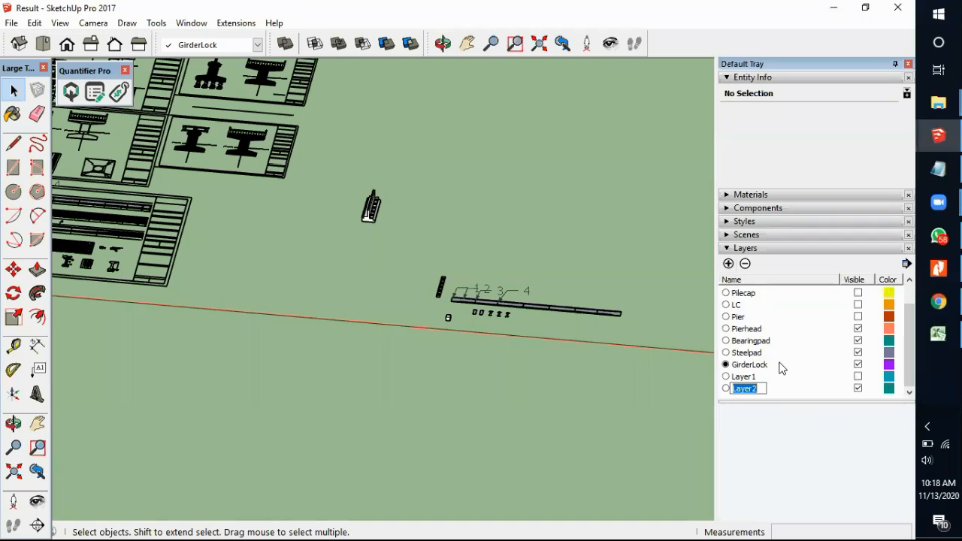
Step: Name the new layer Girder, make it the active layer, and turn on the visibility of Layer1
type("irder")
left_click(725, 389)
left_click(857, 376)
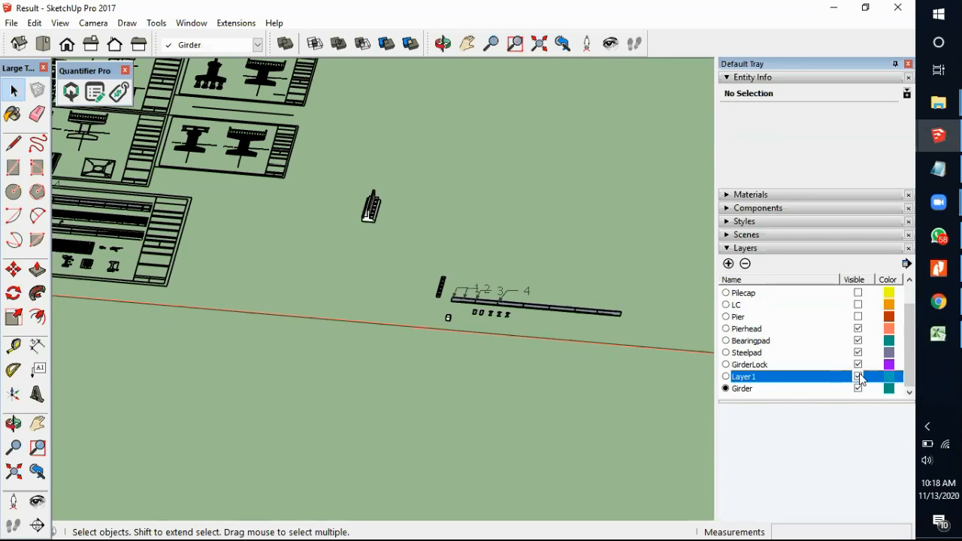
Step: Delete the short strip group lying across the girder's end next to callouts 1 and 2
middle_click_drag(497, 311, 440, 315)
scroll(451, 300, "up", 8)
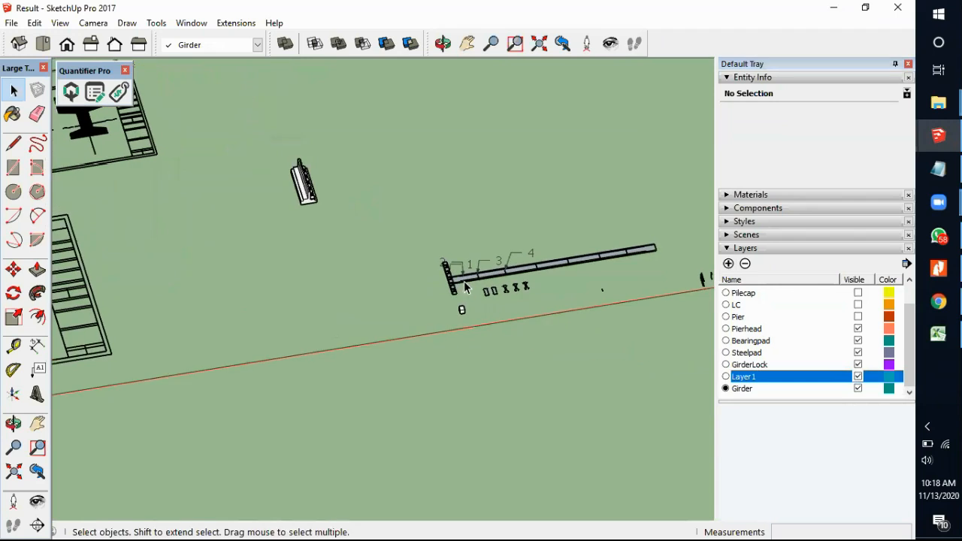
scroll(390, 248, "down", 3)
left_click(390, 252)
scroll(336, 236, "down", 4)
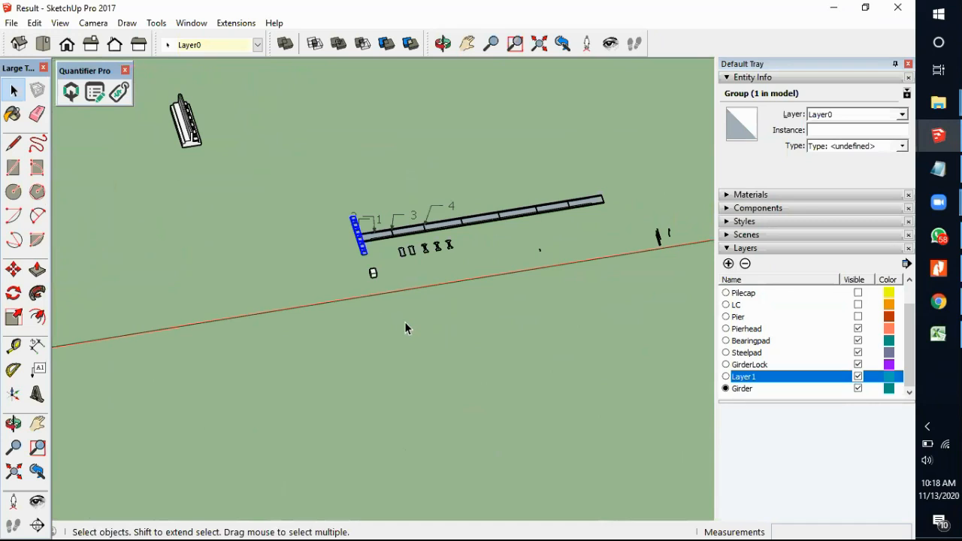
left_click(404, 321)
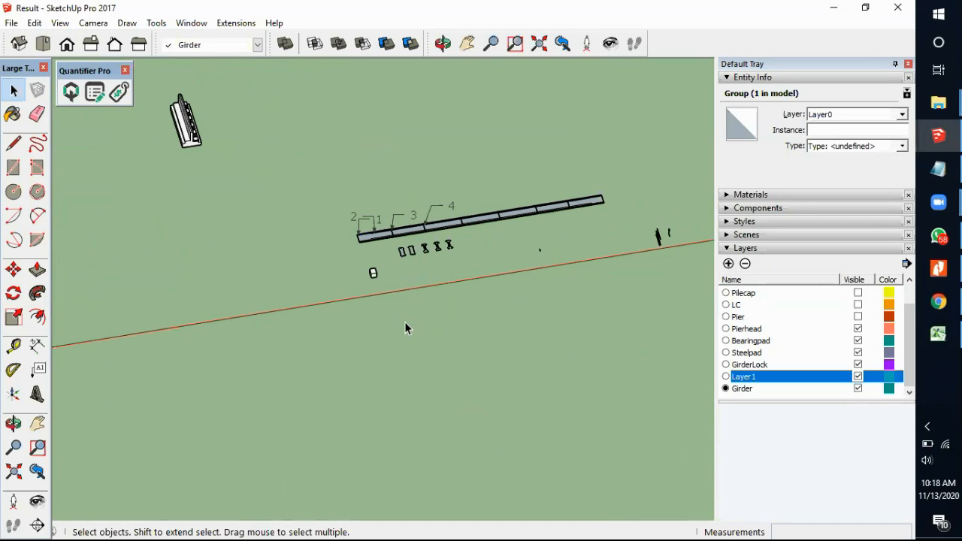
Step: Examine the girder elevation with callouts 1 to 4 and the five cross-sections beside it, in plan and angled views
scroll(397, 258, "up", 5)
middle_click_drag(397, 260, 382, 206)
scroll(375, 182, "up", 2)
scroll(318, 212, "down", 5)
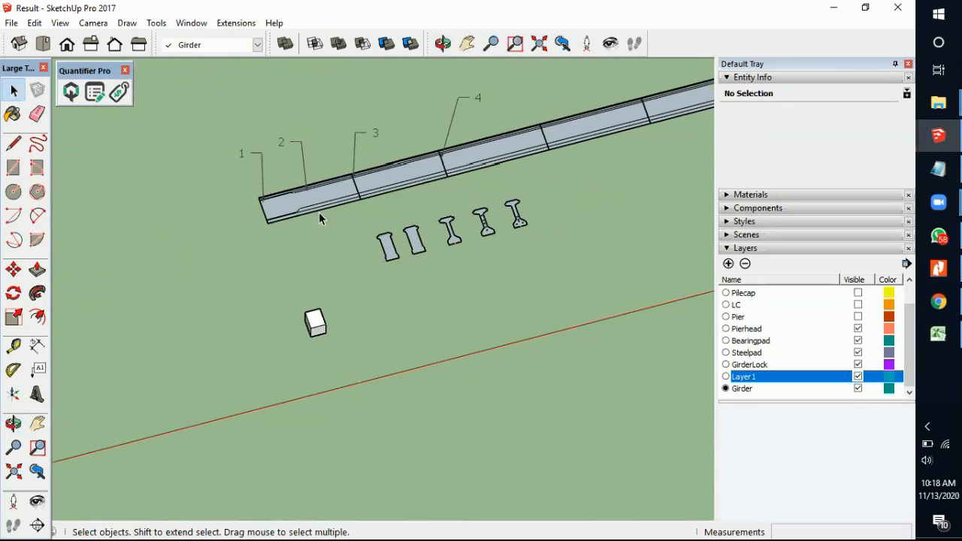
scroll(661, 183, "down", 2)
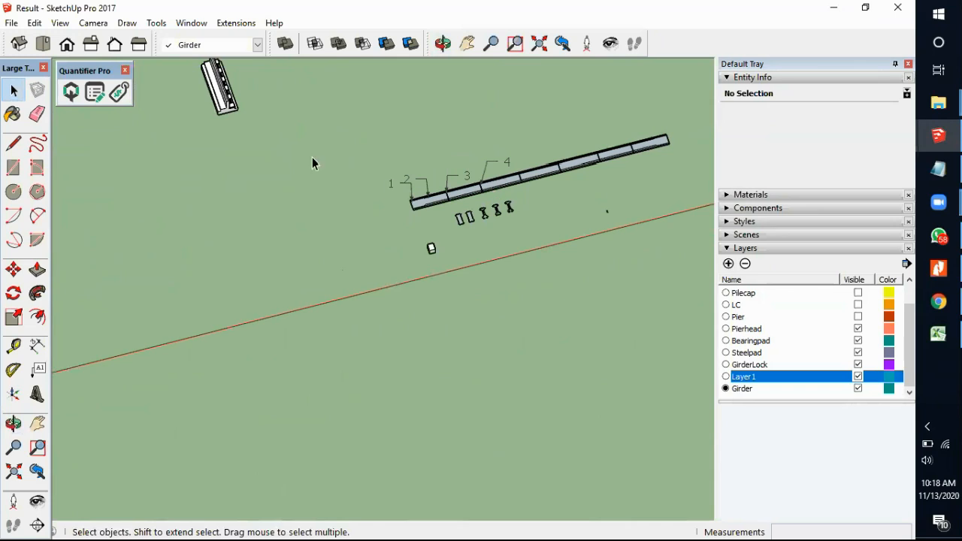
left_click(43, 45)
scroll(365, 393, "up", 6)
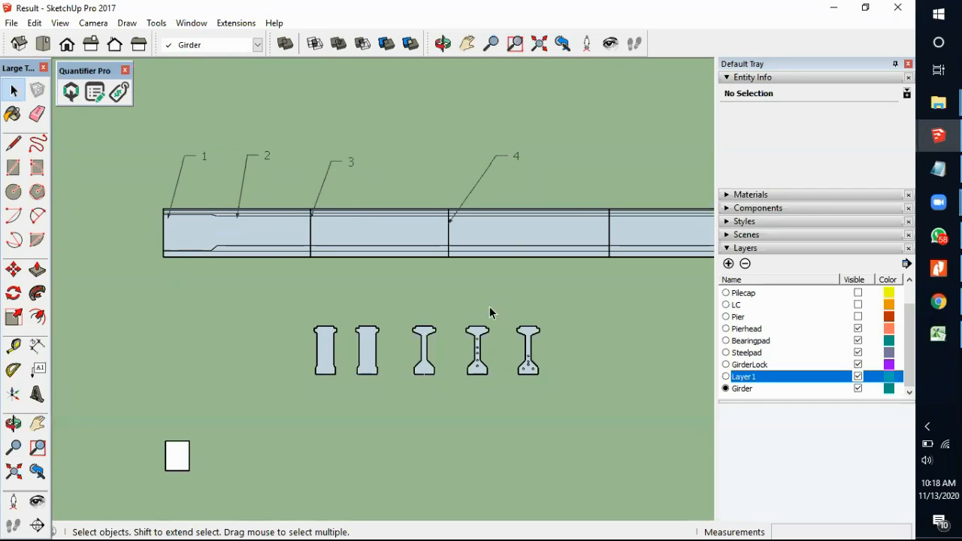
scroll(478, 334, "up", 4)
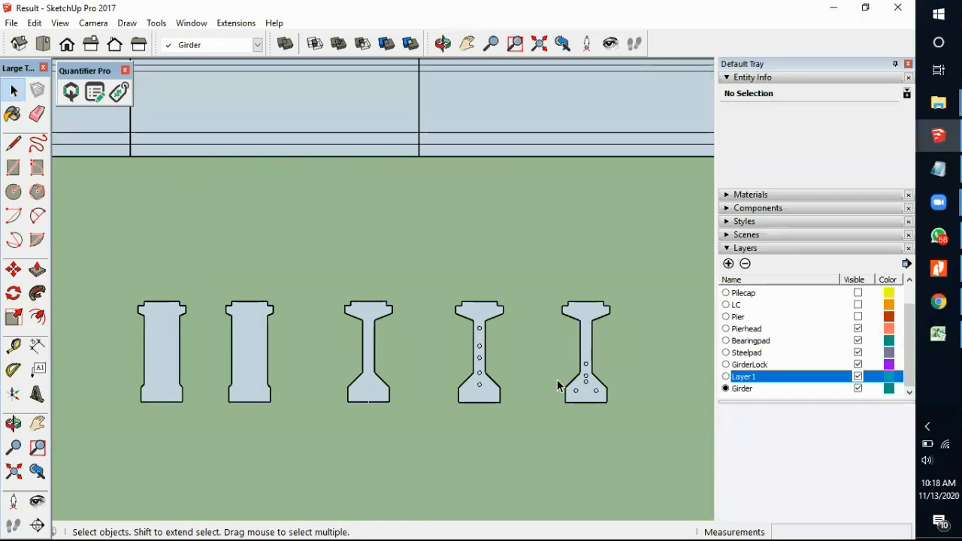
scroll(477, 343, "down", 2)
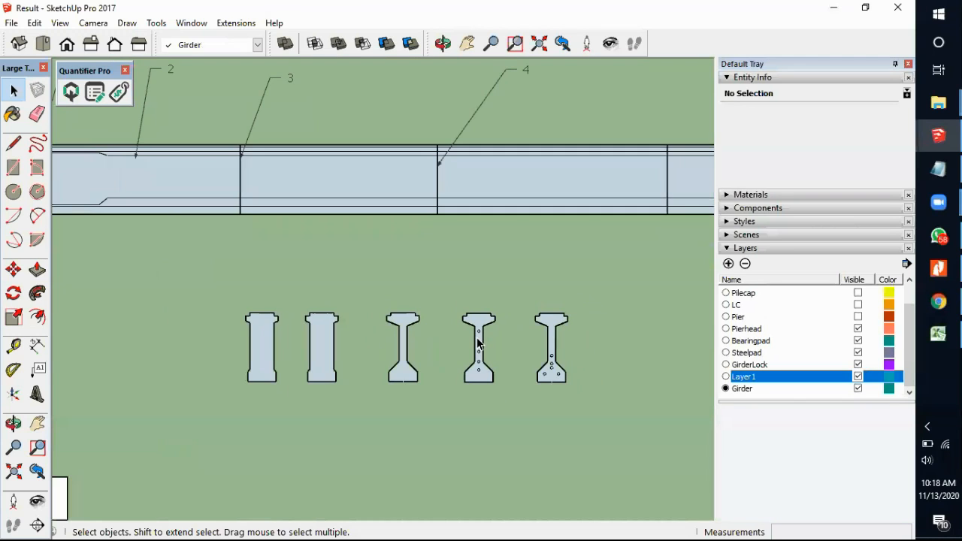
scroll(554, 353, "down", 1)
scroll(533, 350, "down", 1)
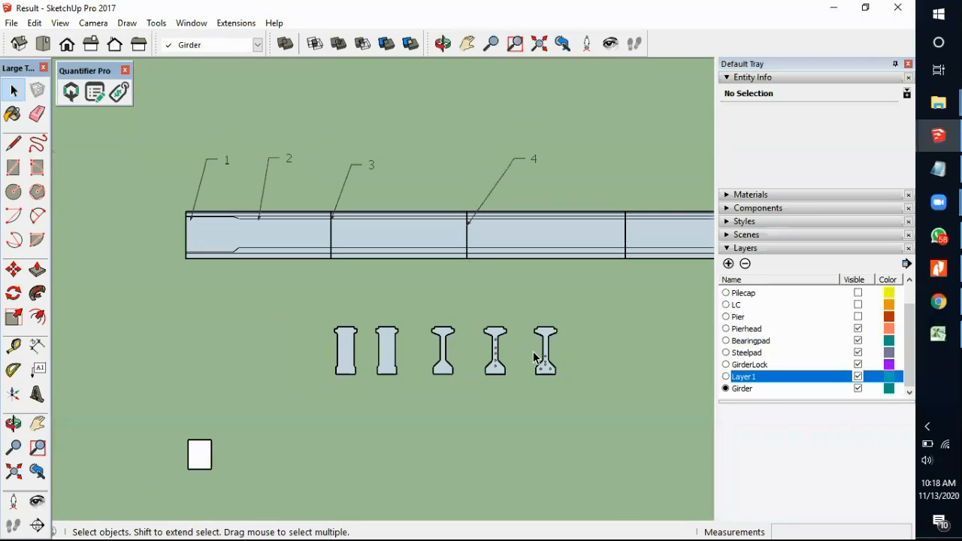
scroll(488, 330, "down", 2)
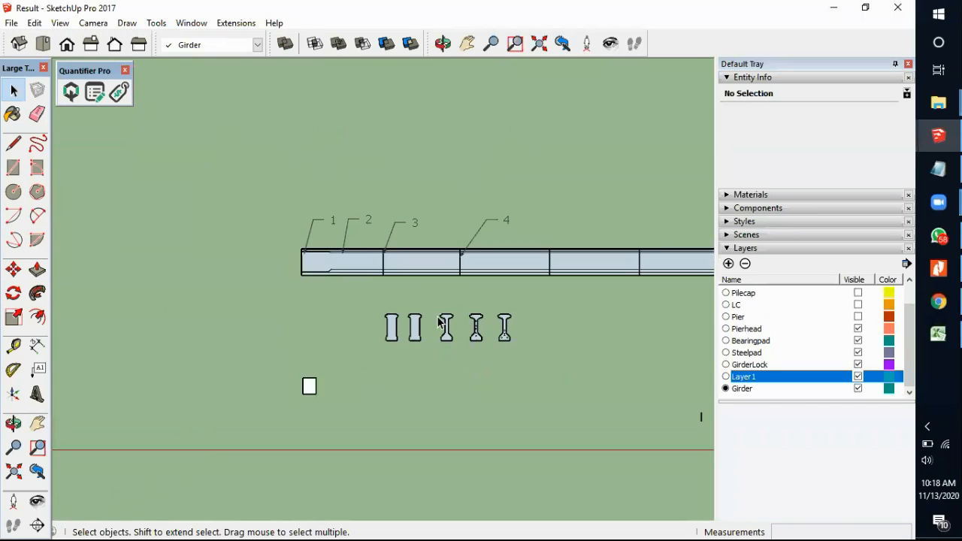
scroll(463, 336, "up", 3)
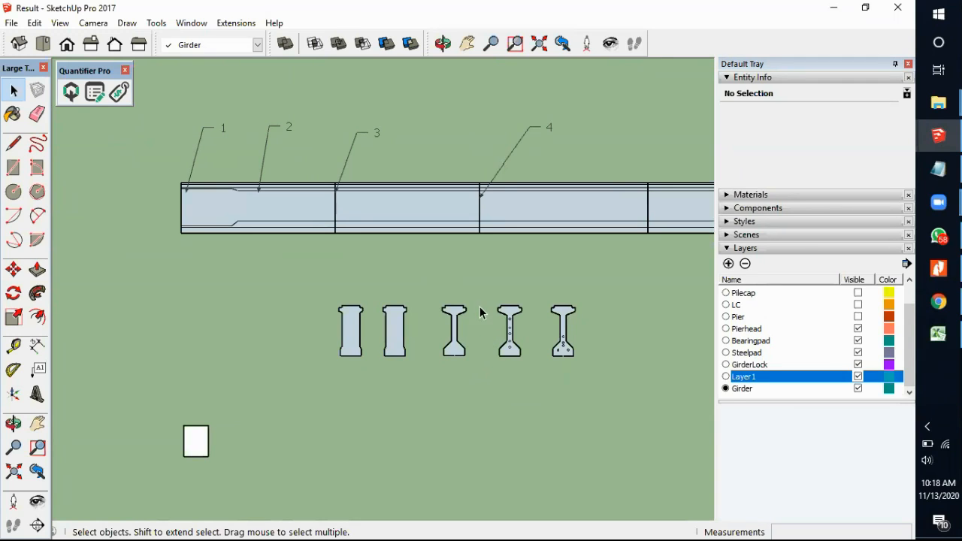
middle_click_drag(307, 265, 388, 277)
scroll(387, 266, "down", 2)
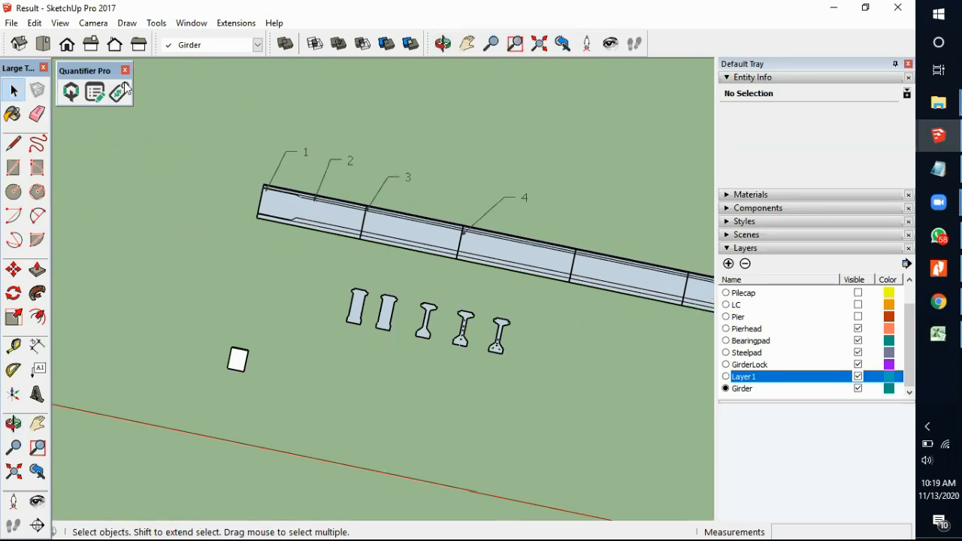
left_click(43, 44)
scroll(444, 259, "down", 4)
scroll(452, 281, "down", 1)
middle_click_drag(385, 283, 308, 143)
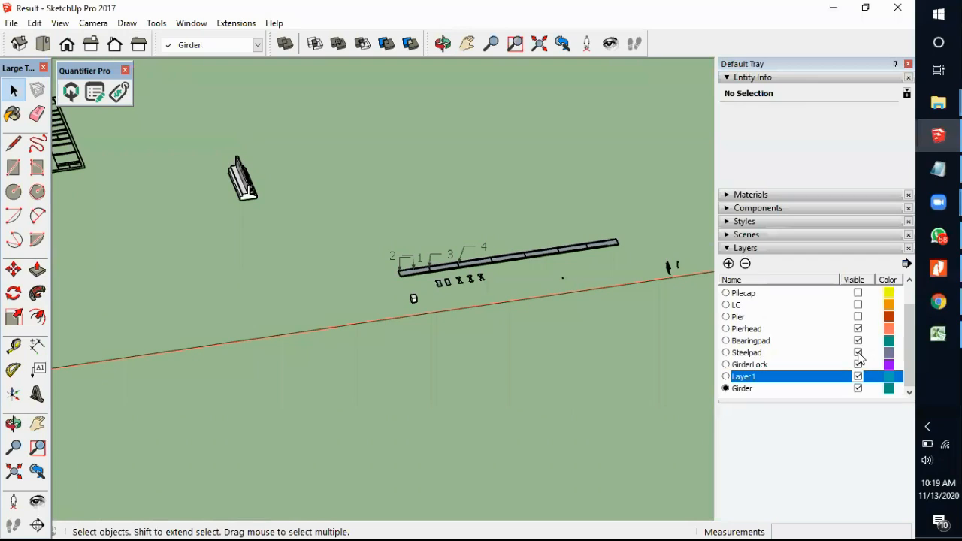
Step: Turn on the visibility of the Pier, LC and Pilecap layers
left_click(857, 316)
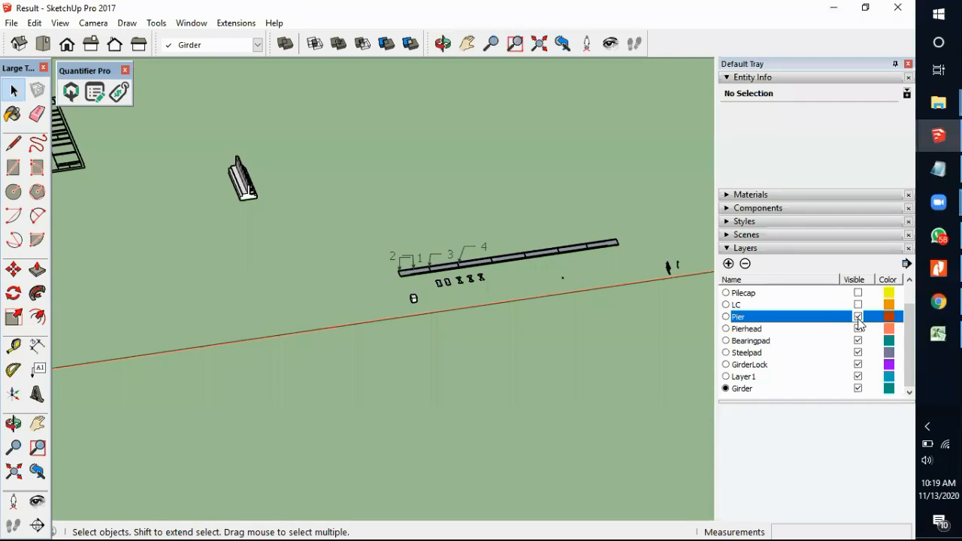
left_click(857, 304)
left_click(857, 292)
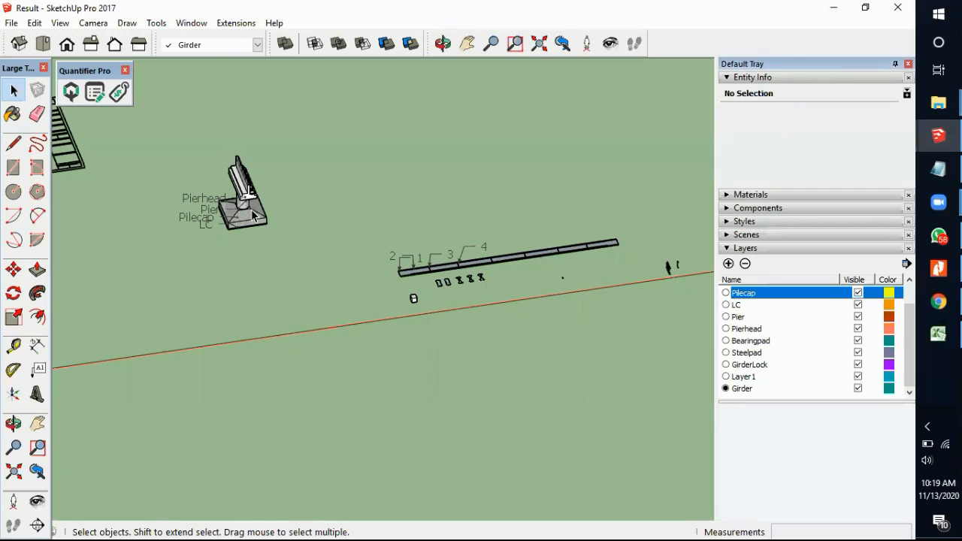
Step: Copy the plain I-shaped girder cross-section, third in the row, to the empty area between the pier model and the girder elevation
scroll(376, 233, "up", 3)
scroll(201, 179, "up", 2)
scroll(201, 179, "up", 2)
scroll(202, 178, "down", 2)
scroll(528, 324, "up", 3)
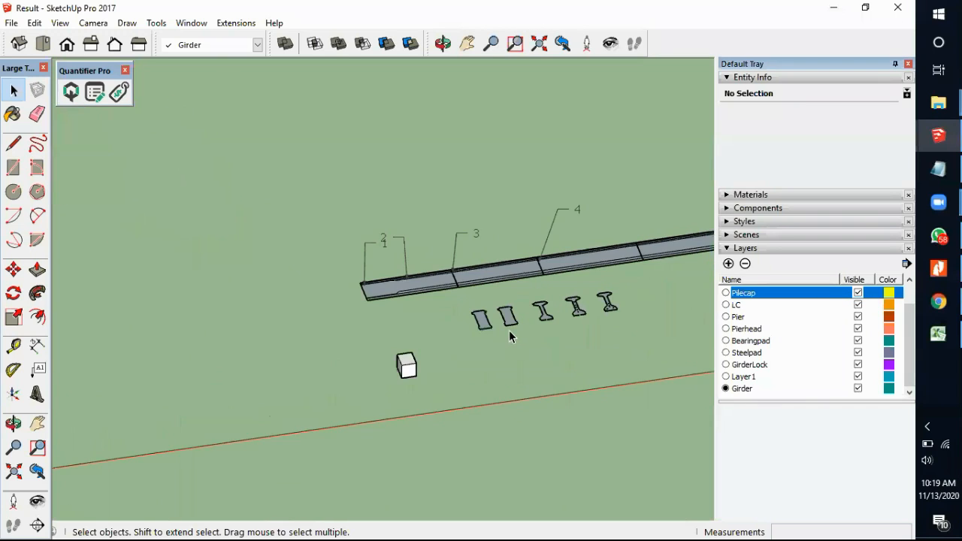
scroll(507, 331, "up", 1)
scroll(529, 327, "down", 2)
left_click(549, 315)
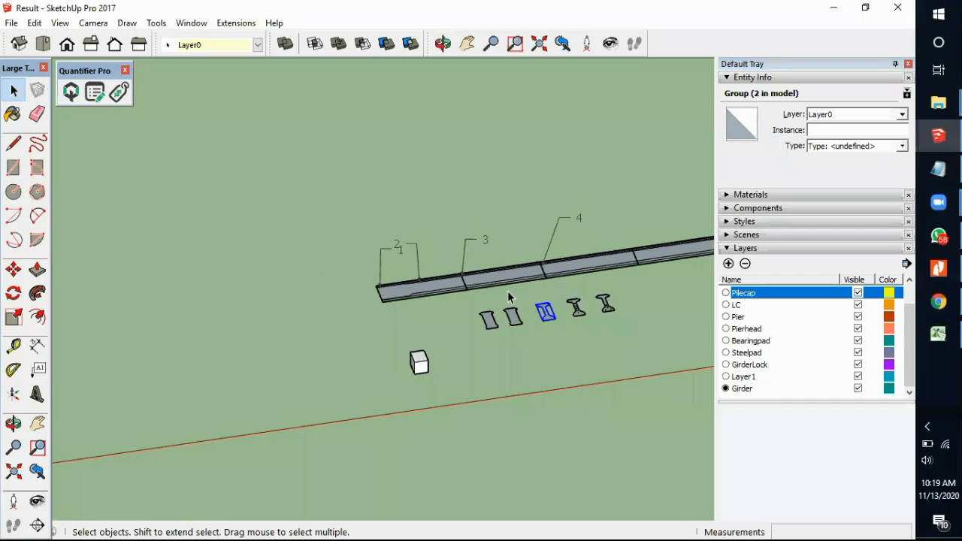
scroll(507, 291, "up", 2)
scroll(499, 276, "down", 2)
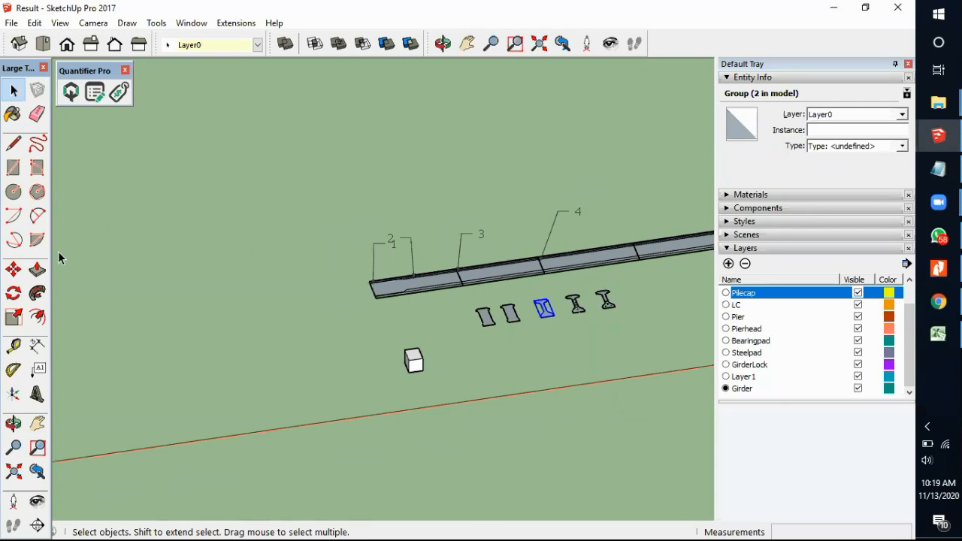
left_click(13, 269)
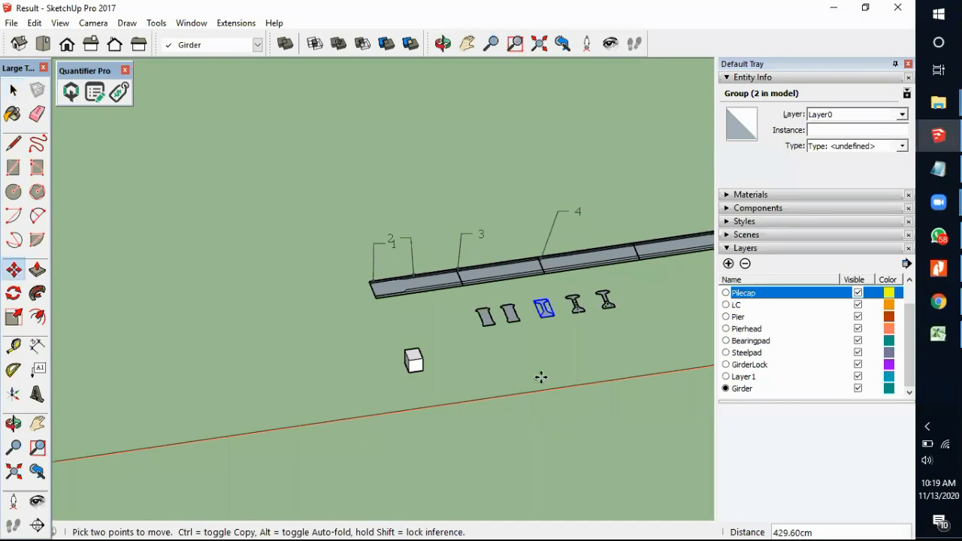
left_click(569, 338)
key("ctrl")
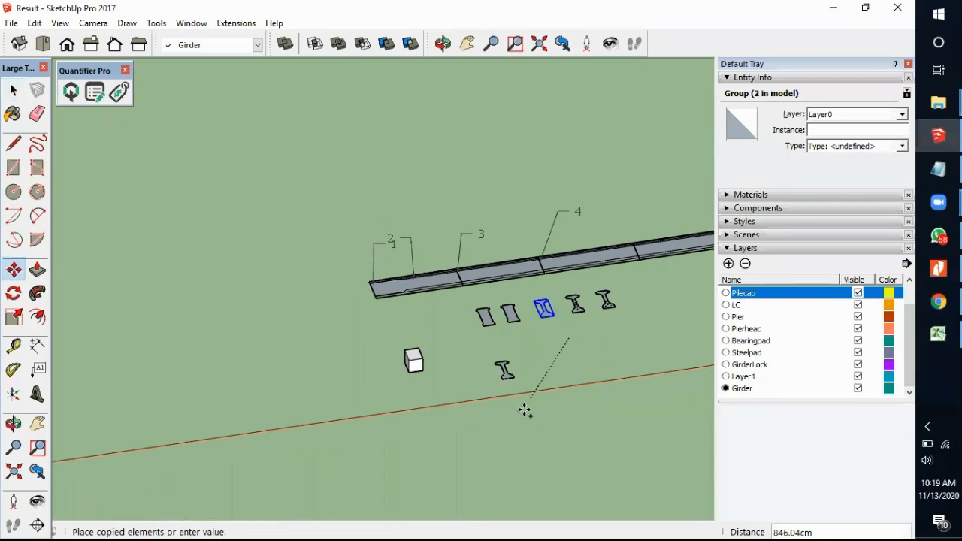
scroll(528, 391, "down", 2)
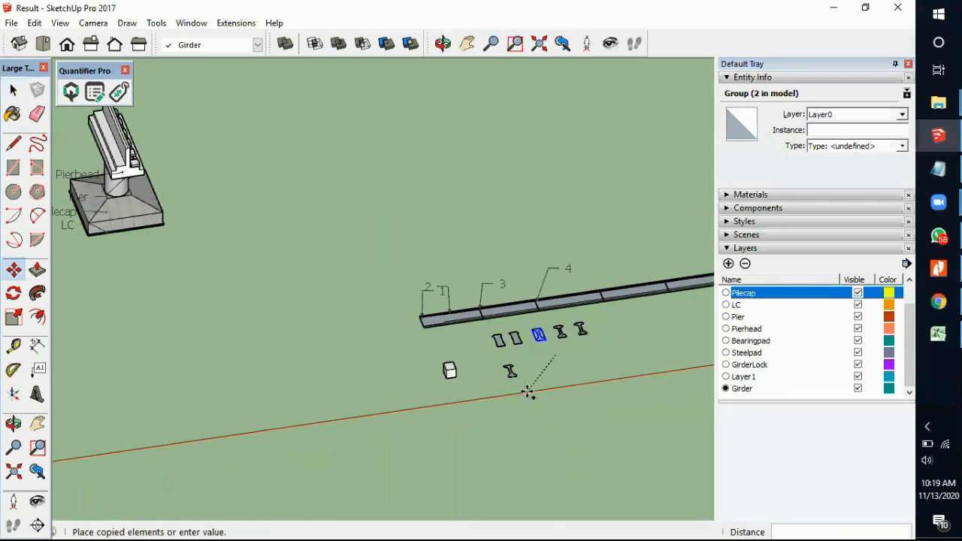
left_click(338, 236)
key("space")
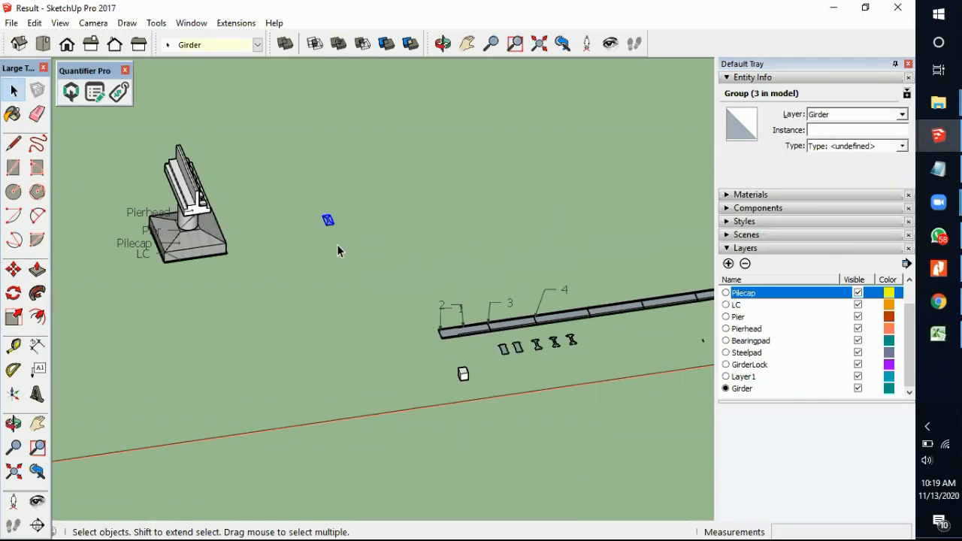
Step: Examine the copied I-section's outline and corners up close, along with its location relative to the pier
scroll(333, 221, "up", 3)
left_click(330, 224)
scroll(324, 223, "down", 2)
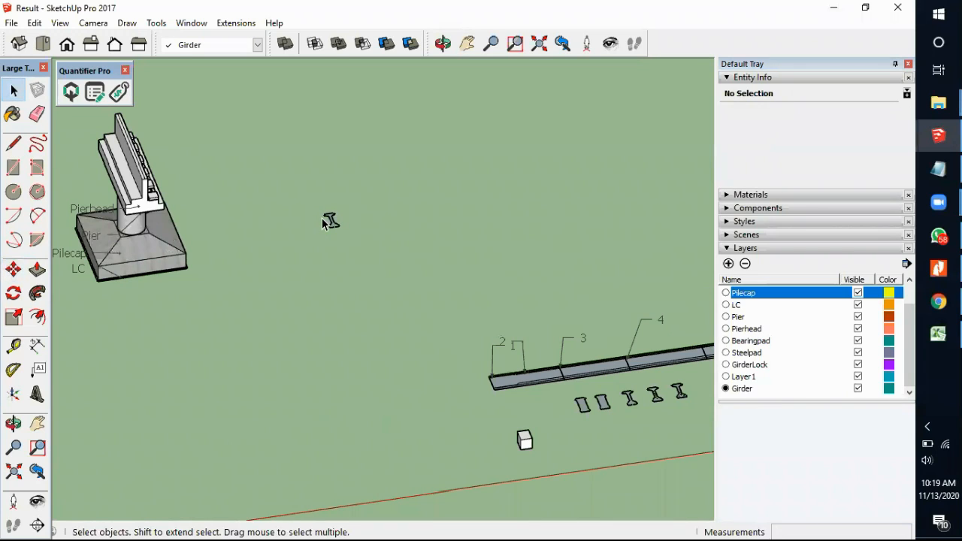
left_click(332, 224)
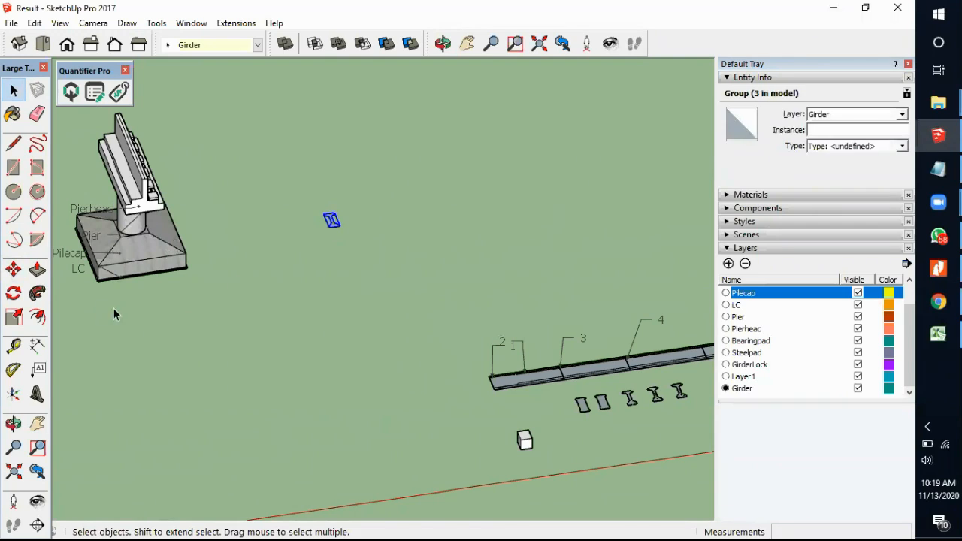
scroll(334, 214, "up", 6)
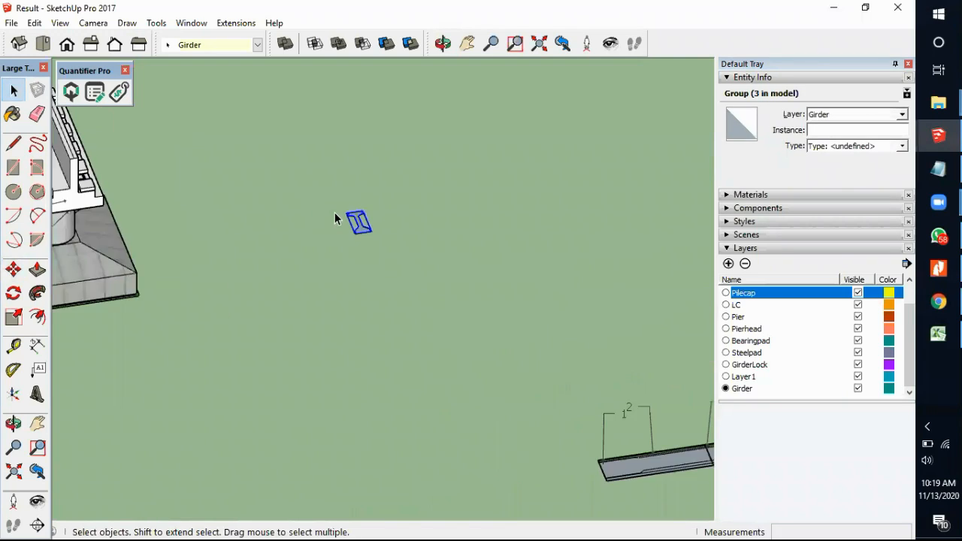
left_click(372, 247)
scroll(366, 236, "up", 10)
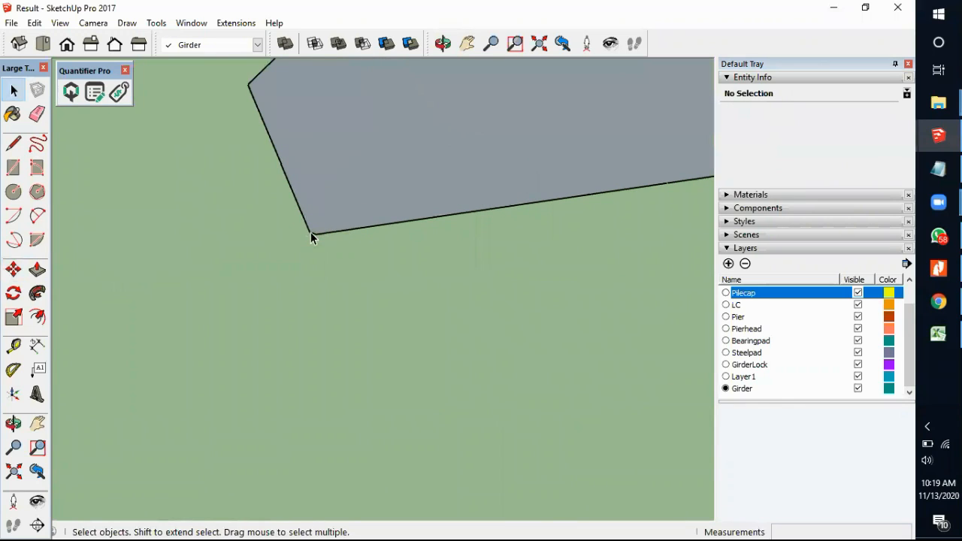
scroll(315, 255, "down", 10)
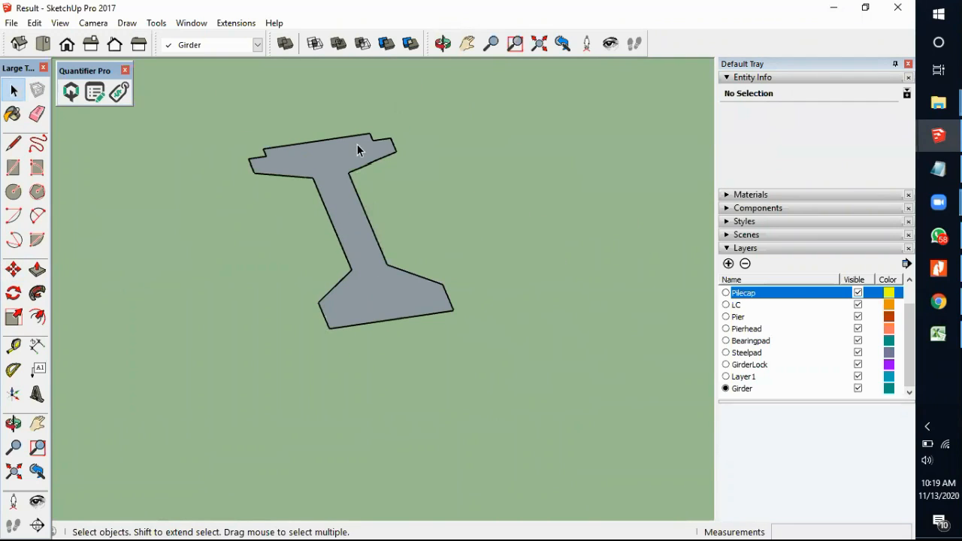
scroll(422, 259, "down", 8)
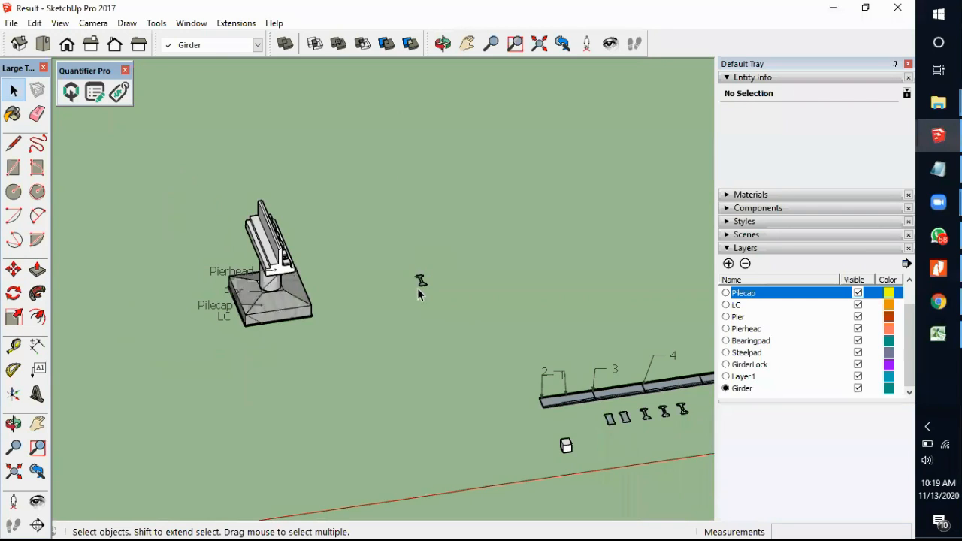
Step: Rotate the copied I-section 90 degrees clockwise in the ground plane about its lower corner
scroll(417, 291, "up", 2)
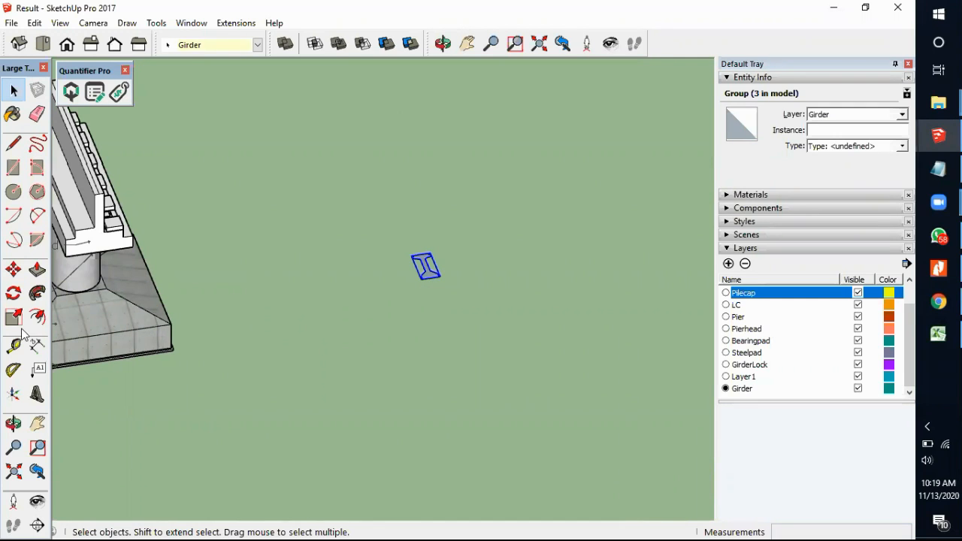
left_click(12, 293)
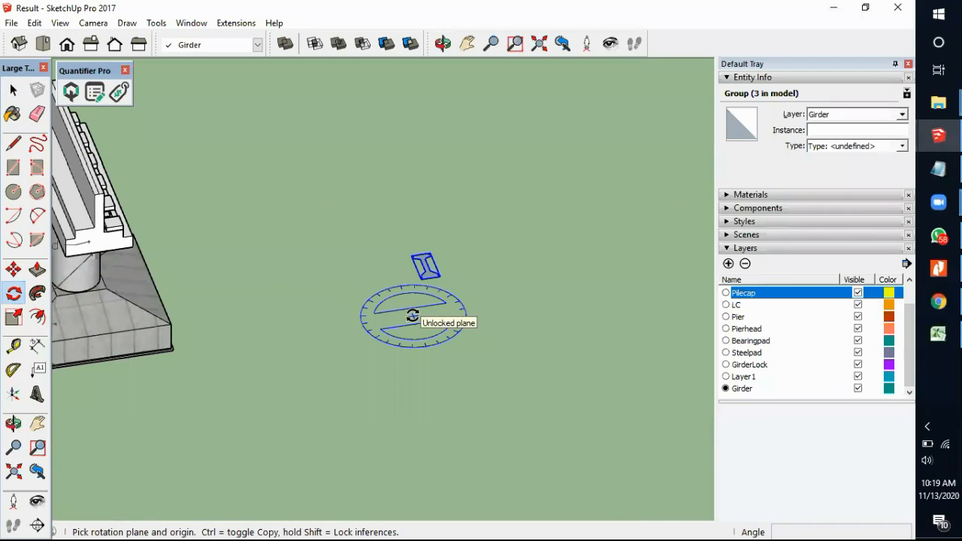
left_click(422, 279)
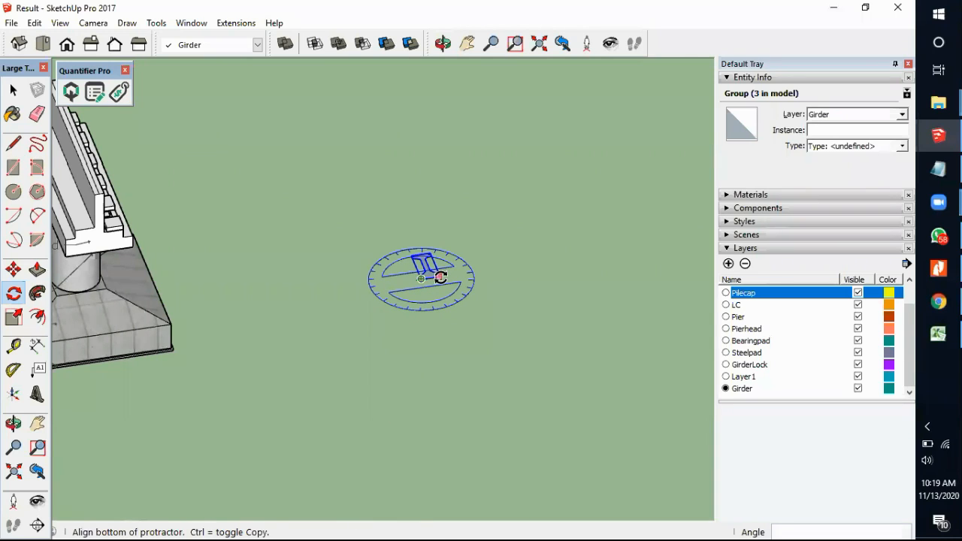
left_click(439, 276)
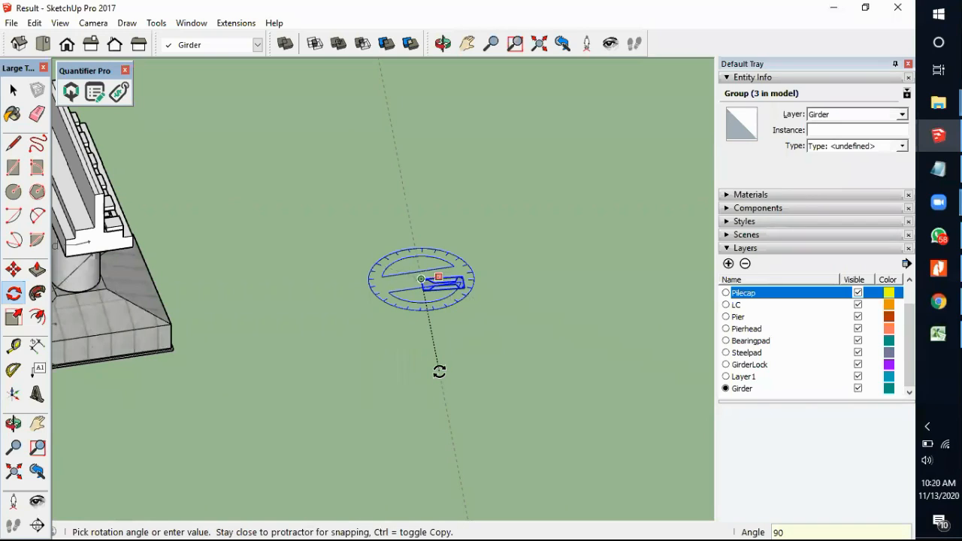
left_click(439, 371)
key("space")
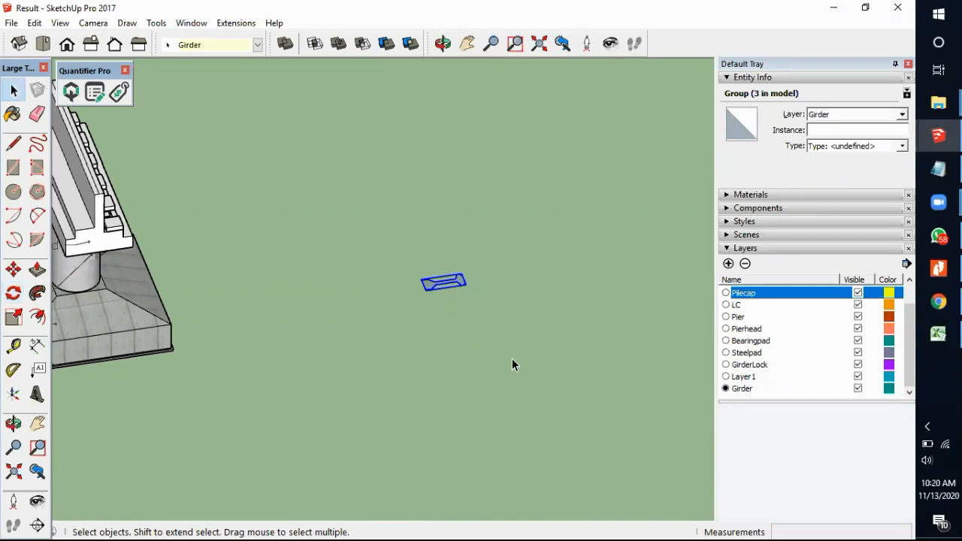
scroll(481, 269, "down", 4)
left_click(436, 273)
scroll(440, 274, "up", 6)
scroll(509, 269, "down", 3)
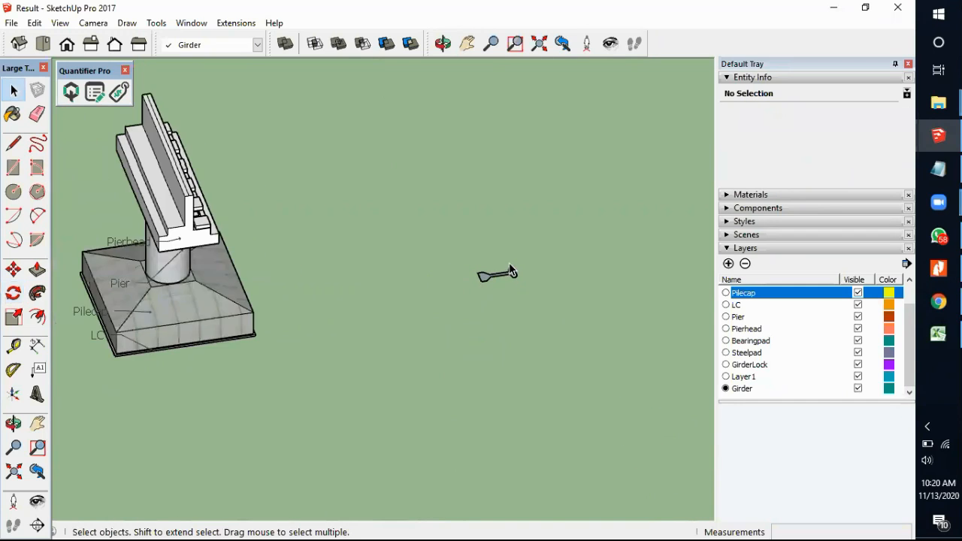
Step: Rotate the flat I-section 90 degrees upright about its lower corner, in the plane of the pierhead's end face
scroll(504, 277, "up", 3)
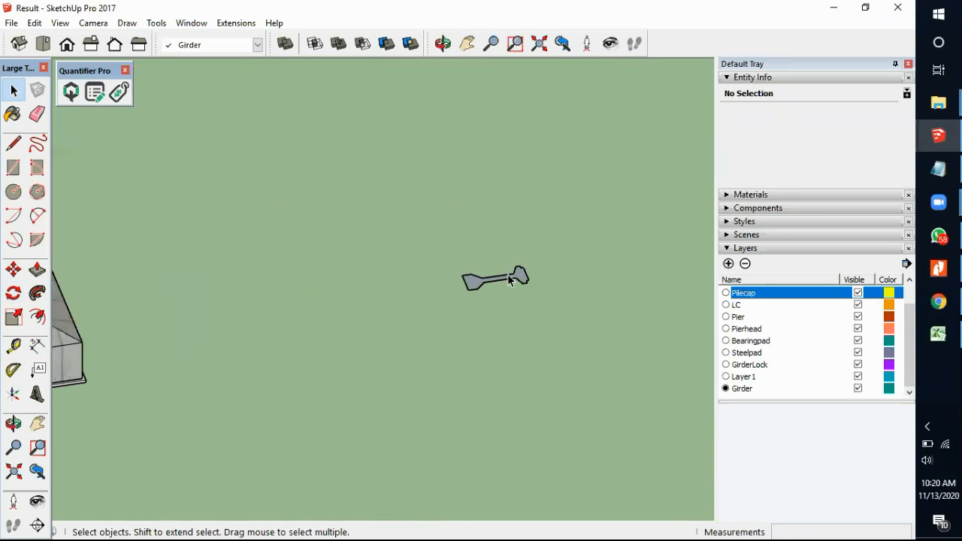
scroll(469, 242, "down", 3)
middle_click_drag(365, 312, 394, 299)
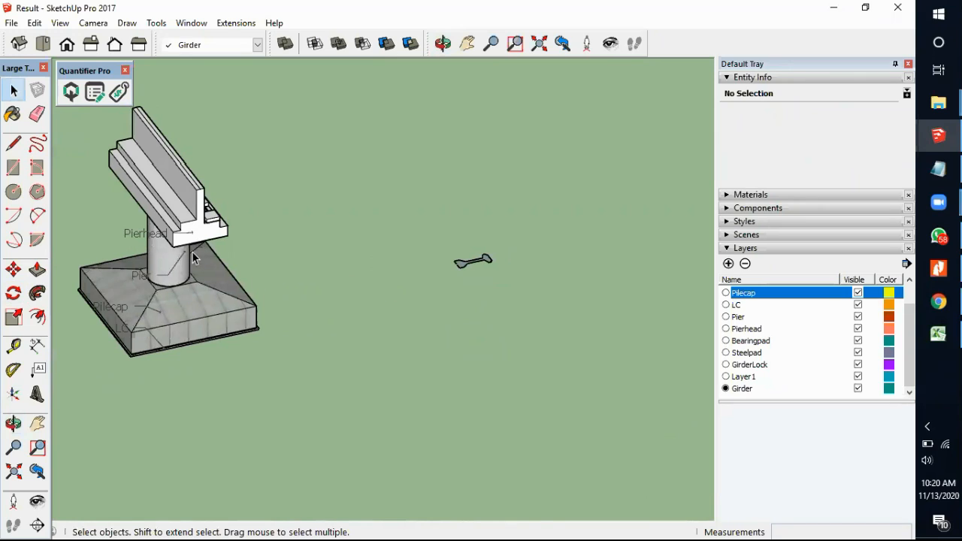
left_click(456, 267)
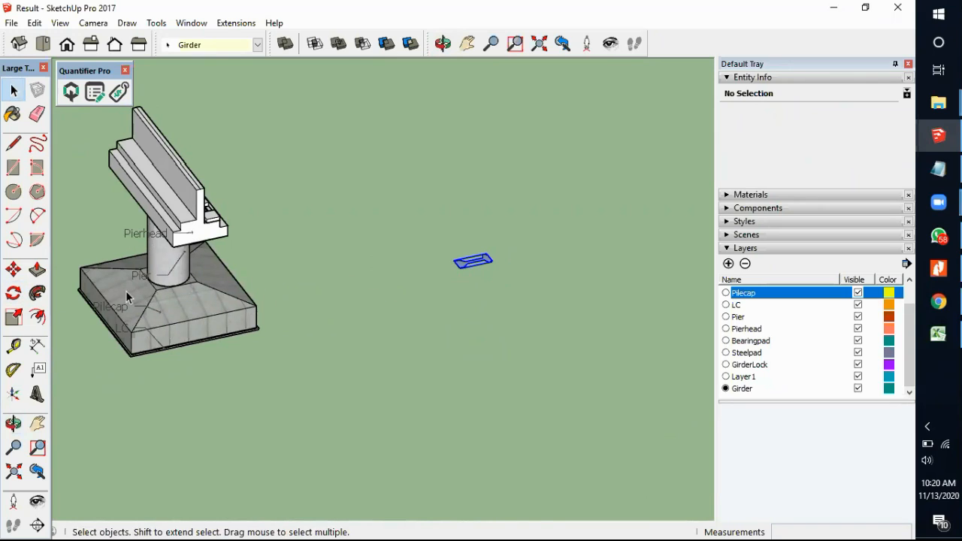
left_click(13, 295)
left_click(14, 295)
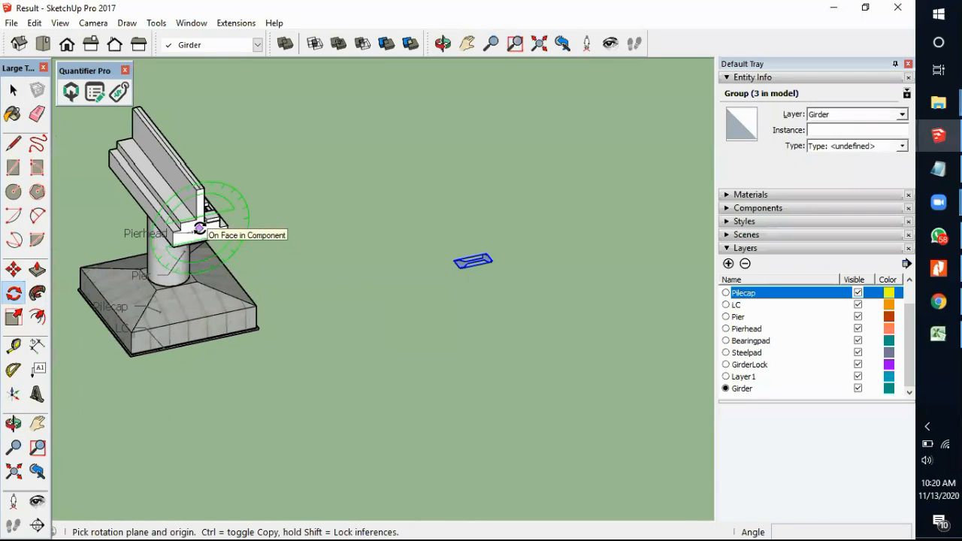
key("Down")
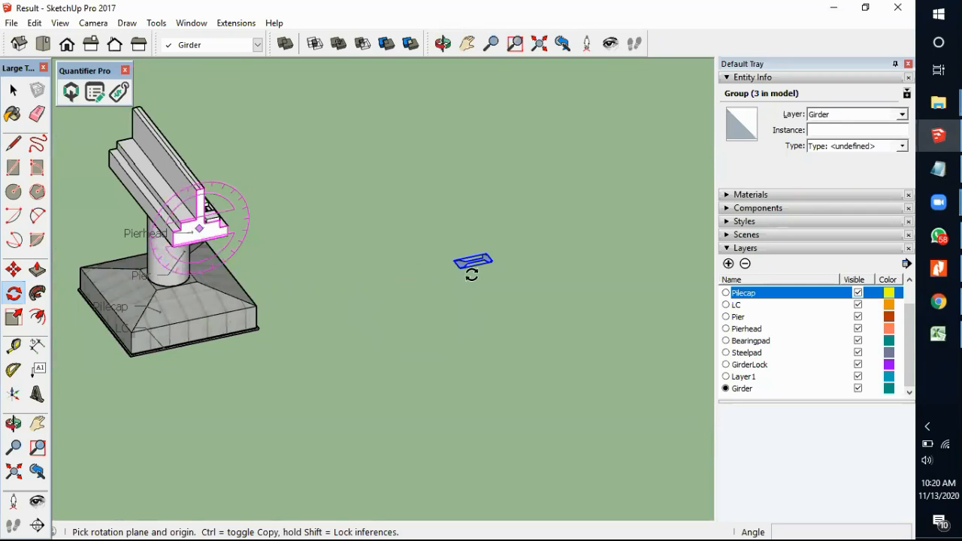
scroll(472, 276, "up", 5)
scroll(463, 277, "up", 6)
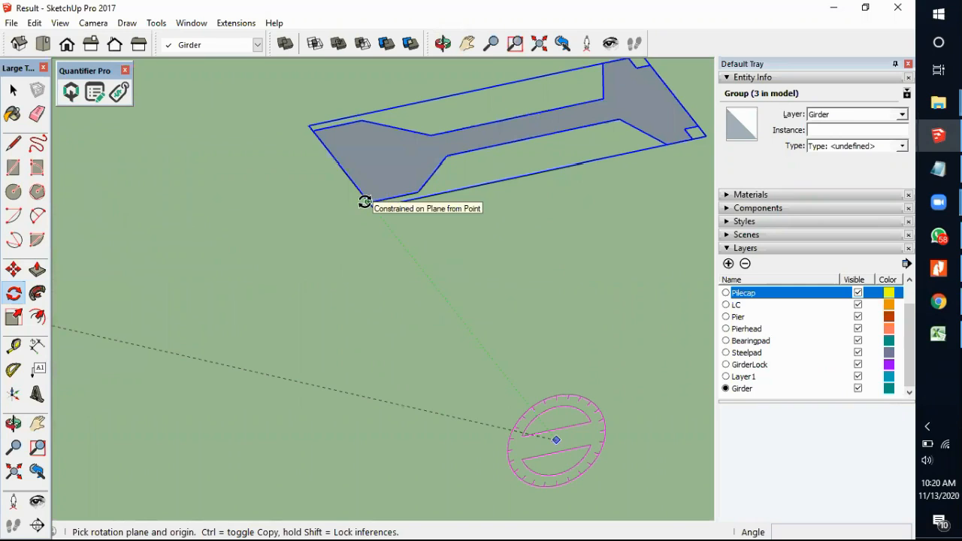
left_click(368, 201)
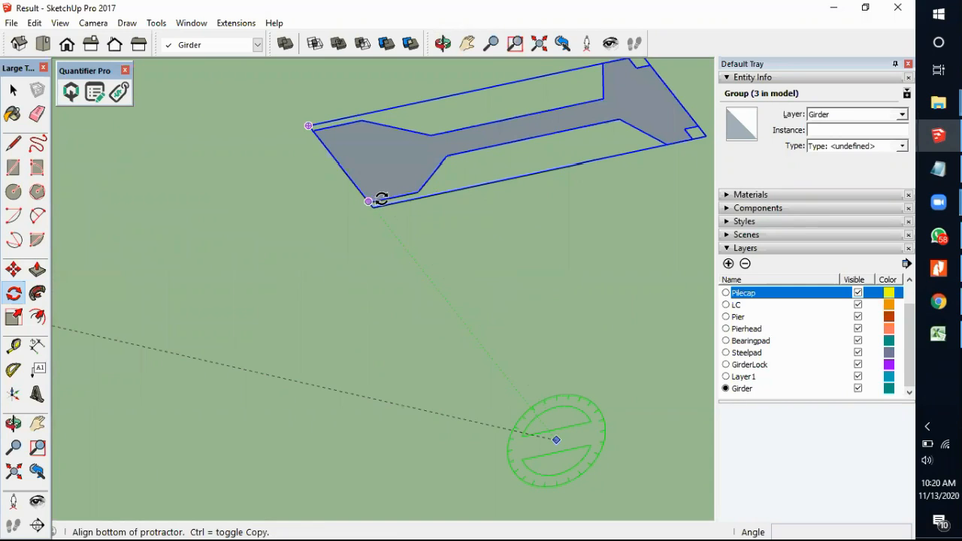
left_click(417, 192)
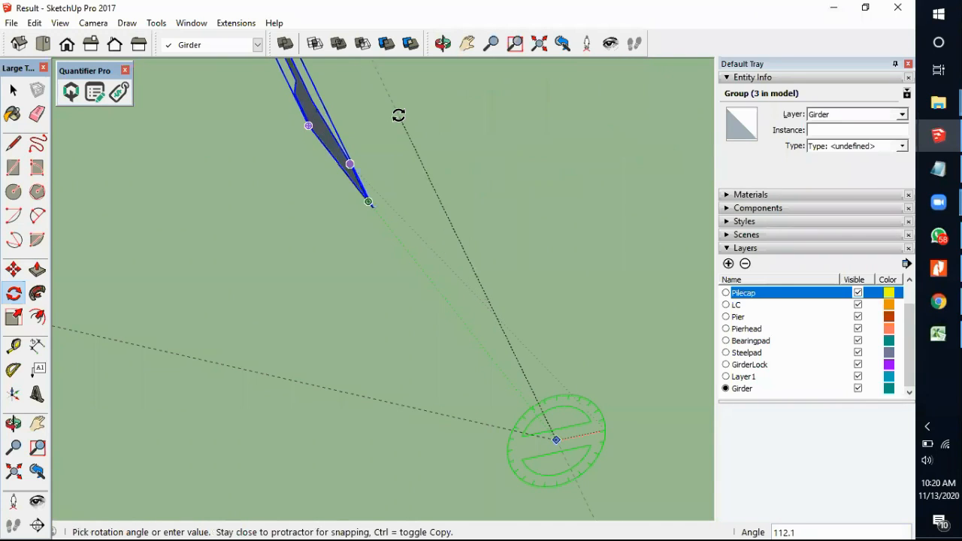
key("Return")
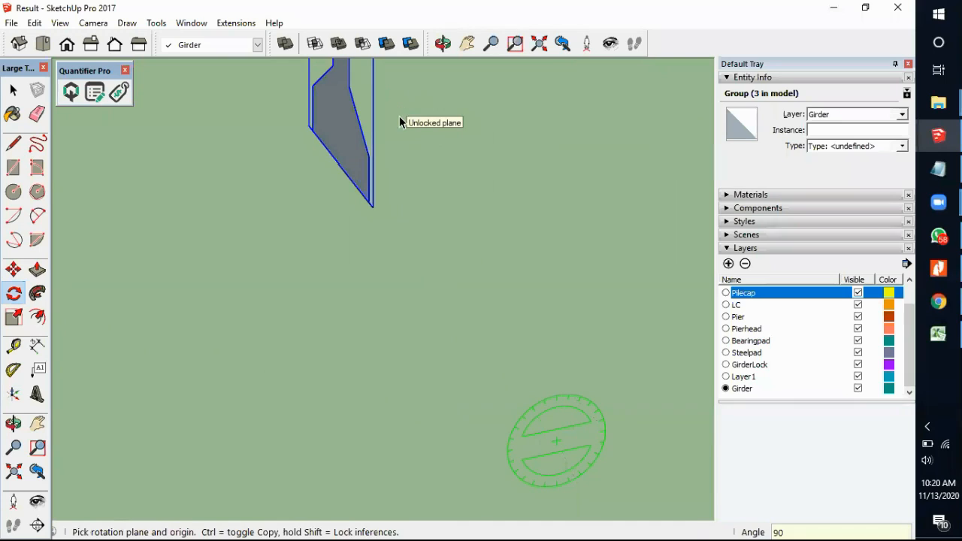
key("space")
scroll(432, 225, "down", 8)
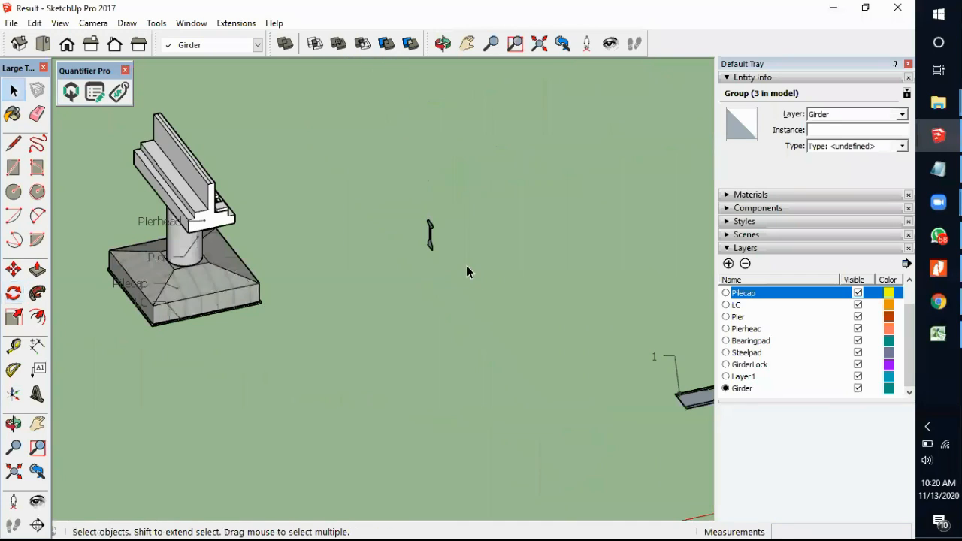
left_click(467, 265)
Step: Explode the upright I-section group
scroll(439, 255, "up", 4)
middle_click_drag(432, 257, 458, 267)
scroll(430, 235, "down", 4)
scroll(430, 235, "down", 2)
scroll(417, 240, "up", 2)
middle_click_drag(418, 233, 423, 240)
scroll(423, 240, "up", 1)
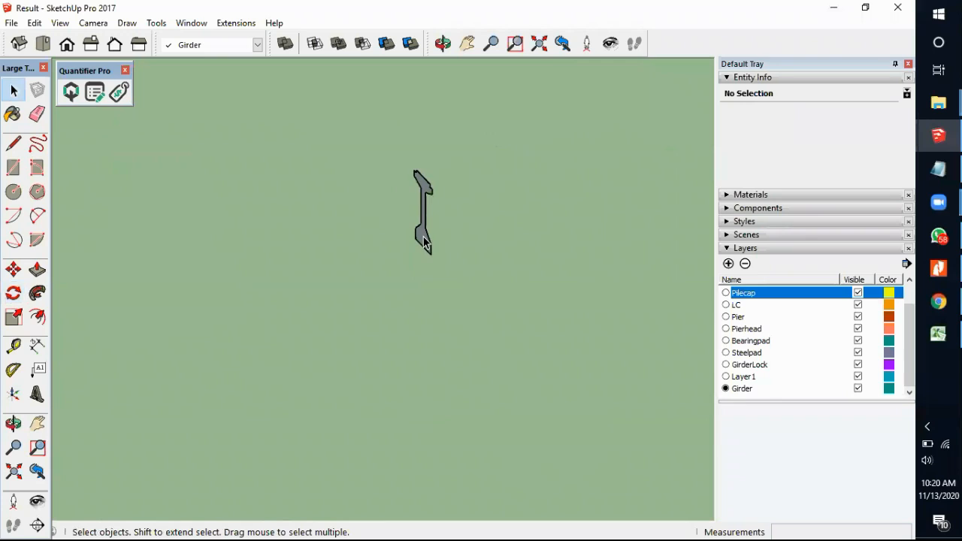
scroll(432, 256, "down", 2)
scroll(432, 256, "up", 2)
left_click(426, 246)
right_click(426, 246)
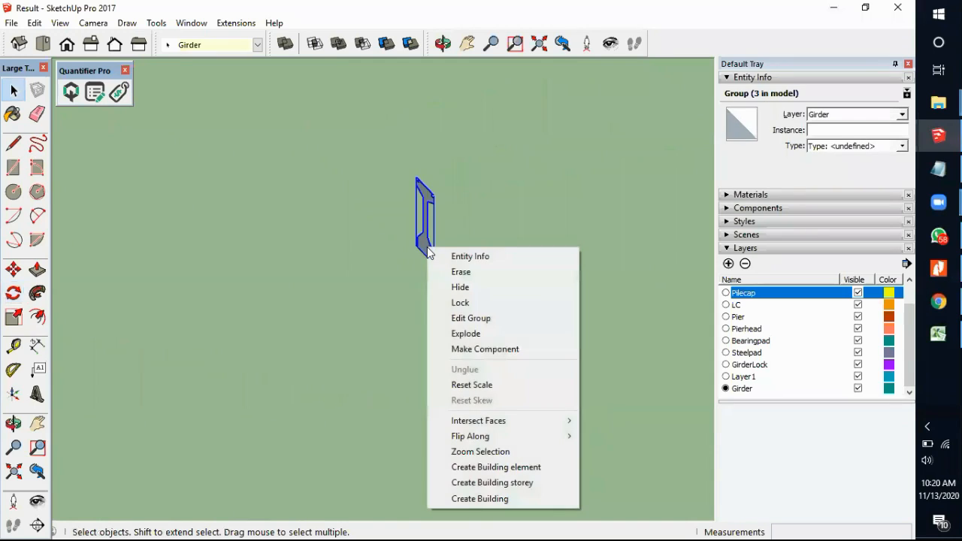
left_click(470, 336)
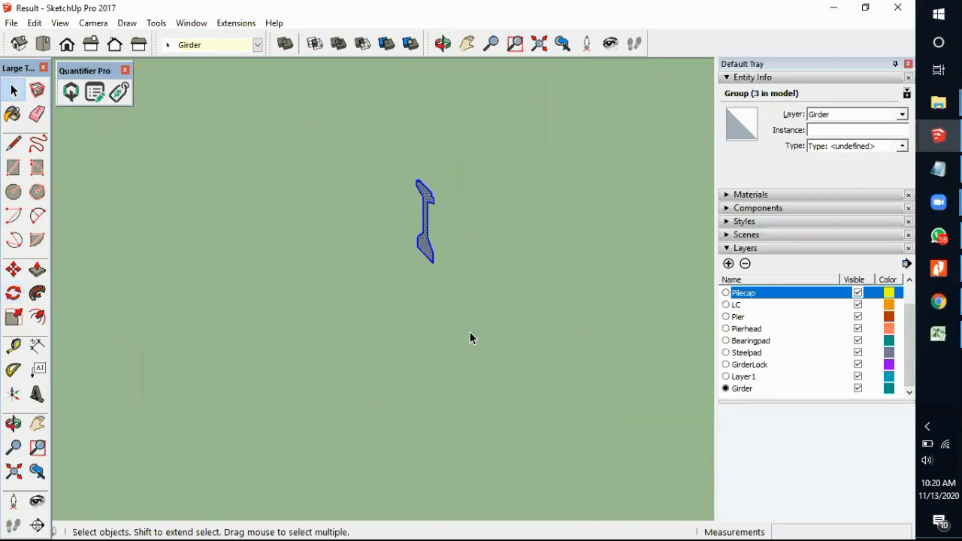
Step: Select all faces and edges of the exploded I-section and assign them to the Girder layer
left_click(426, 253)
left_click(443, 271)
left_click(431, 248)
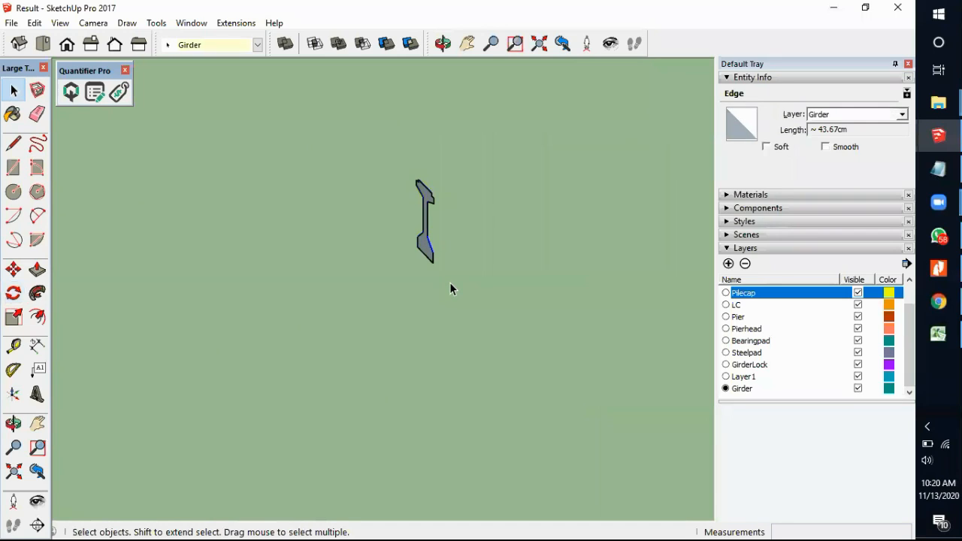
left_click_drag(376, 146, 478, 321)
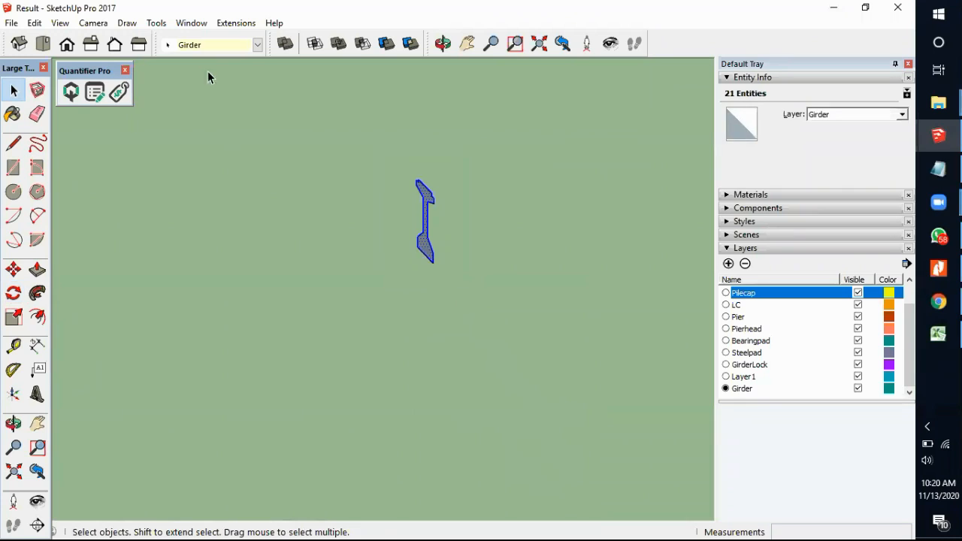
left_click(257, 45)
left_click(235, 93)
left_click(470, 276)
Step: Make a component named PCI Girder from the upright I-section's faces and edges
scroll(406, 188, "down", 2)
middle_click_drag(403, 182, 411, 222)
double_click(409, 219)
right_click(408, 219)
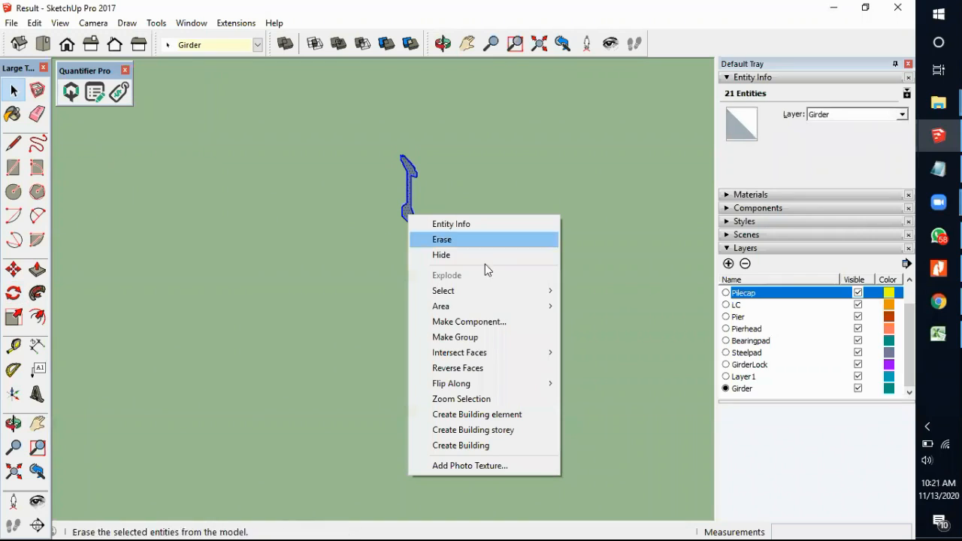
left_click(494, 323)
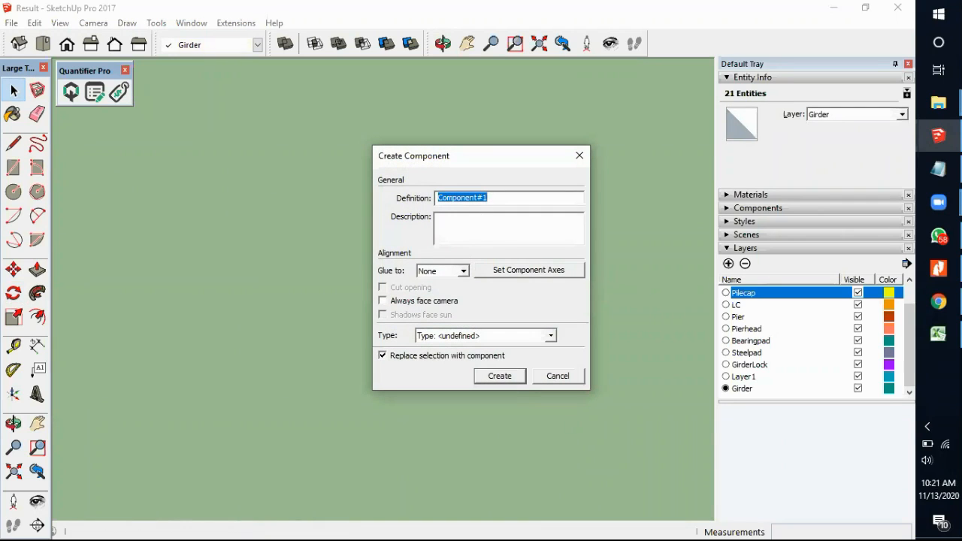
type("PCI Girder")
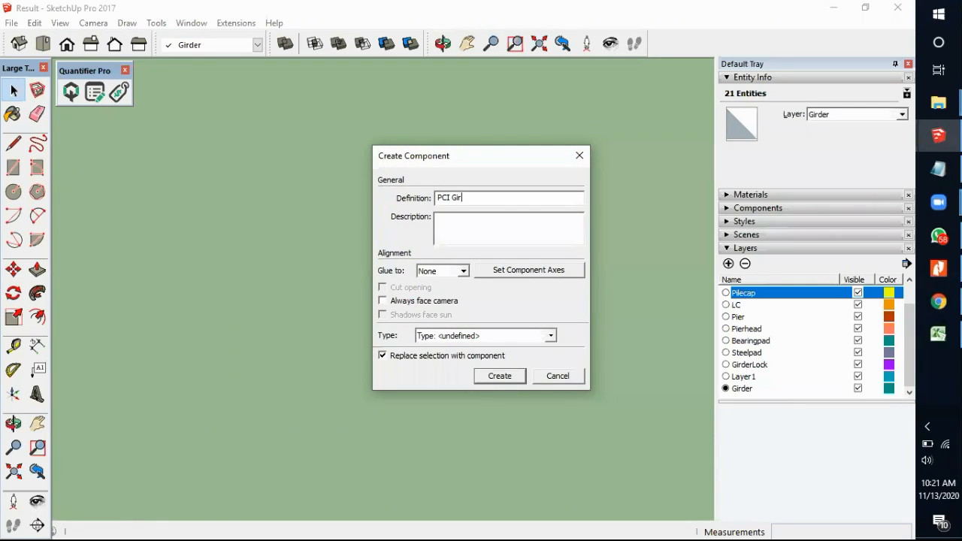
left_click(504, 382)
Step: Examine where the upright girder section stands relative to the pier, and the numbered girder elevation with its cross-sections
scroll(456, 267, "down", 4)
scroll(457, 268, "down", 2)
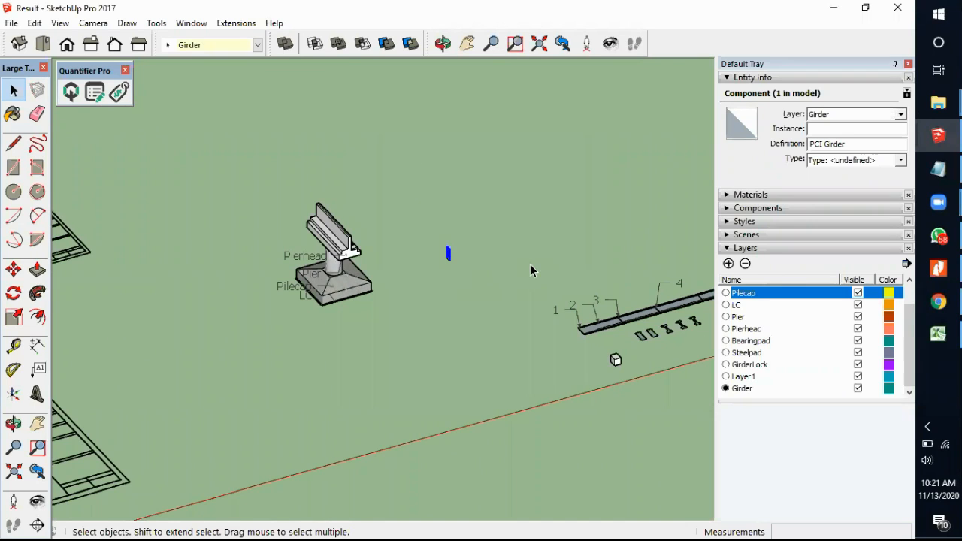
left_click(477, 259)
scroll(475, 260, "up", 1)
scroll(414, 247, "up", 2)
scroll(395, 248, "down", 3)
scroll(368, 257, "down", 1)
scroll(424, 247, "up", 4)
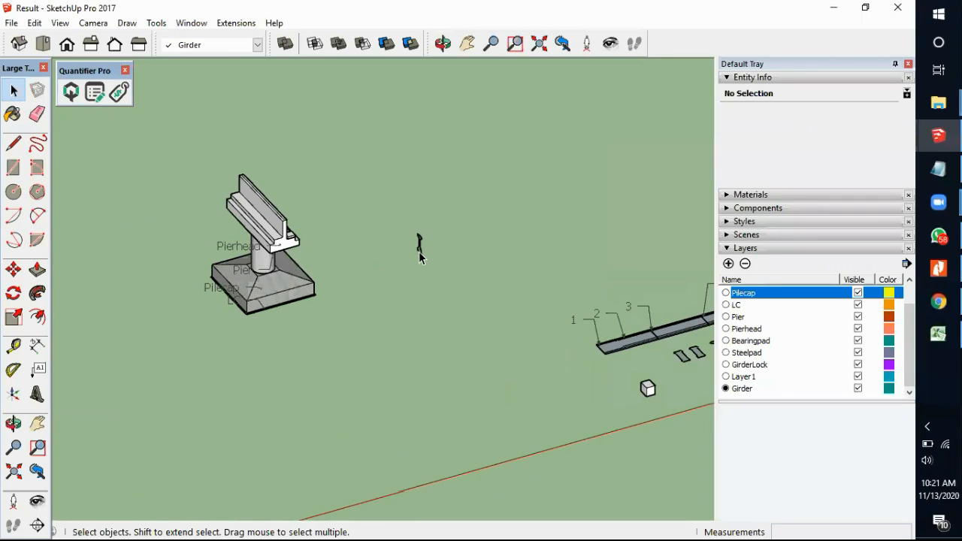
scroll(518, 211, "down", 1)
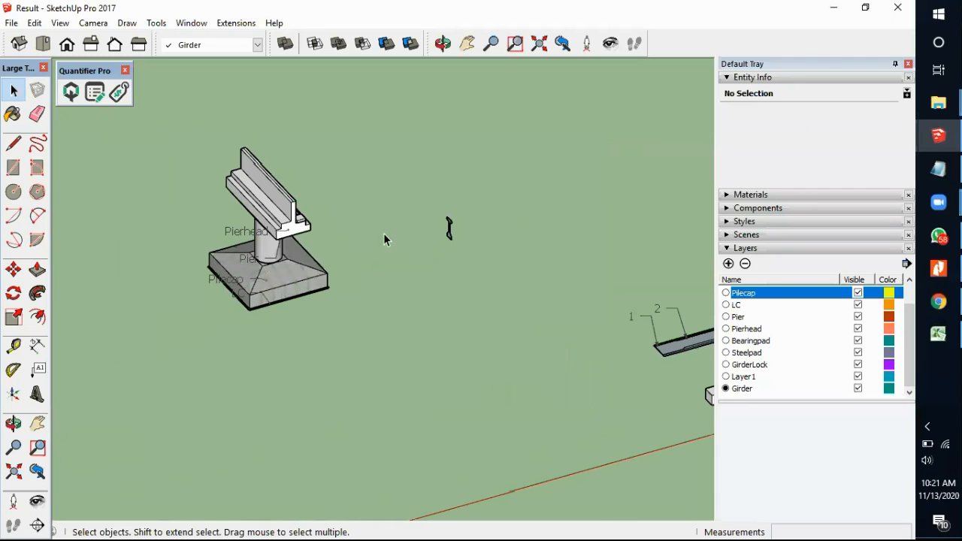
scroll(440, 242, "down", 4)
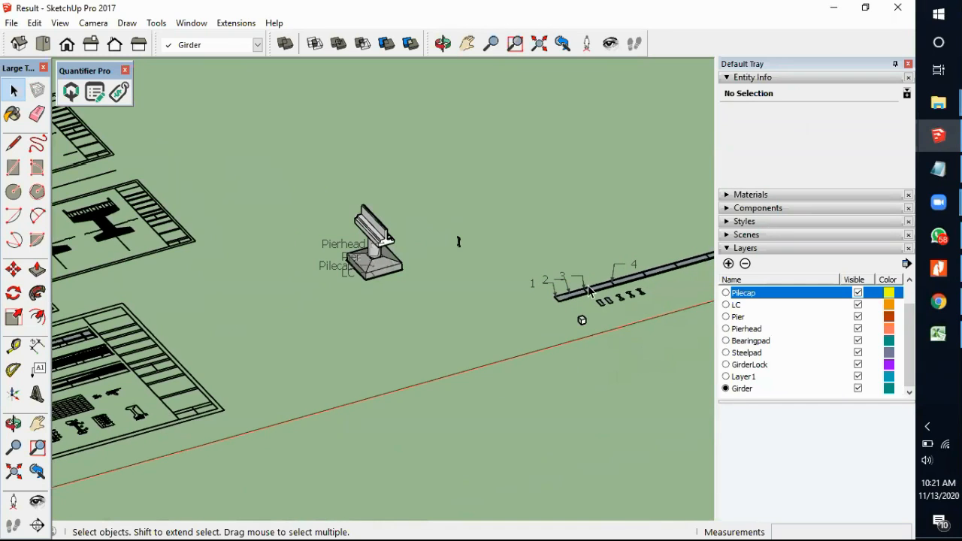
scroll(589, 293, "up", 2)
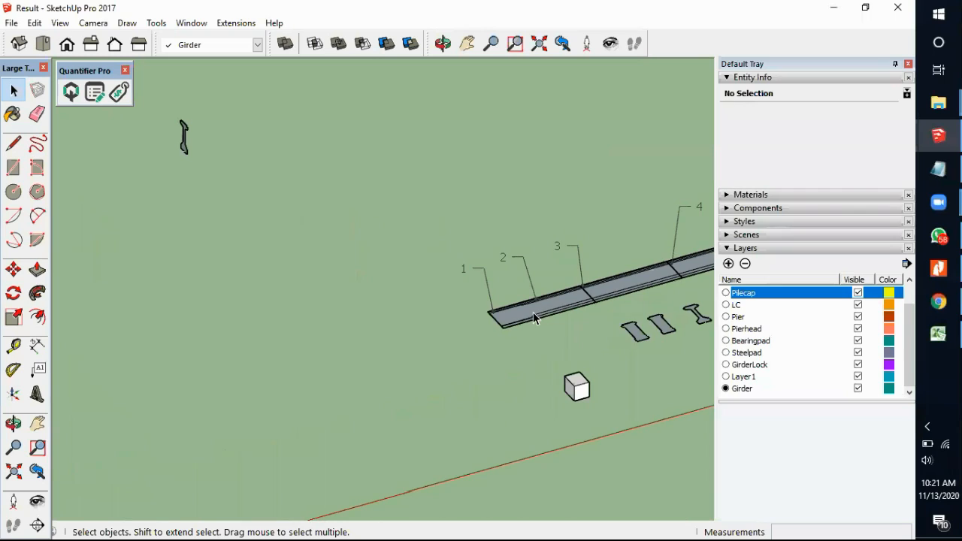
scroll(492, 317, "up", 2)
scroll(492, 317, "up", 2)
scroll(526, 323, "down", 3)
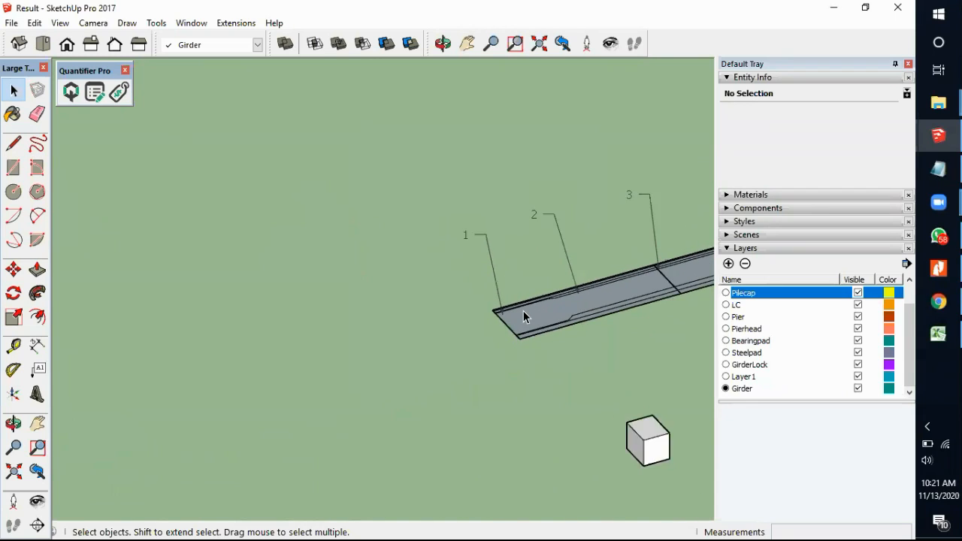
scroll(492, 314, "down", 2)
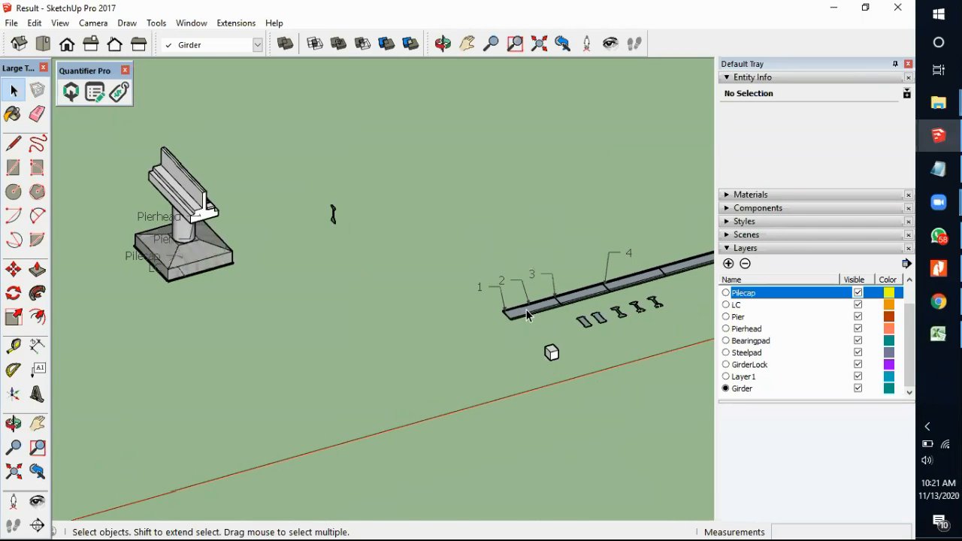
scroll(526, 316, "up", 3)
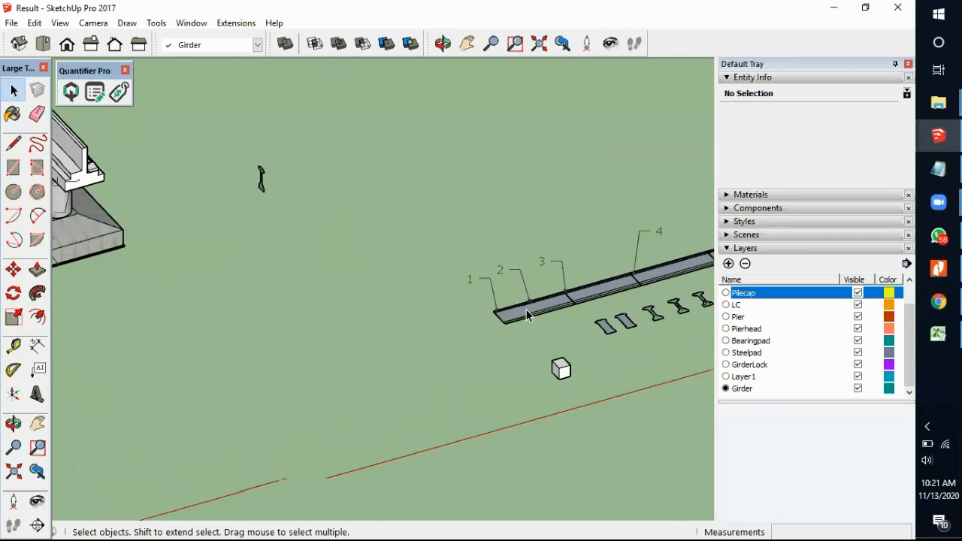
Step: Copy the girder elevation by its outer corner near mark 1 onto the lower corner of the upright PCI Girder section
left_click(535, 320)
scroll(563, 328, "down", 2)
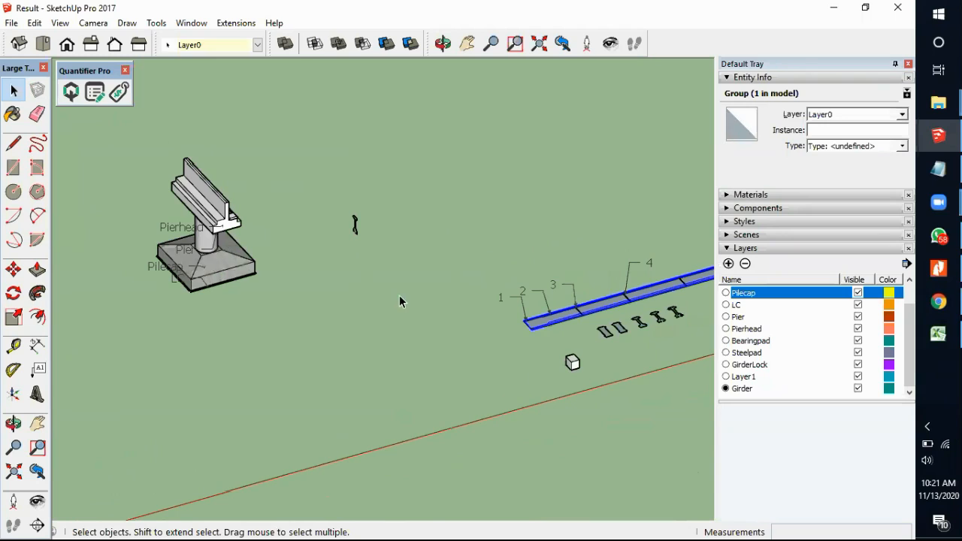
left_click(14, 271)
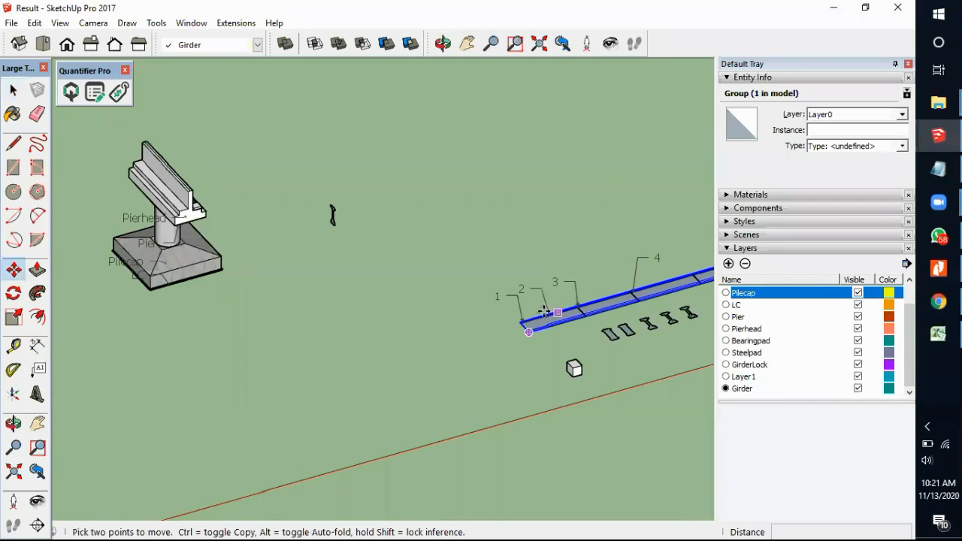
scroll(506, 322, "up", 6)
scroll(463, 338, "up", 2)
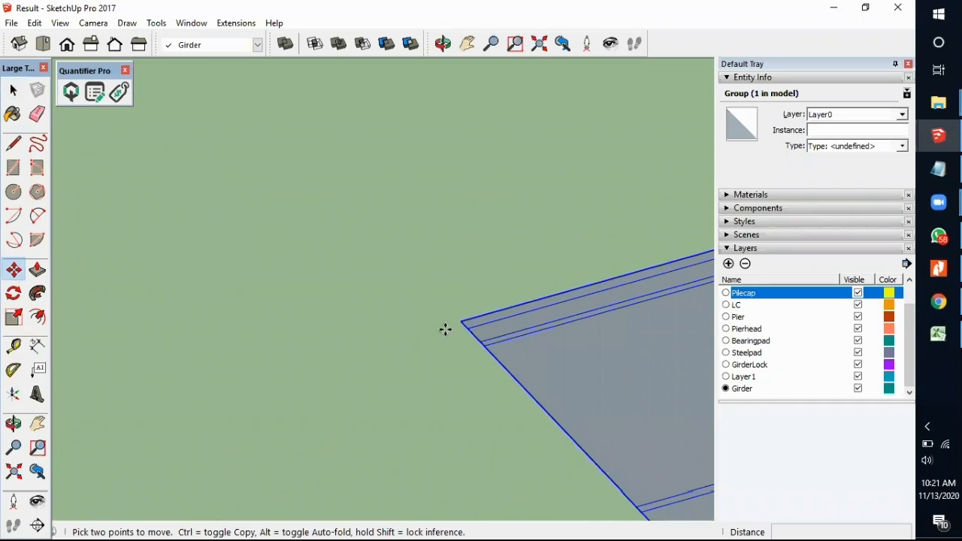
left_click(459, 321)
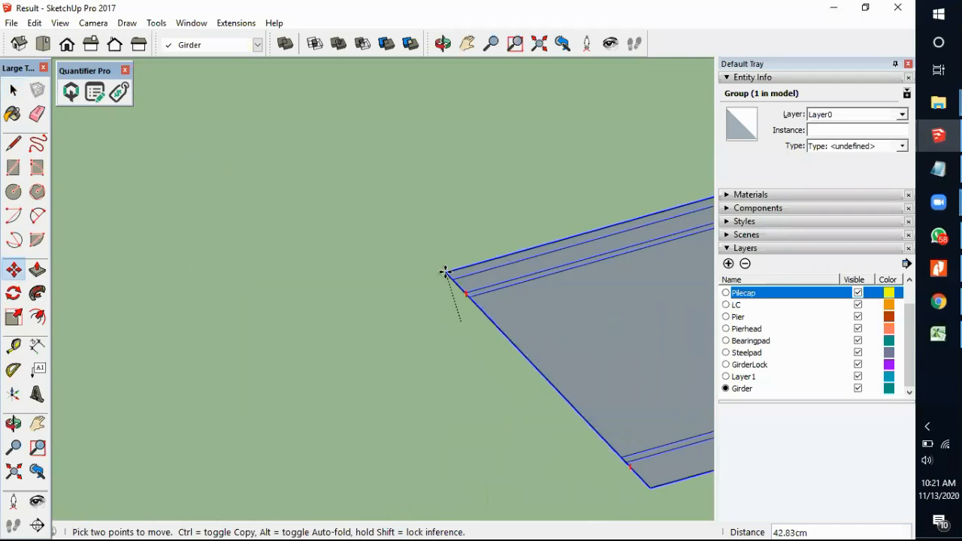
scroll(445, 273, "down", 2)
scroll(484, 348, "down", 2)
scroll(562, 435, "down", 5)
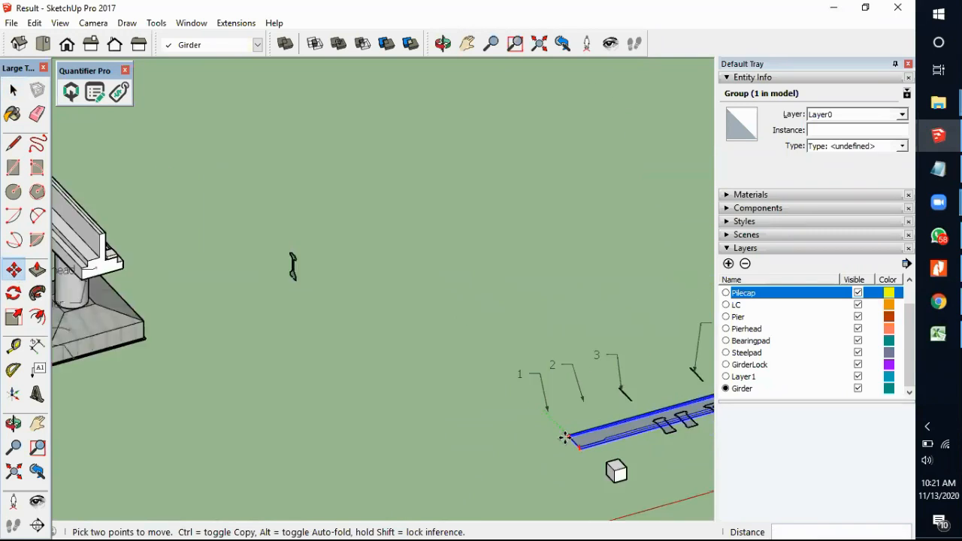
key("ctrl")
left_click(563, 438)
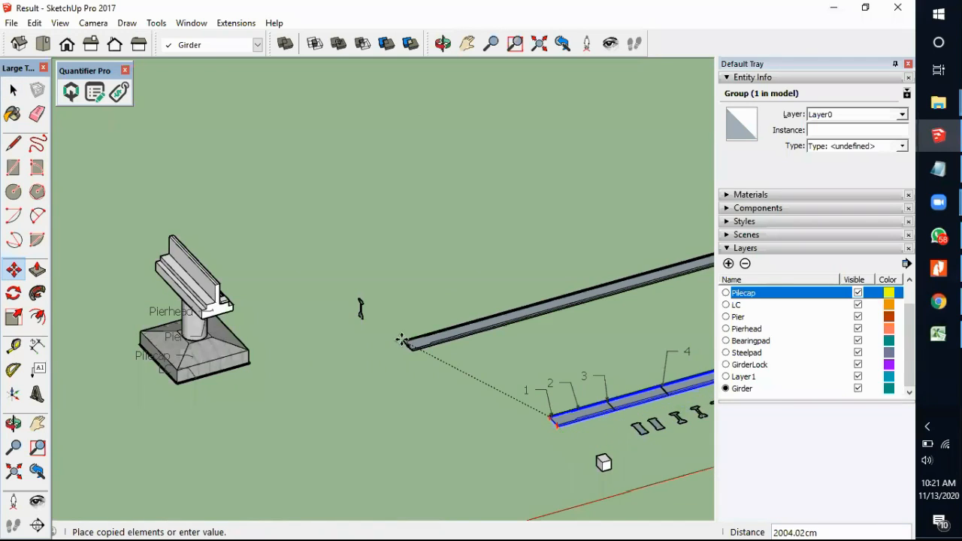
scroll(375, 330, "up", 4)
scroll(342, 308, "up", 2)
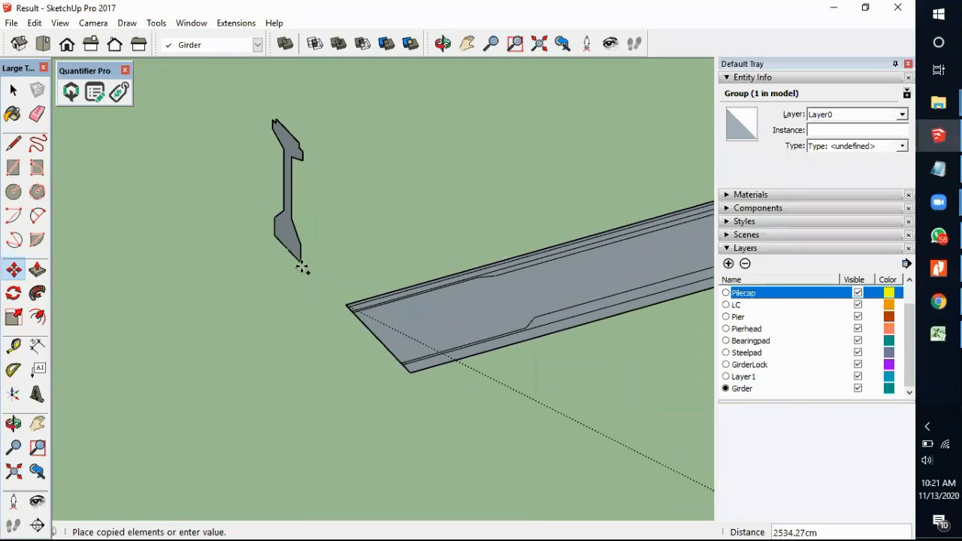
scroll(301, 266, "up", 1)
scroll(297, 259, "up", 2)
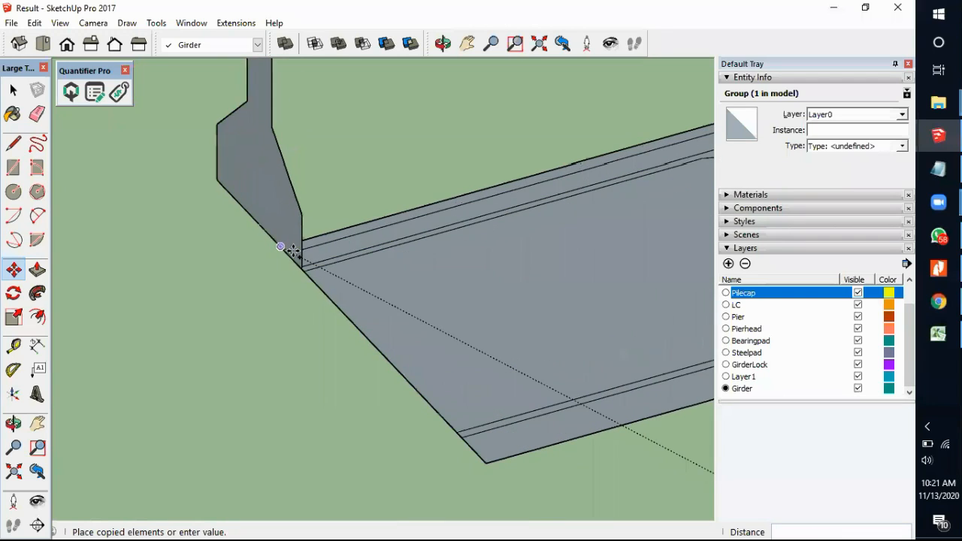
left_click(301, 267)
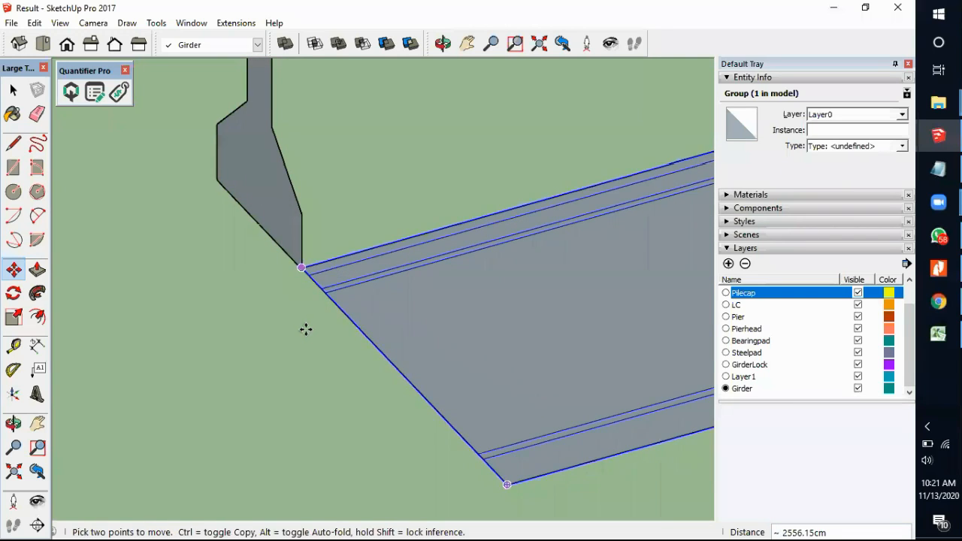
Step: Extrude the I-section face inside the PCI Girder component 4580 cm, up to the far end of the copied elevation
scroll(308, 324, "down", 4)
key("space")
left_click(313, 398)
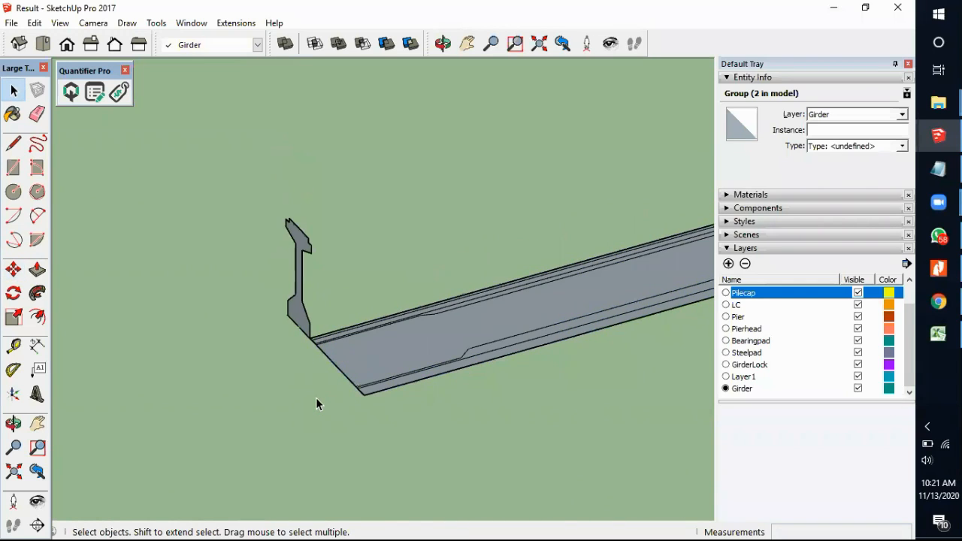
scroll(308, 353, "up", 3)
double_click(299, 305)
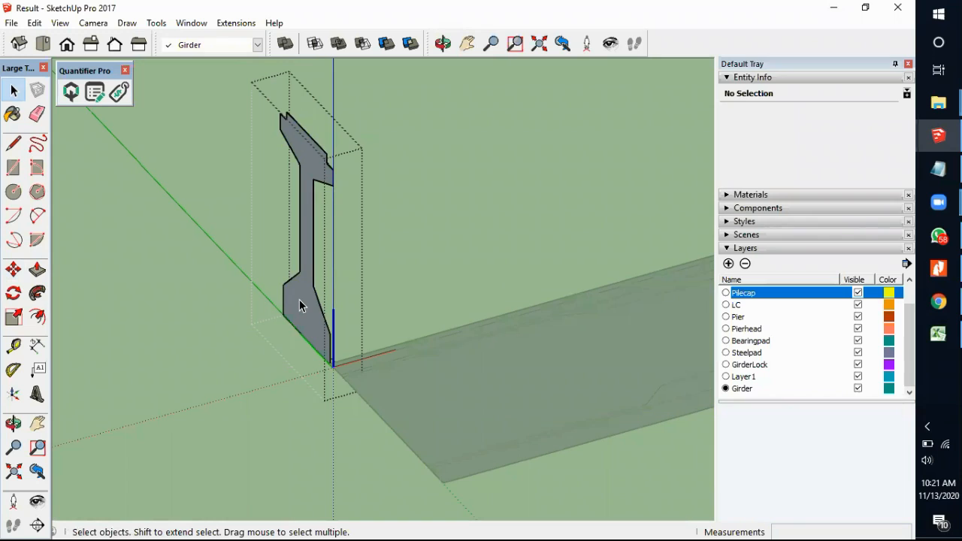
left_click(38, 269)
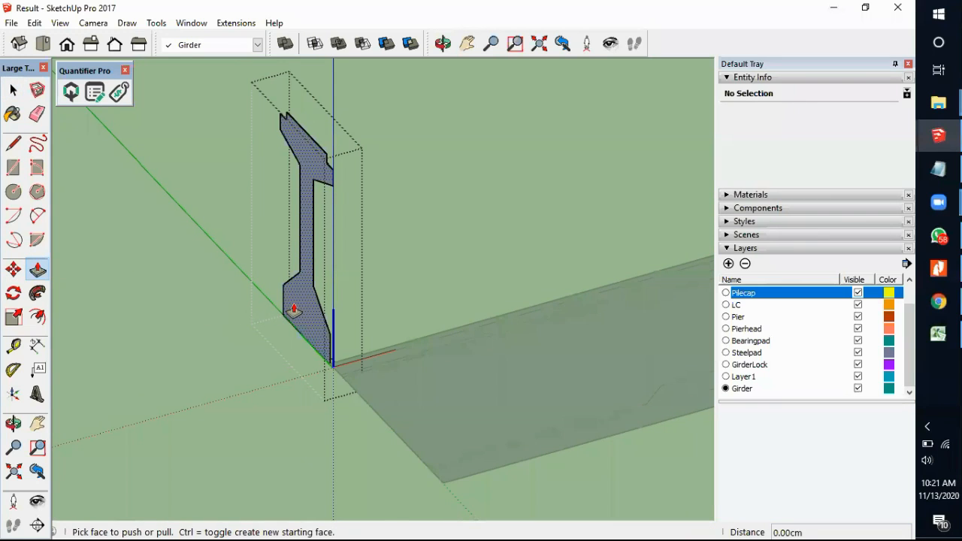
left_click(292, 311)
scroll(455, 259, "down", 6)
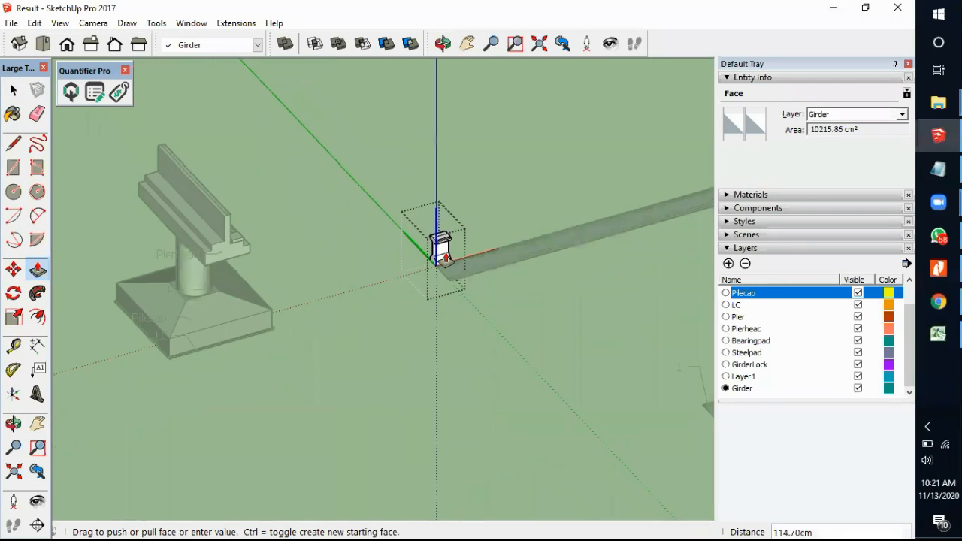
scroll(639, 201, "up", 4)
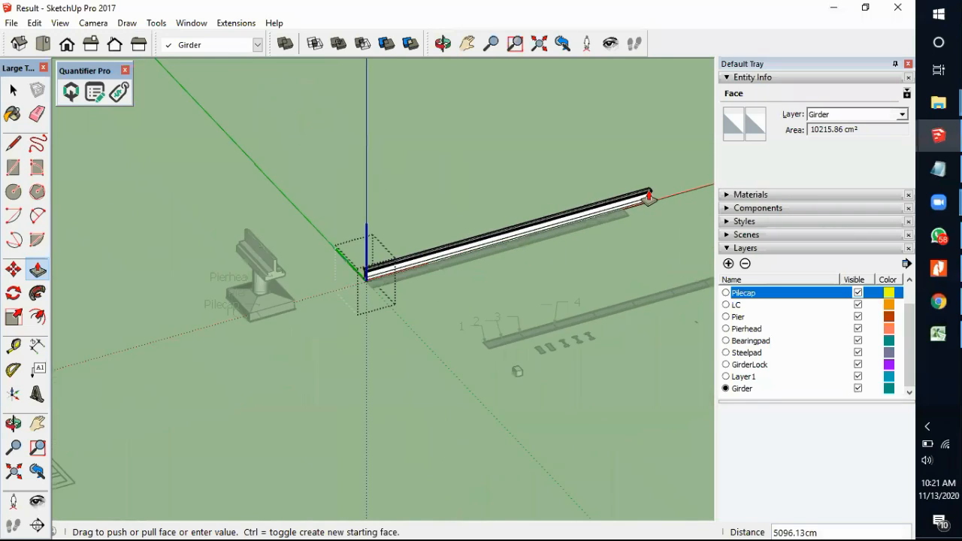
scroll(631, 232, "up", 5)
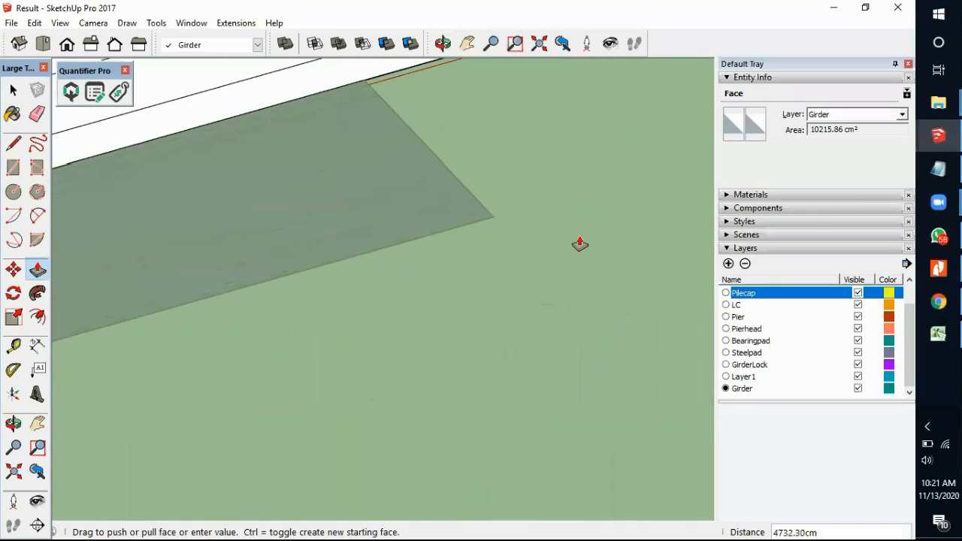
left_click(492, 224)
scroll(594, 250, "down", 6)
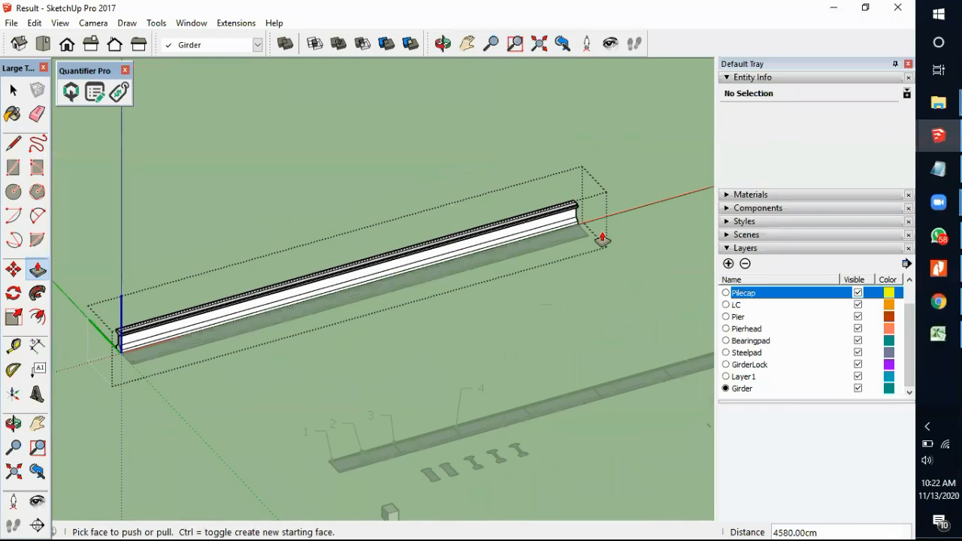
key("space")
Step: Examine the extruded girder's end profile and check the length of the lengthwise centre edge on its top face
scroll(164, 343, "up", 5)
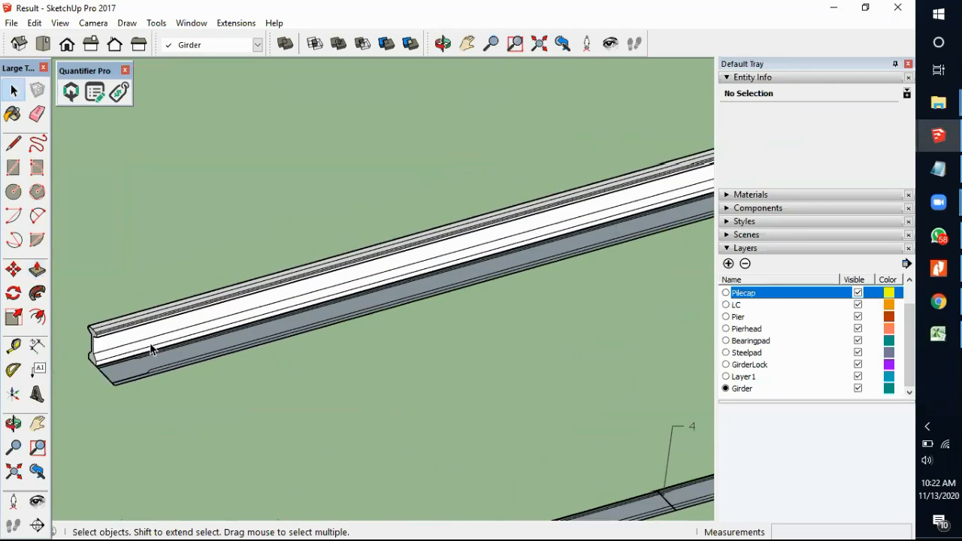
middle_click_drag(172, 303, 96, 375)
scroll(78, 368, "up", 5)
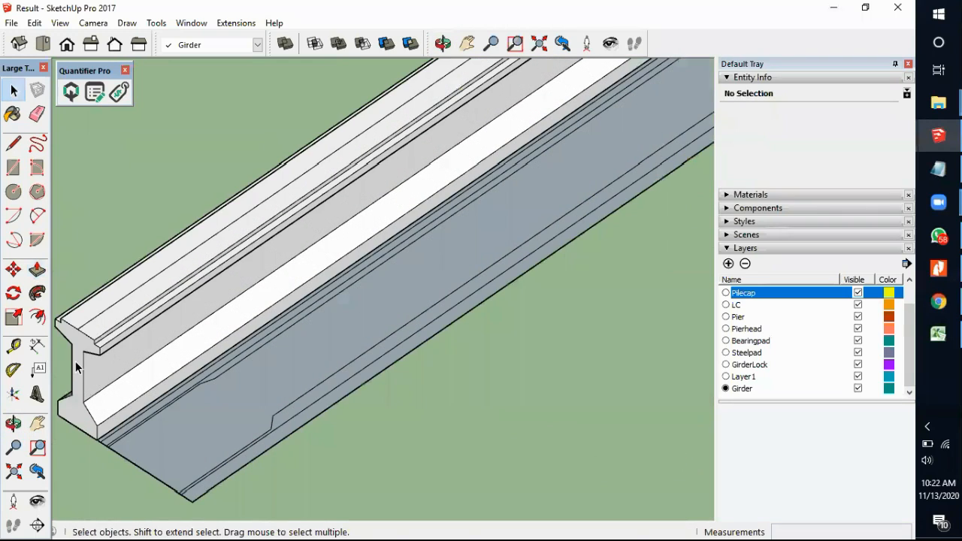
scroll(73, 349, "down", 4)
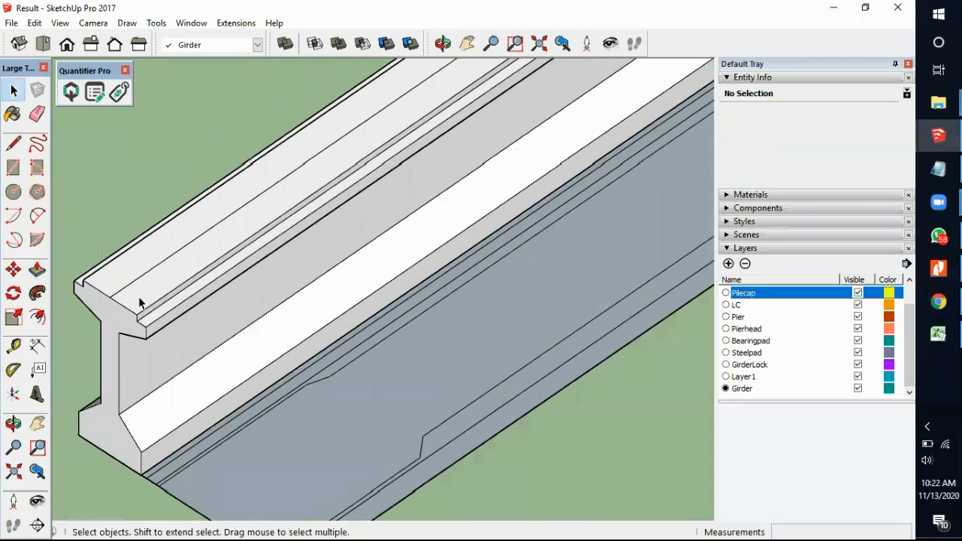
scroll(115, 299, "up", 1)
left_click(116, 290)
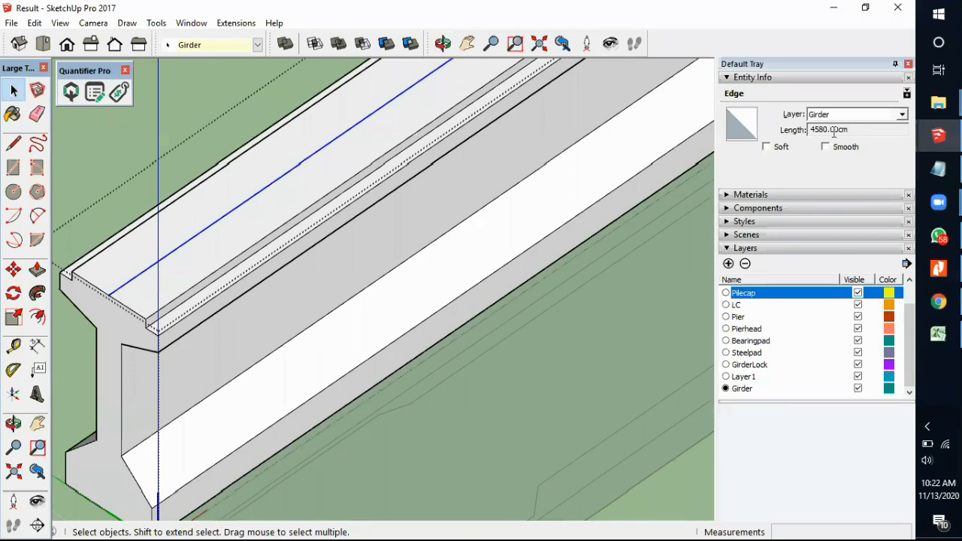
scroll(296, 242, "down", 5)
middle_click_drag(427, 374, 260, 295)
scroll(260, 295, "up", 2)
scroll(251, 285, "up", 2)
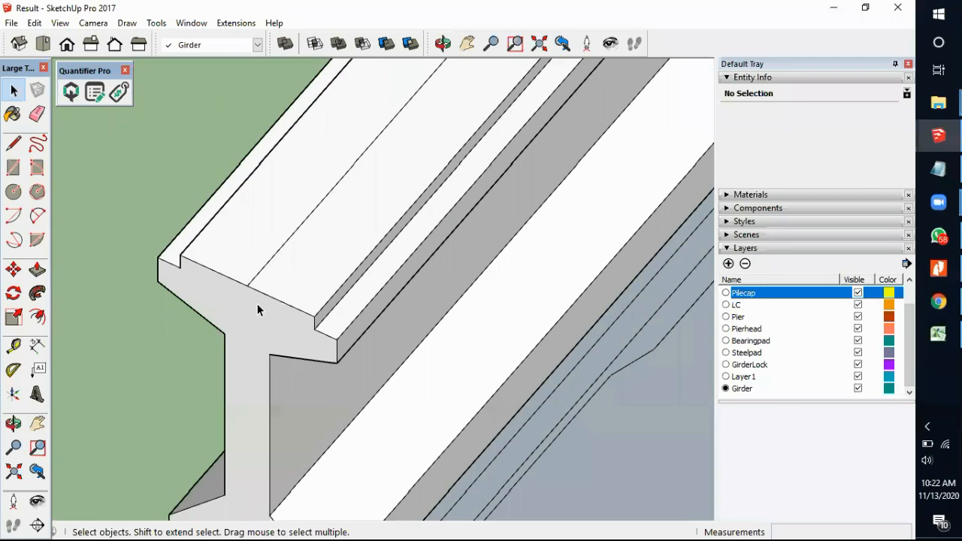
Step: Inspect the split top edge of the drawn I-shaped cross-section beside the numbered elevation
scroll(260, 295, "down", 8)
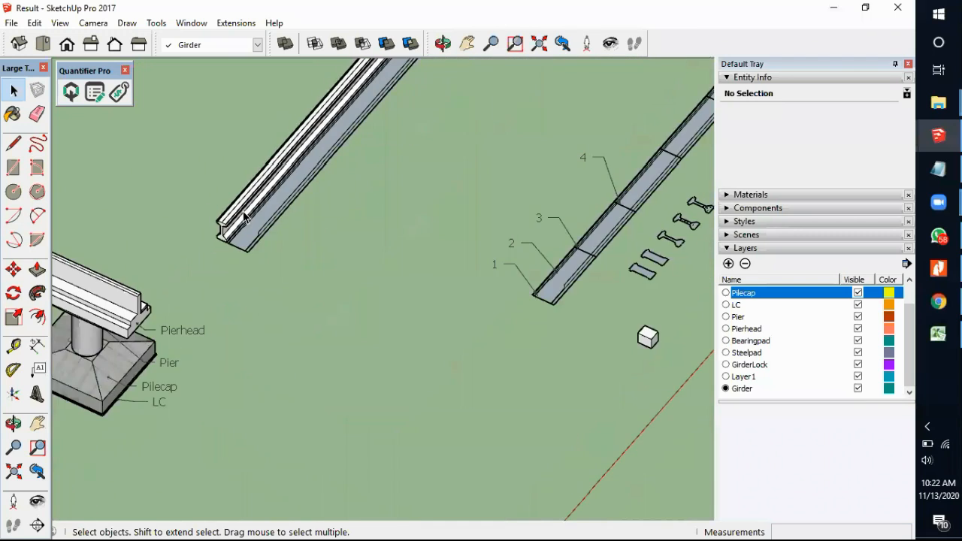
scroll(566, 257, "up", 6)
left_click(515, 215)
double_click(515, 215)
scroll(510, 203, "up", 2)
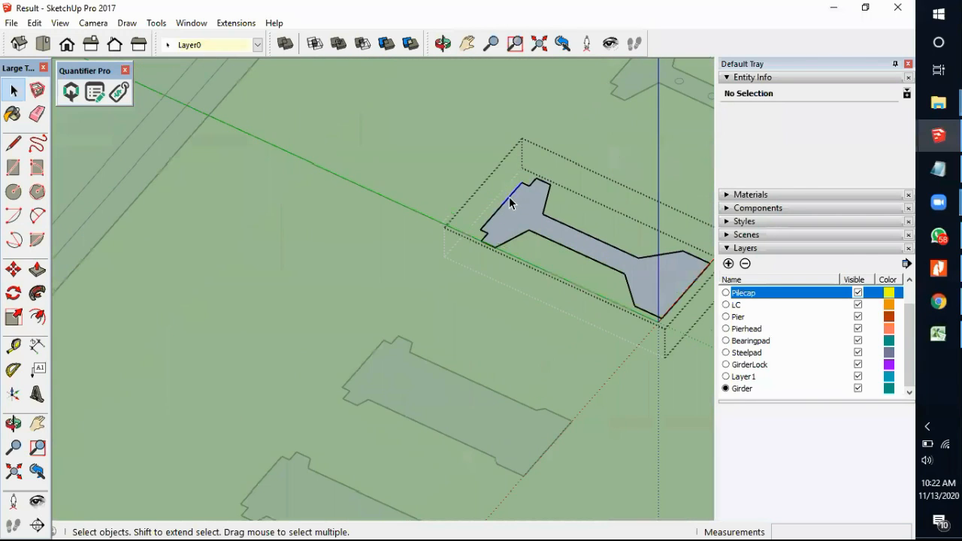
left_click(503, 206)
scroll(495, 213, "down", 10)
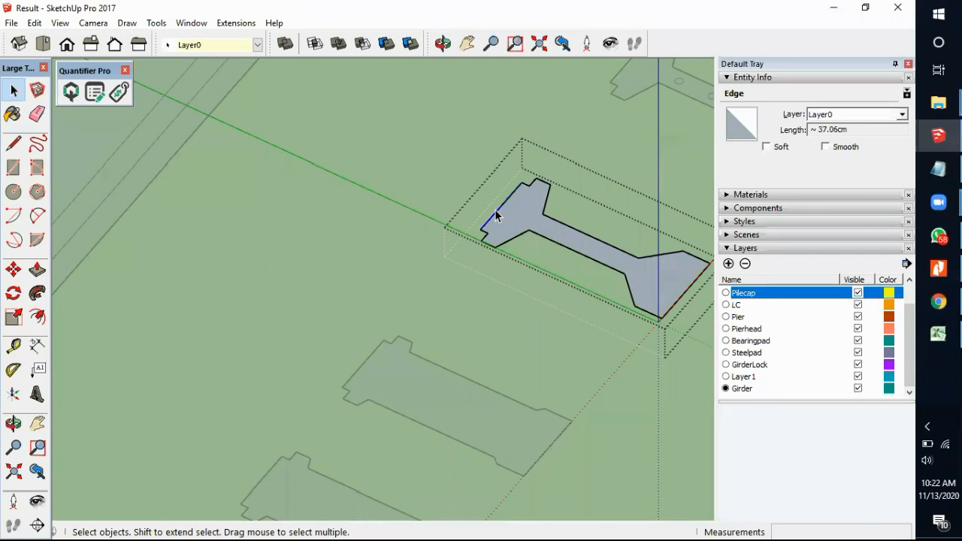
Step: Delete the lengthwise centre edge on the top face of the PCI Girder component
left_click(210, 258)
scroll(210, 259, "up", 10)
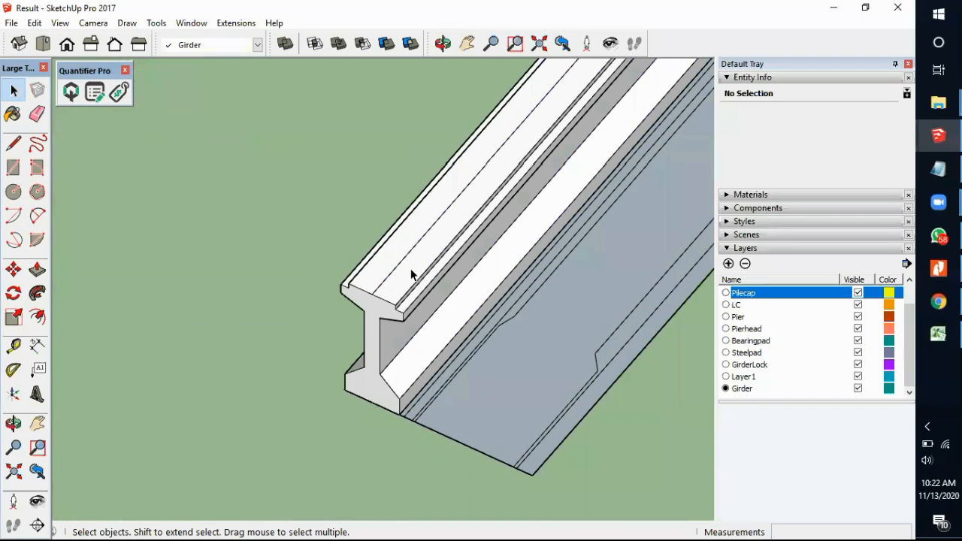
double_click(412, 271)
scroll(401, 273, "up", 3)
left_click(386, 270)
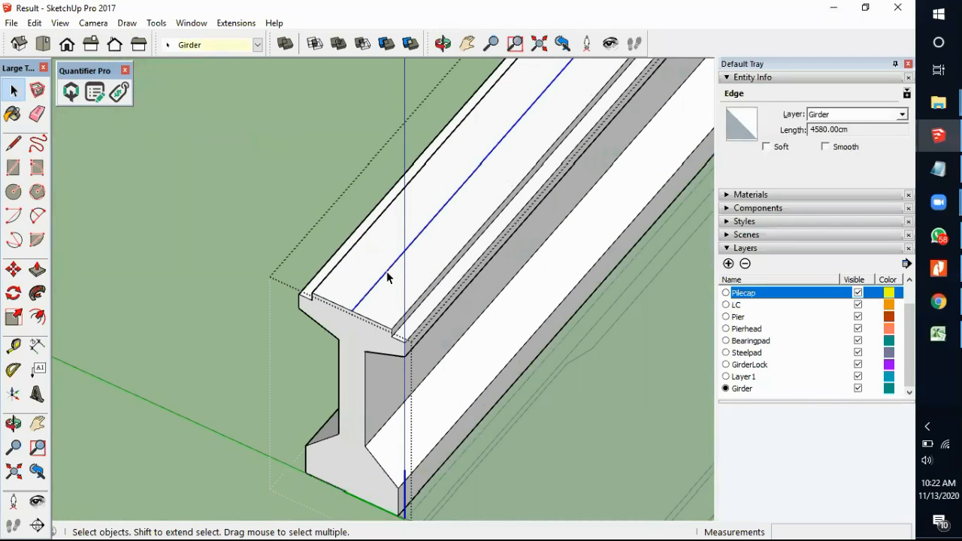
key("Delete")
scroll(405, 266, "down", 3)
scroll(406, 264, "down", 3)
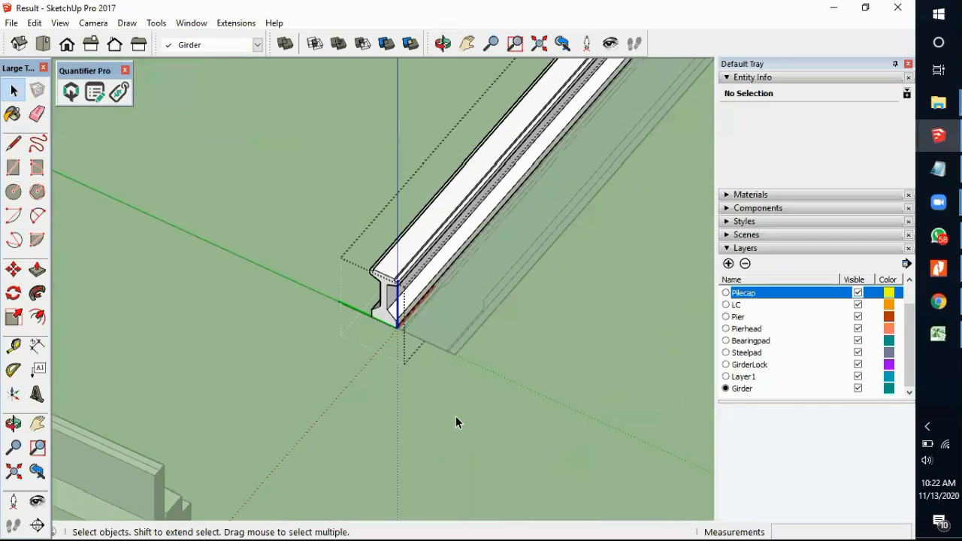
left_click(454, 418)
Step: Delete the lengthwise centre edge on the underside of the PCI Girder component
middle_click_drag(388, 321, 417, 206)
scroll(432, 181, "down", 5)
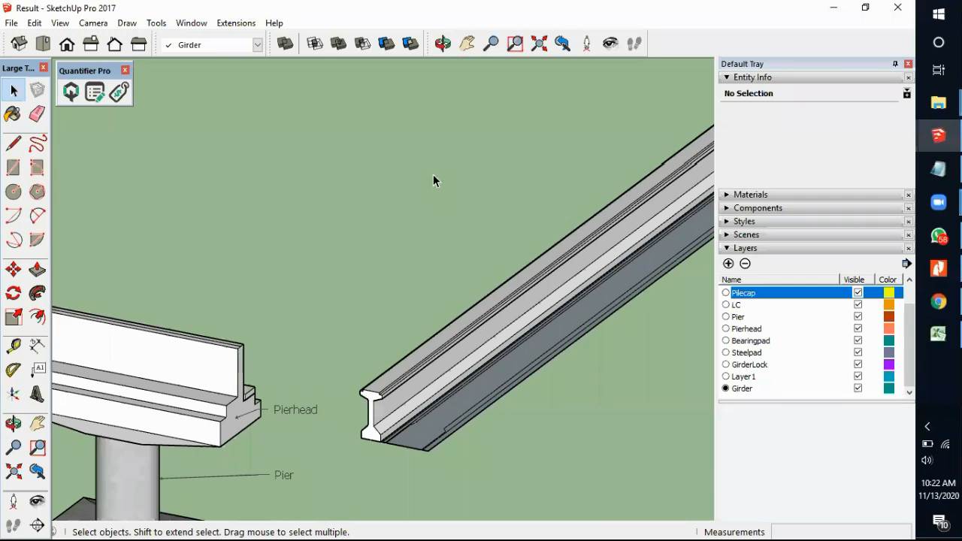
middle_click_drag(423, 296, 423, 155)
scroll(417, 401, "up", 10)
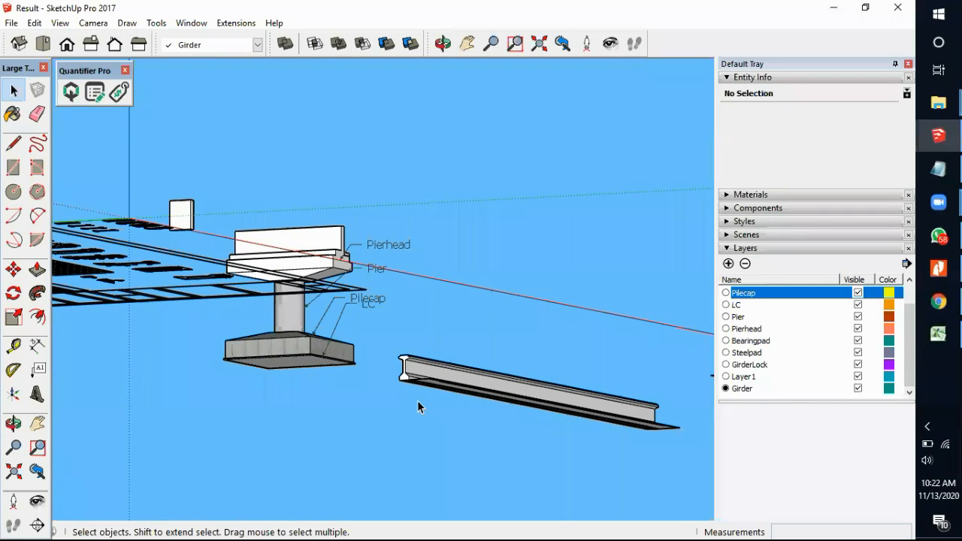
middle_click_drag(362, 355, 341, 382)
double_click(337, 382)
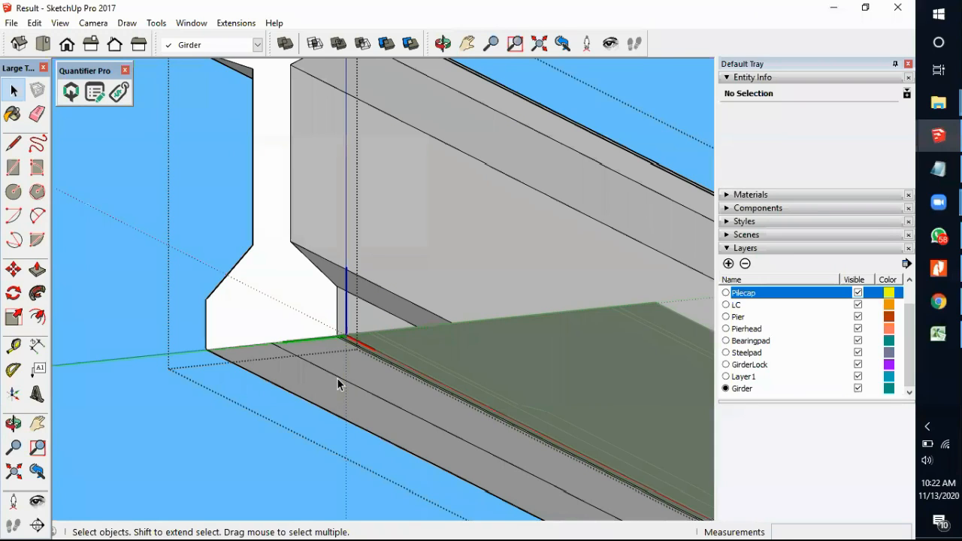
left_click(339, 379)
key("Delete")
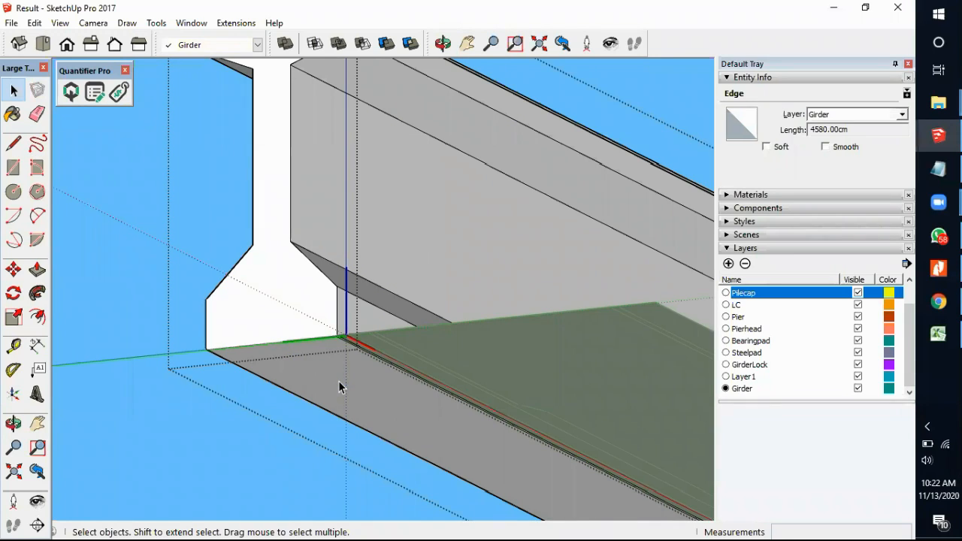
scroll(308, 325, "down", 4)
scroll(308, 325, "down", 5)
left_click(354, 240)
Step: Hide the Pilecap, LC, Pier, Pierhead, Bearingpad, Steelpad and GirderLock layers
middle_click_drag(315, 260, 330, 331)
scroll(323, 244, "up", 5)
scroll(318, 254, "down", 3)
middle_click_drag(304, 264, 279, 275)
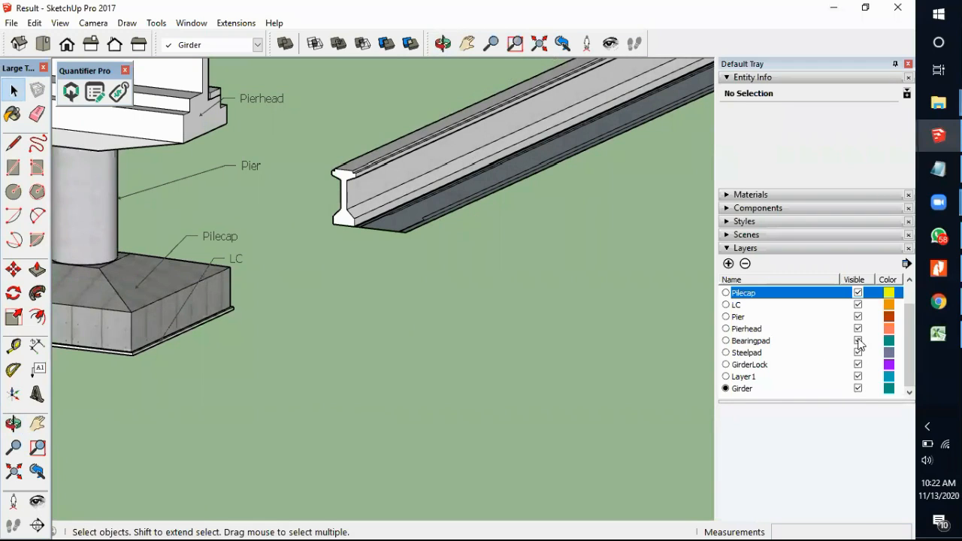
left_click(857, 293)
left_click(858, 305)
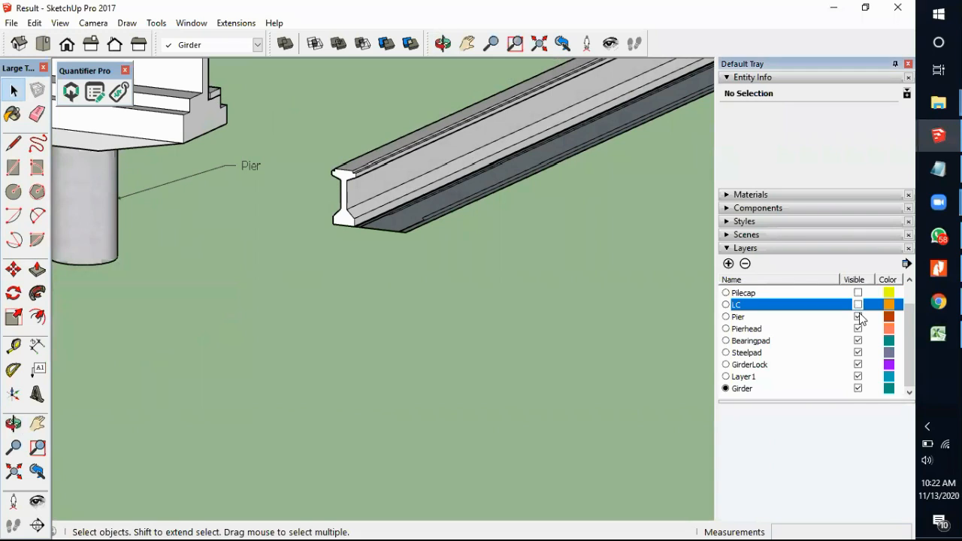
left_click(858, 316)
left_click(858, 328)
left_click(857, 341)
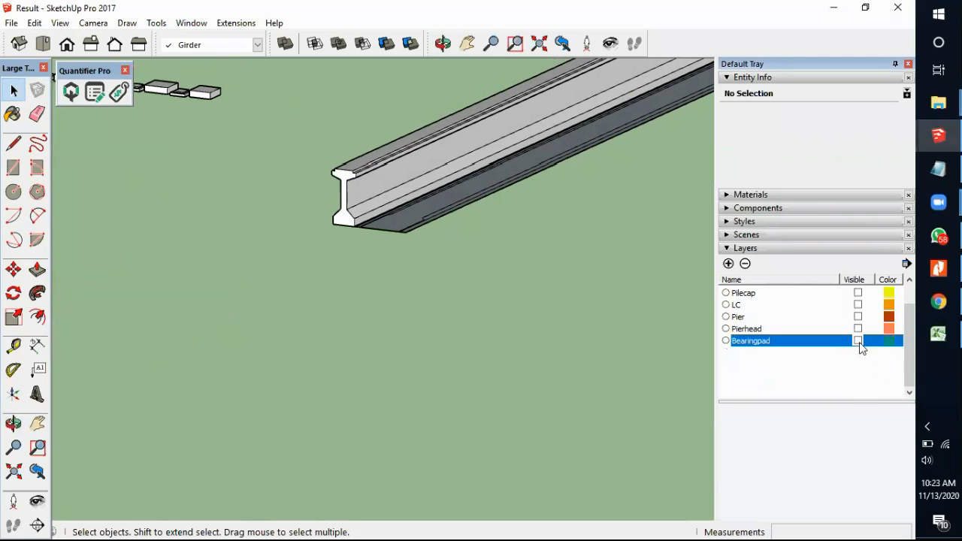
left_click(858, 352)
left_click(858, 364)
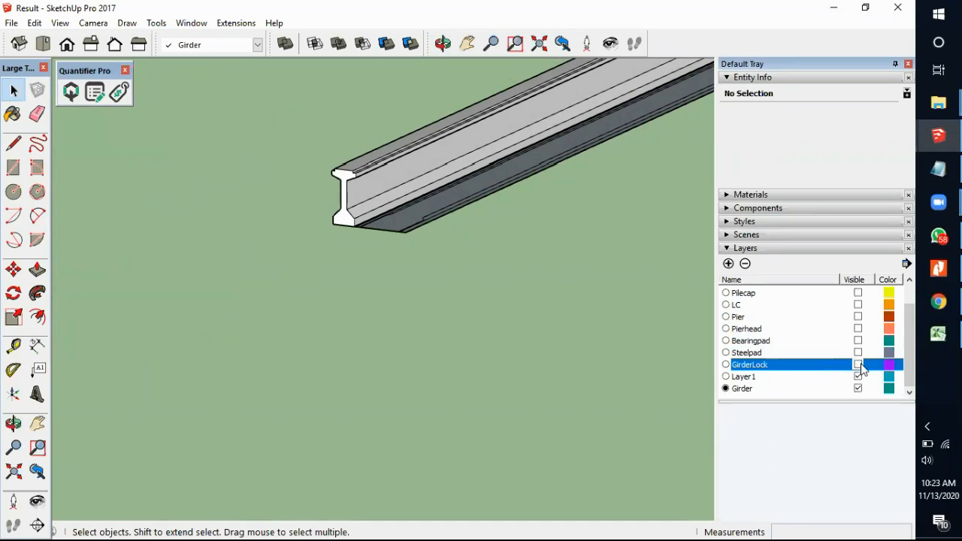
Step: Compare the numbered elevation and its end cross-sections with the thickened end zone of the elevation copy beside the girder
scroll(455, 318, "down", 6)
scroll(421, 298, "up", 1)
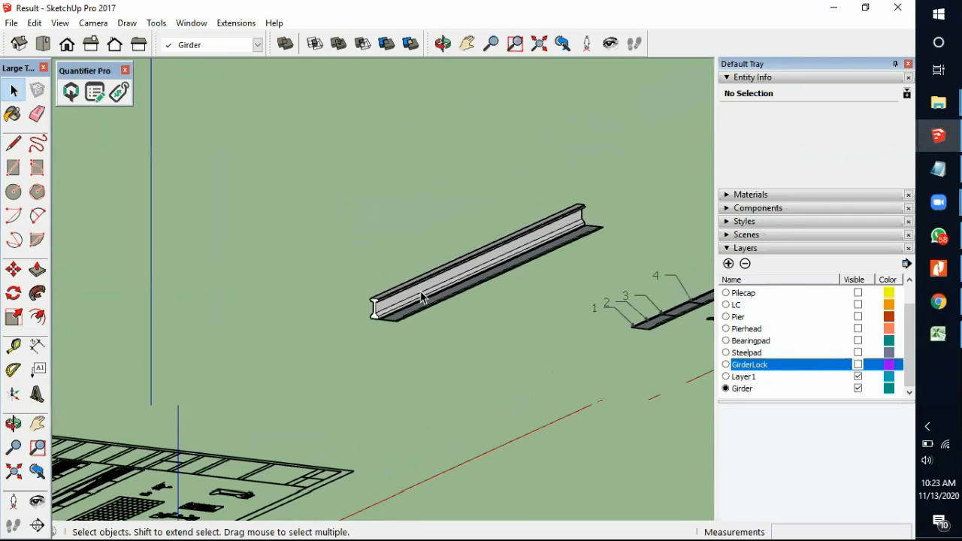
scroll(422, 298, "up", 4)
middle_click_drag(368, 354, 305, 251)
scroll(299, 229, "down", 5)
middle_click_drag(621, 274, 612, 358)
scroll(611, 359, "up", 5)
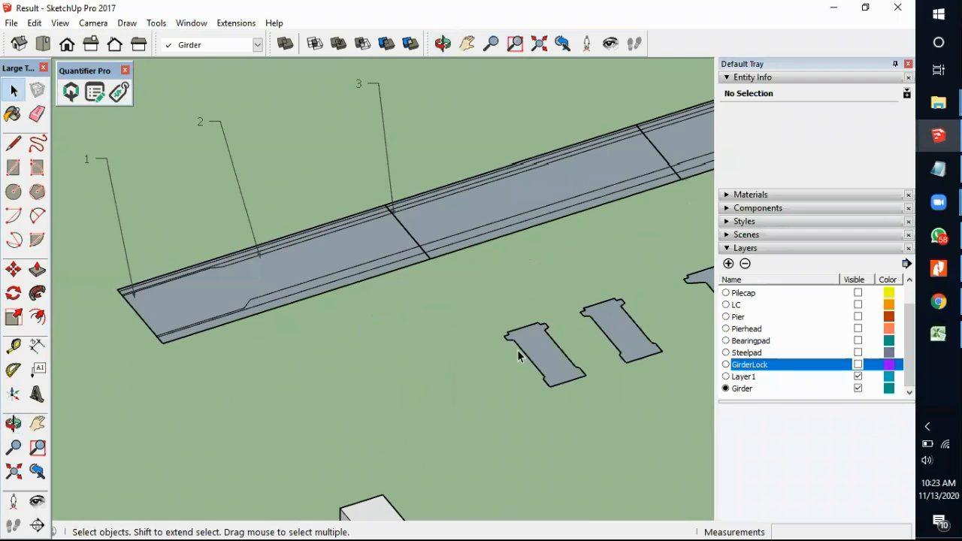
scroll(583, 371, "down", 5)
scroll(271, 221, "up", 6)
middle_click_drag(255, 222, 272, 234)
scroll(316, 200, "up", 4)
scroll(364, 204, "down", 2)
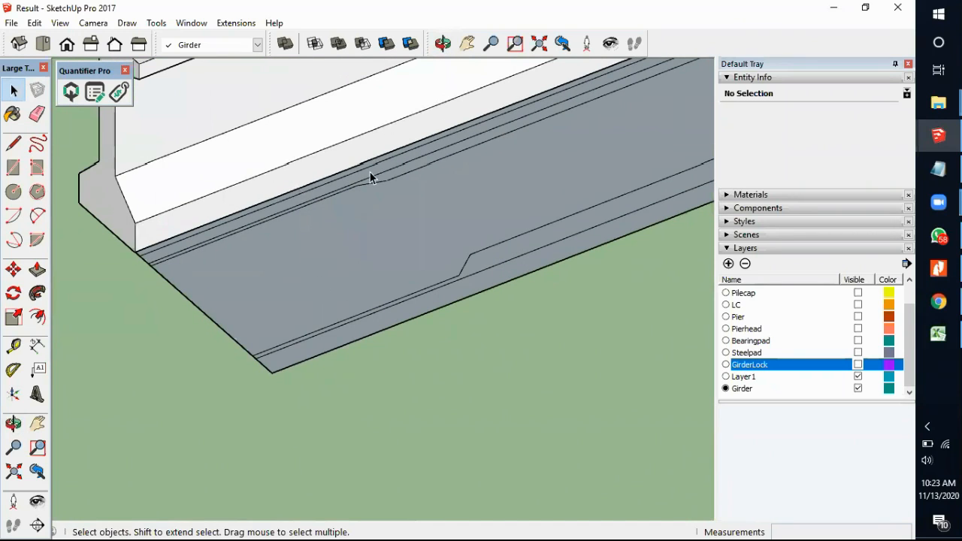
scroll(214, 227, "down", 2)
scroll(173, 248, "up", 2)
scroll(201, 264, "down", 2)
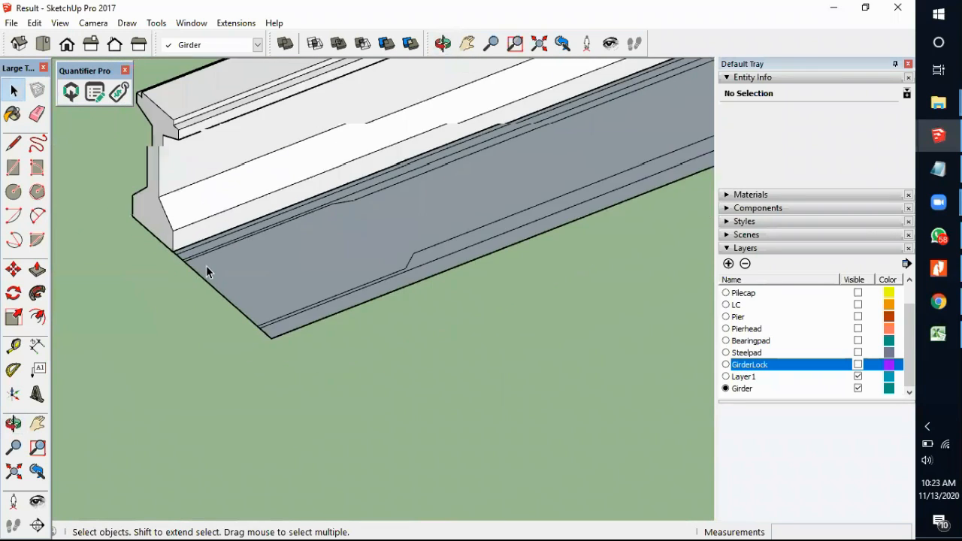
Step: Dimension the end block's length on the copied elevation, from its outer end to where the lower flange taper starts
scroll(289, 292, "up", 2)
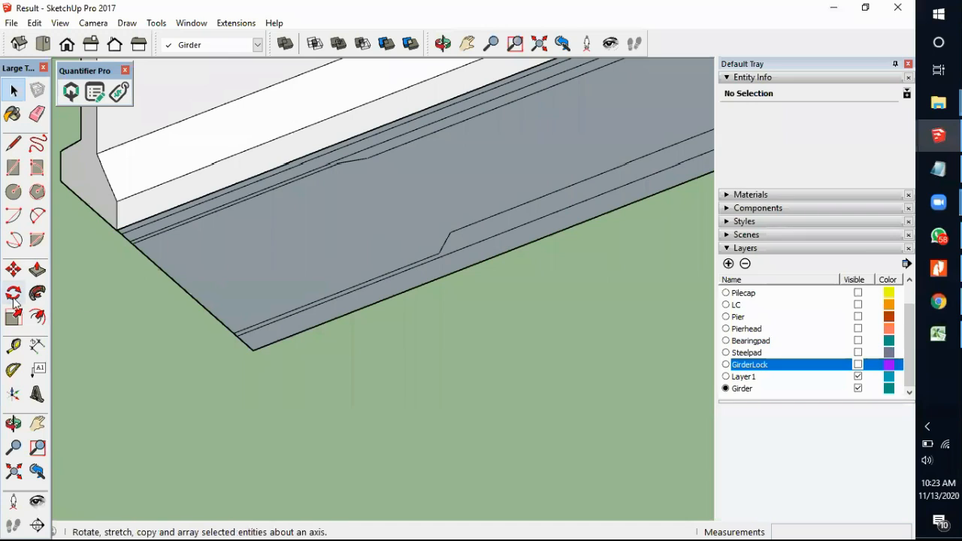
left_click(37, 346)
scroll(248, 335, "up", 1)
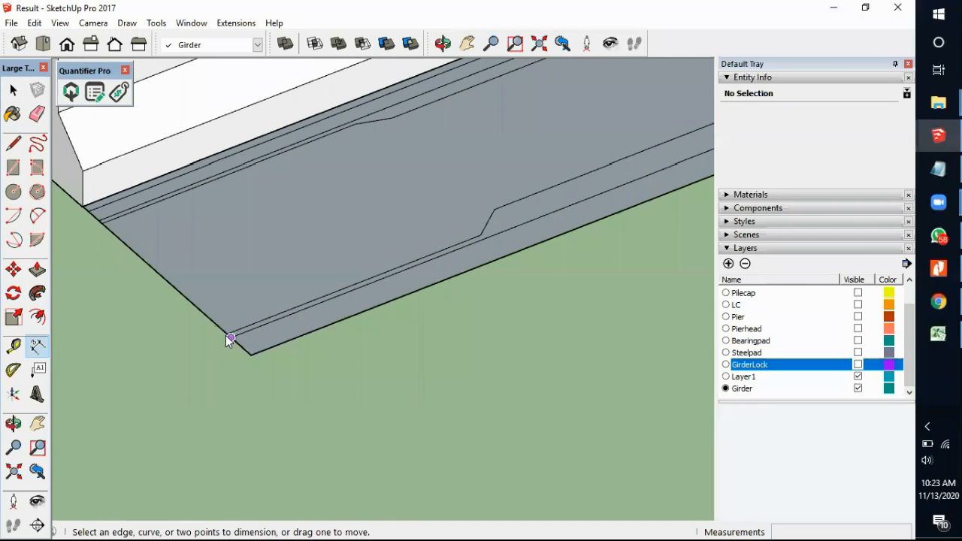
left_click(231, 338)
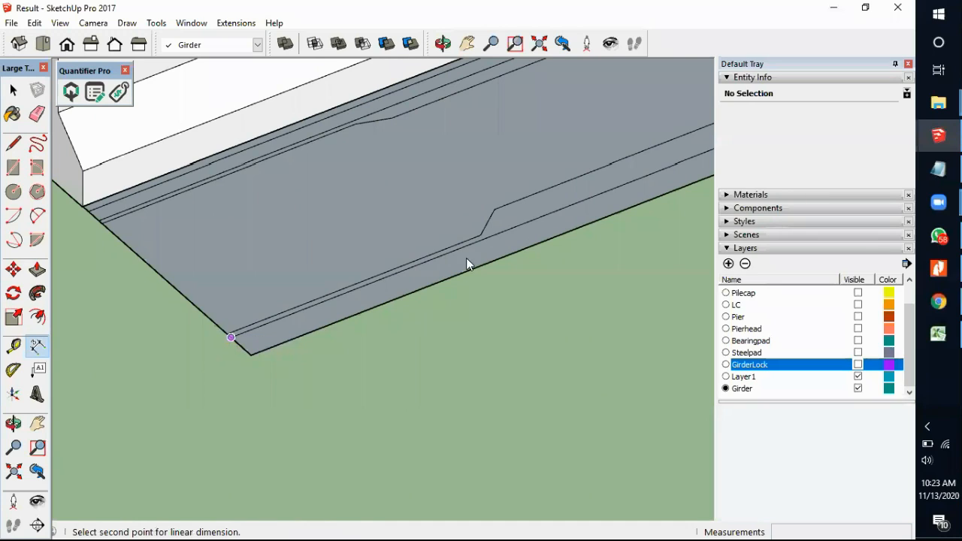
left_click(480, 234)
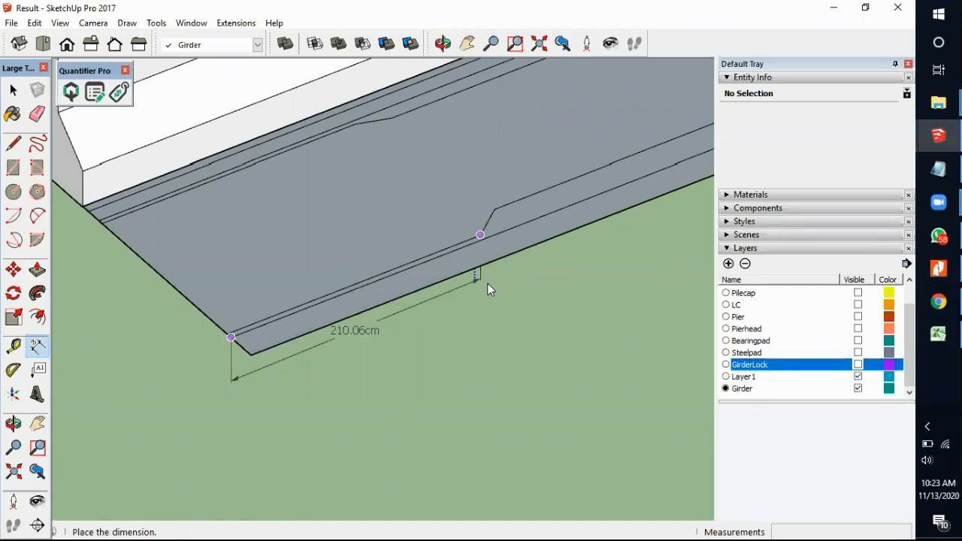
left_click(539, 312)
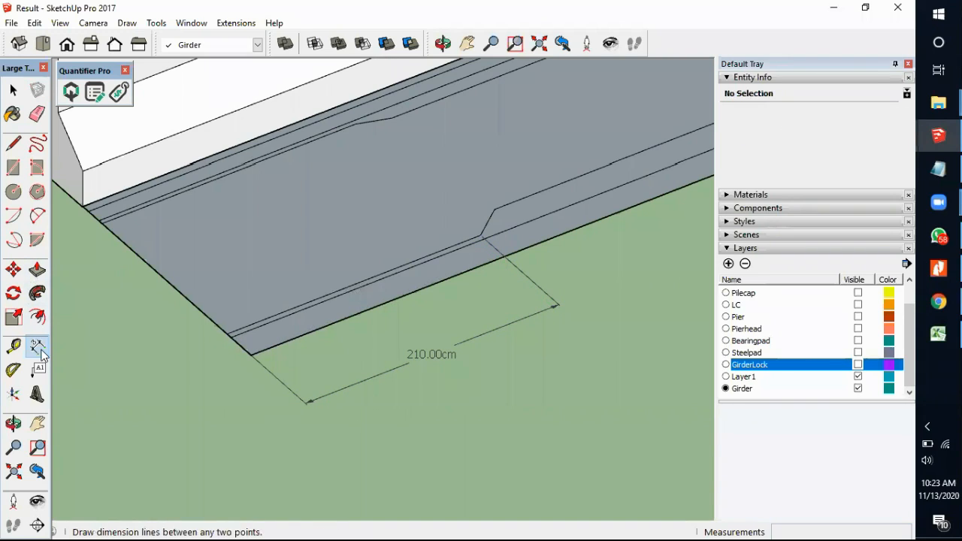
Step: Dimension the end zone's length on the copied elevation, from its outer end to where the lower flange taper ends
left_click(231, 338)
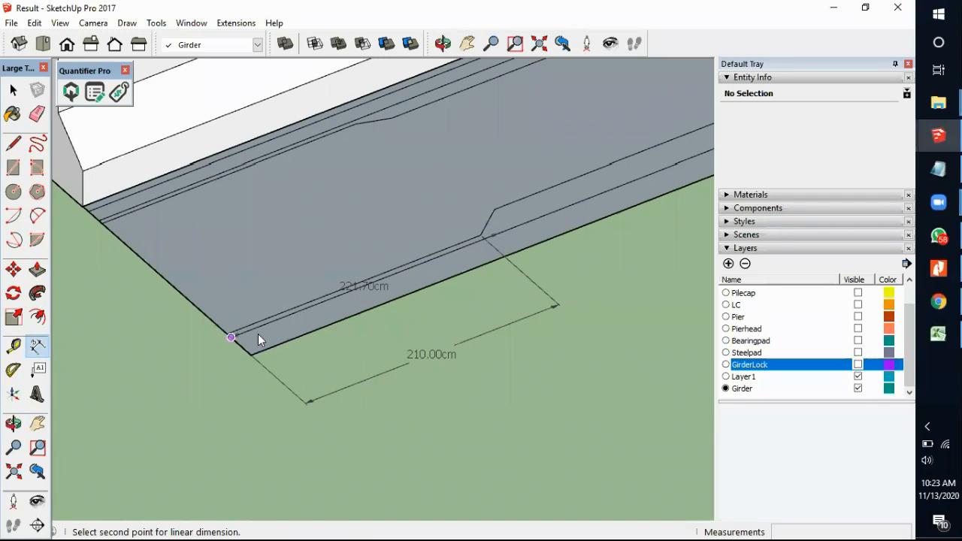
left_click(494, 210)
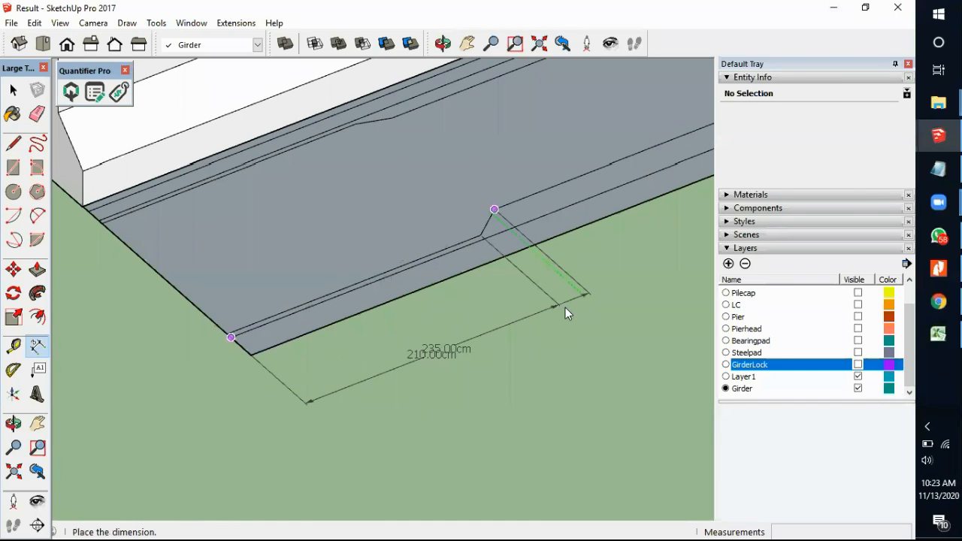
left_click(597, 335)
scroll(466, 253, "down", 1)
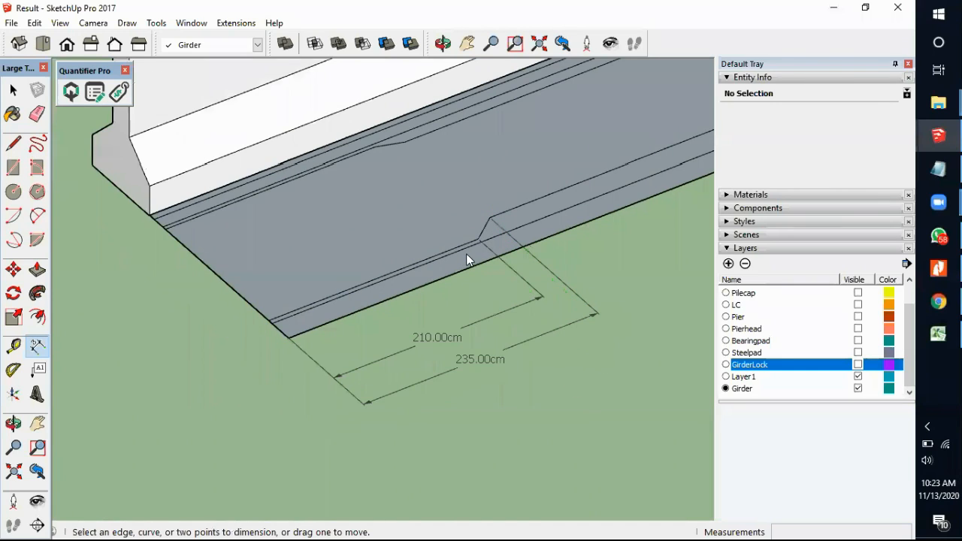
key("space")
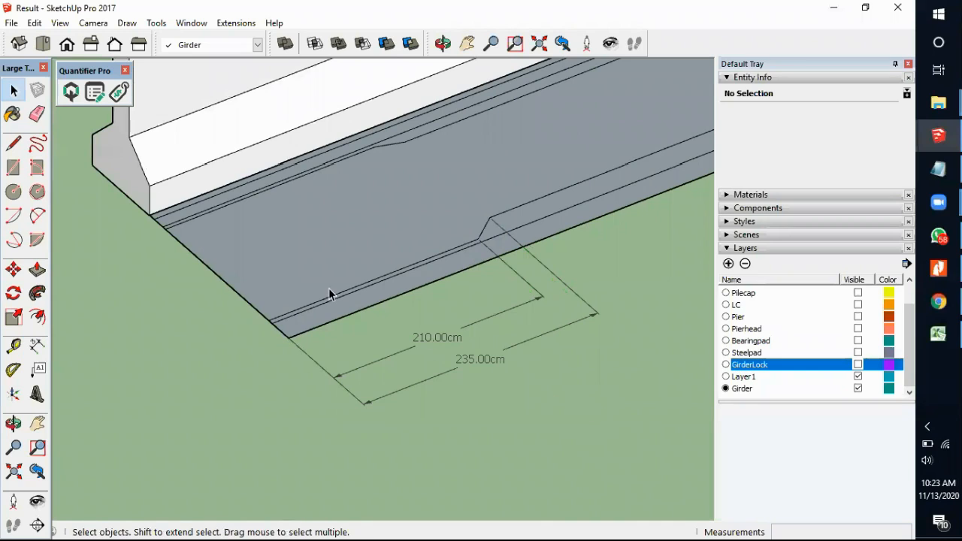
Step: Compare the lower flange lines at the copied elevation's outer end with the girder's end profile and front view
scroll(321, 284, "down", 2)
scroll(239, 223, "up", 2)
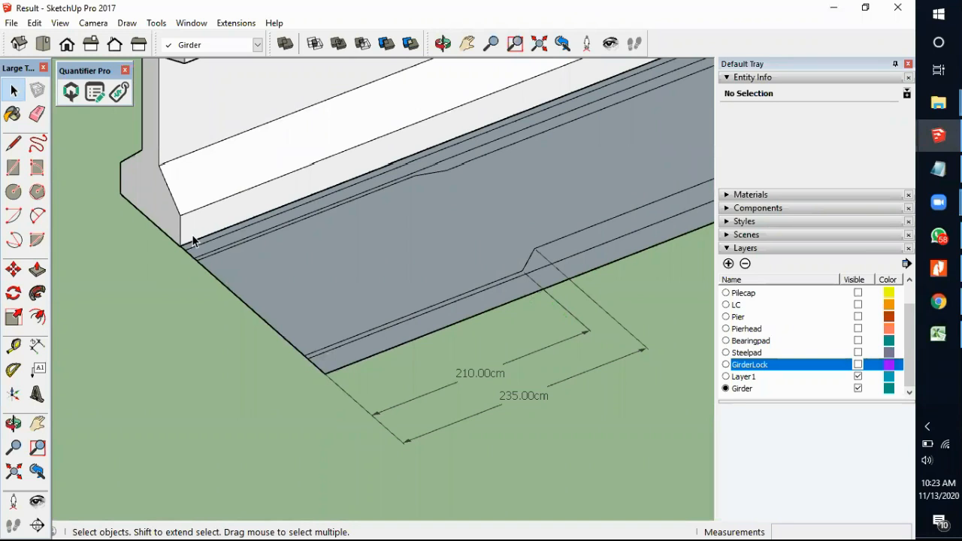
middle_click_drag(367, 352, 333, 443)
scroll(295, 335, "up", 4)
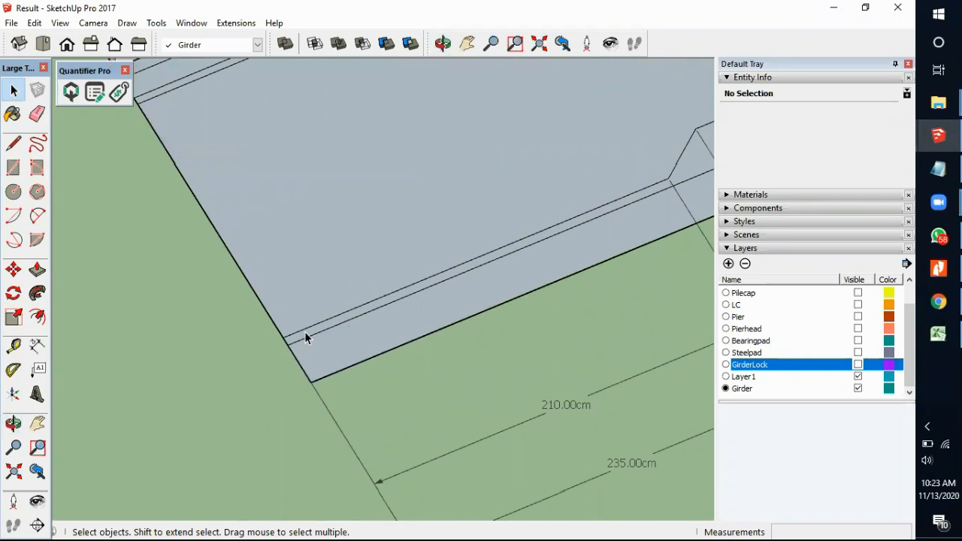
scroll(305, 333, "down", 3)
middle_click_drag(202, 176, 423, 81)
left_click(66, 43)
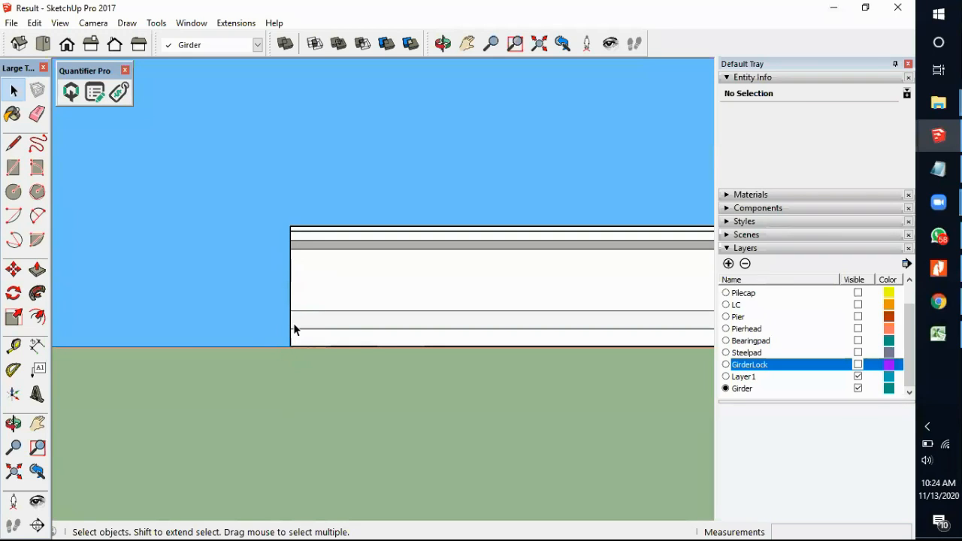
middle_click_drag(301, 290, 260, 369)
scroll(378, 372, "up", 3)
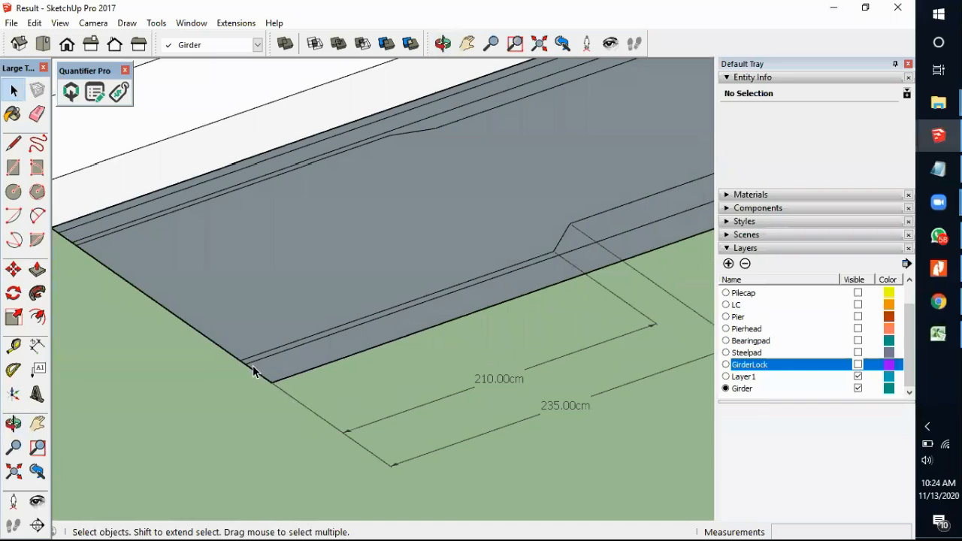
Step: Measure the spacing between the two parallel lower flange lines at the outer end of the copied elevation
left_click(37, 345)
scroll(249, 370, "up", 2)
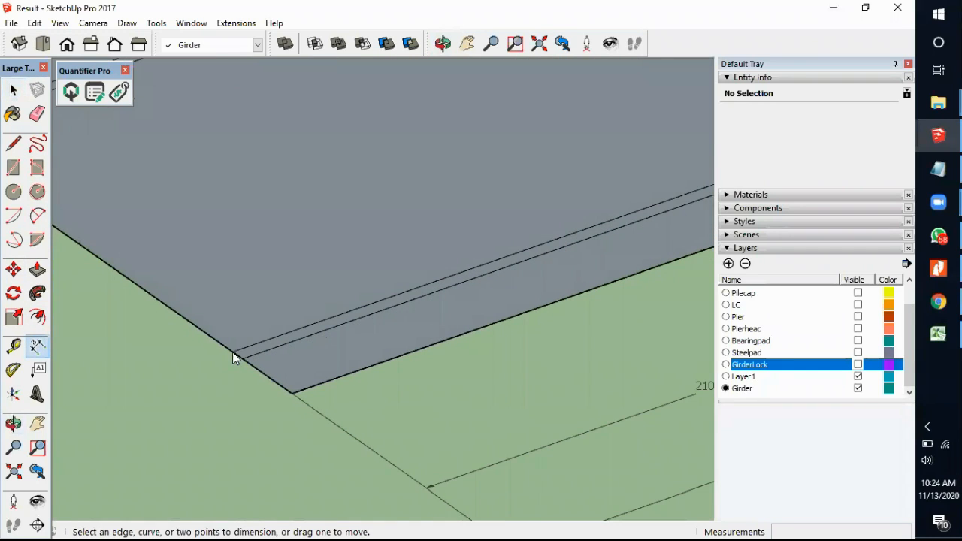
left_click(233, 353)
left_click(244, 358)
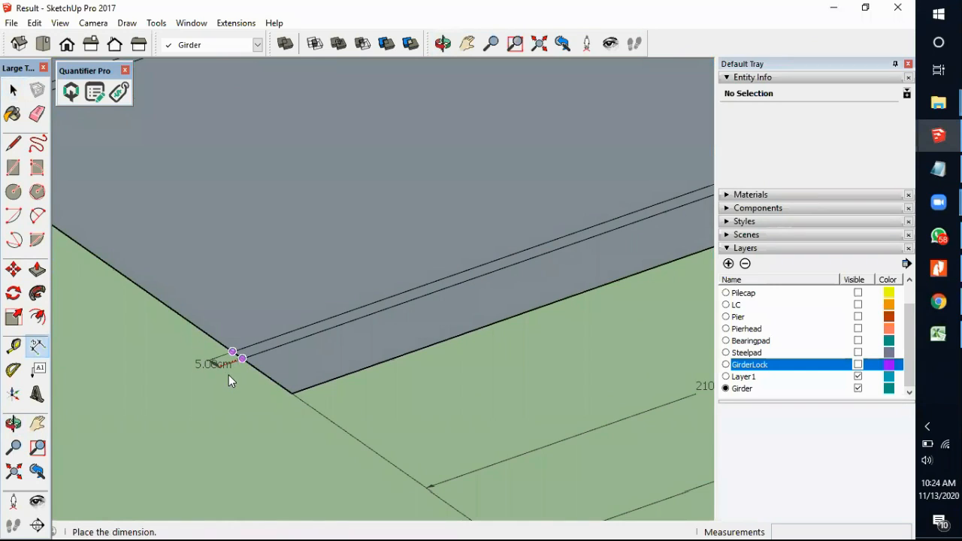
scroll(217, 384, "up", 2)
scroll(222, 387, "up", 1)
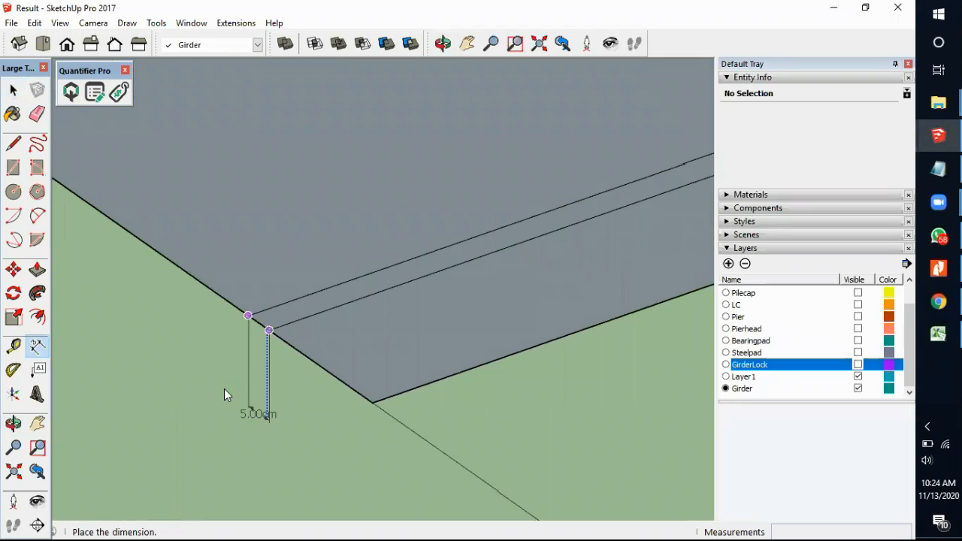
key("Escape")
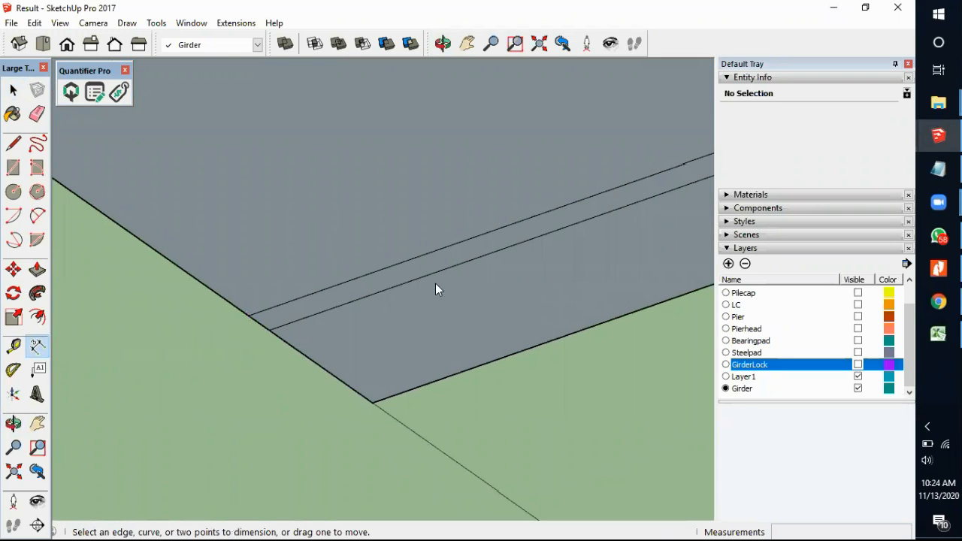
scroll(435, 285, "down", 5)
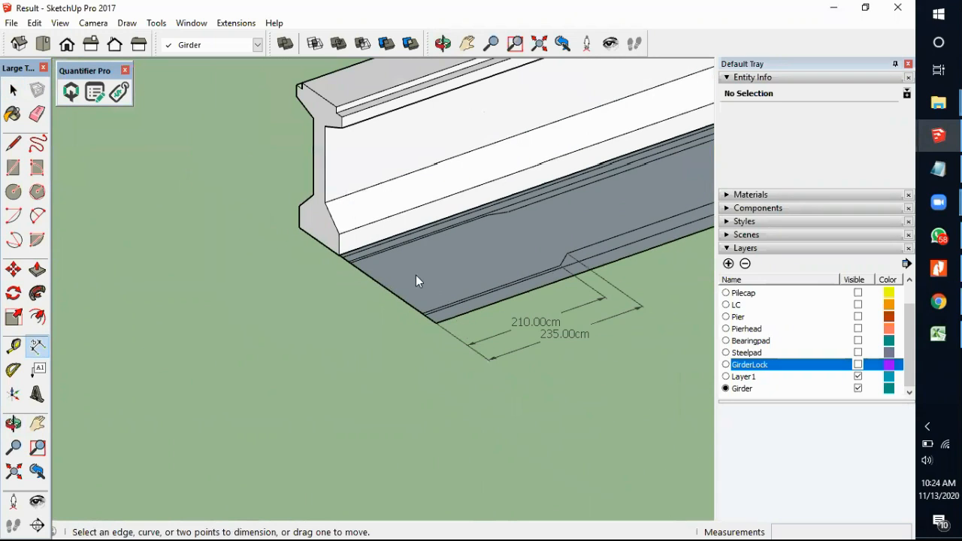
Step: Place a guide point 5 cm straight above the top corner of the lower flange's vertical face at the girder end
key("space")
scroll(345, 256, "up", 2)
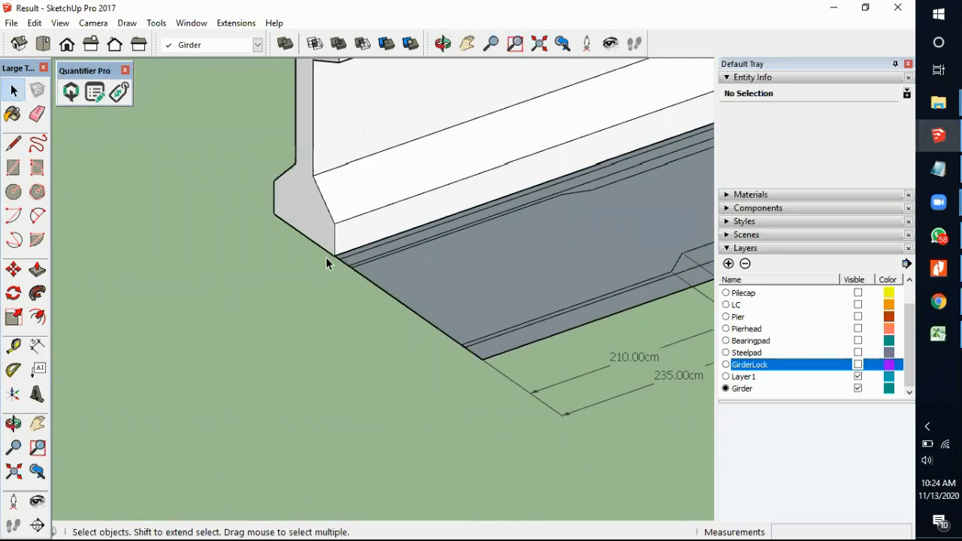
scroll(326, 265, "down", 2)
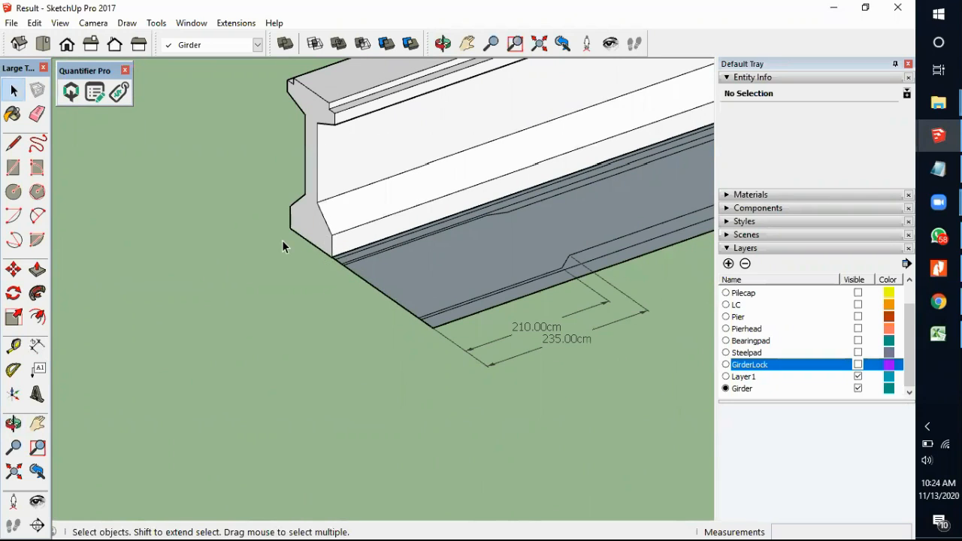
left_click(13, 345)
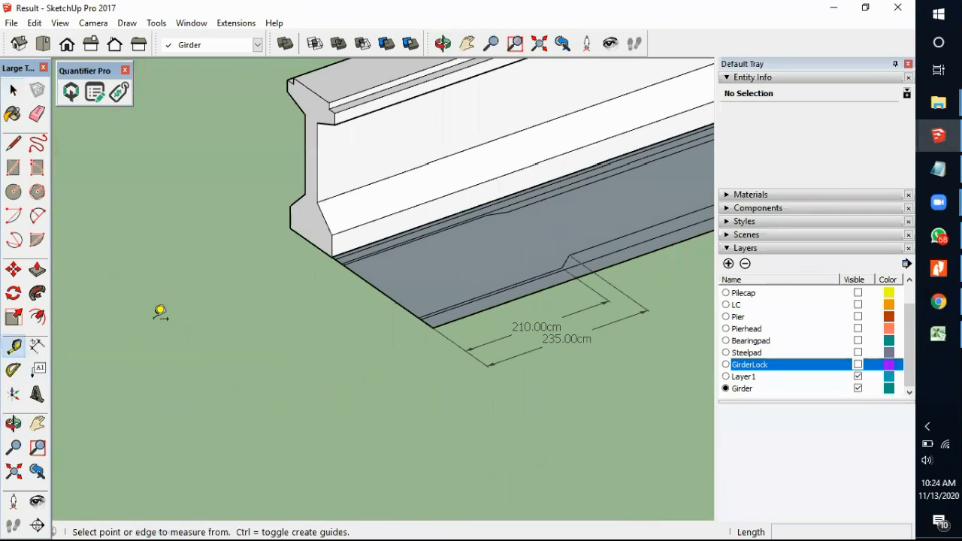
scroll(337, 220, "up", 2)
left_click(335, 239)
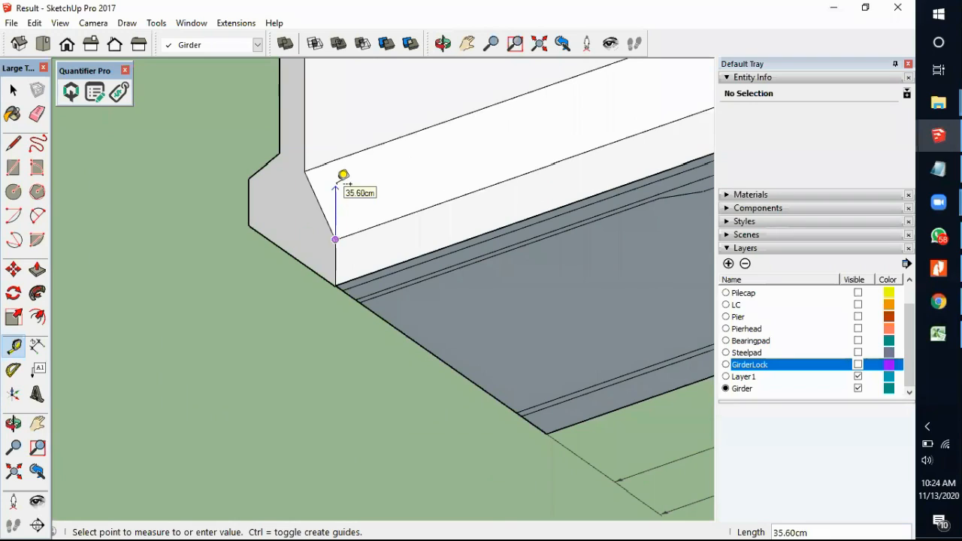
key("Return")
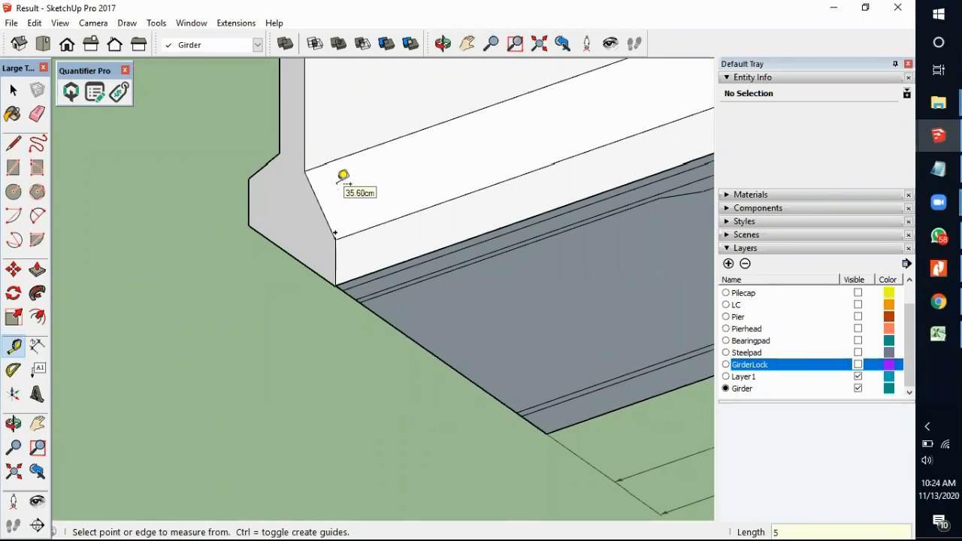
key("space")
Step: Draw a short horizontal line along the green axis from the guide point to the sloped edge of the lower flange's end profile
scroll(338, 236, "up", 3)
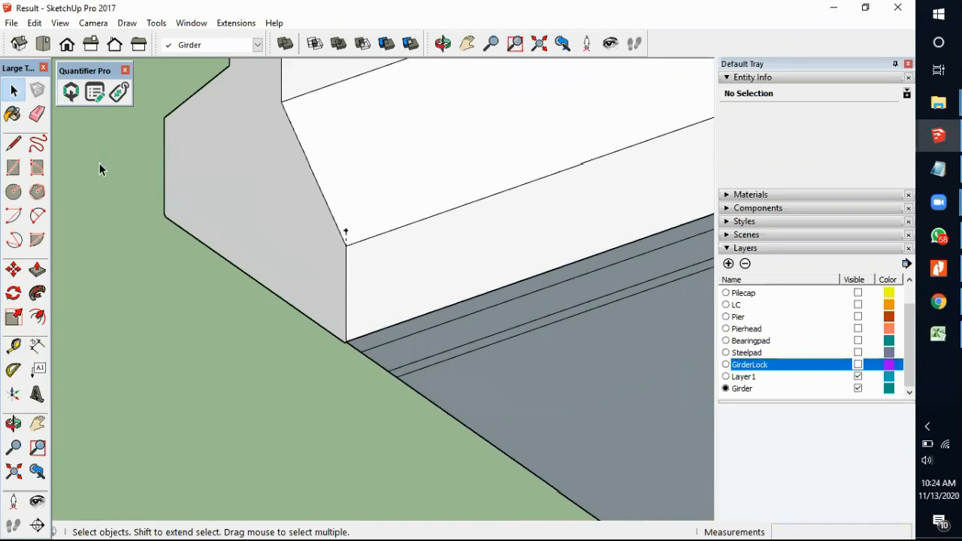
left_click(13, 143)
scroll(348, 230, "up", 3)
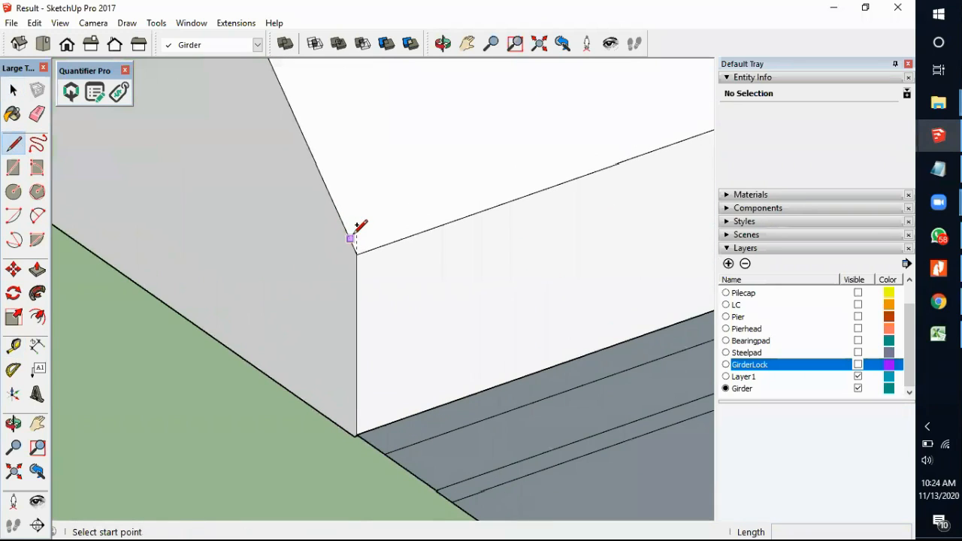
left_click(356, 224)
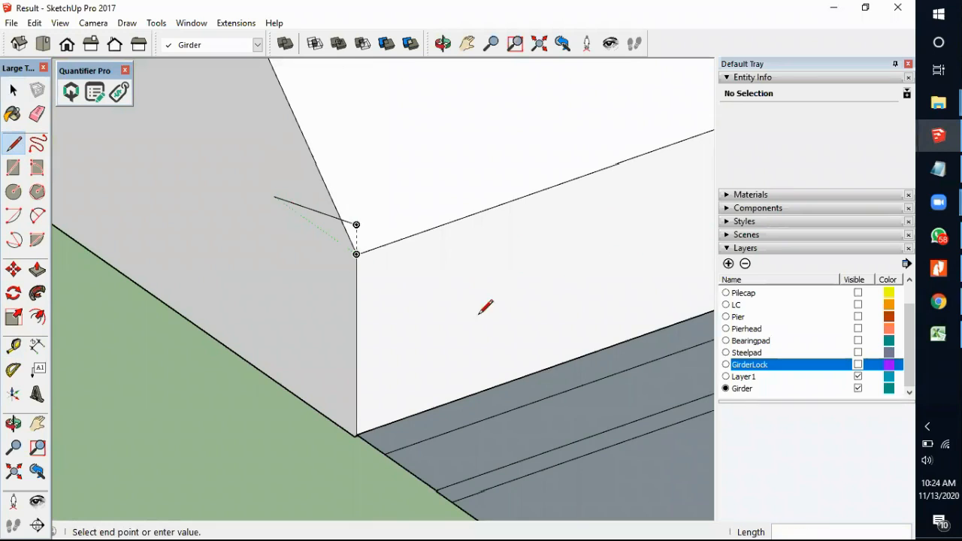
scroll(526, 360, "down", 6)
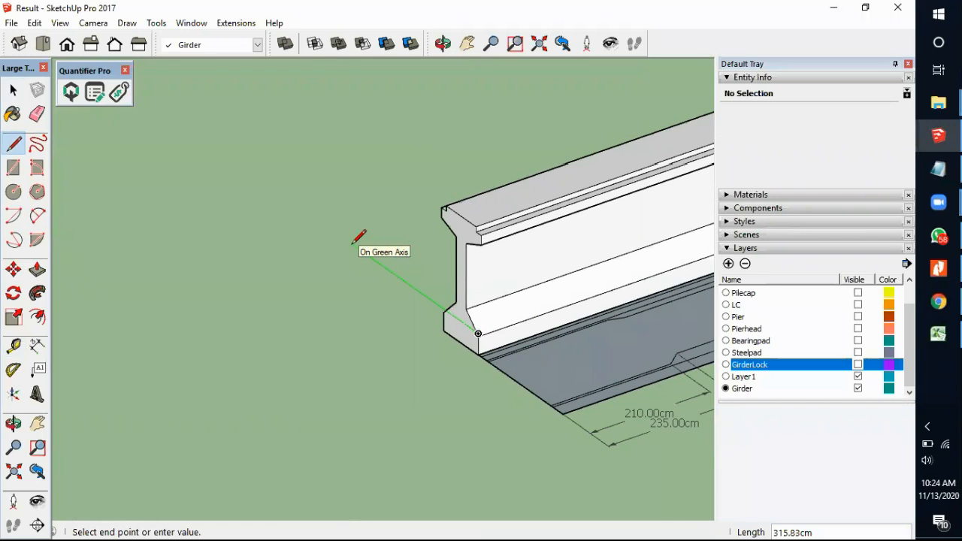
scroll(477, 327, "up", 6)
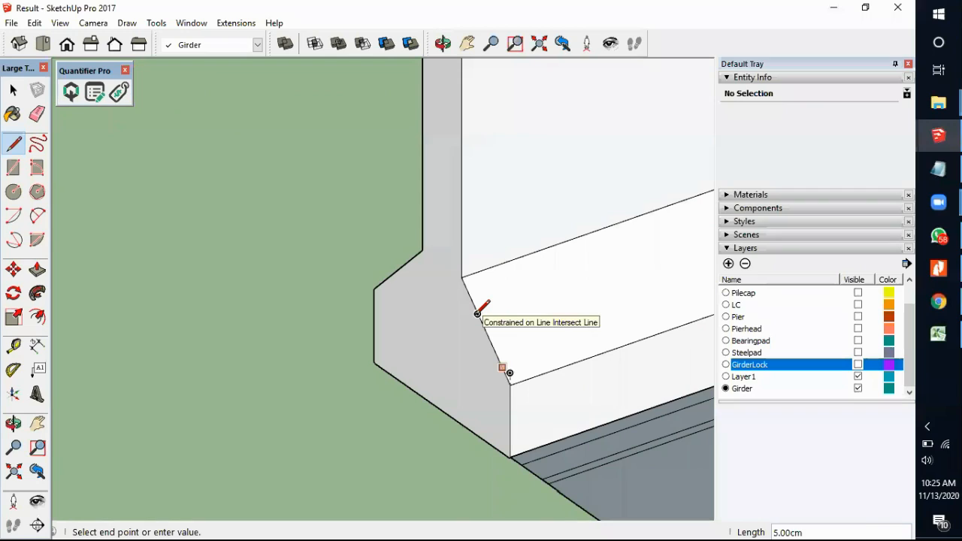
key("space")
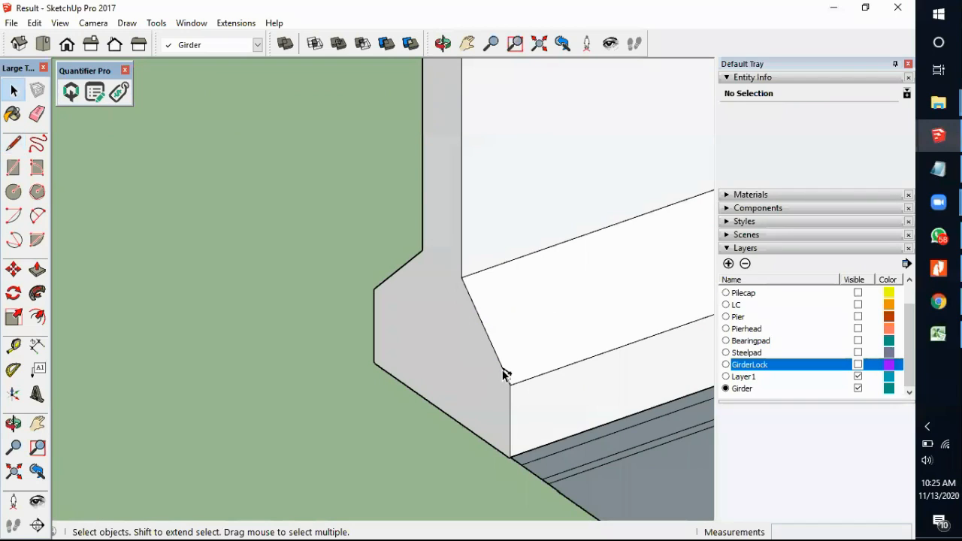
Step: Inside the girder component, draw a 210 cm lengthwise line on the lower flange's sloped face, starting where the short line meets the sloped edge
scroll(411, 348, "down", 3)
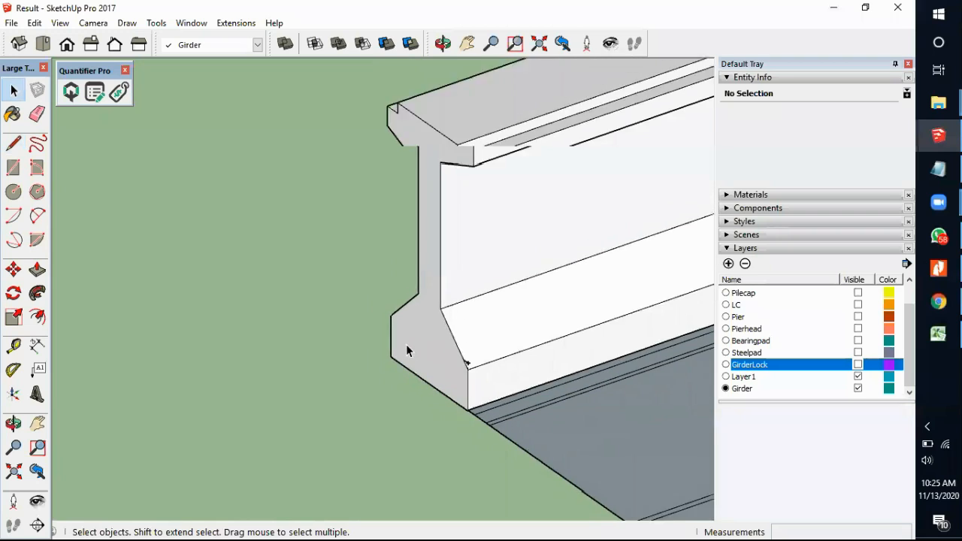
scroll(432, 356, "up", 4)
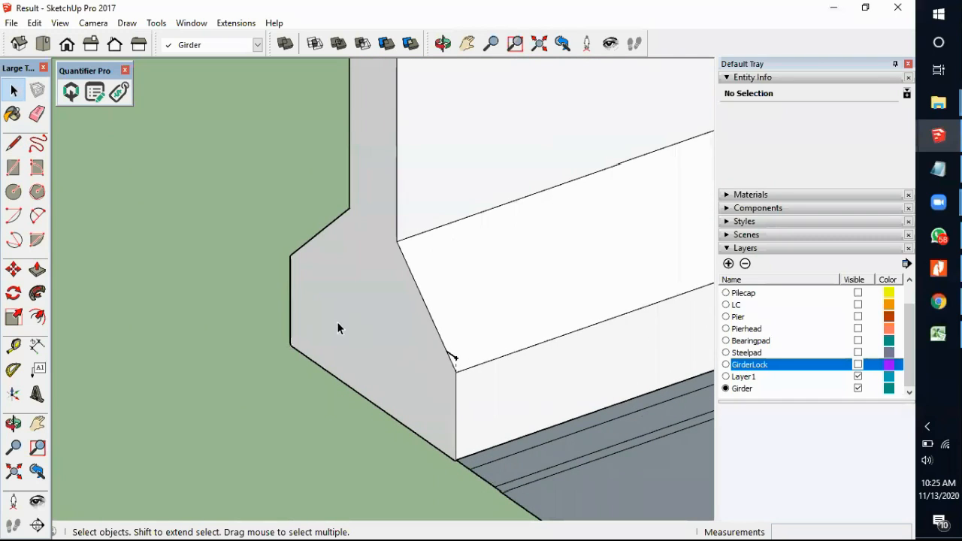
scroll(293, 312, "down", 4)
scroll(481, 370, "up", 3)
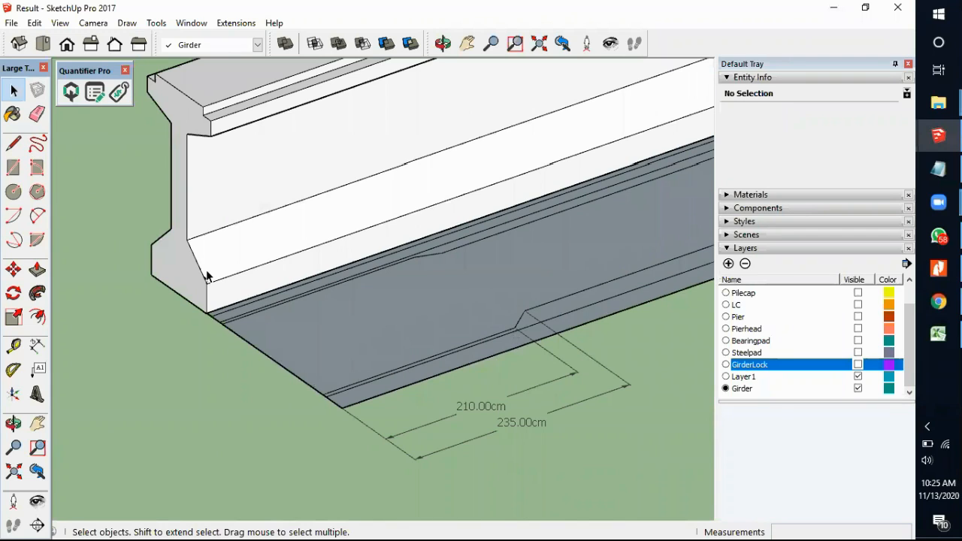
scroll(218, 272, "up", 5)
scroll(199, 284, "up", 2)
left_click(12, 143)
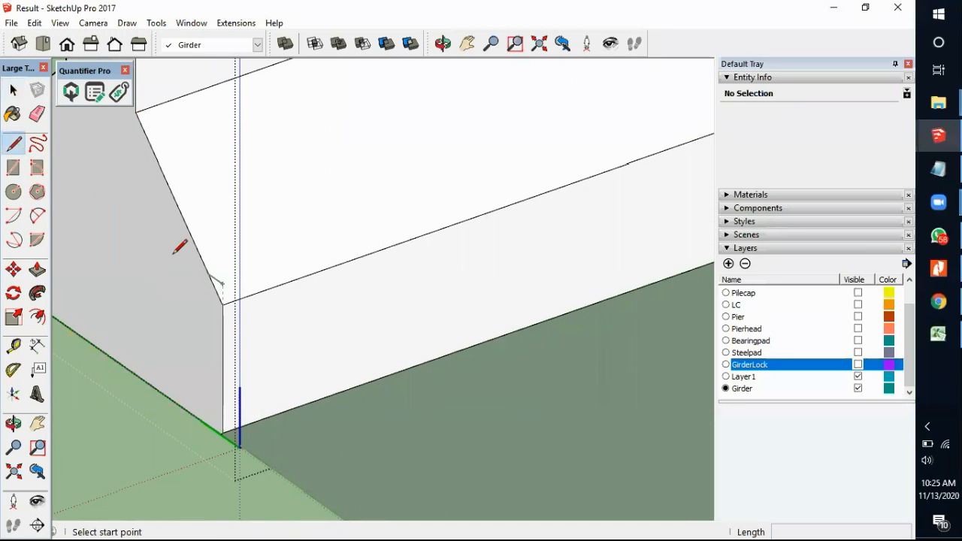
left_click(215, 271)
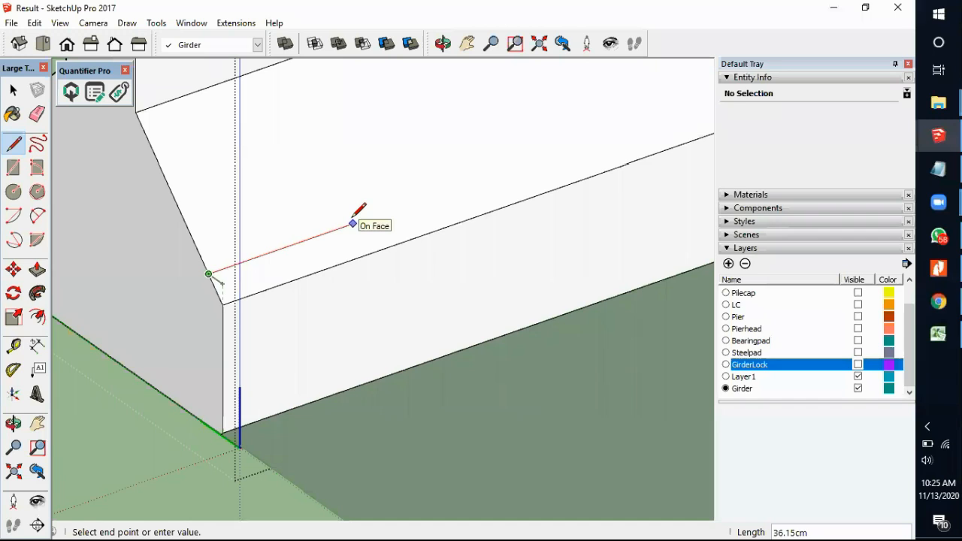
key("Return")
key("space")
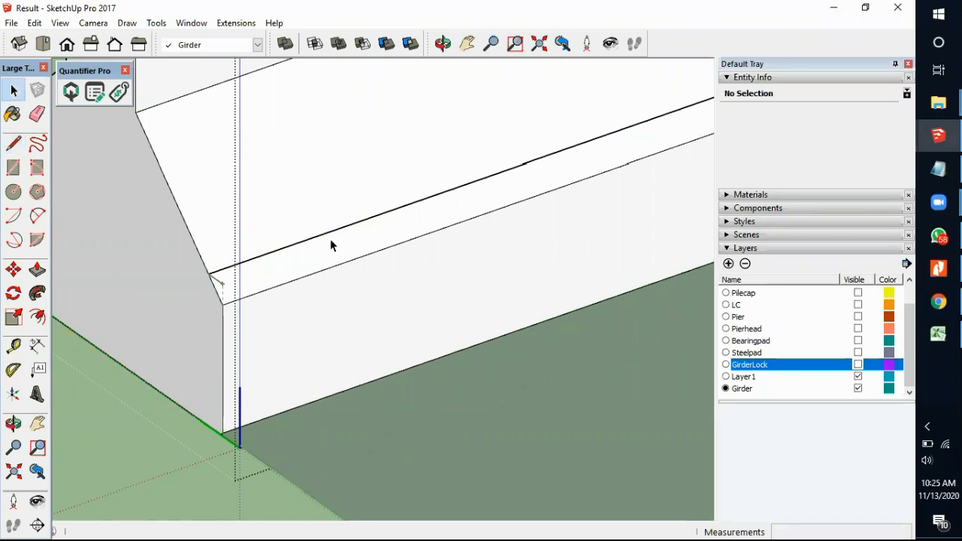
Step: Outside the component, place a guide point 235 cm from the girder end along the upper edge of the lower flange's slope
scroll(330, 245, "down", 5)
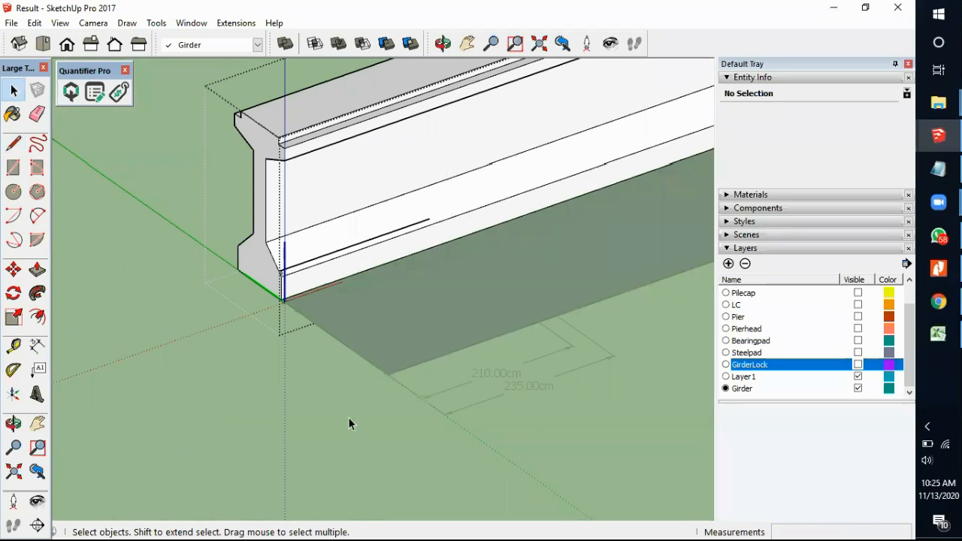
scroll(520, 391, "up", 5)
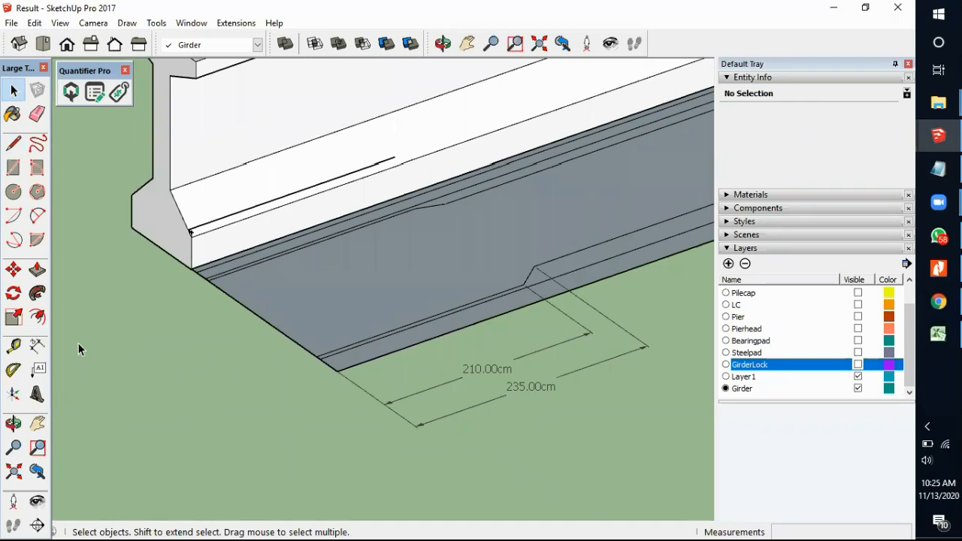
left_click(14, 345)
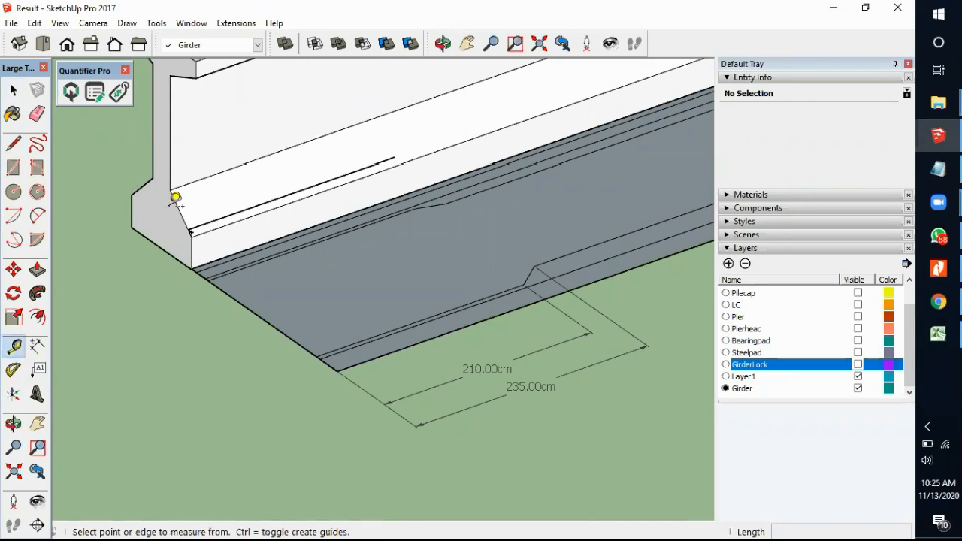
left_click(171, 189)
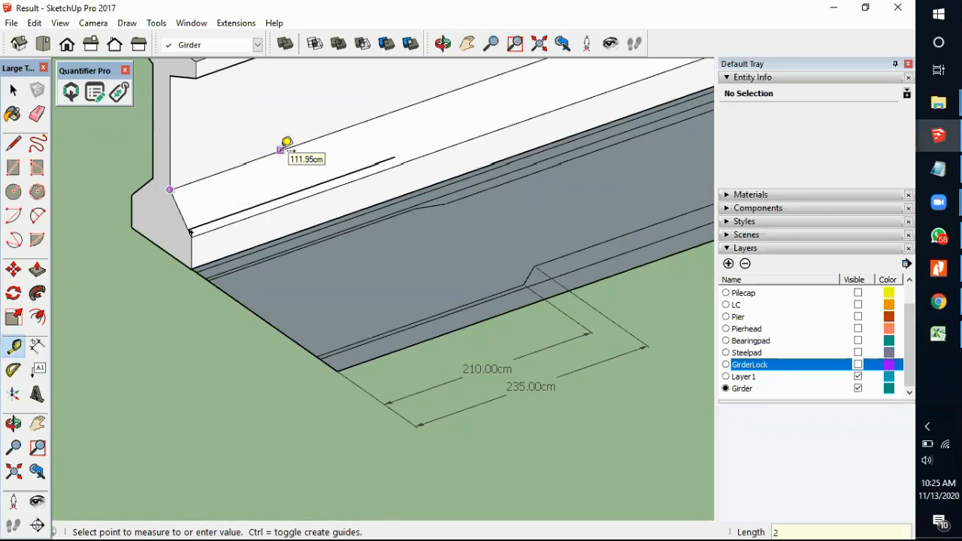
left_click(287, 142)
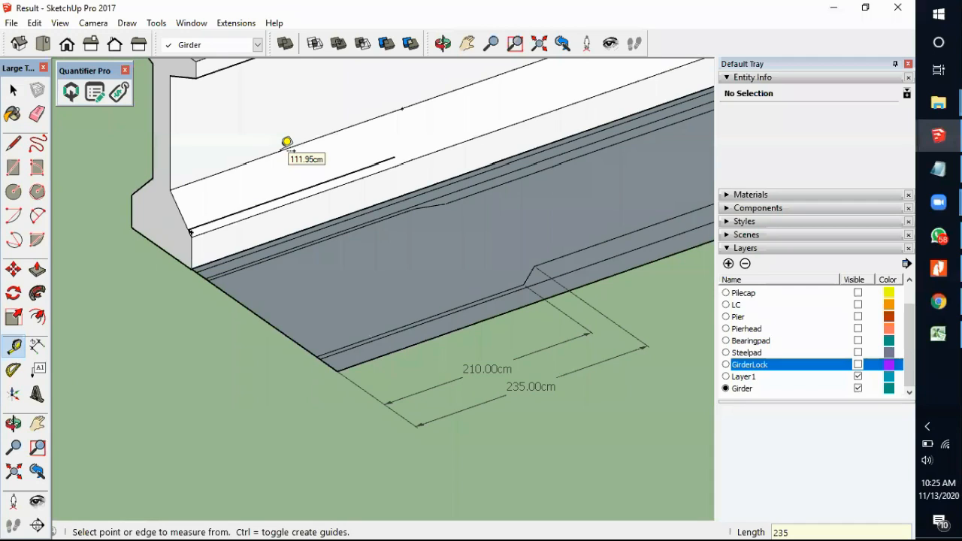
Step: Inside the girder component, draw a sloped line from the free end of the 210 cm line to the guide point on the slope's upper edge
key("space")
scroll(352, 173, "up", 3)
double_click(356, 148)
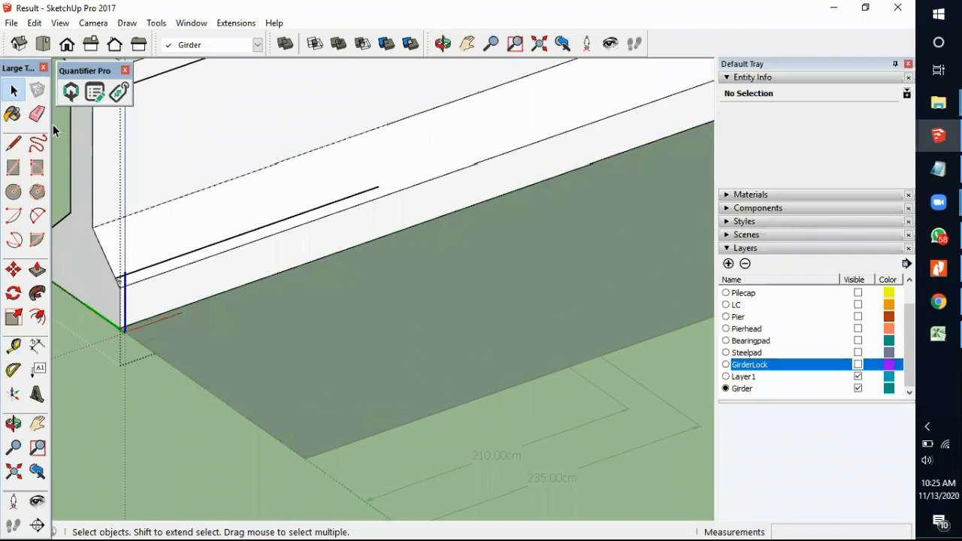
left_click(14, 142)
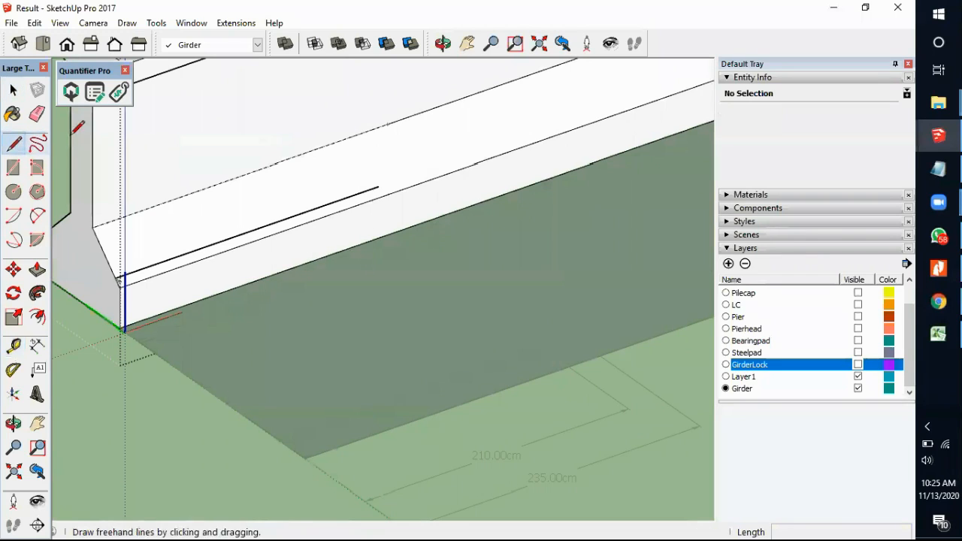
left_click(378, 186)
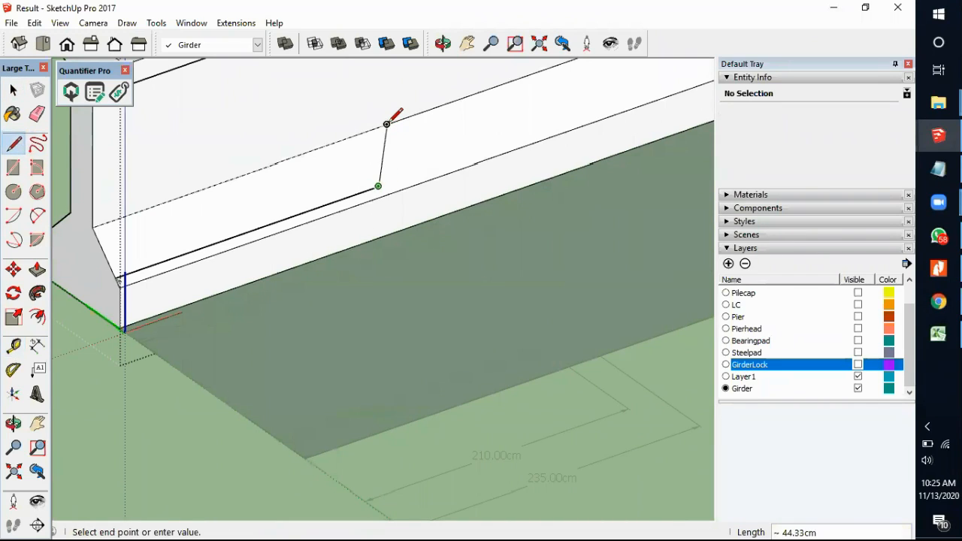
left_click(386, 123)
key("space")
left_click(346, 176)
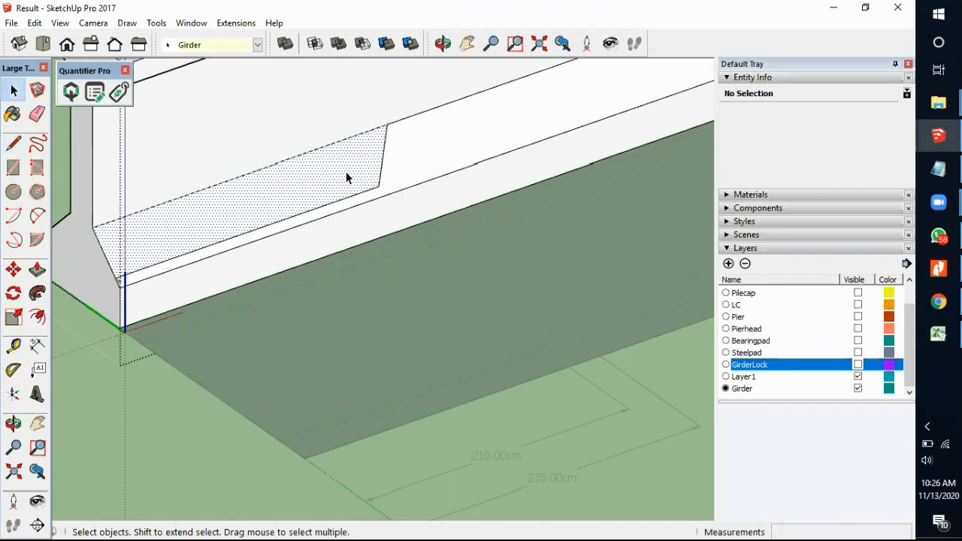
Step: Draw a vertical line up the web from the slope's upper edge to the lower edge of the upper flange
scroll(379, 171, "down", 2)
scroll(379, 171, "down", 1)
middle_click_drag(383, 150, 459, 128)
scroll(460, 121, "up", 2)
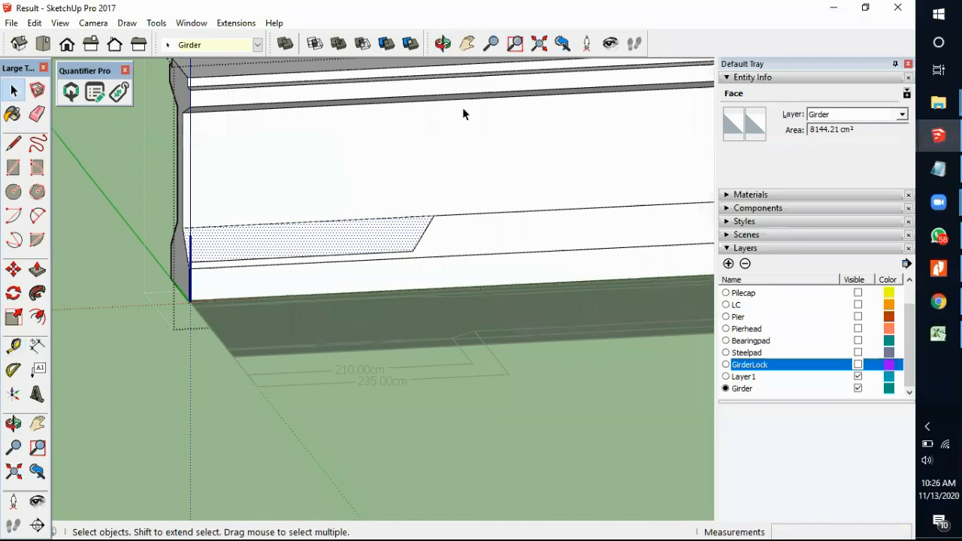
left_click(13, 142)
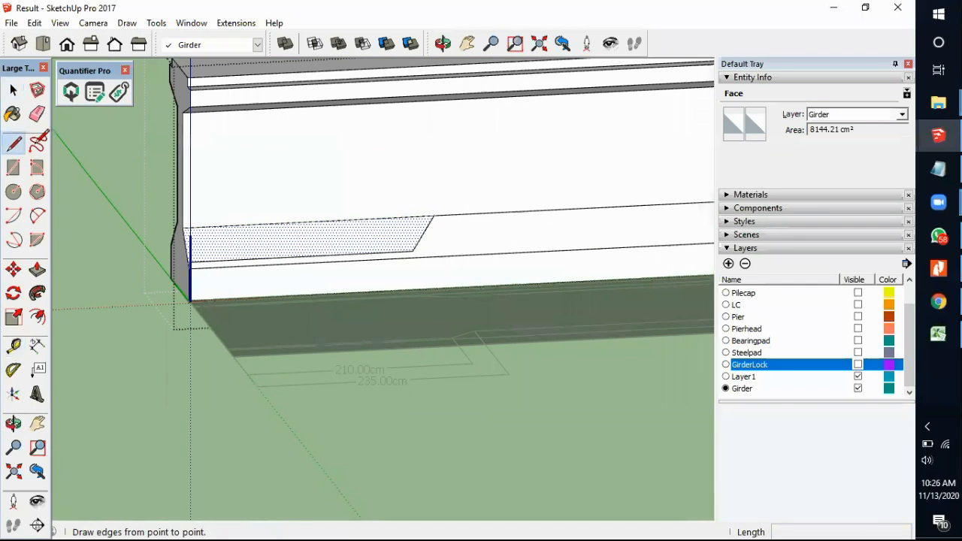
left_click(433, 215)
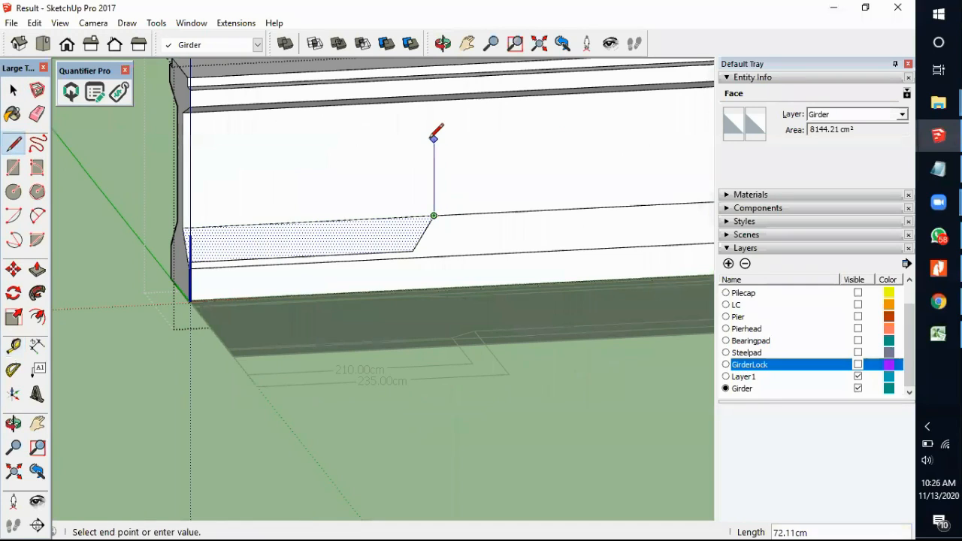
key("shift")
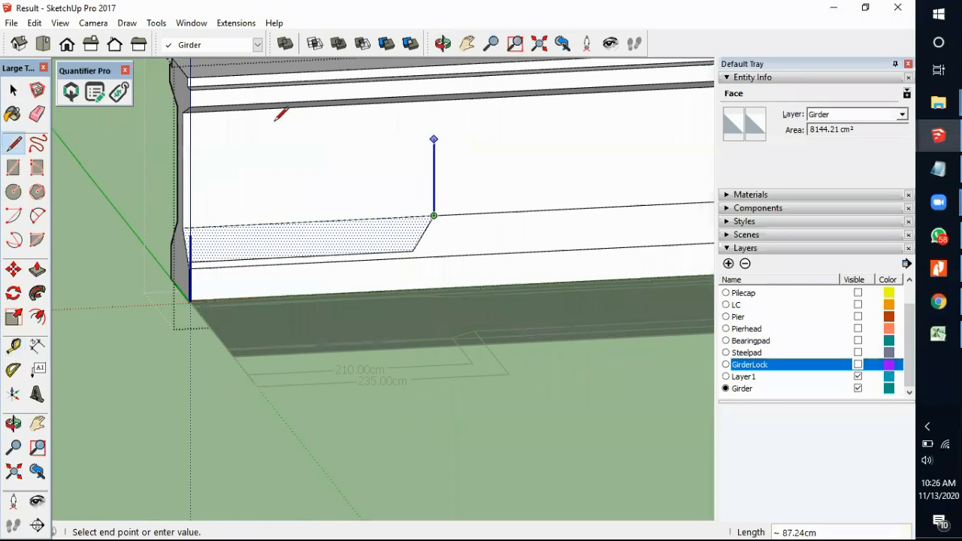
left_click(183, 112)
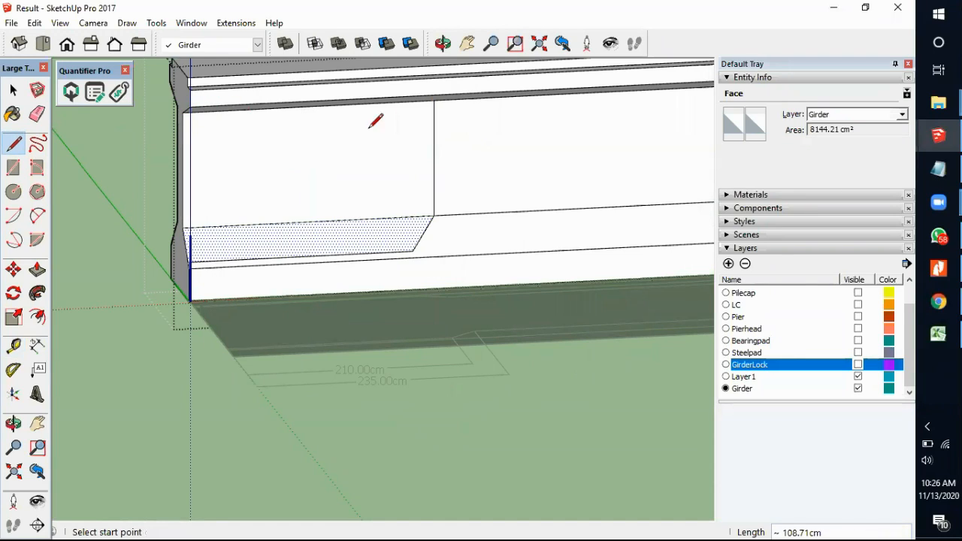
middle_click_drag(407, 161, 380, 92)
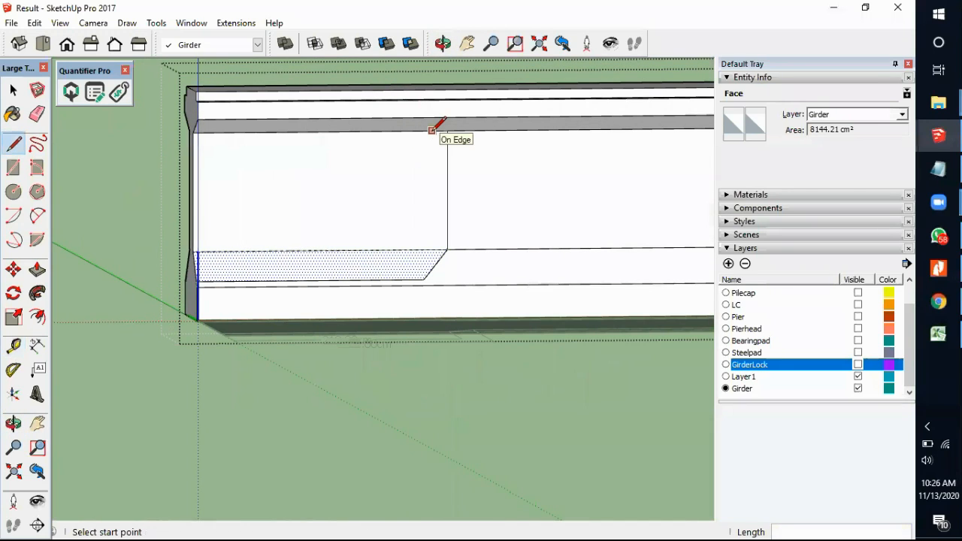
key("space")
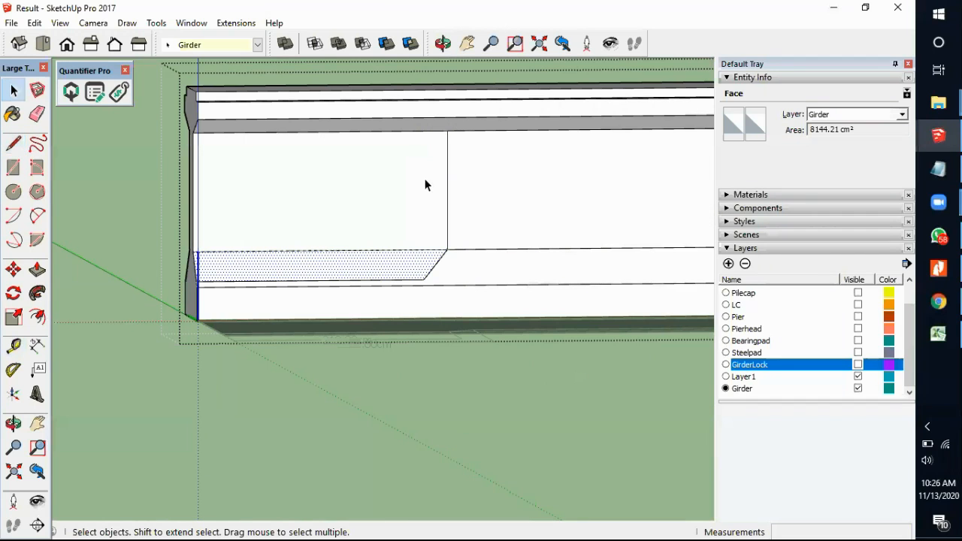
Step: Outside the component, place a guide point on the upper flange's sloped end edge, directly above the start of the 210 cm line
middle_click_drag(427, 286, 299, 298)
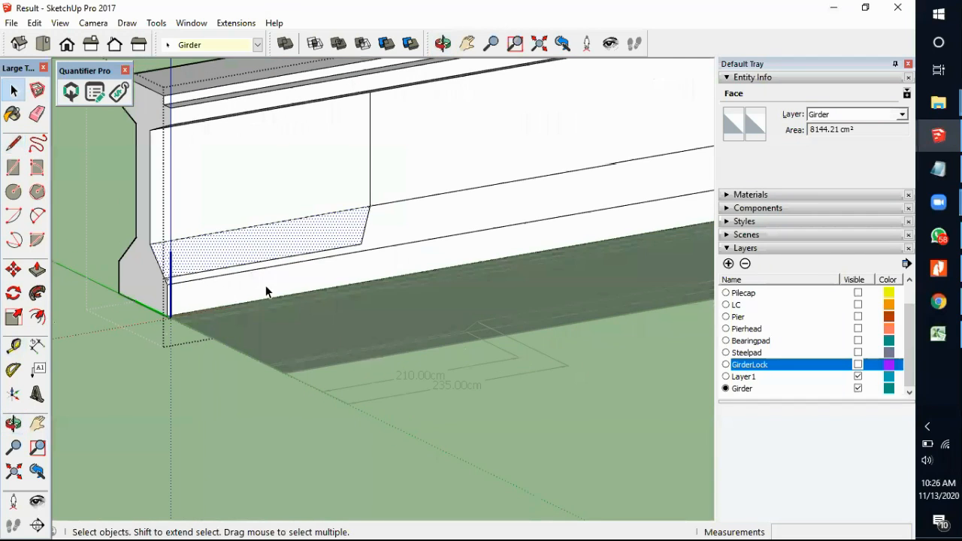
left_click(233, 399)
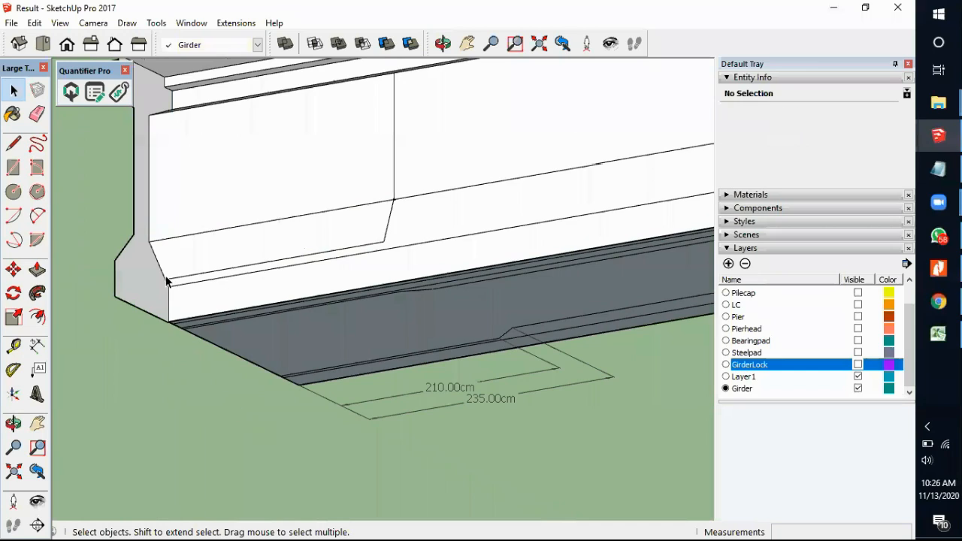
scroll(166, 275, "up", 4)
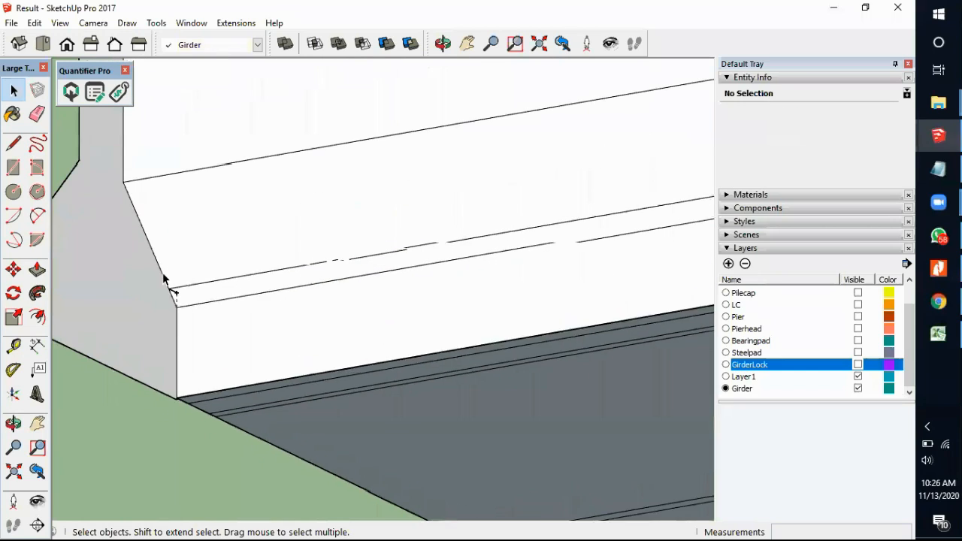
left_click(13, 346)
scroll(175, 281, "up", 3)
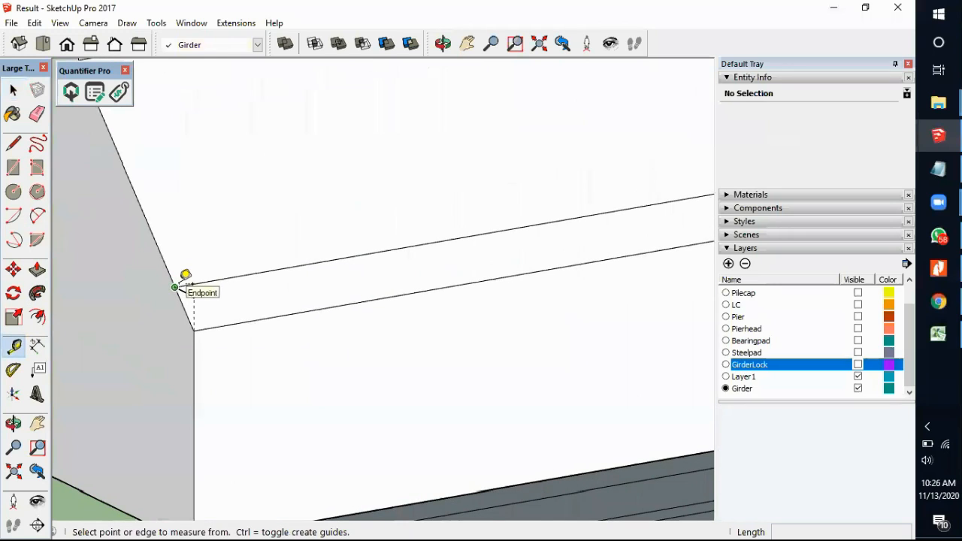
left_click(174, 287)
scroll(191, 214, "down", 6)
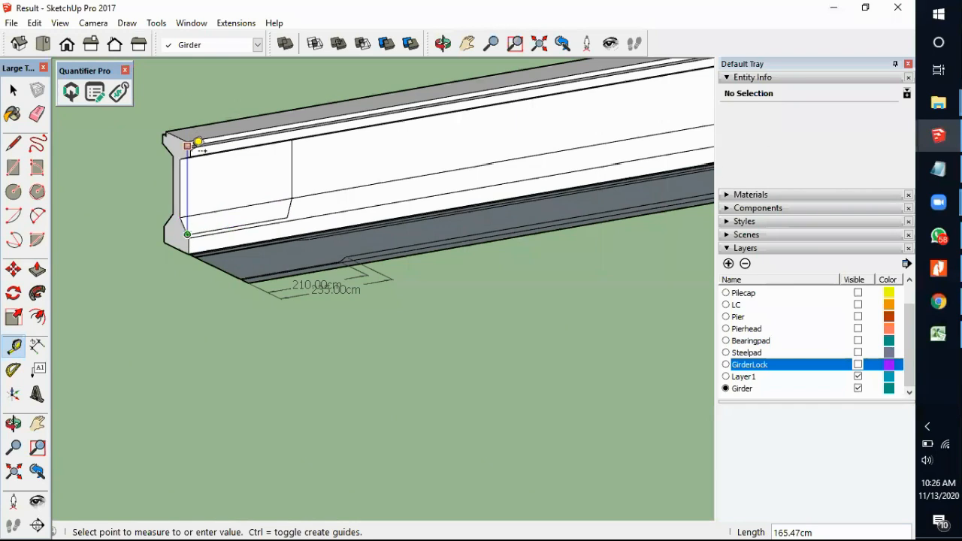
scroll(194, 154, "up", 4)
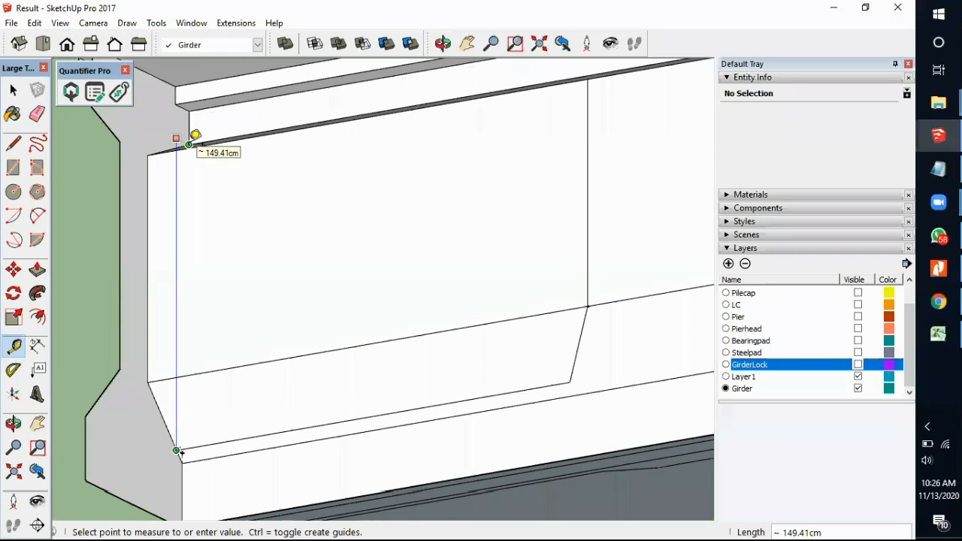
scroll(191, 137, "up", 2)
left_click(174, 145)
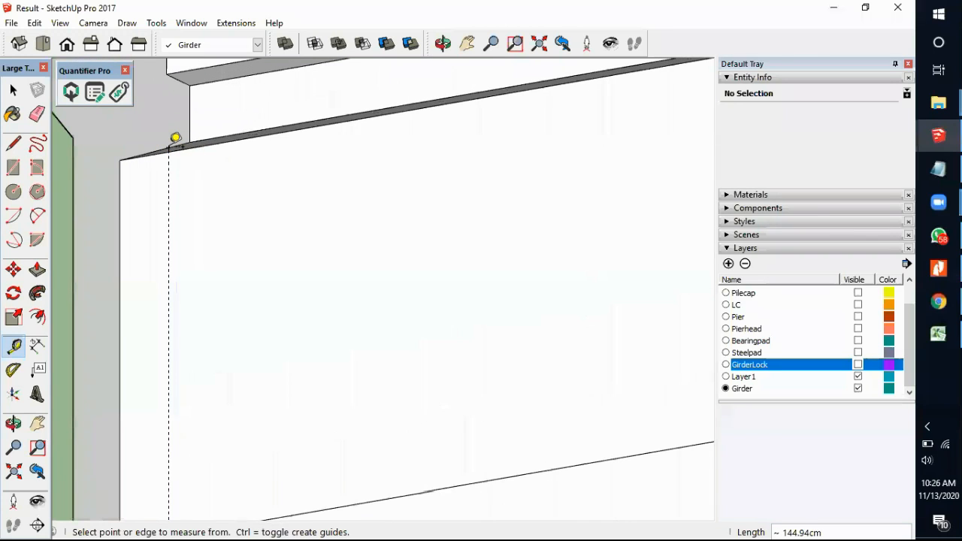
scroll(166, 138, "down", 2)
scroll(163, 133, "down", 1)
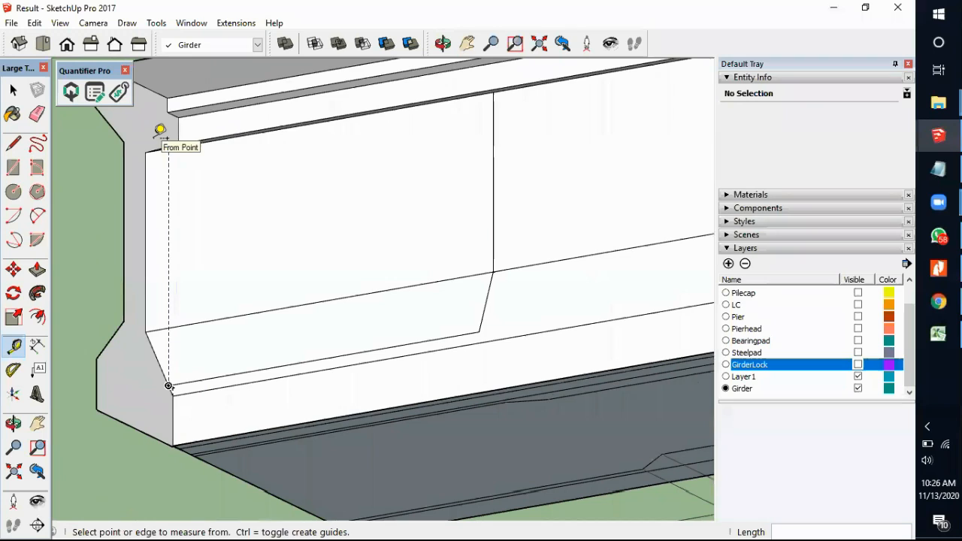
Step: Open the girder component and check the length of the lengthwise line on the lower flange's sloped face
key("space")
scroll(169, 144, "up", 3)
middle_click_drag(169, 144, 142, 74)
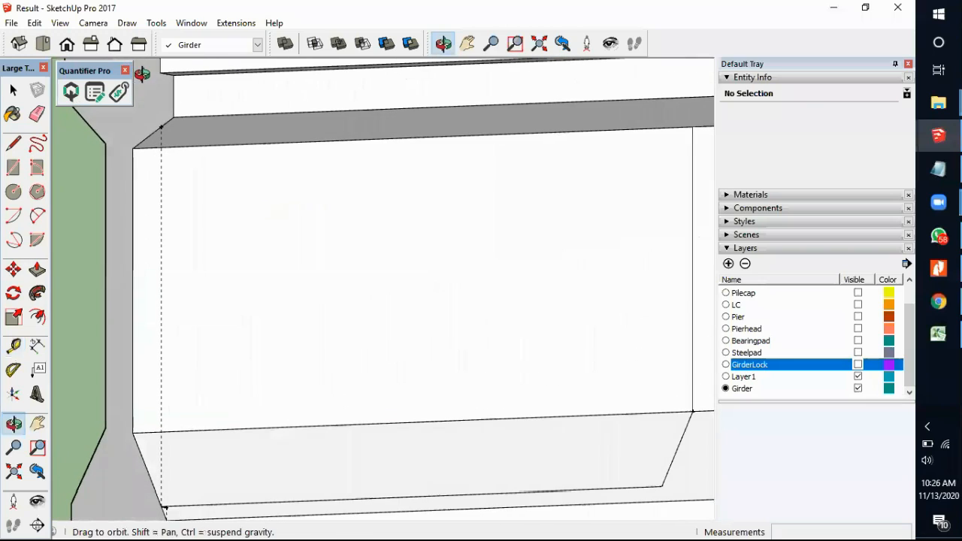
left_click(335, 503)
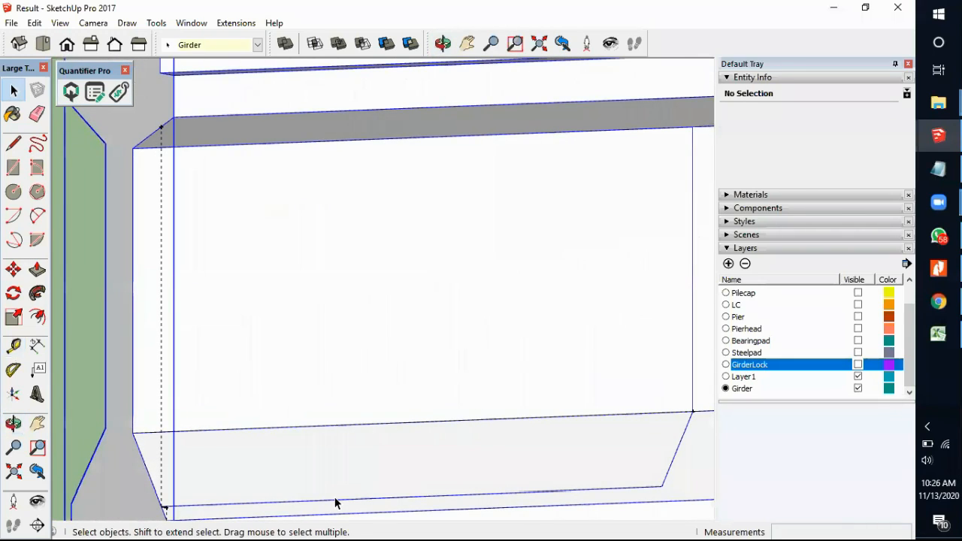
triple_click(337, 505)
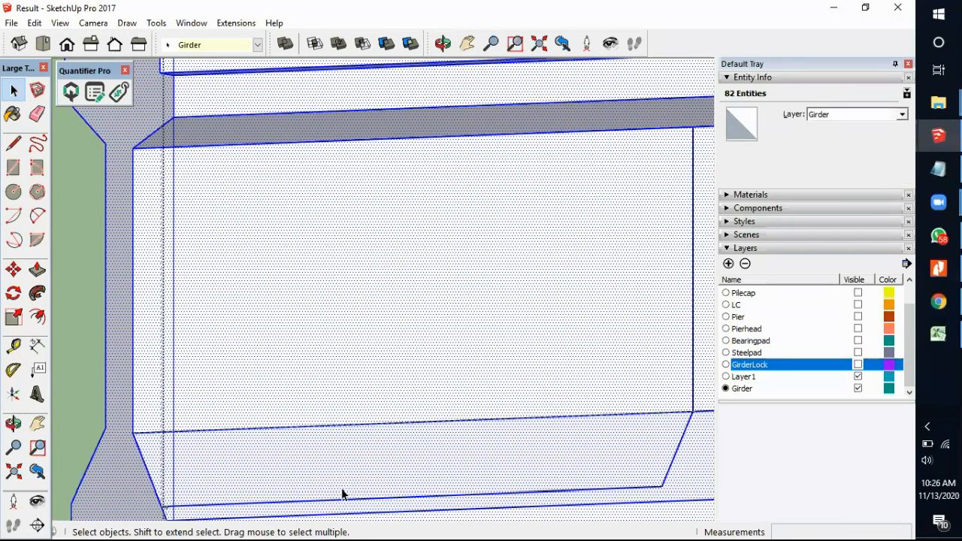
left_click(342, 489)
left_click(345, 508)
left_click(347, 506)
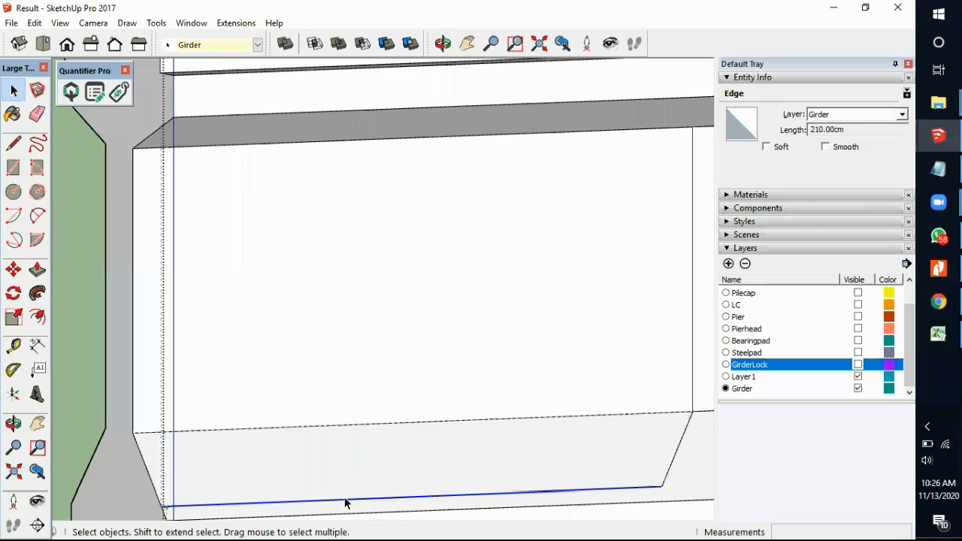
Step: Draw a 210 cm lengthwise line on the upper flange's sloped underside from the guide point, ending directly above the lower line's free end
scroll(344, 503, "down", 2)
scroll(220, 214, "up", 5)
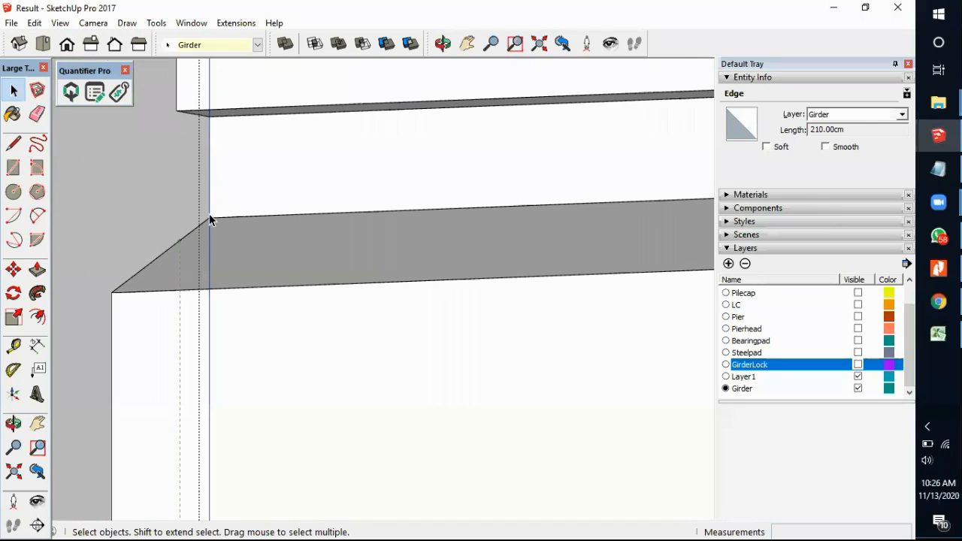
left_click(13, 143)
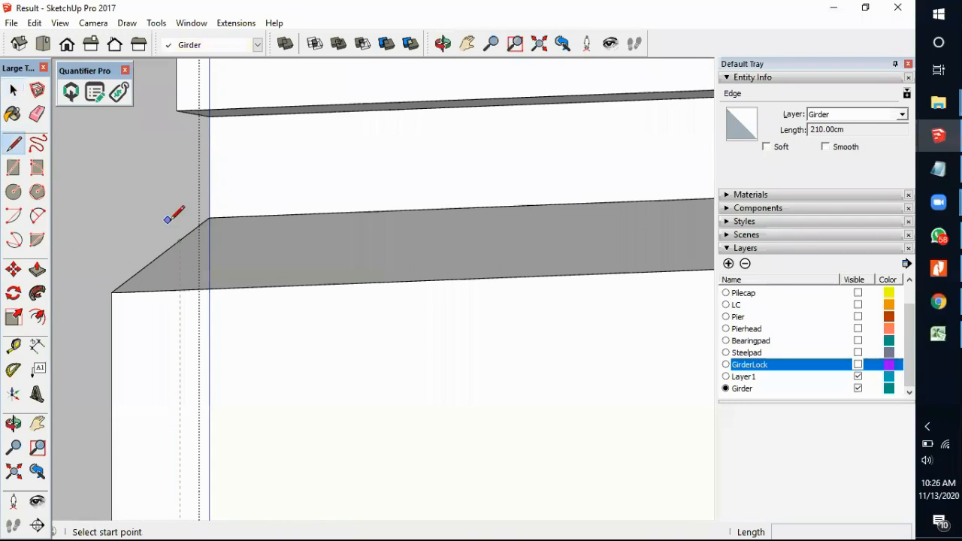
left_click(180, 239)
scroll(318, 232, "down", 3)
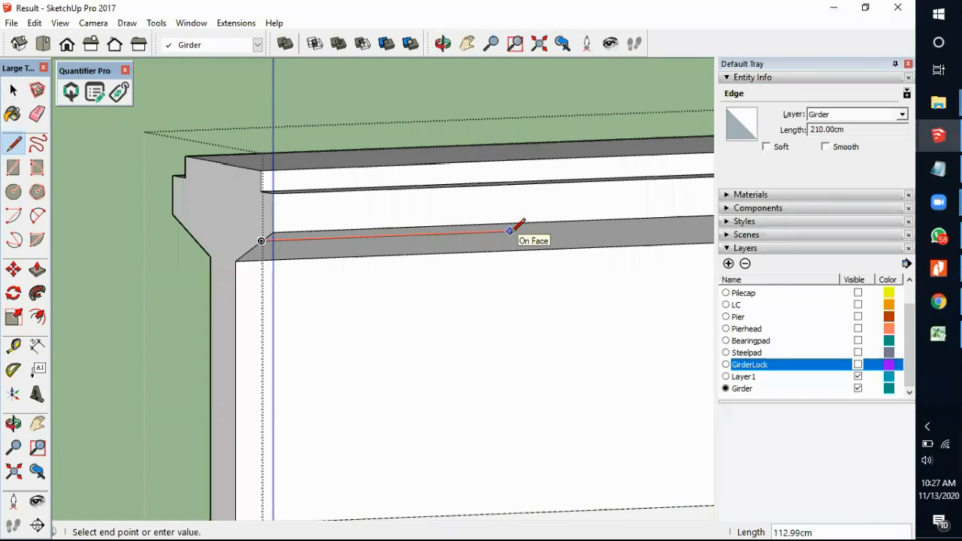
scroll(510, 229, "down", 4)
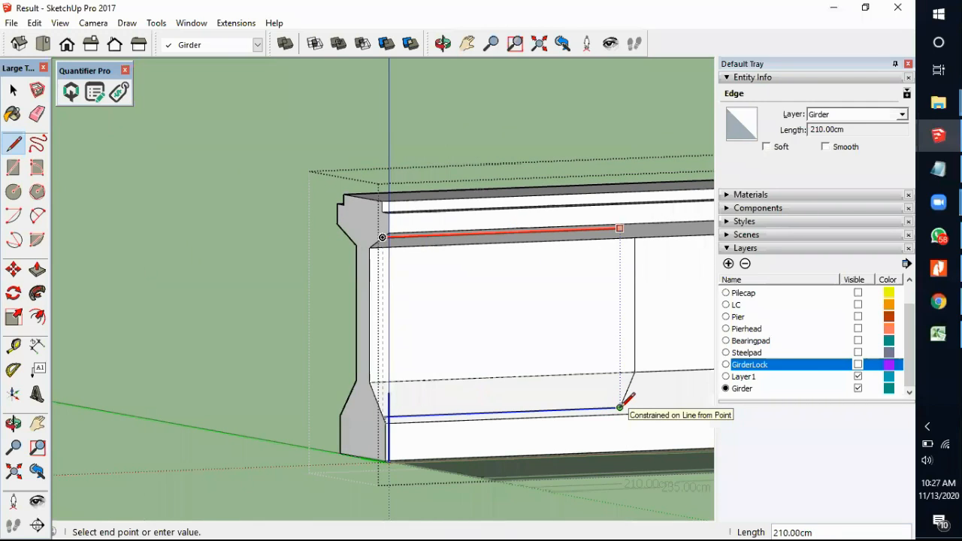
left_click(619, 407)
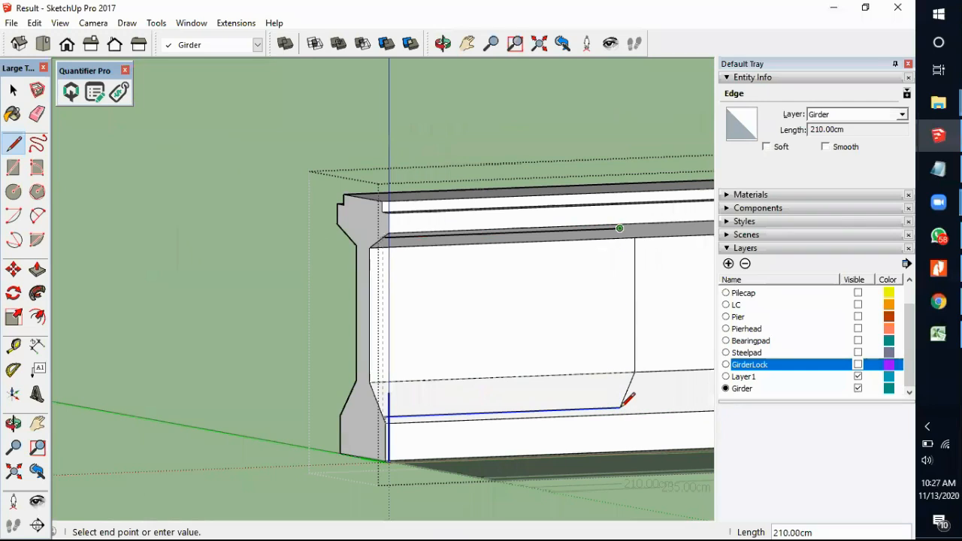
Step: Connect the free end of the upper flange line to the top of the vertical web line
left_click(637, 230)
key("space")
middle_click_drag(428, 298, 408, 296)
middle_click_drag(569, 272, 509, 161)
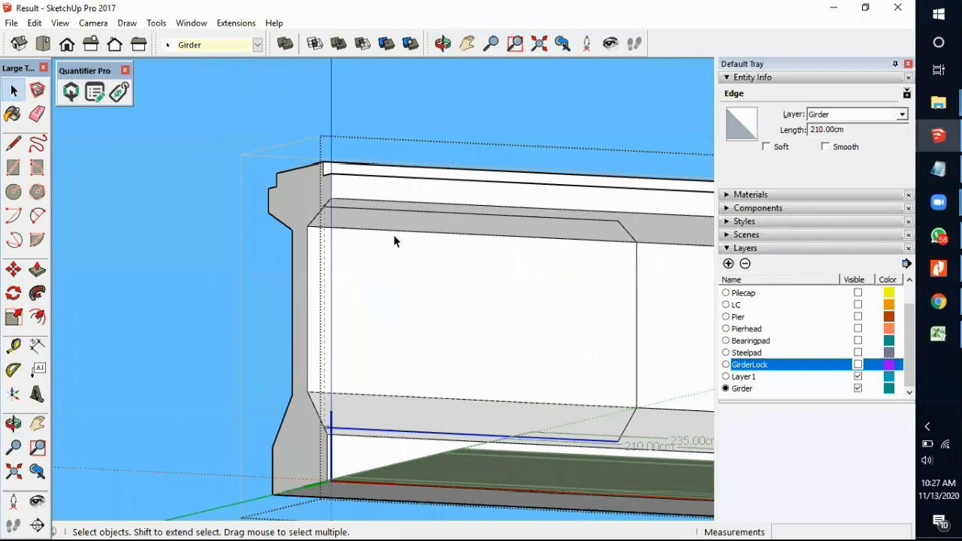
Step: Delete the two 235 cm edges where the web meets the upper and lower flanges inside the end outline
left_click(353, 229)
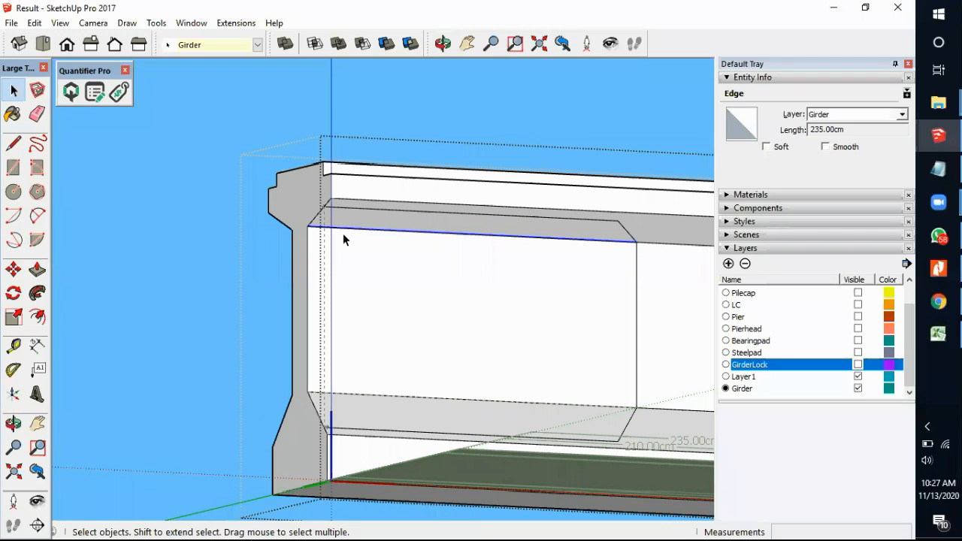
key("Delete")
left_click(374, 394)
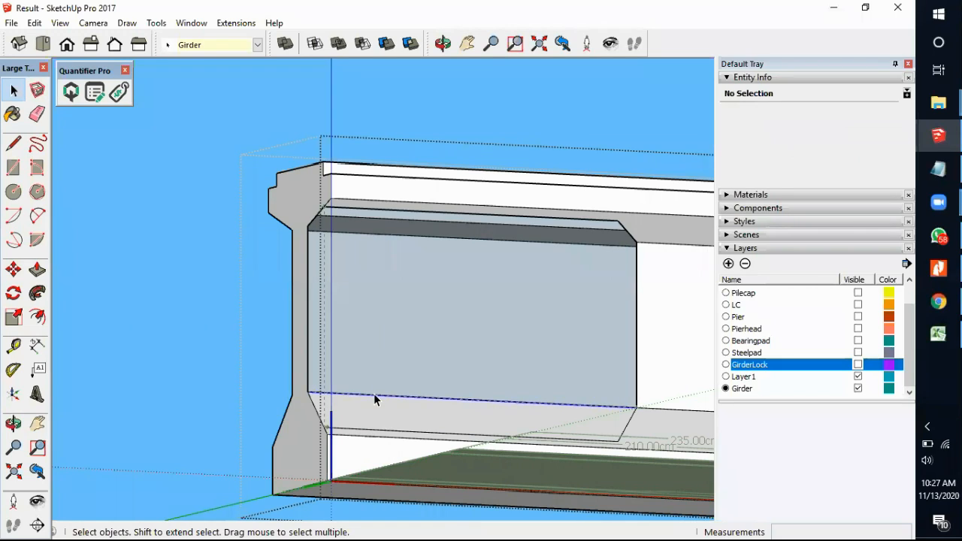
key("Delete")
scroll(461, 313, "down", 2)
middle_click_drag(461, 308, 440, 434)
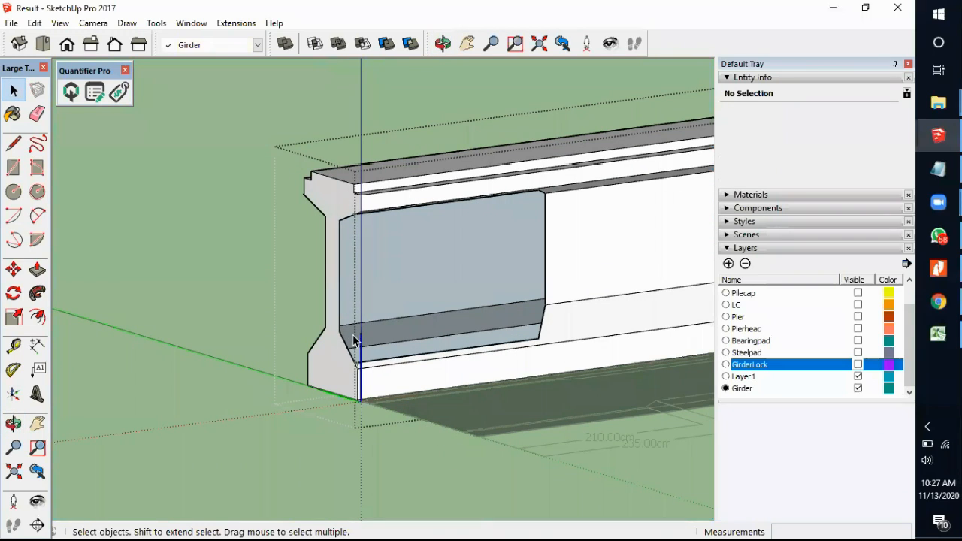
Step: Open the girder component and draw a vertical line joining the free ends of the upper and lower flange lines
middle_click_drag(446, 348, 409, 233)
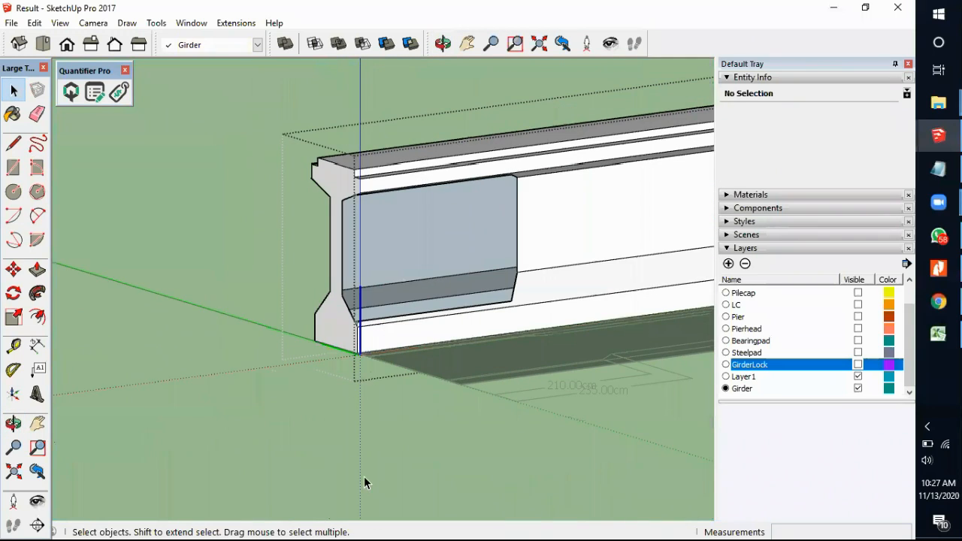
middle_click_drag(396, 415, 466, 371)
scroll(447, 246, "up", 3)
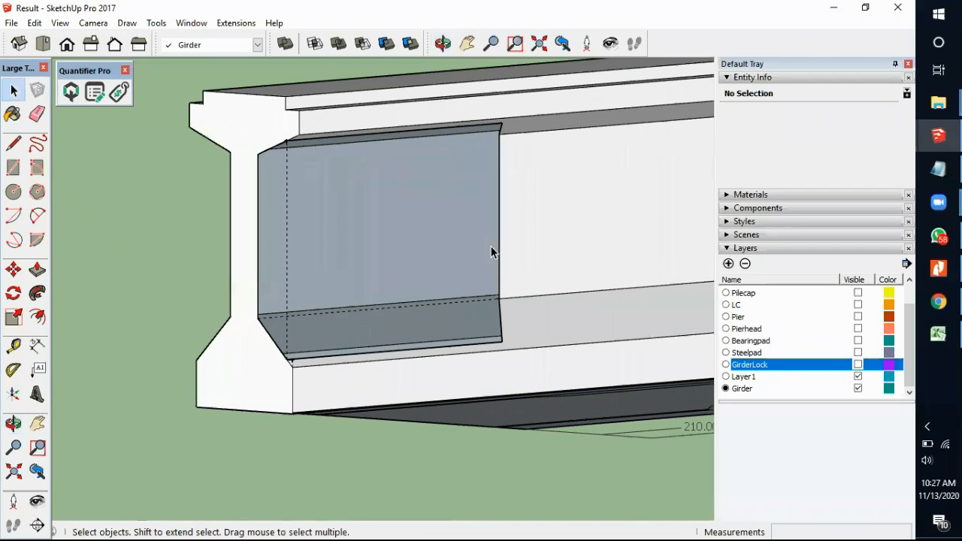
double_click(529, 239)
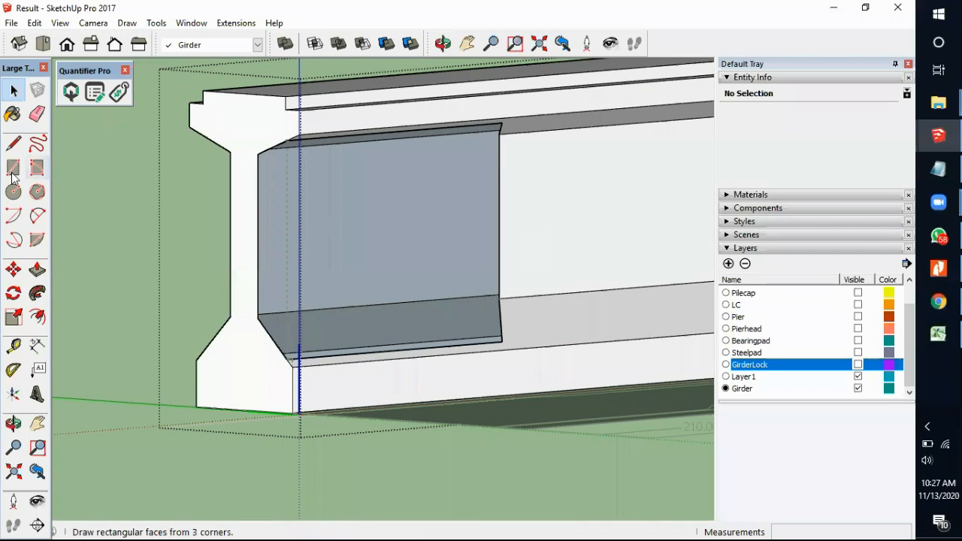
left_click(13, 143)
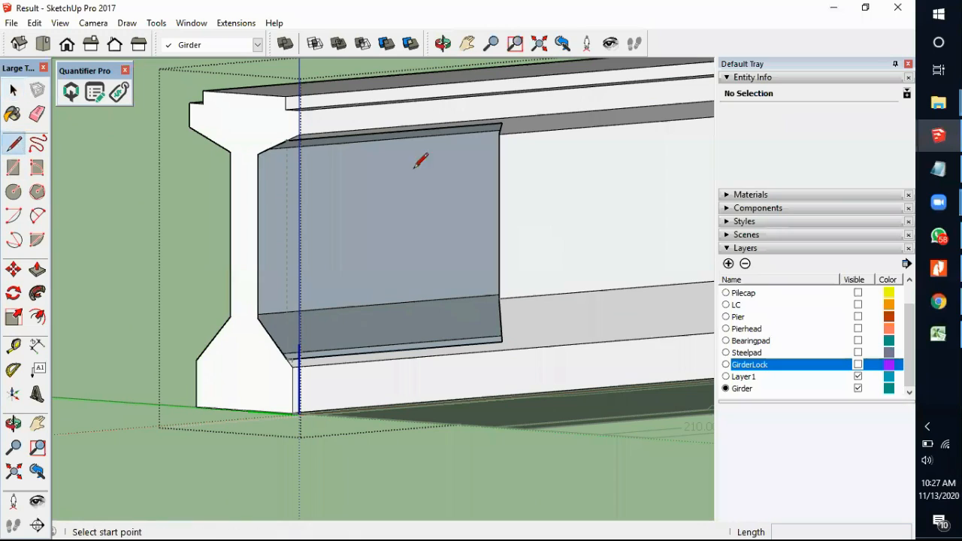
left_click(502, 122)
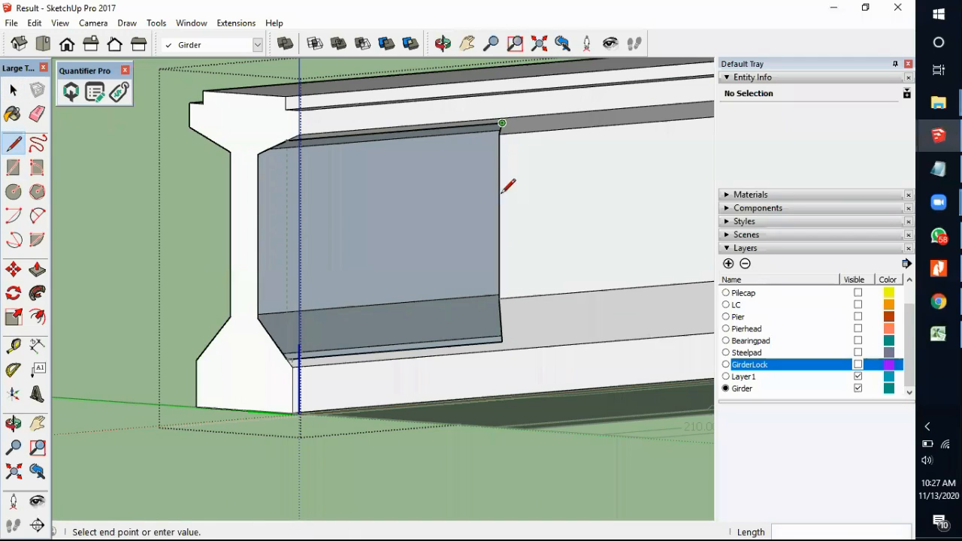
left_click(502, 341)
key("space")
Step: Draw a vertical line at the girder's end face joining the upper and lower flange outline points to close the thickened block's outer face
mouse_move(518, 322)
middle_mouse_down()
mouse_move(414, 333)
mouse_move(525, 308)
middle_mouse_up()
middle_click_drag(351, 310, 538, 326)
left_click(16, 145)
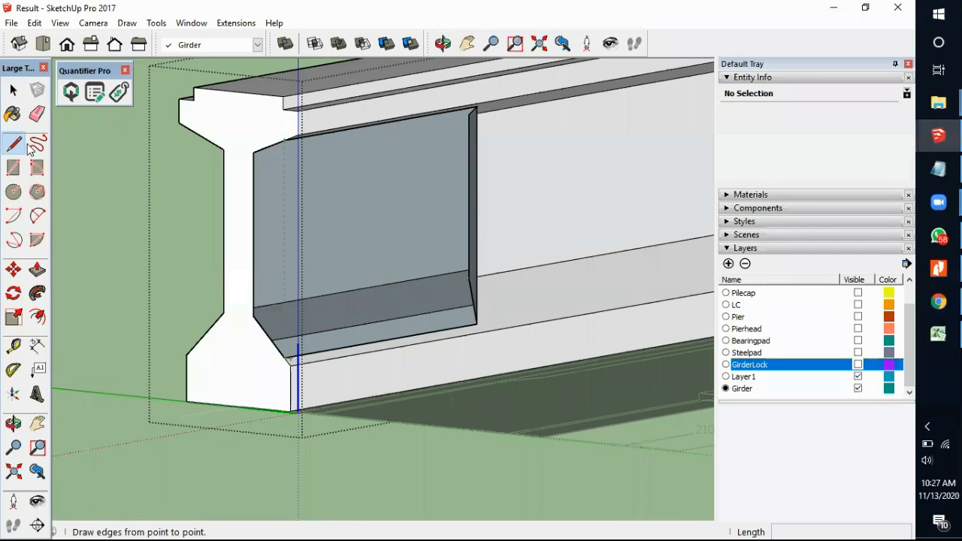
scroll(284, 148, "up", 3)
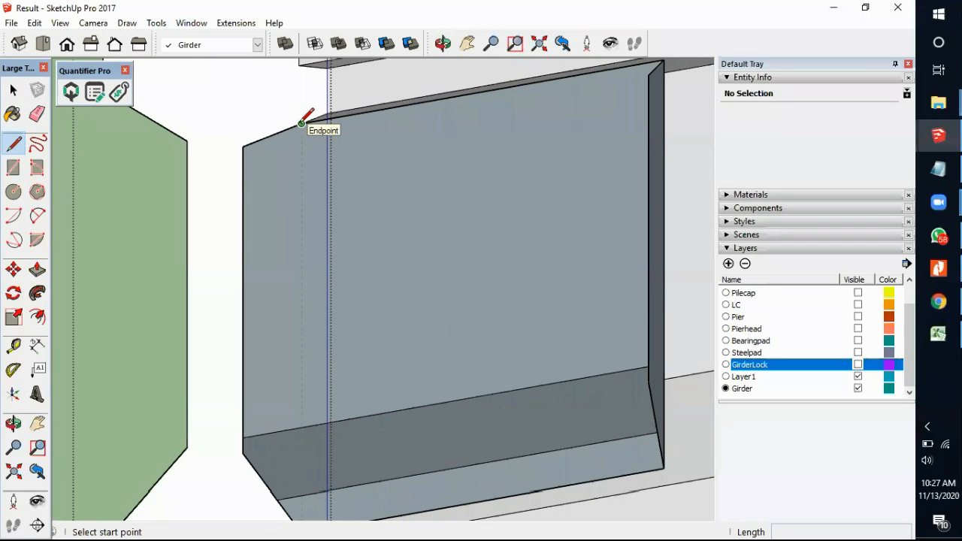
left_click(313, 118)
scroll(303, 161, "down", 2)
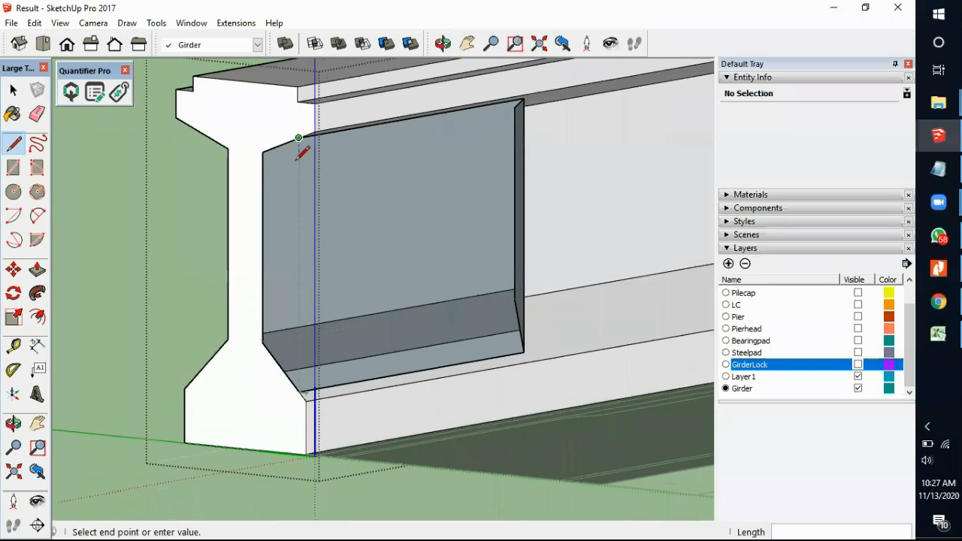
left_click(304, 389)
key("space")
Step: Delete the upper sloped, vertical and lower sloped edges dividing the original end profile from the thickened block
scroll(425, 294, "down", 4)
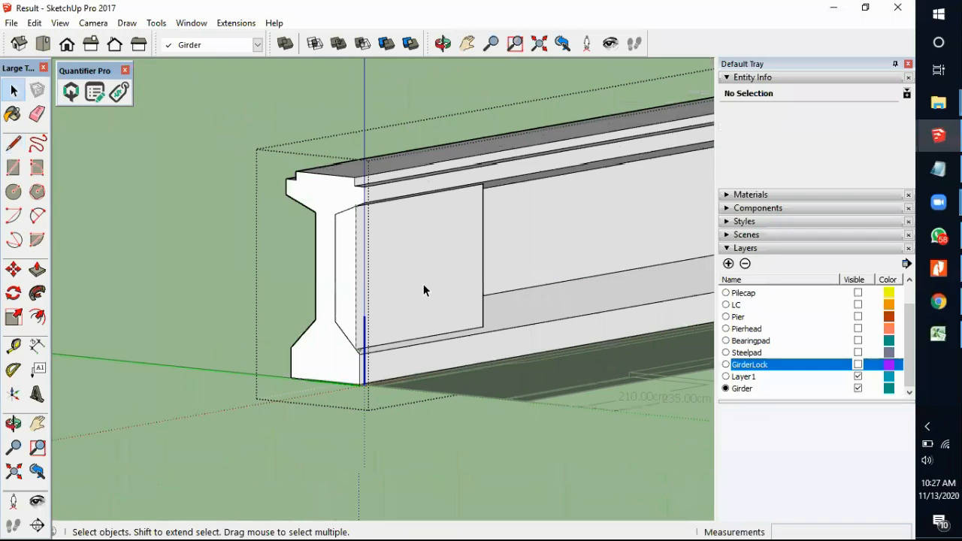
middle_click_drag(340, 334, 328, 278)
scroll(328, 229, "up", 2)
scroll(327, 225, "up", 2)
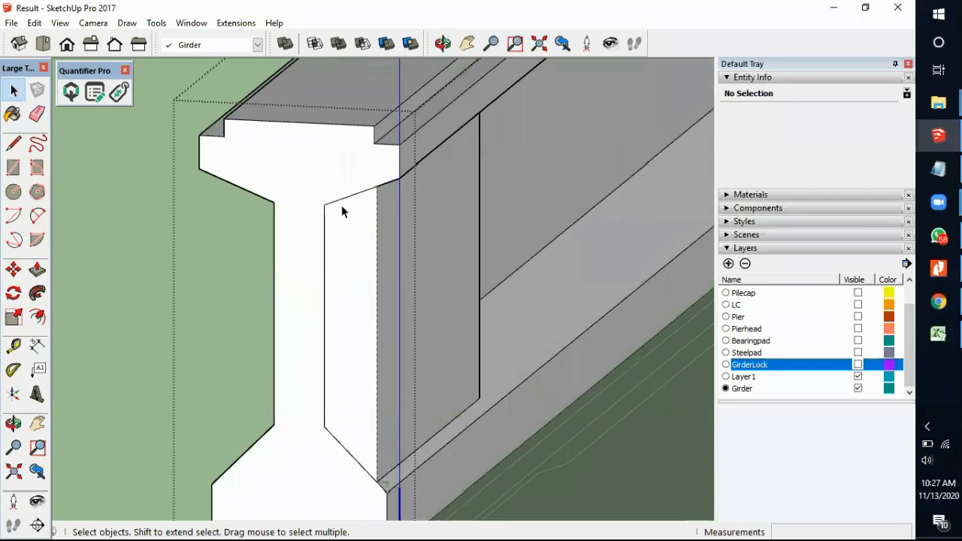
left_click(345, 204)
key("Delete")
left_click(325, 353)
key("Delete")
left_click(339, 444)
key("Delete")
Step: Examine the thickened girder end and compare it with the flat section profiles laid out near the numbered girder elevation
scroll(312, 301, "down", 5)
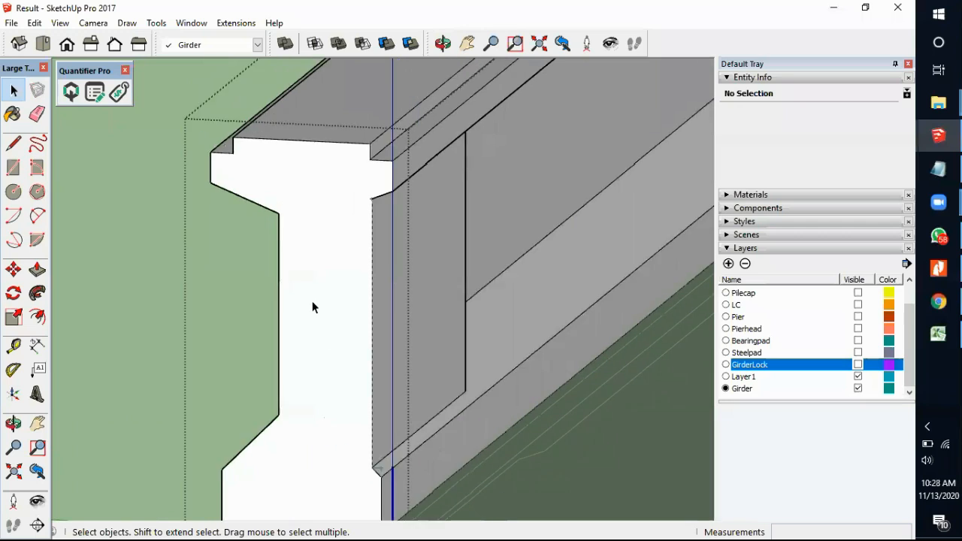
scroll(302, 318, "up", 2)
scroll(440, 446, "down", 3)
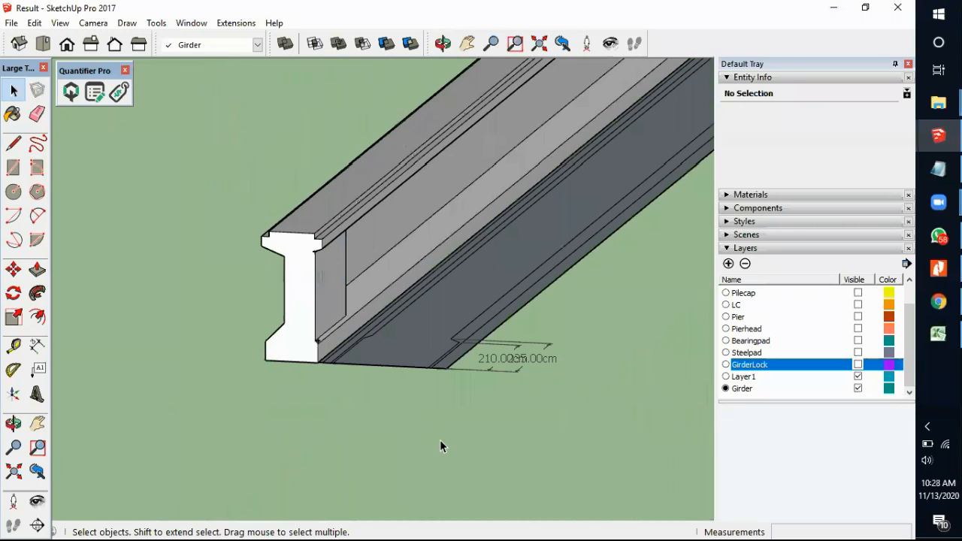
scroll(318, 333, "up", 2)
middle_click_drag(365, 350, 456, 307)
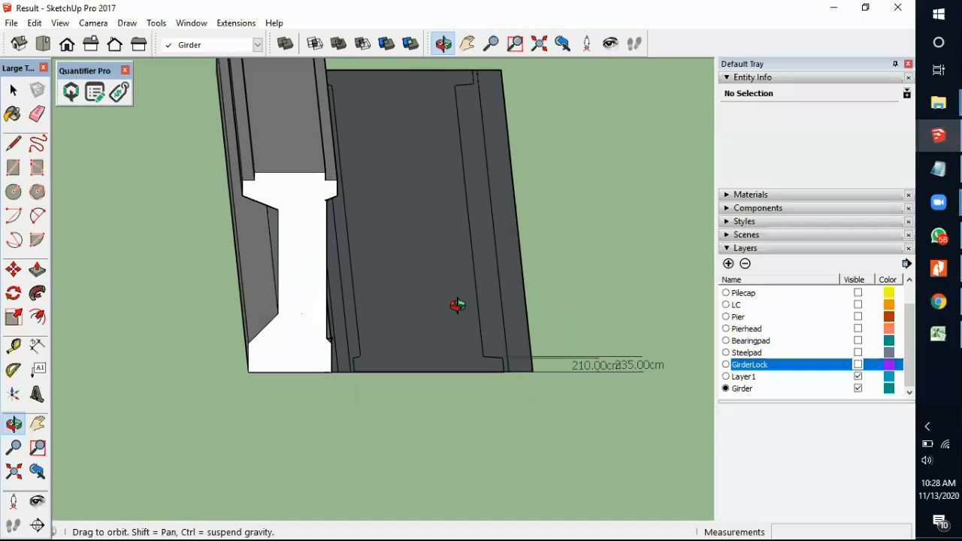
scroll(281, 241, "down", 3)
middle_click_drag(208, 225, 304, 279)
scroll(246, 279, "down", 4)
middle_click_drag(650, 283, 595, 348)
middle_click_drag(528, 361, 701, 209)
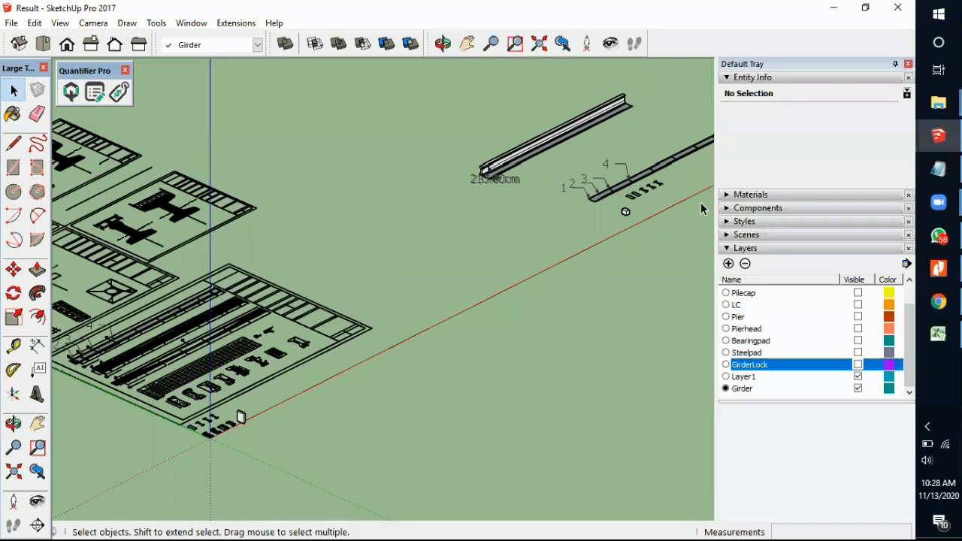
scroll(650, 189, "up", 2)
scroll(584, 218, "up", 2)
scroll(519, 264, "up", 2)
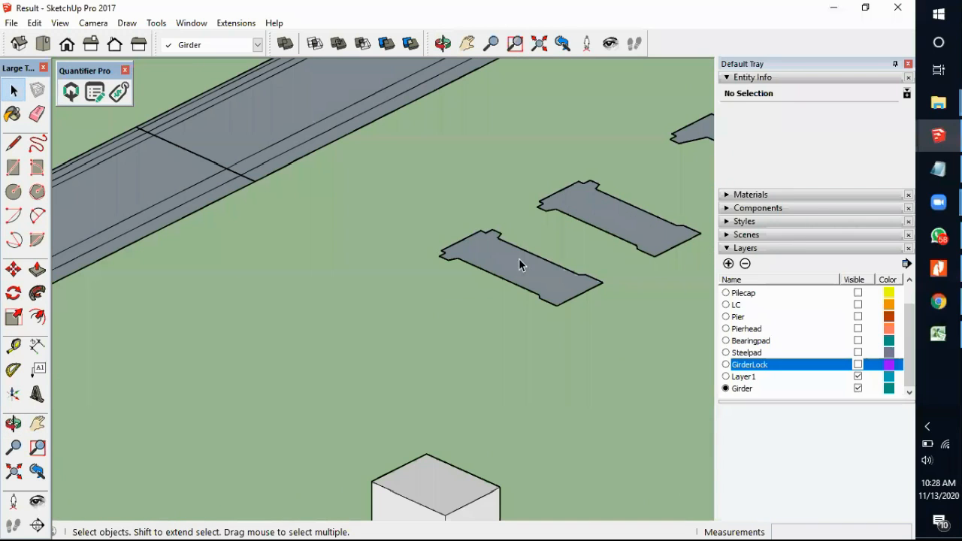
scroll(682, 233, "down", 3)
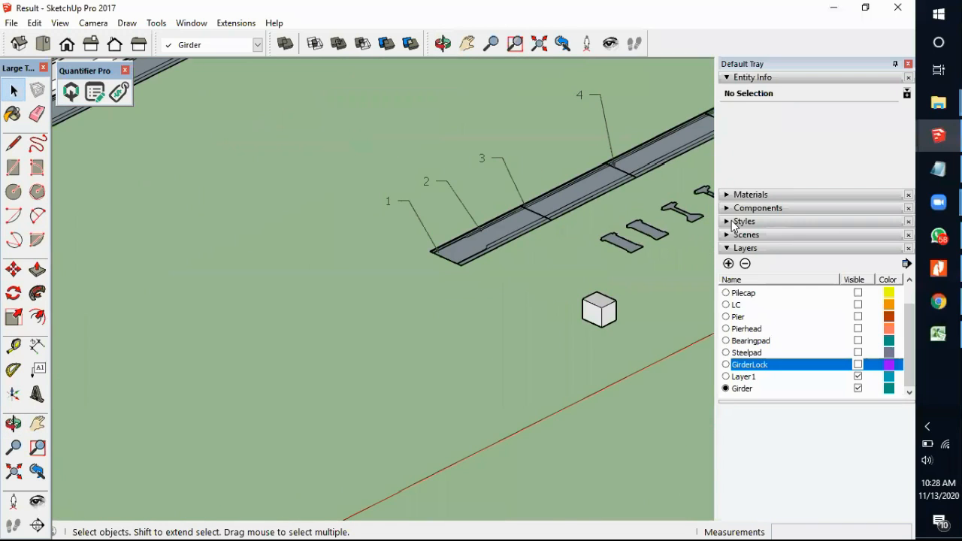
scroll(491, 278, "down", 2)
middle_click_drag(489, 296, 272, 241)
scroll(301, 244, "up", 5)
middle_click_drag(311, 284, 354, 321)
Step: Delete all guides and the short stray edge at the lower flange corner of the girder's end
left_click(34, 23)
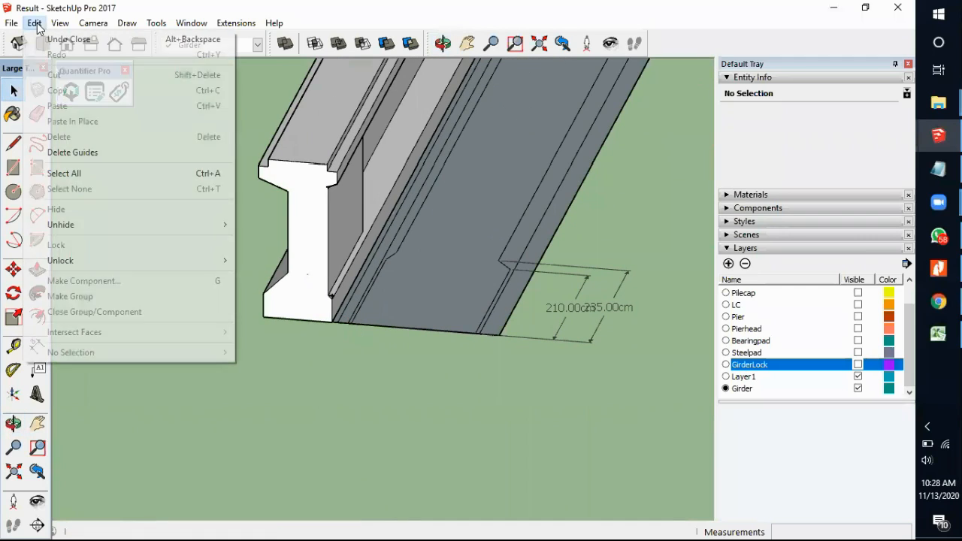
left_click(66, 152)
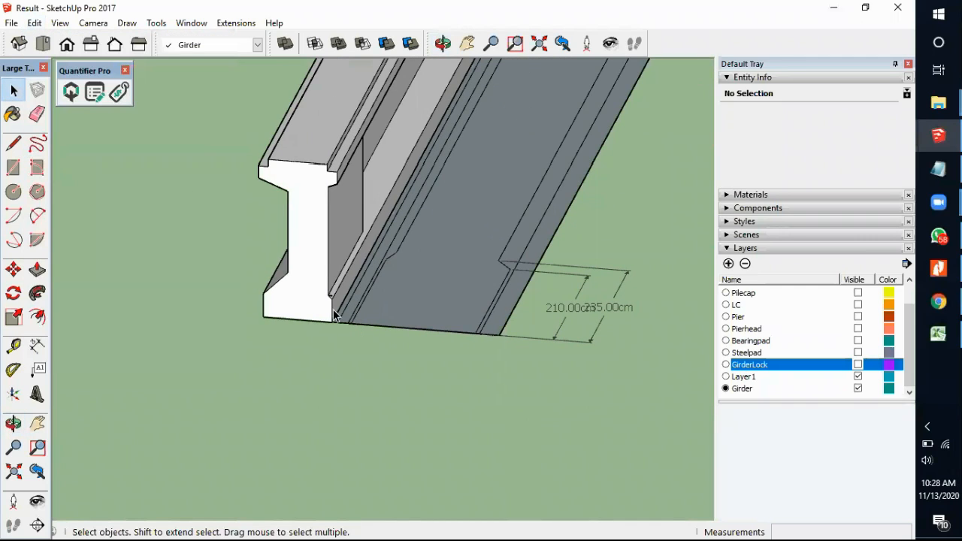
scroll(336, 315, "up", 5)
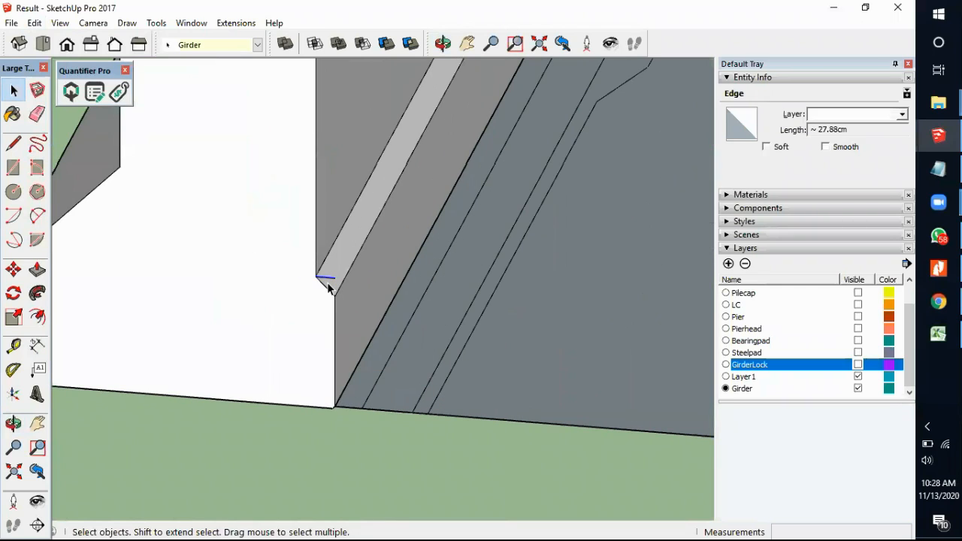
scroll(389, 292, "down", 5)
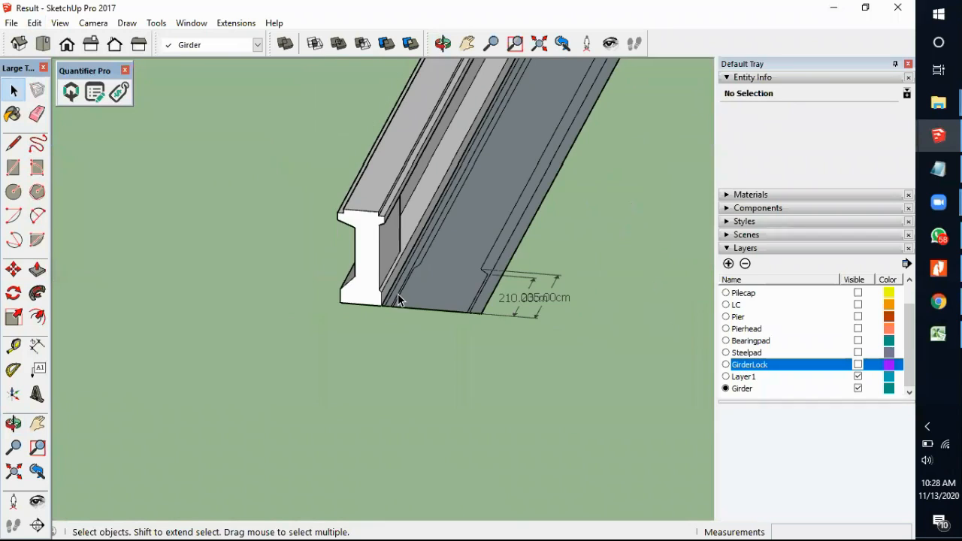
Step: Examine the girder's end from both sides, comparing the thickened side with the original profile side
scroll(400, 221, "up", 3)
middle_click_drag(399, 236, 278, 256)
scroll(221, 177, "up", 2)
middle_click_drag(266, 394, 373, 326)
scroll(385, 259, "down", 3)
middle_click_drag(385, 258, 407, 317)
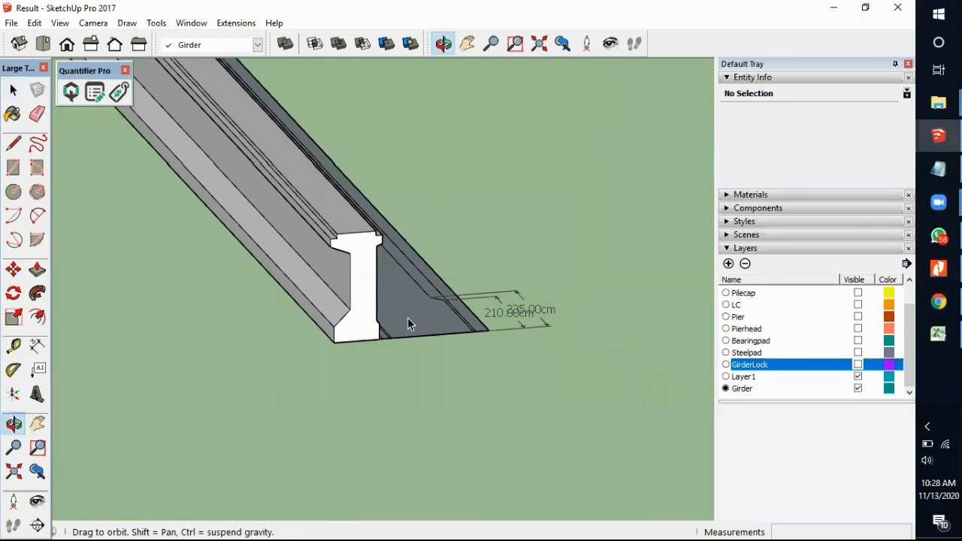
scroll(360, 314, "up", 2)
middle_click_drag(362, 300, 328, 253)
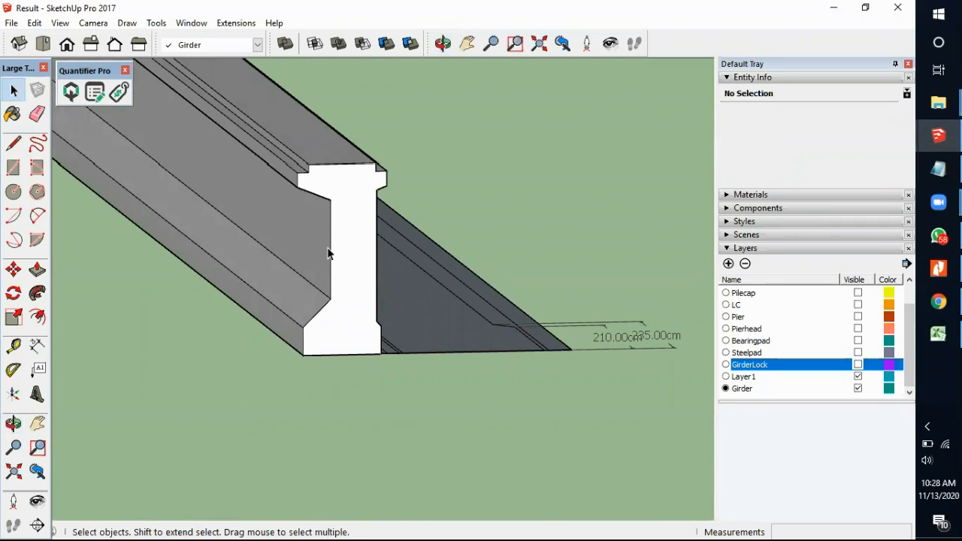
Step: Hide Layer0 and make Layer1 the active layer
scroll(871, 326, "up", 1)
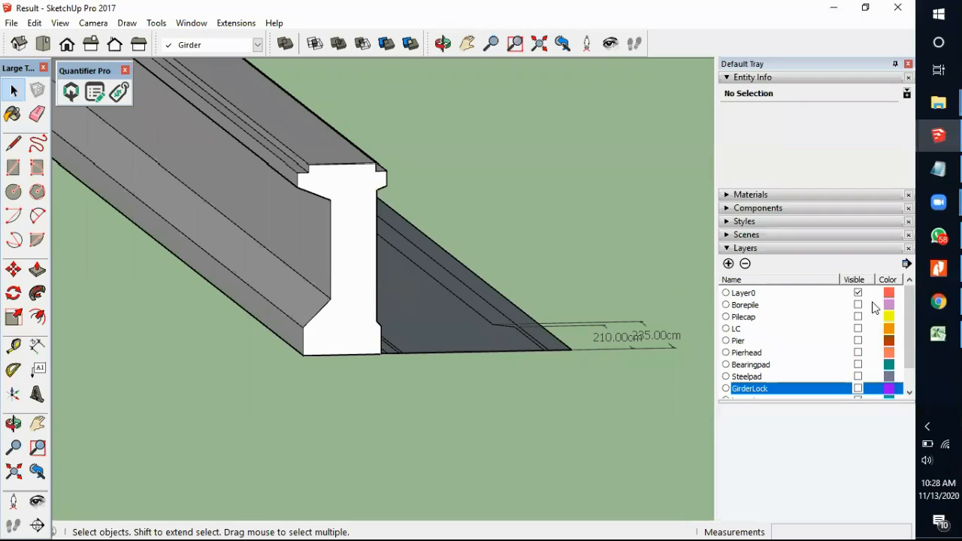
left_click(859, 295)
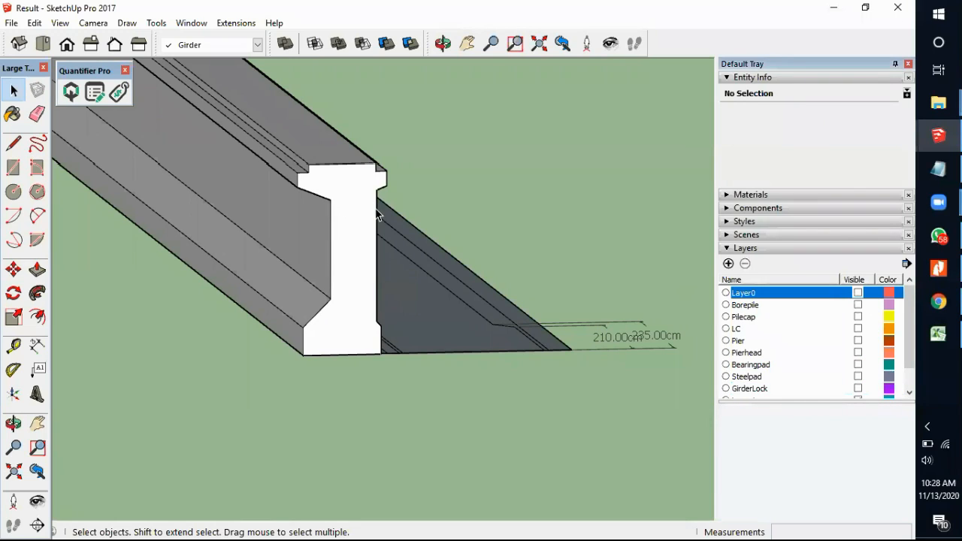
left_click(256, 44)
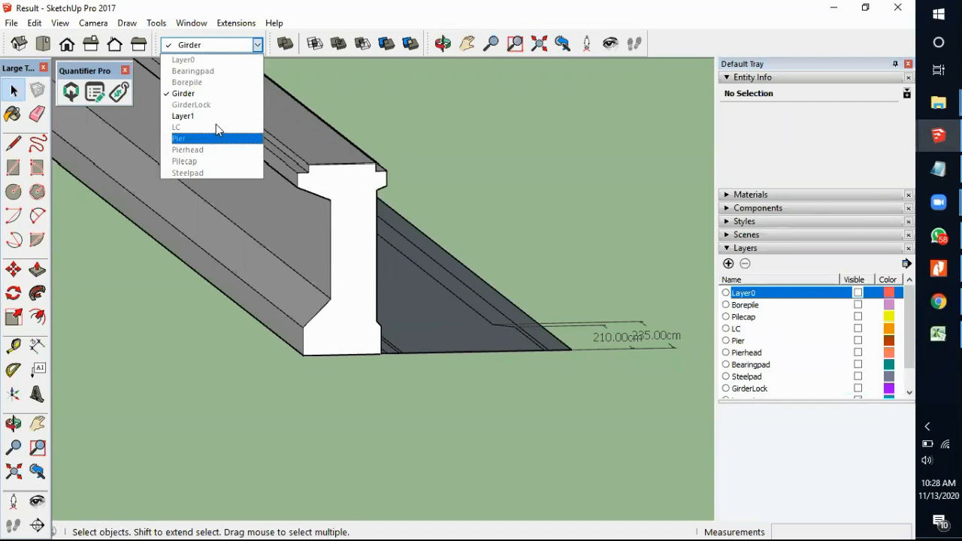
left_click(215, 117)
Step: Draw a horizontal line across the girder's end face from the thickened side's lower flange corner to the opposite flange slope
middle_click_drag(376, 208, 252, 210)
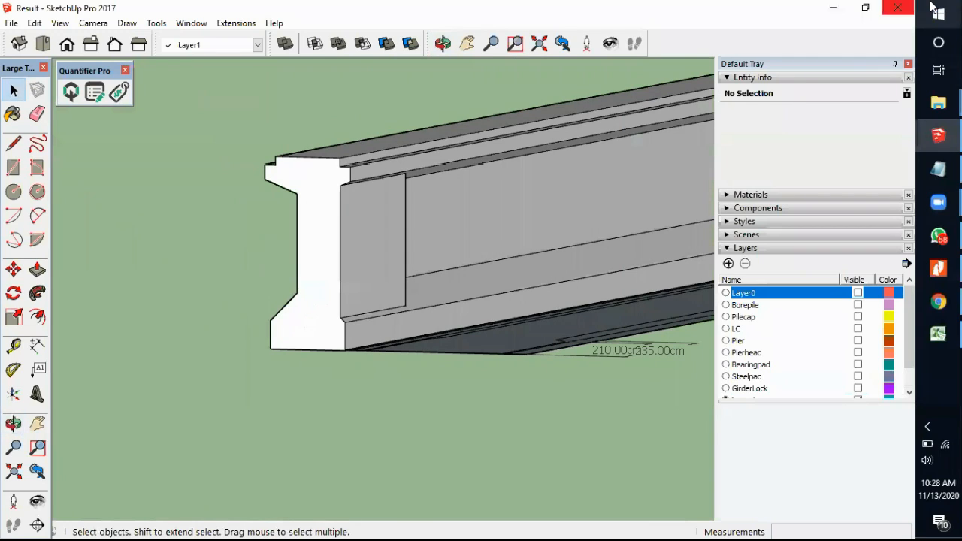
middle_click_drag(329, 343, 362, 356)
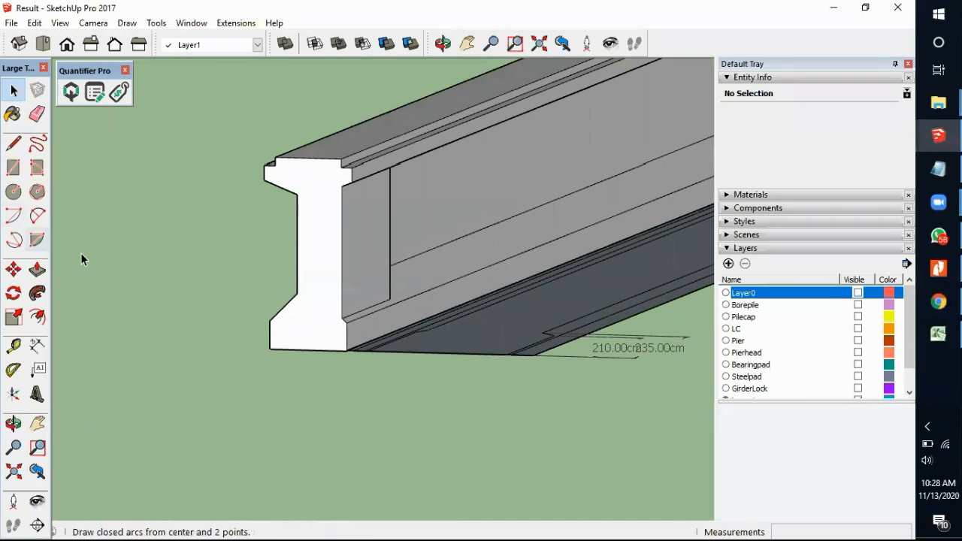
middle_click_drag(272, 330, 314, 331)
scroll(314, 334, "up", 2)
key("l")
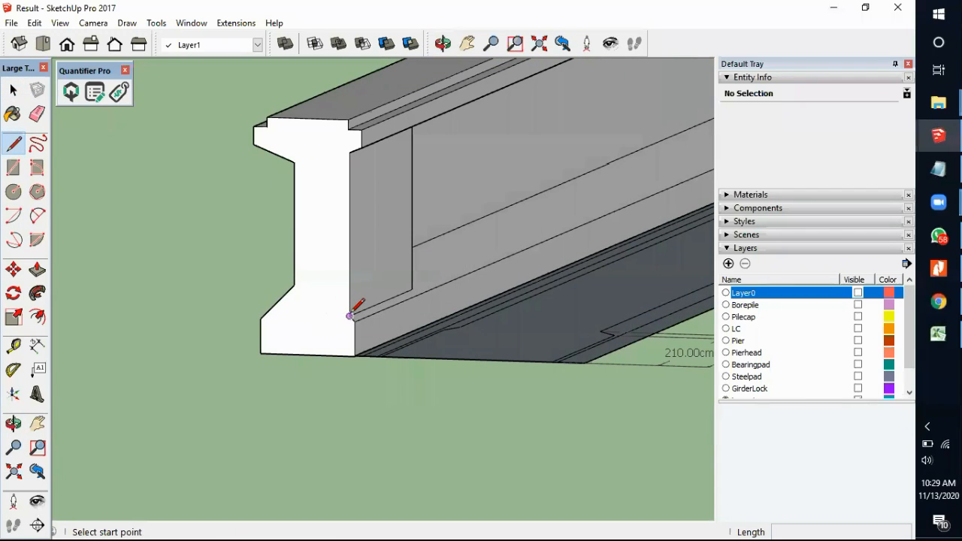
left_click(350, 315)
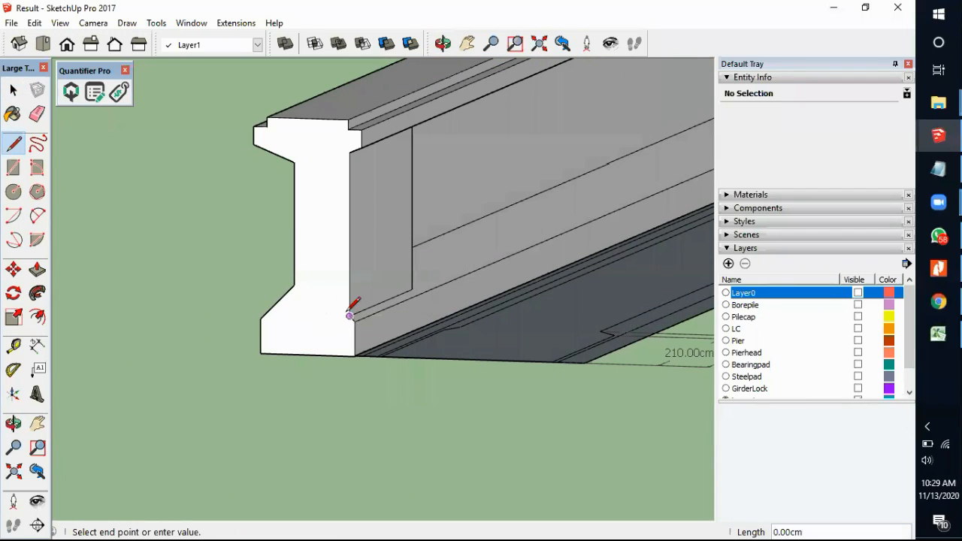
left_click(262, 314)
left_click(350, 315)
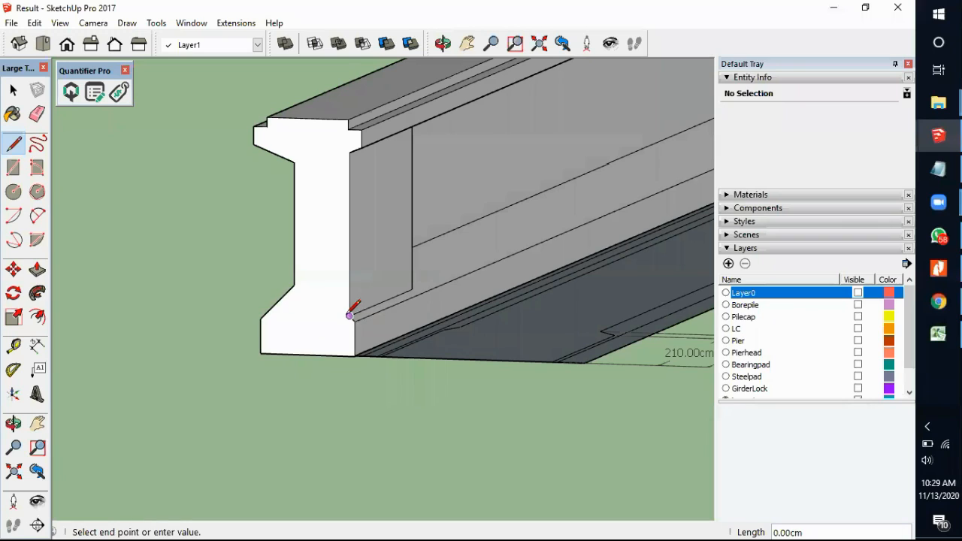
left_click(266, 313)
key("space")
key("o")
left_click_drag(268, 331, 314, 328)
key("space")
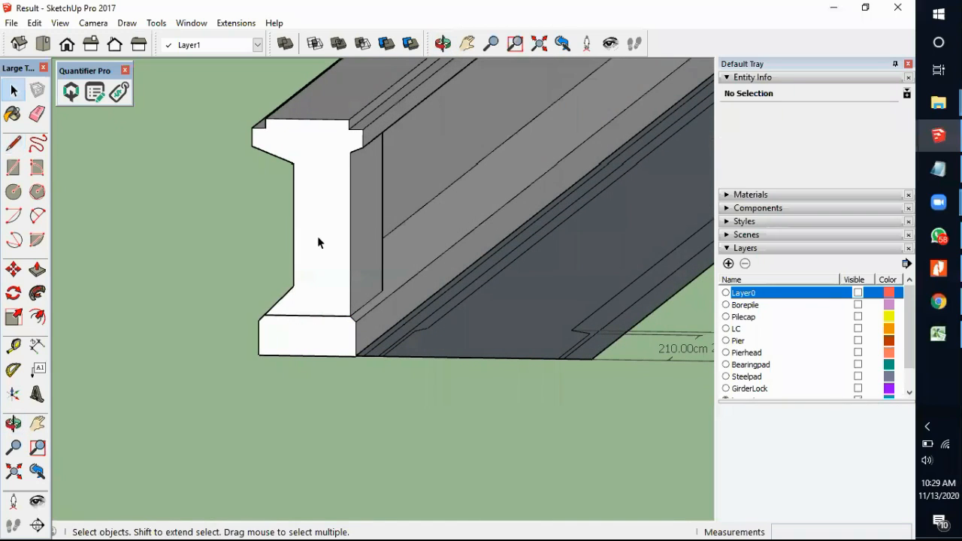
Step: Draw a 76.47 cm horizontal line across the end face from the thickened side's upper flange corner to the opposite flange slope
left_click(13, 142)
left_click(349, 152)
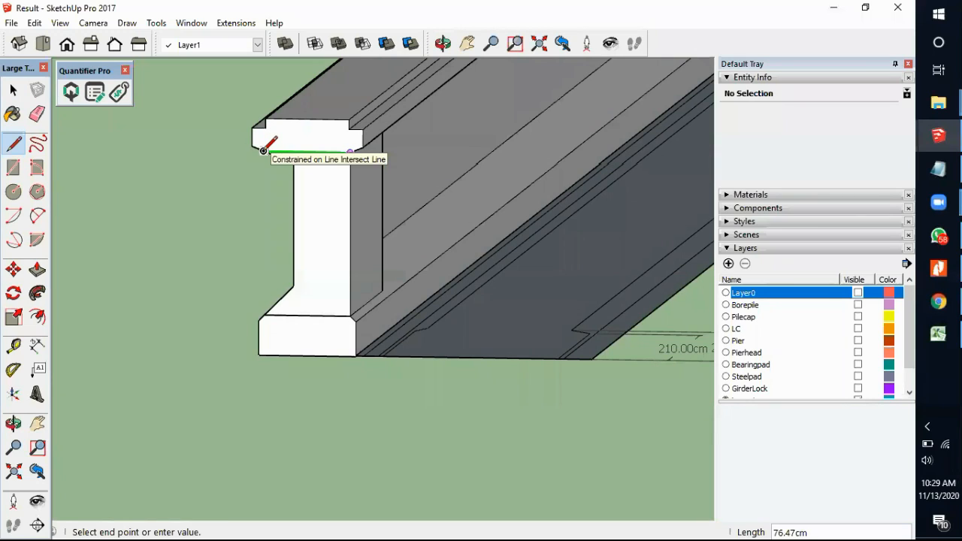
left_click(263, 150)
key("space")
Step: Draw a 210 cm line along the unthickened side's upper flange slope, starting at the end-face reference line and running along the girder's length
scroll(317, 188, "down", 2)
middle_click_drag(319, 198, 413, 200)
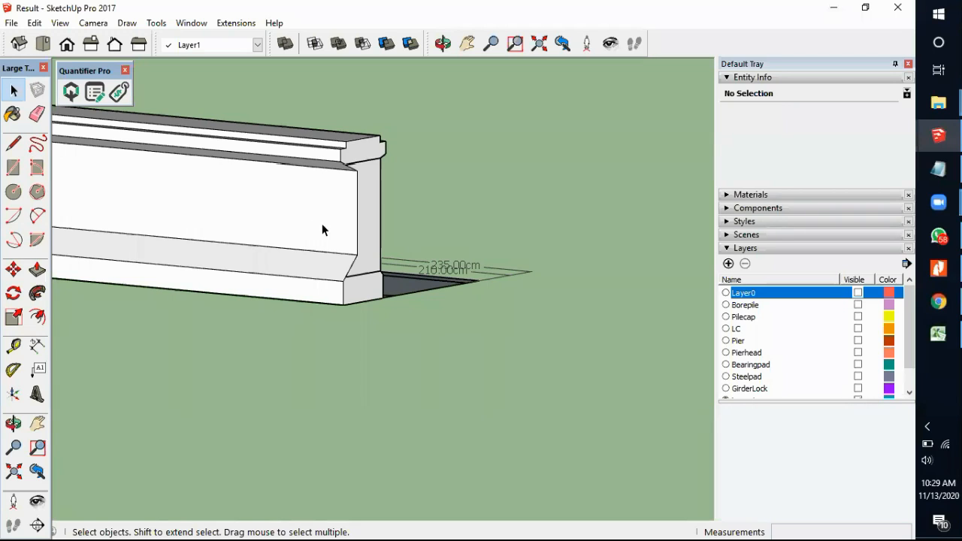
scroll(323, 229, "up", 3)
middle_click_drag(331, 220, 322, 187)
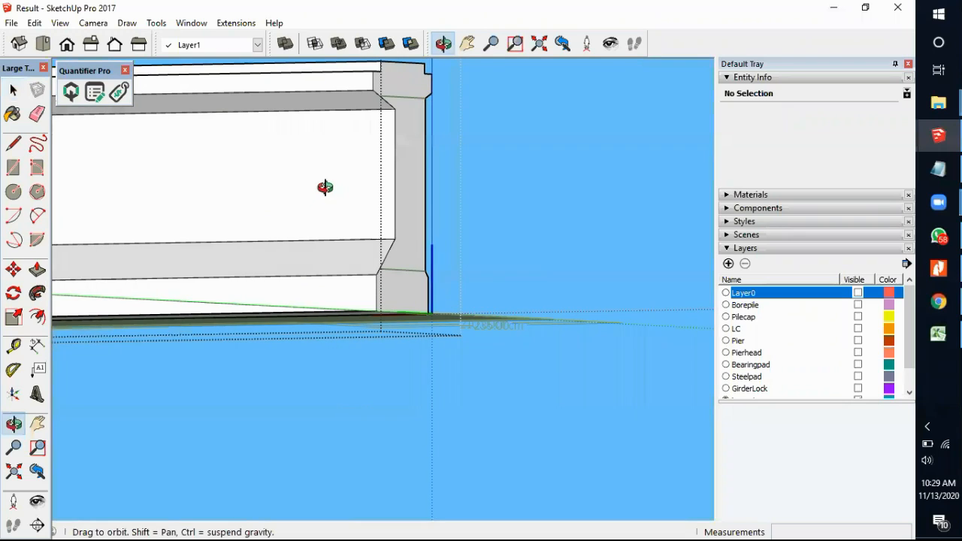
key("l")
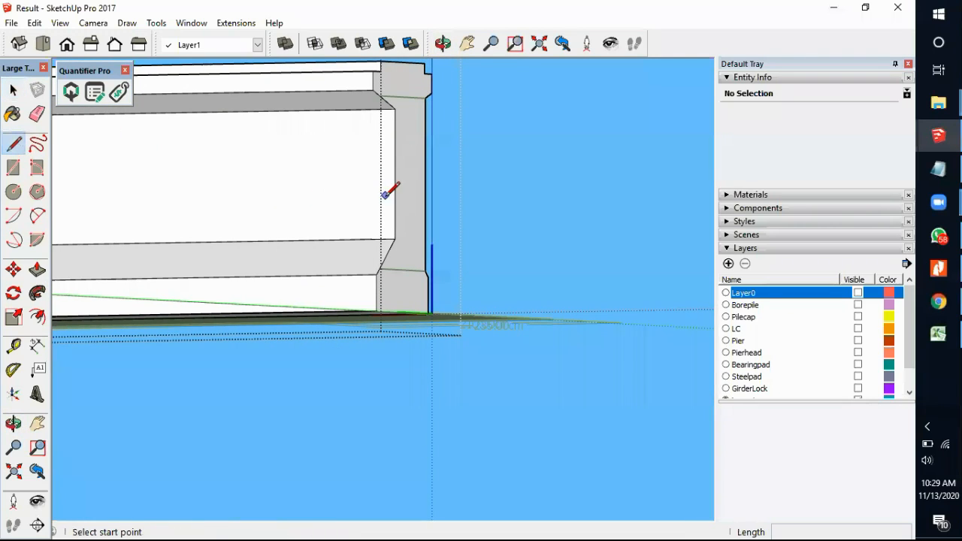
left_click(380, 96)
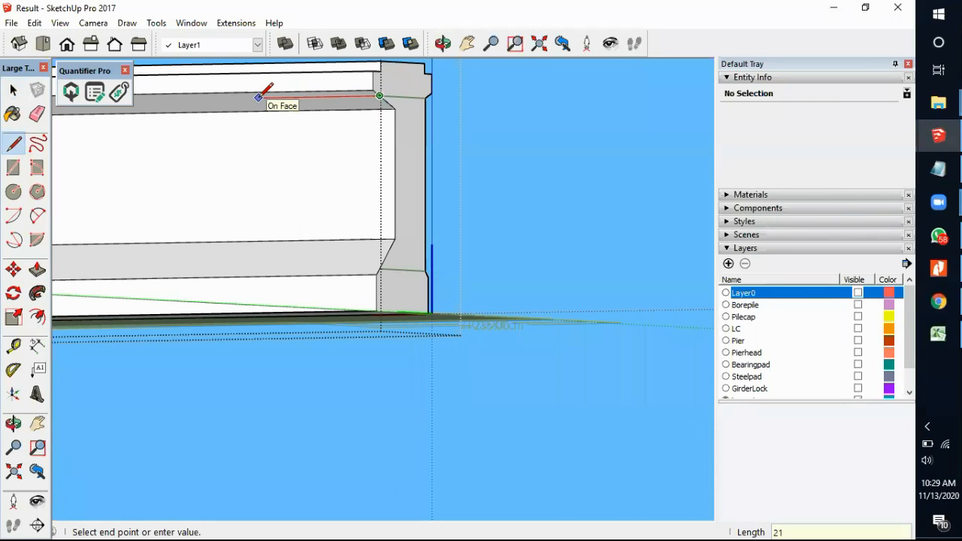
key("Return")
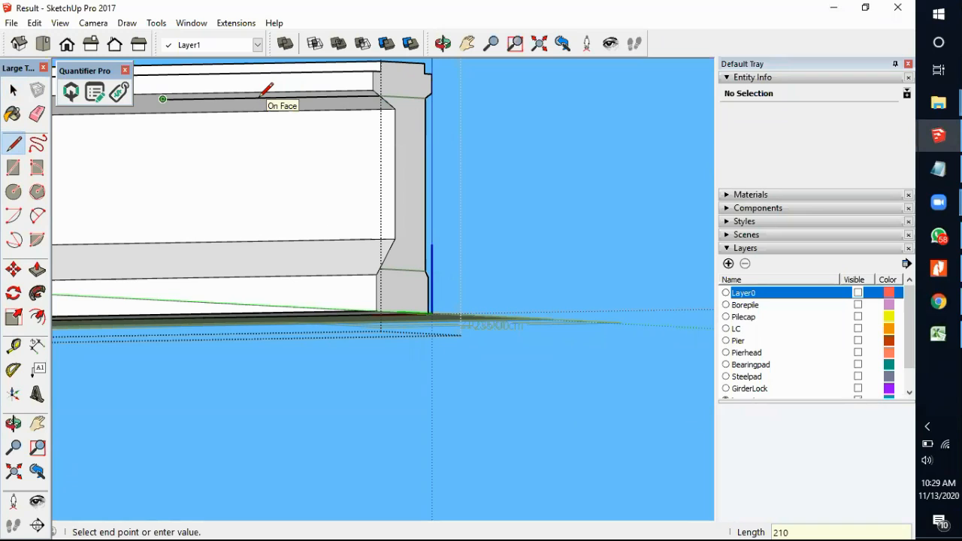
key("space")
Step: Draw a matching 210 cm line along the girder's length on the same side's lower flange slope, from the lower end-face reference point
key("l")
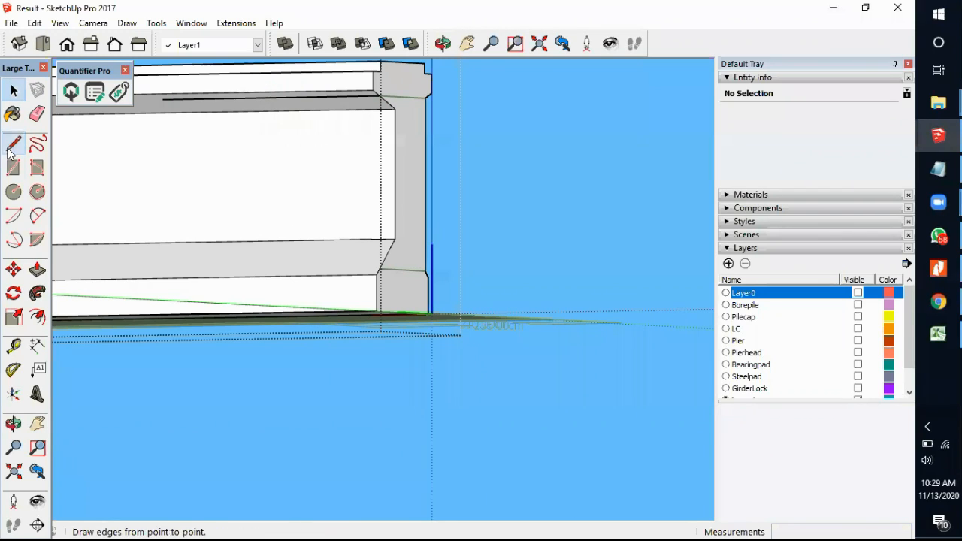
left_click(380, 268)
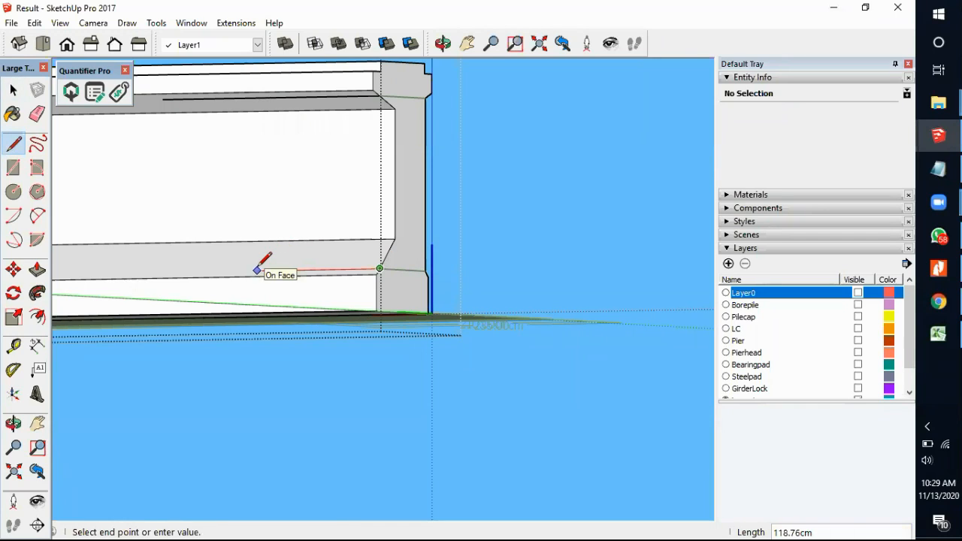
key("Return")
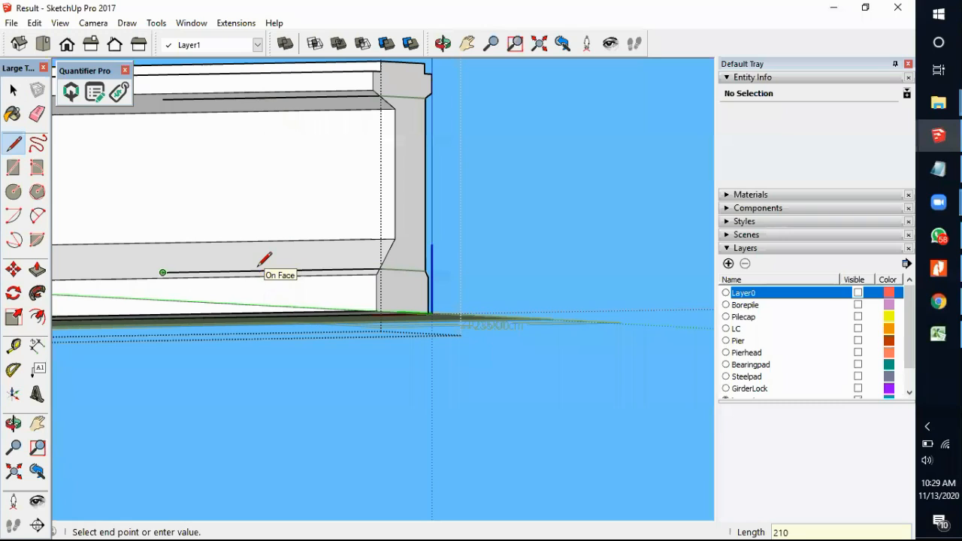
key("space")
Step: Draw a long line from the thickened side's upper inner taper corner through the web and out past the opposite side
scroll(355, 255, "down", 2)
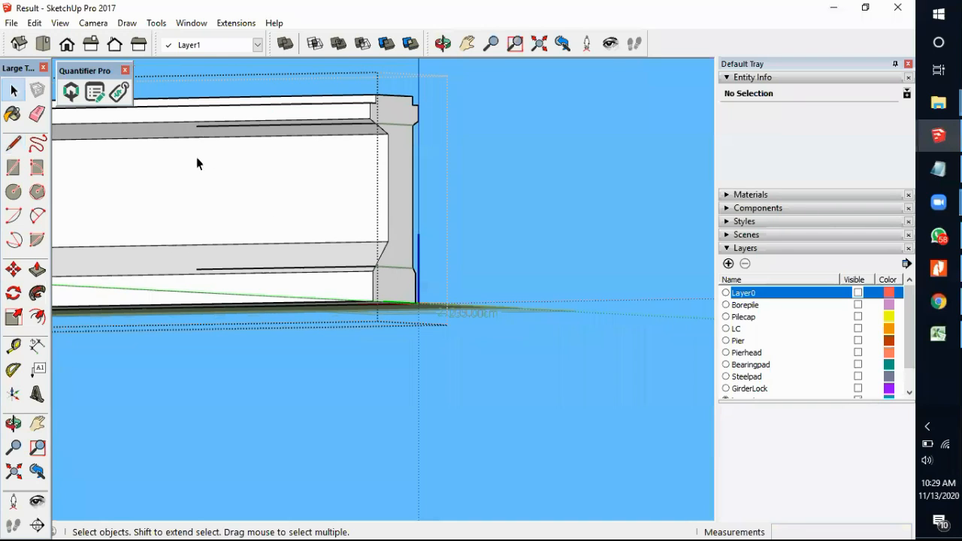
scroll(286, 240, "down", 2)
middle_click_drag(345, 235, 249, 330)
middle_click_drag(253, 257, 459, 190)
scroll(323, 197, "up", 3)
scroll(459, 190, "up", 2)
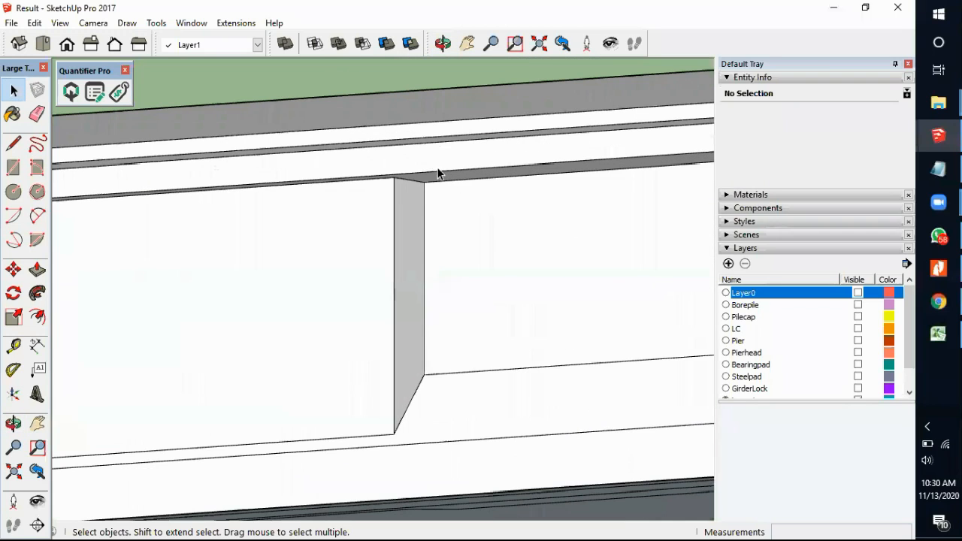
left_click(13, 142)
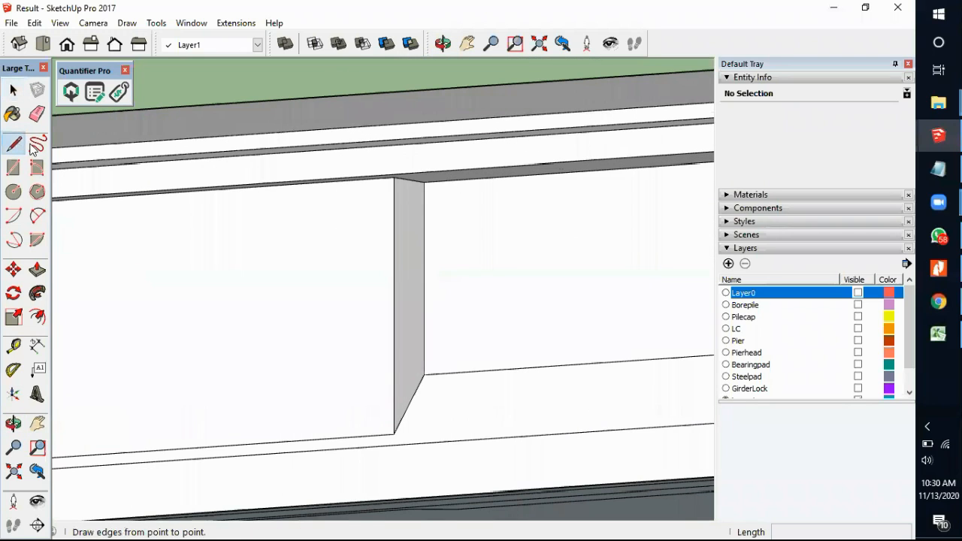
left_click(424, 181)
scroll(461, 326, "down", 5)
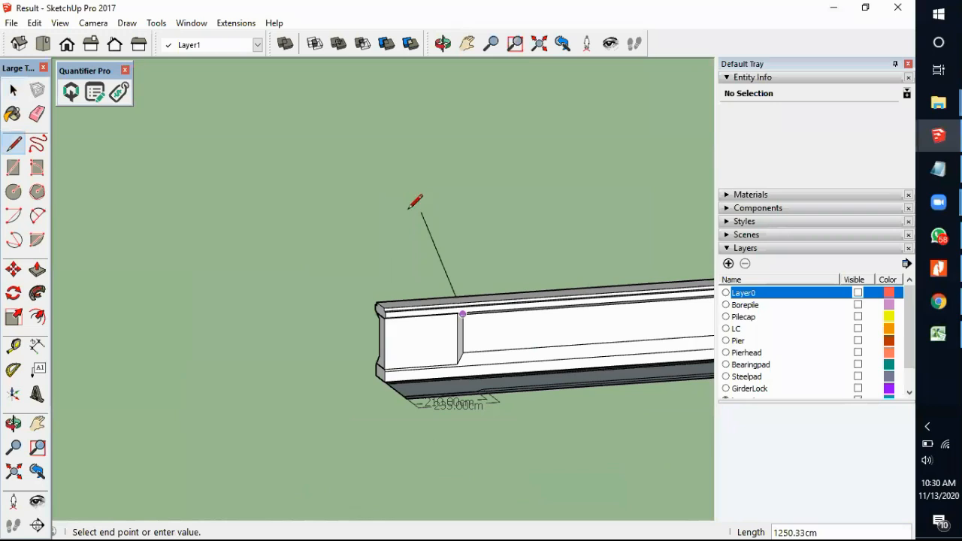
left_click(325, 209)
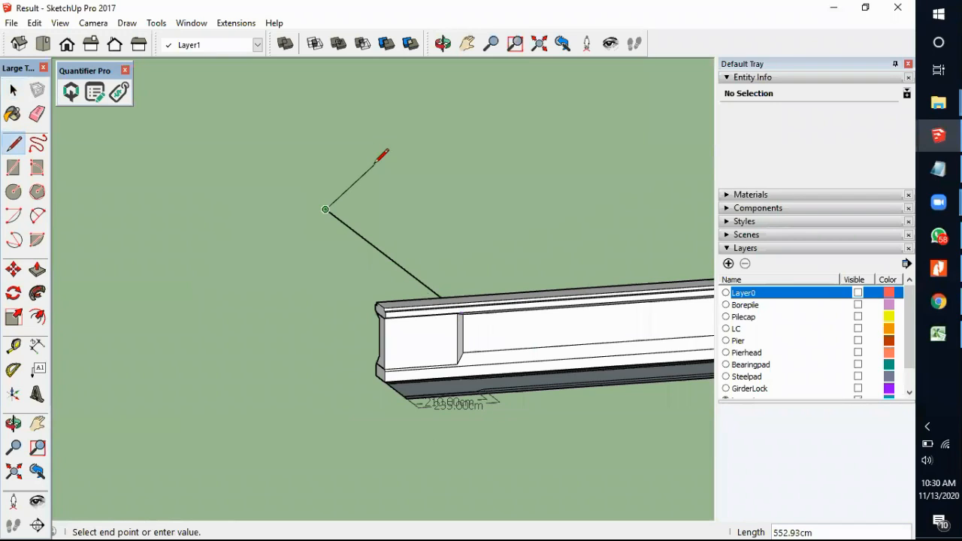
key("space")
Step: Draw a second long line from the thickened side's lower inner taper corner through the web to the opposite side
left_click(13, 142)
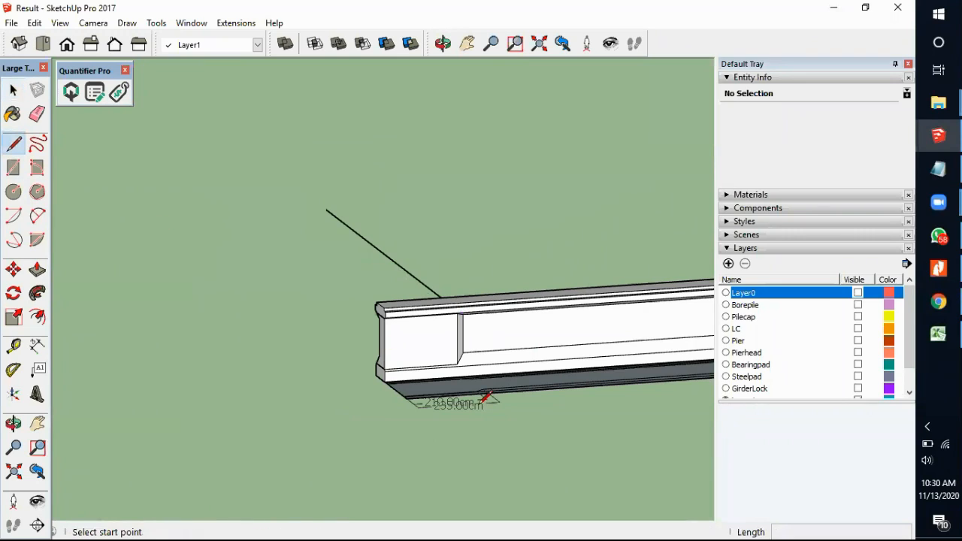
left_click(462, 352)
key("space")
middle_click_drag(325, 259, 432, 253)
scroll(323, 263, "up", 5)
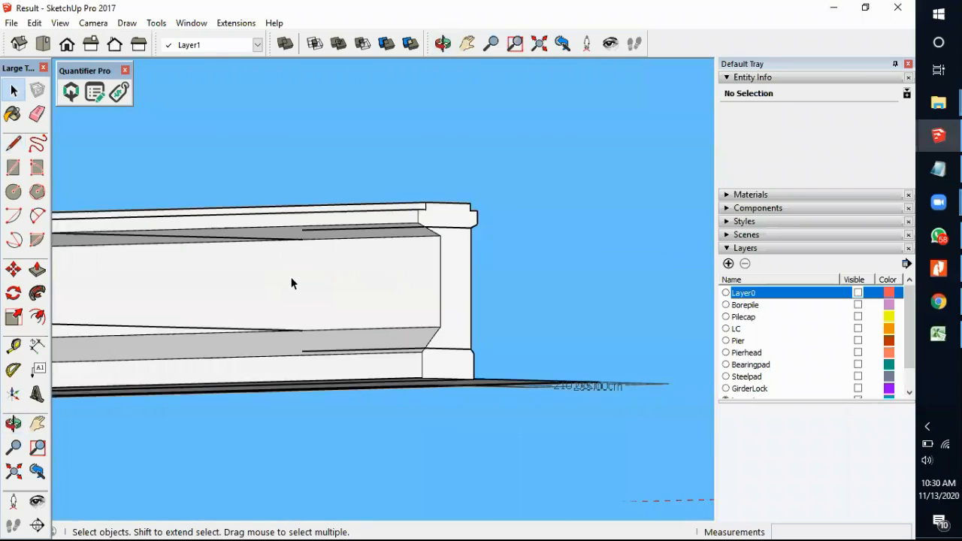
scroll(314, 216, "up", 2)
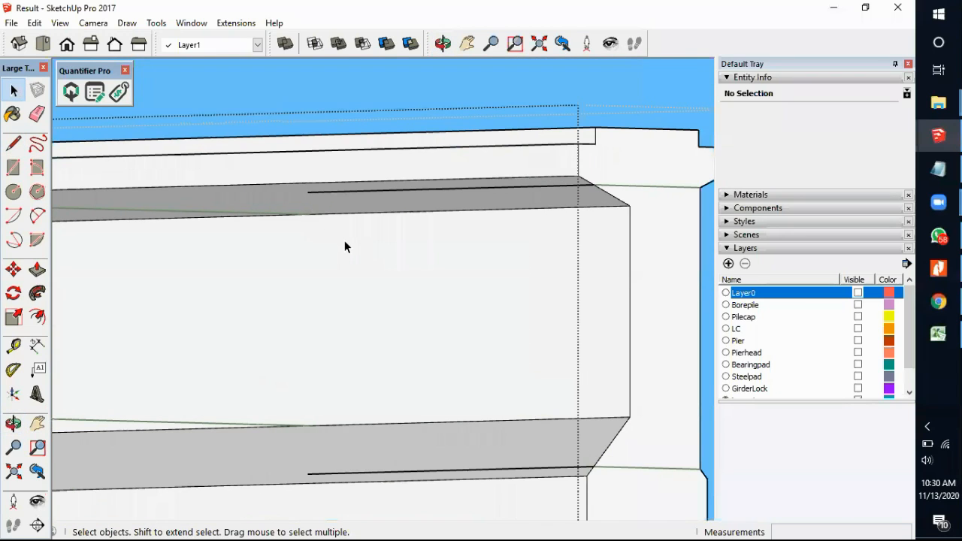
Step: Connect the inner end of the lower 210 cm line to the point where the lower crossing line meets the web's bottom edge
left_click(13, 143)
left_click(307, 473)
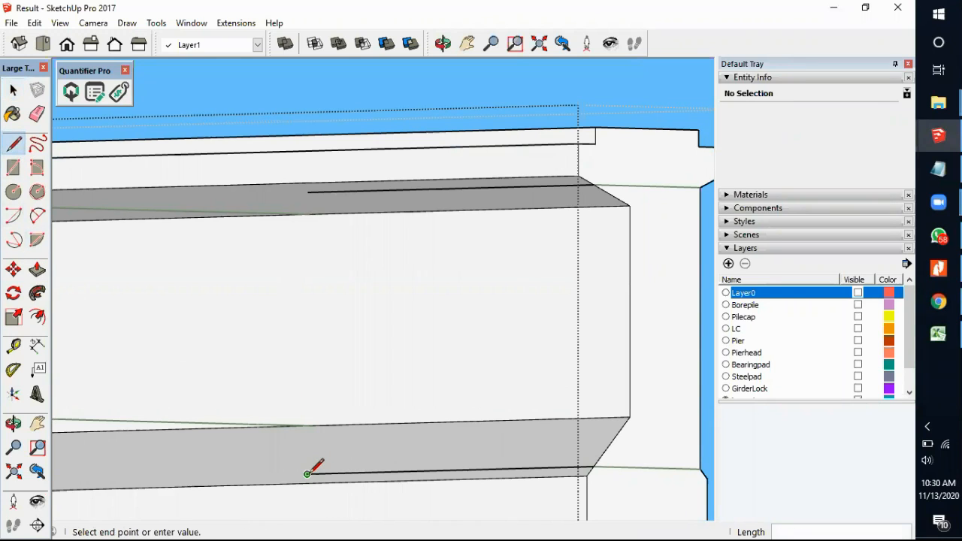
middle_click_drag(304, 495, 306, 457)
scroll(353, 345, "down", 5)
scroll(359, 421, "up", 7)
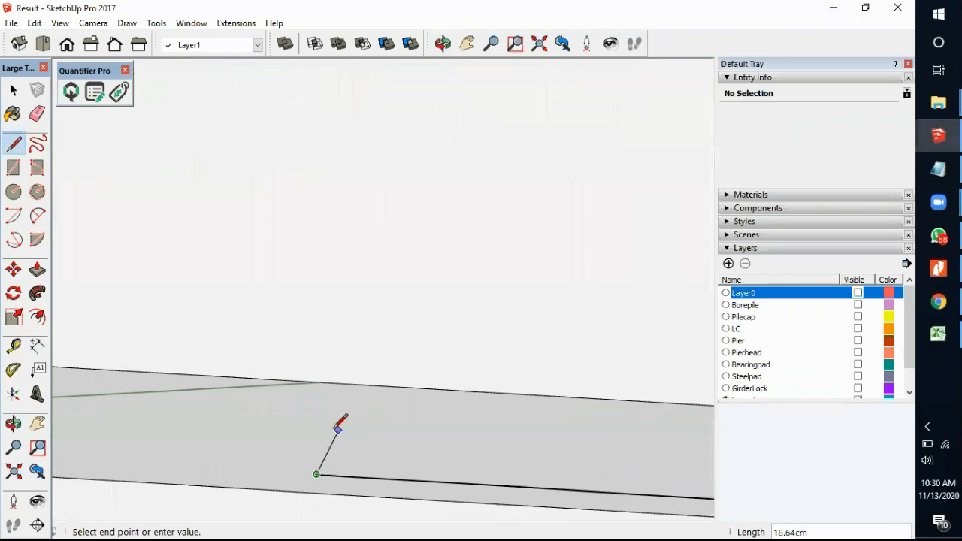
middle_click_drag(335, 376, 318, 404)
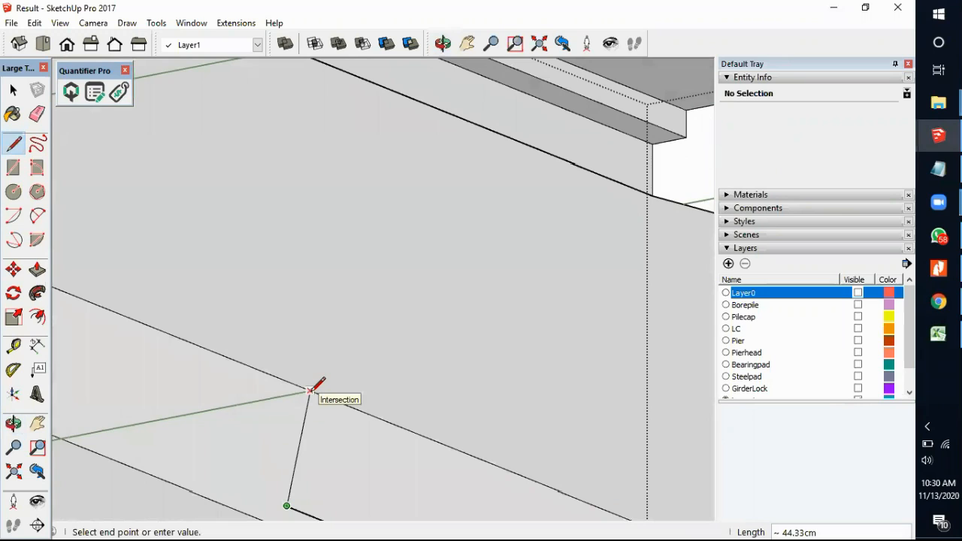
left_click(309, 390)
scroll(331, 320, "down", 3)
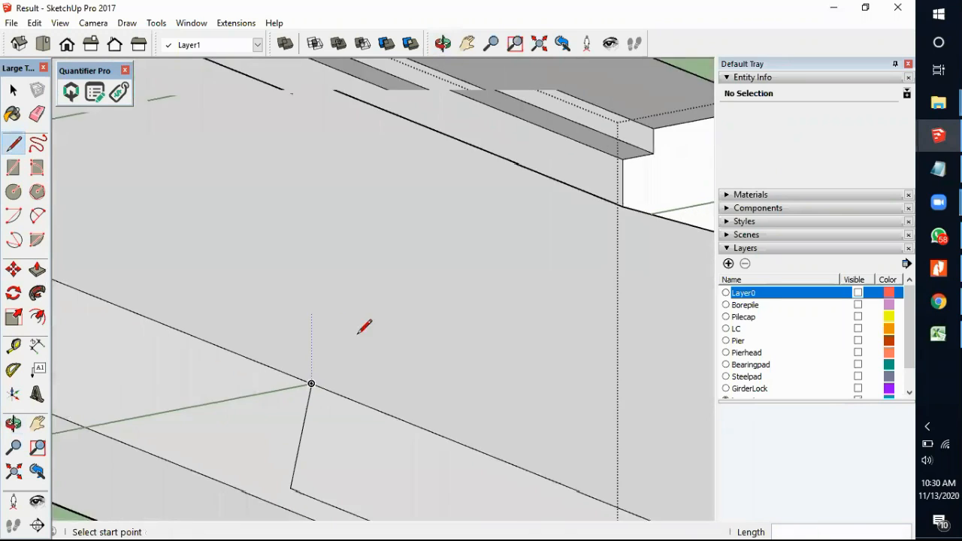
Step: Draw a vertical line about 108.71 cm long on the web between the lower and upper crossing-line intersections
left_click(318, 357)
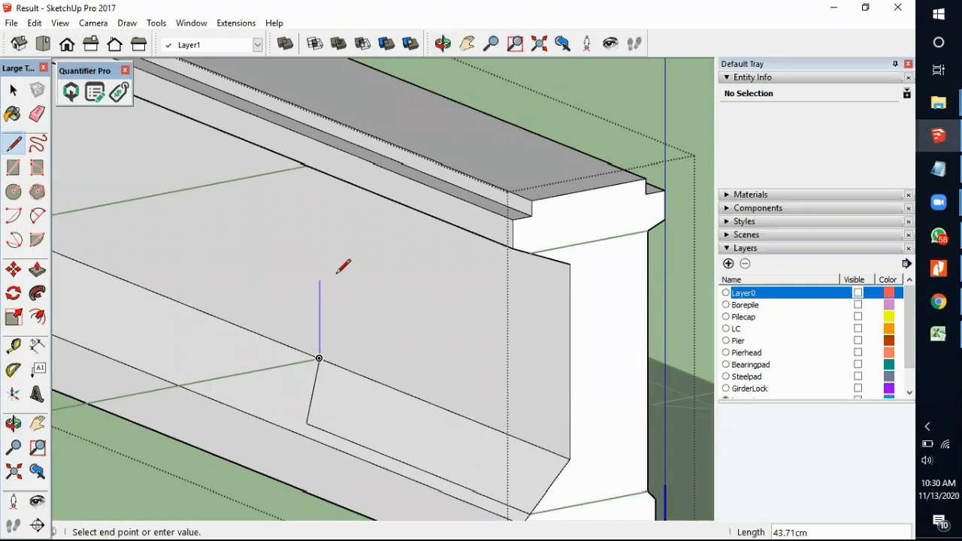
middle_click_drag(321, 257, 367, 120)
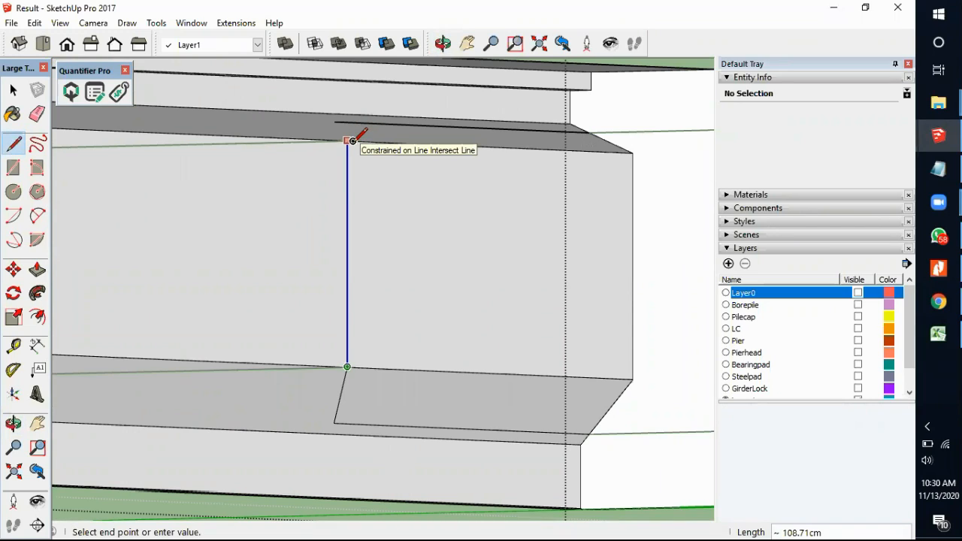
left_click(348, 140)
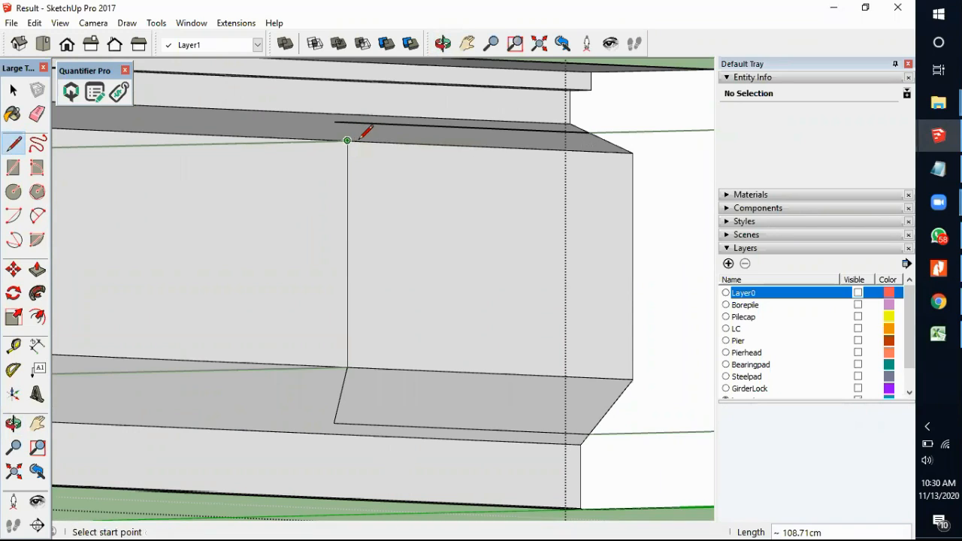
Step: Close the outline by connecting the web line's upper end to the inner end of the upper 210 cm line
middle_click_drag(366, 167, 368, 188)
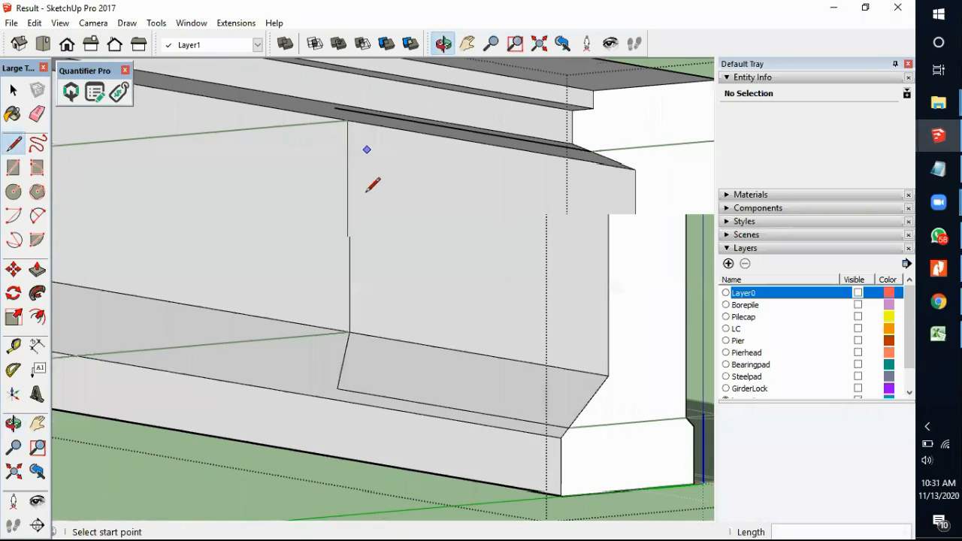
left_click(347, 120)
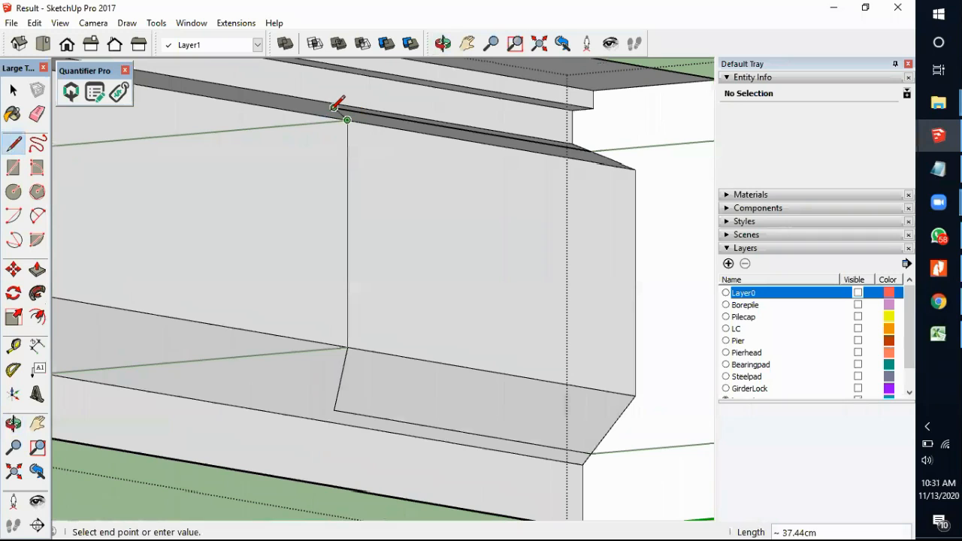
middle_click_drag(339, 112, 446, 75)
left_click(310, 117)
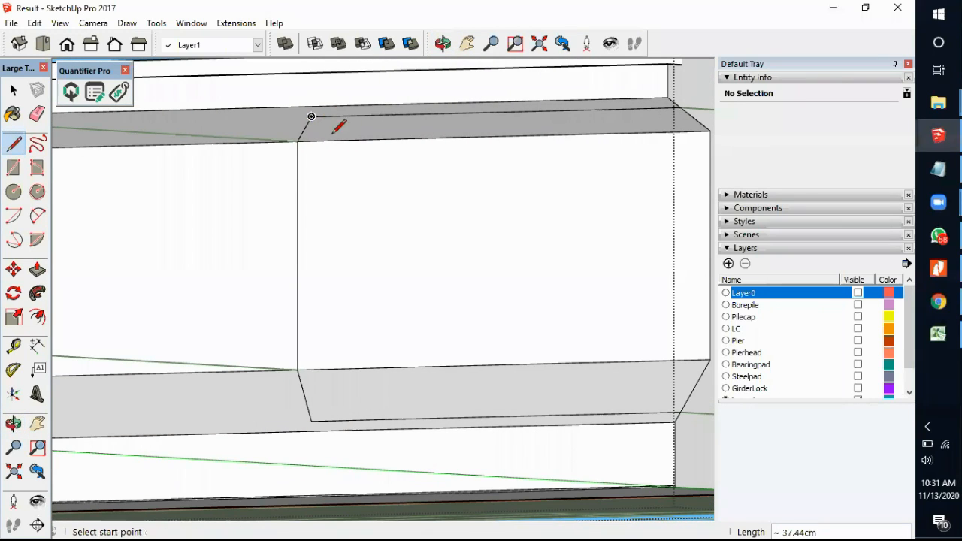
key("space")
Step: Check that the outlined web and upper flange slope areas are separate faces, and examine the girder's end from outside the component
left_click(352, 233)
left_click(362, 137)
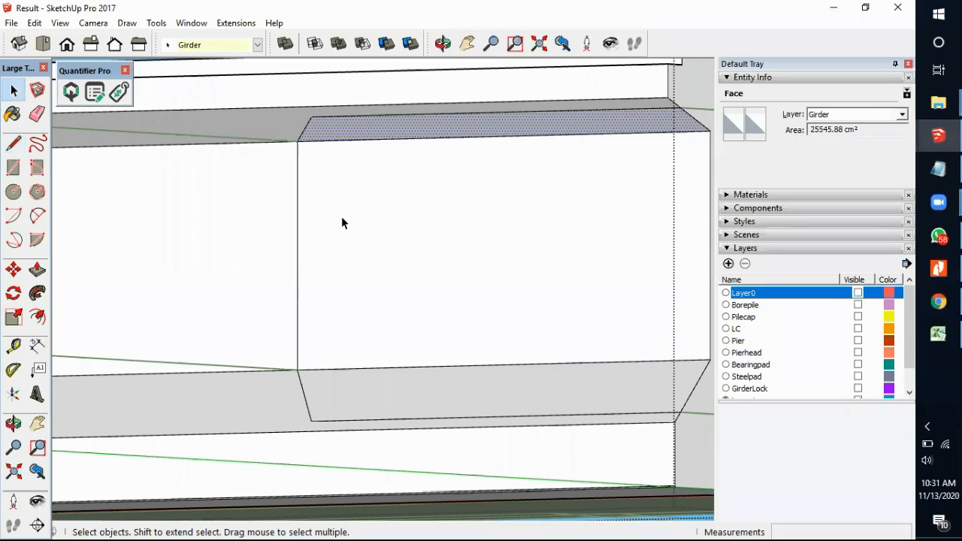
scroll(349, 289, "down", 3)
scroll(357, 331, "down", 2)
left_click(481, 393)
middle_click_drag(480, 393, 226, 485)
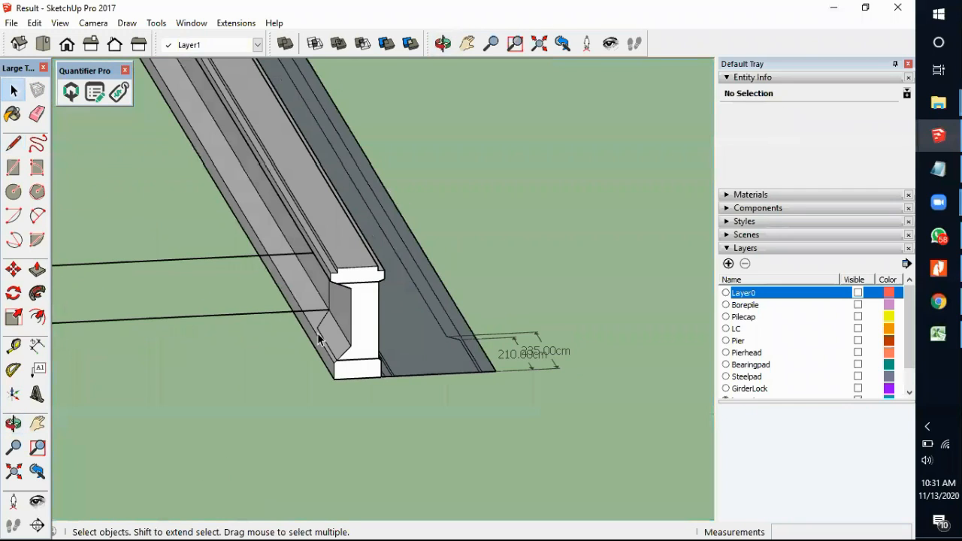
scroll(359, 336, "up", 2)
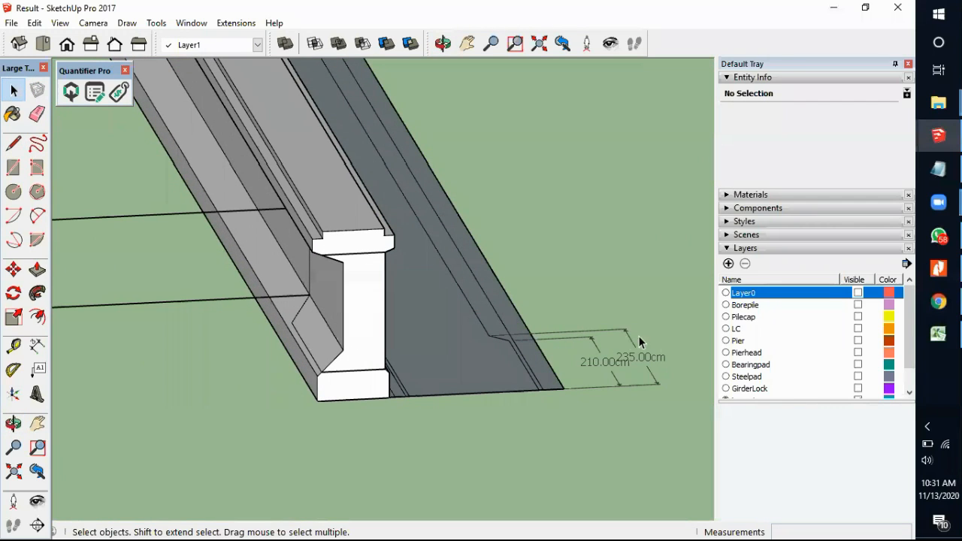
Step: Make Girder the active layer and assign all geometry inside the girder component to the Girder layer
scroll(810, 317, "down", 1)
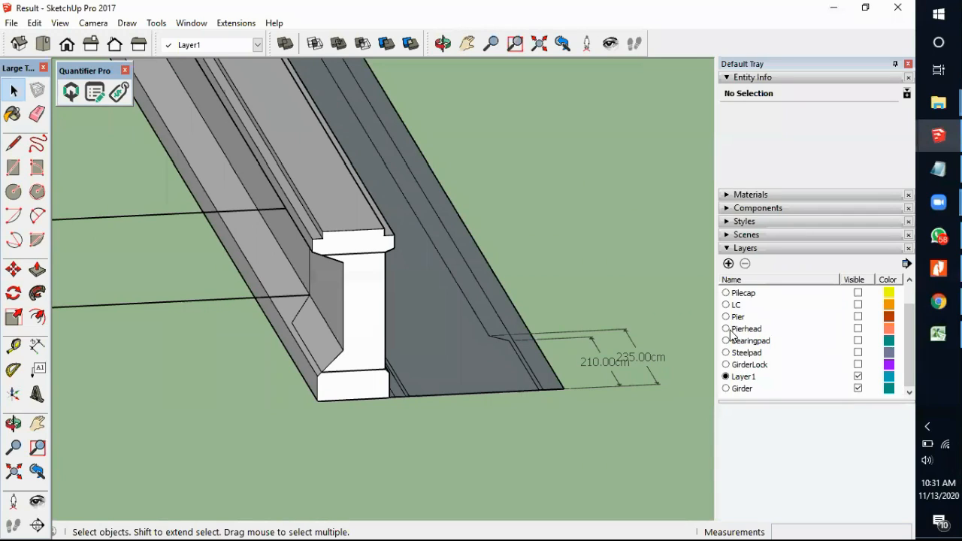
left_click(725, 388)
middle_click_drag(340, 363, 444, 342)
left_click(362, 280)
double_click(360, 279)
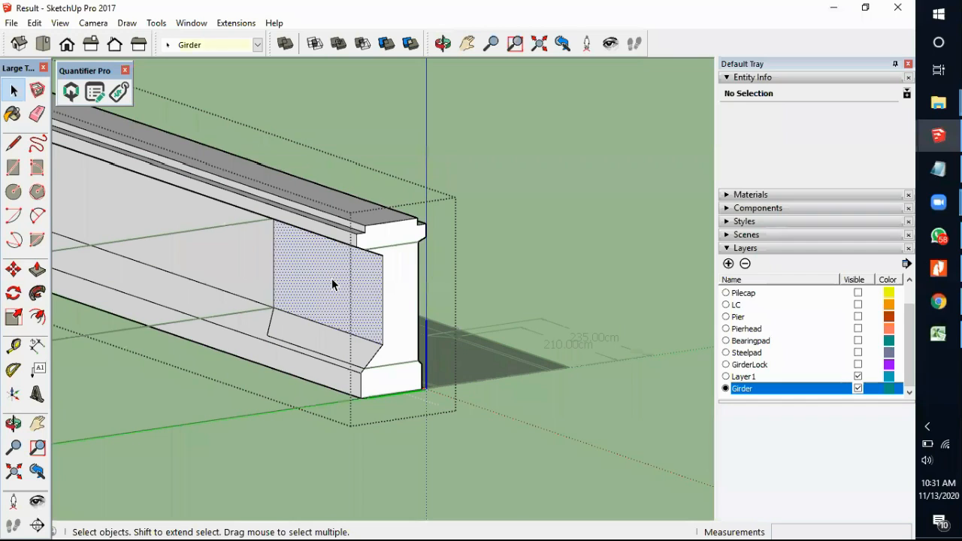
triple_click(331, 278)
left_click(257, 45)
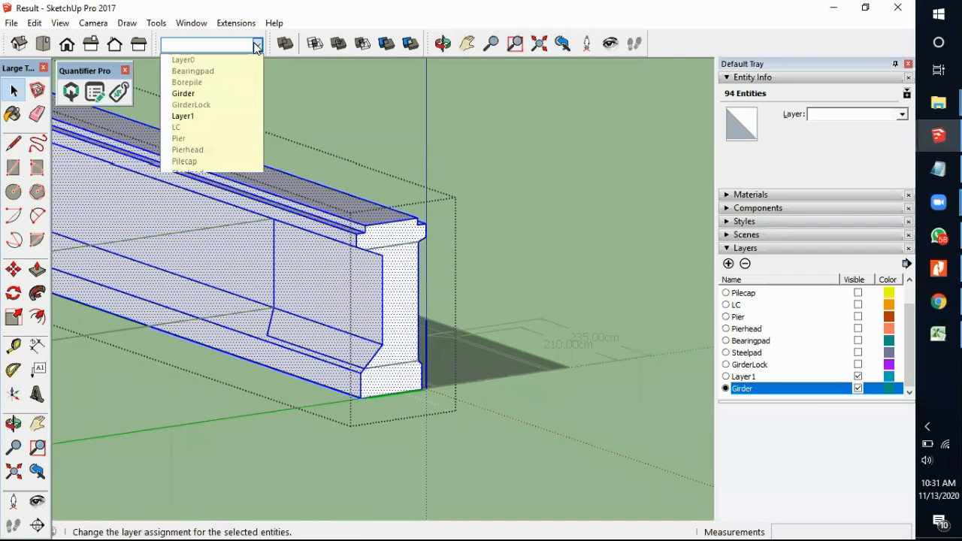
left_click(230, 94)
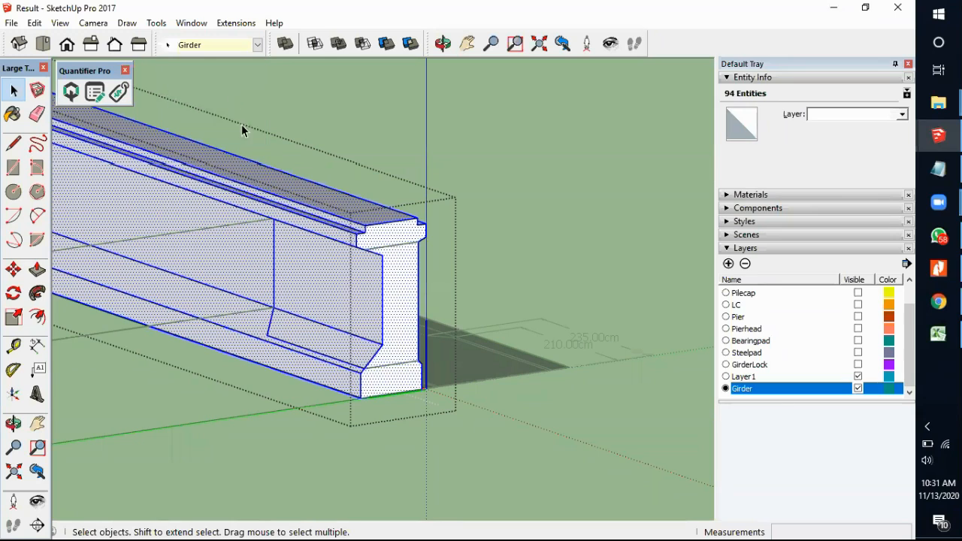
left_click(573, 199)
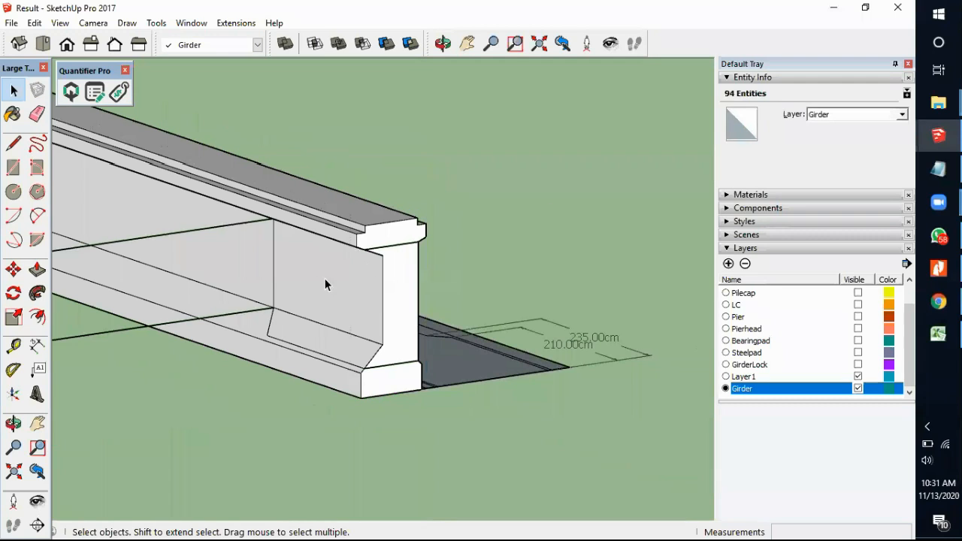
Step: Hide Layer1 with its construction lines and reopen the girder component for editing at the newly outlined side
left_click(858, 377)
middle_click_drag(372, 350, 224, 266)
middle_click_drag(303, 243, 331, 197)
scroll(336, 227, "up", 3)
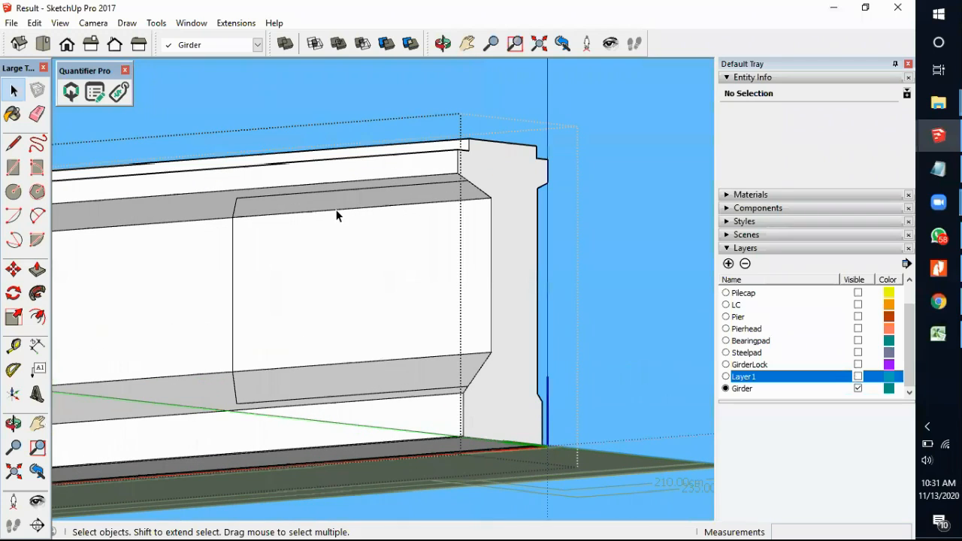
Step: Delete the 235 cm upper and lower edges between the web and the flange slopes within the outlined end area
left_click(338, 208)
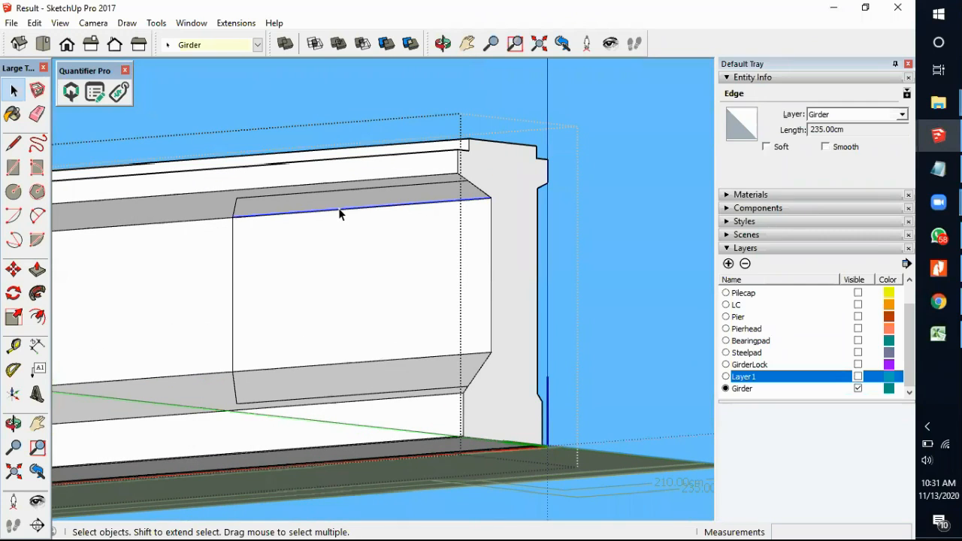
key("Delete")
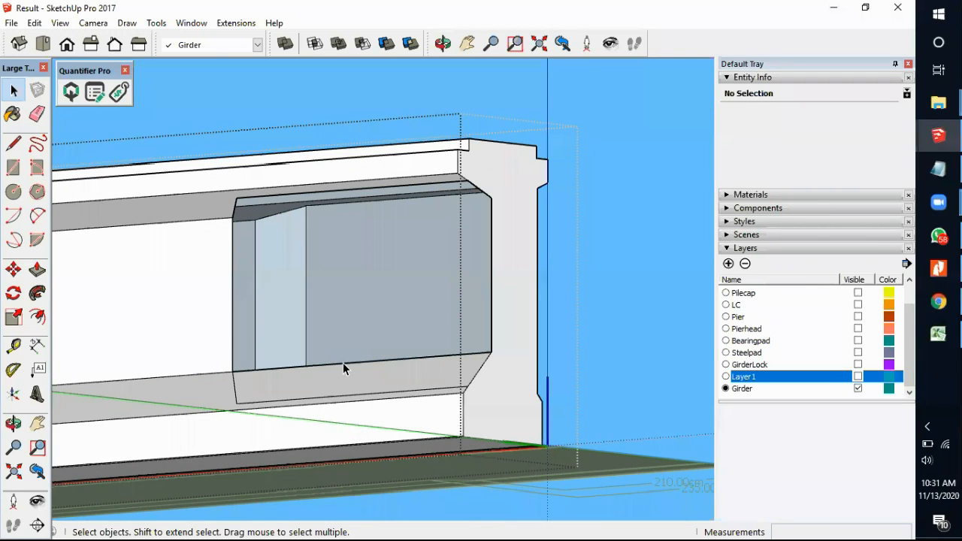
left_click(343, 364)
key("Delete")
Step: Draw a vertical line joining the upper and lower slope corners at the inner end of the opened area
middle_click_drag(279, 354, 323, 369)
left_click(13, 143)
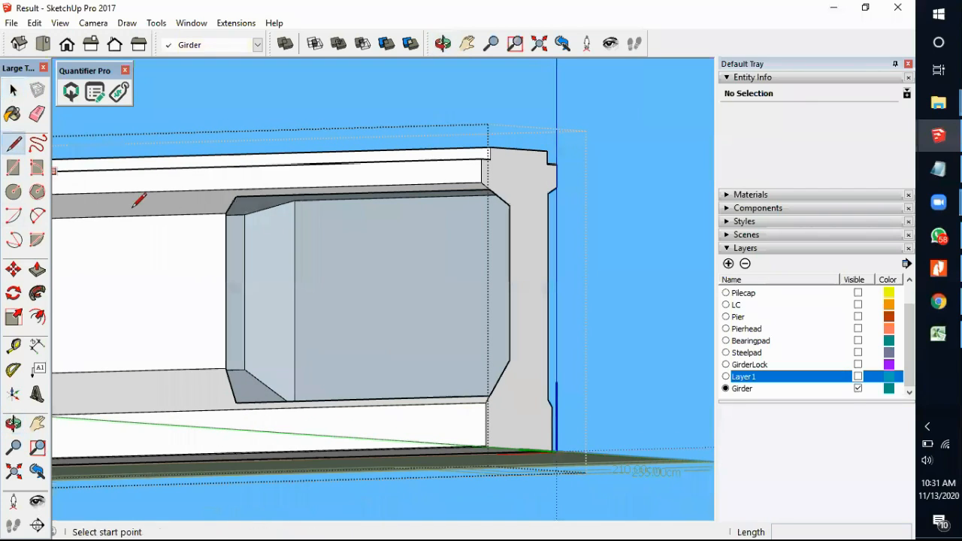
left_click(236, 196)
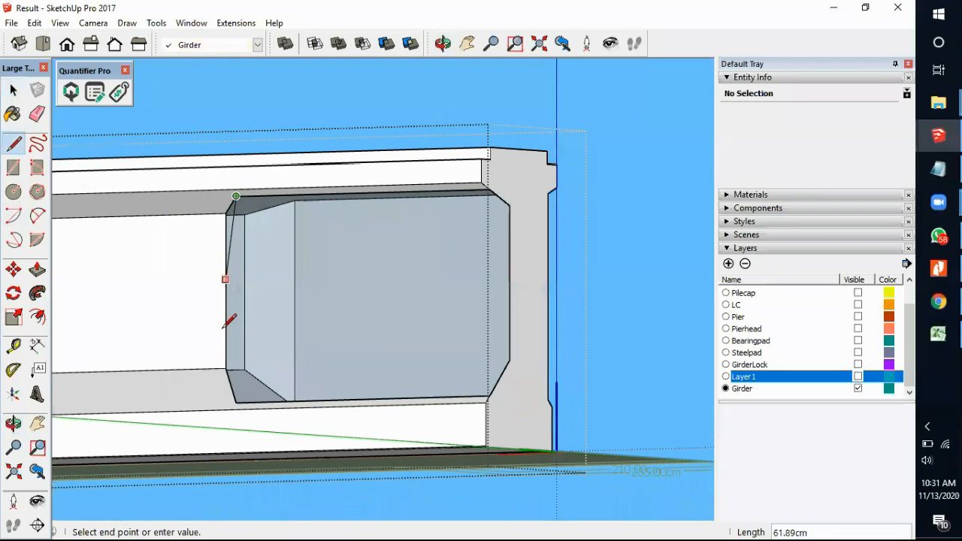
left_click(238, 396)
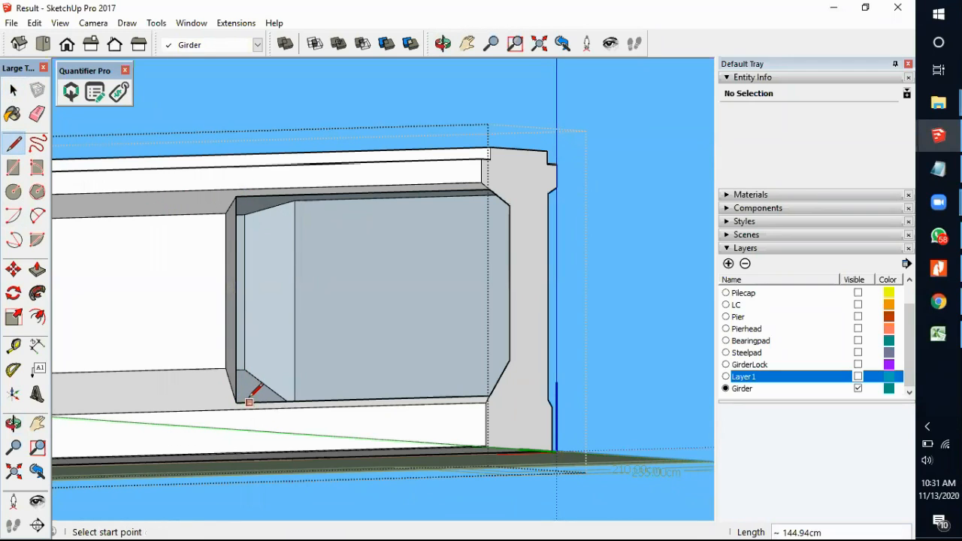
key("space")
Step: Close the thickened side face with a vertical line between the upper and lower slope corners on the girder's end
middle_click_drag(449, 350, 281, 392)
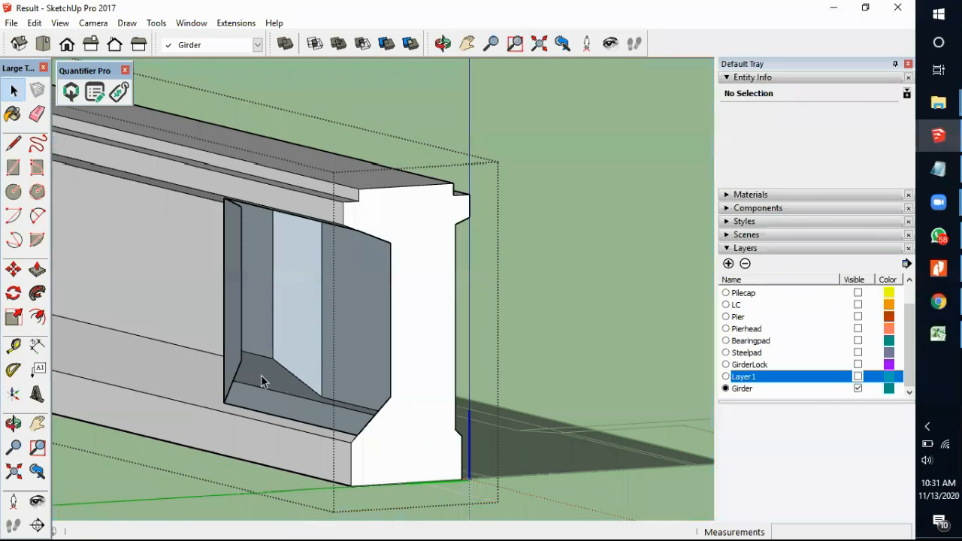
left_click(12, 142)
middle_click_drag(416, 296, 350, 181)
left_click(363, 186)
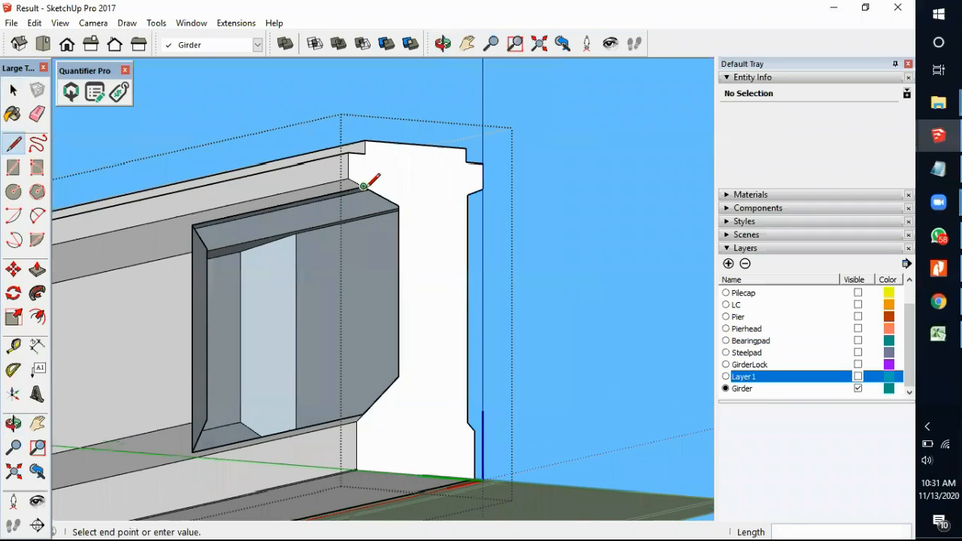
left_click(363, 413)
key("space")
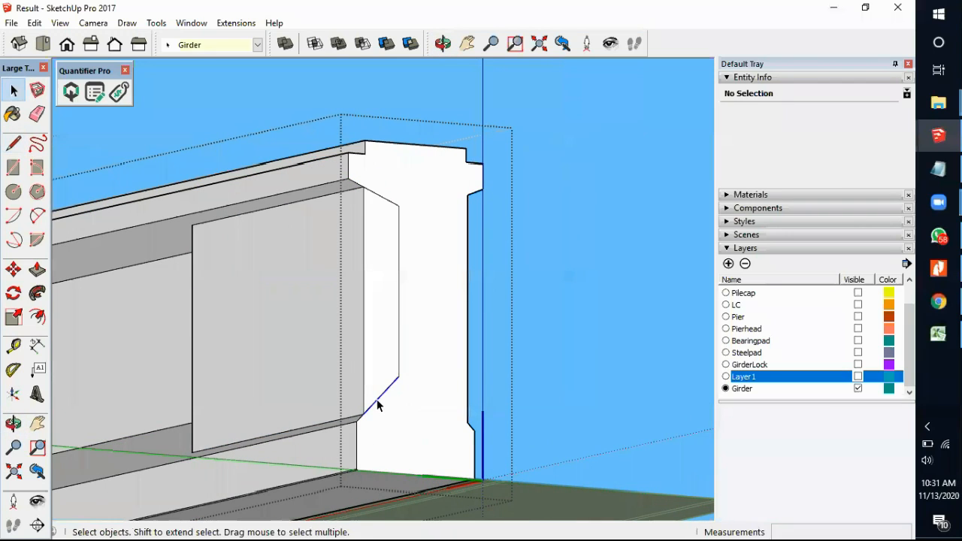
Step: Delete the leftover recessed web and slope edges on the girder's end face and leave the component
left_click(376, 398)
key("Delete")
key("Delete")
scroll(383, 234, "down", 3)
middle_click_drag(389, 324, 144, 360)
left_click(145, 360)
Step: Move the flat reference drawing beside the girder farther away from it and deselect it
middle_click_drag(239, 398, 355, 339)
scroll(337, 337, "down", 5)
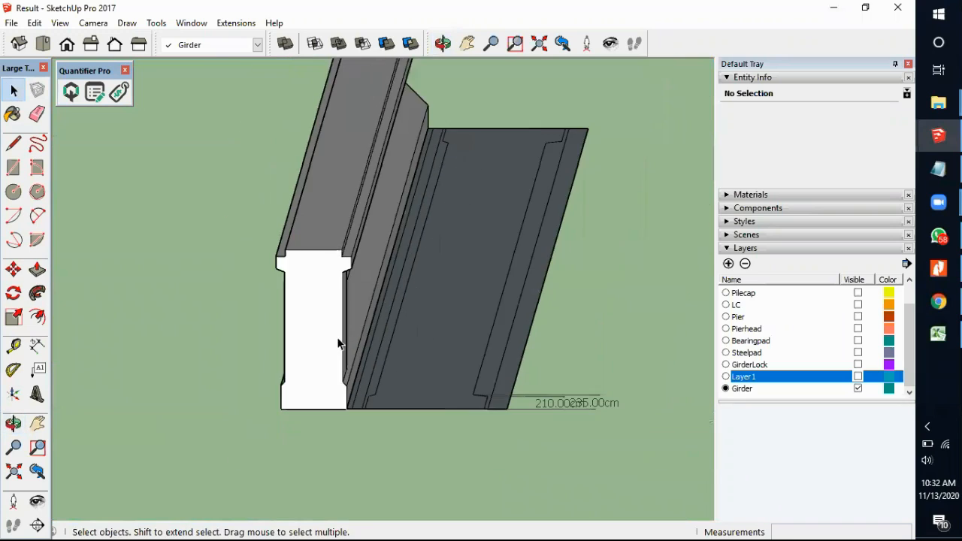
middle_click_drag(301, 354, 294, 380)
left_click(294, 381)
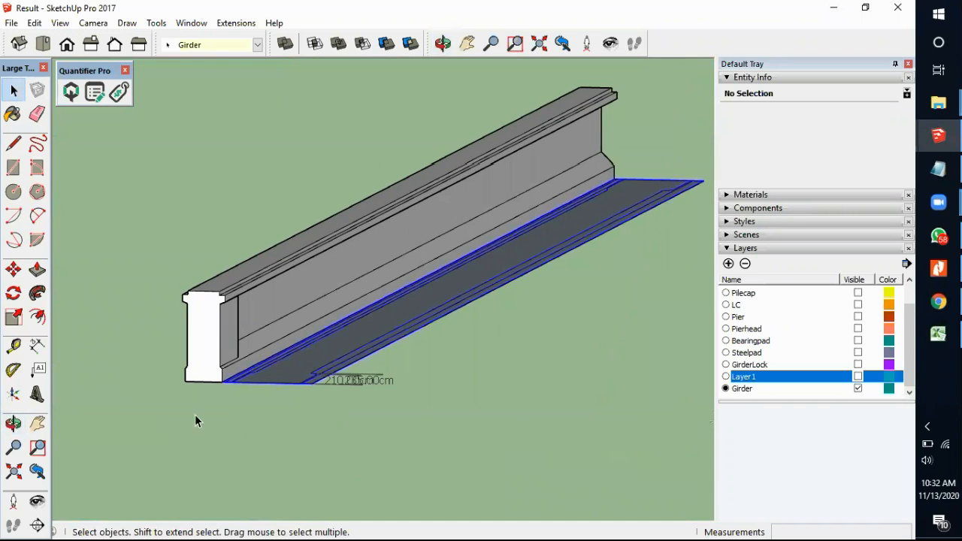
left_click(13, 269)
left_click(196, 402)
left_click(504, 443)
key("space")
left_click(337, 333)
Step: Examine the girder's thickened ends and the tapered transition between the thick end and the web
scroll(315, 330, "up", 2)
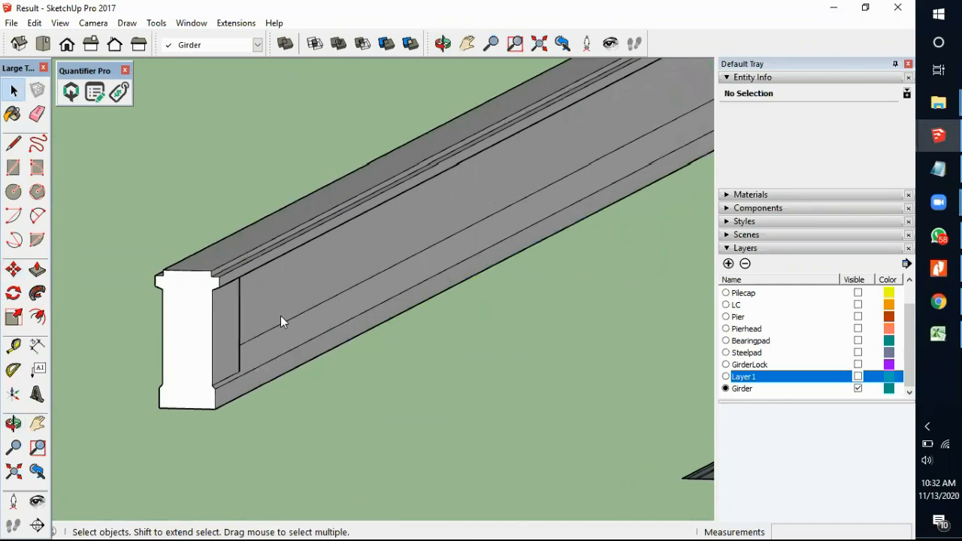
scroll(386, 271, "down", 6)
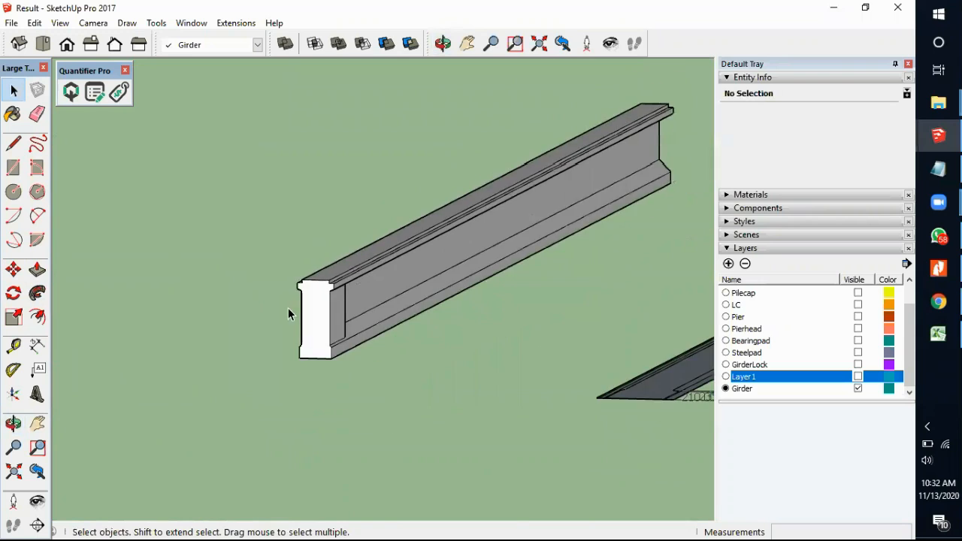
scroll(497, 234, "up", 2)
middle_click_drag(497, 230, 619, 181)
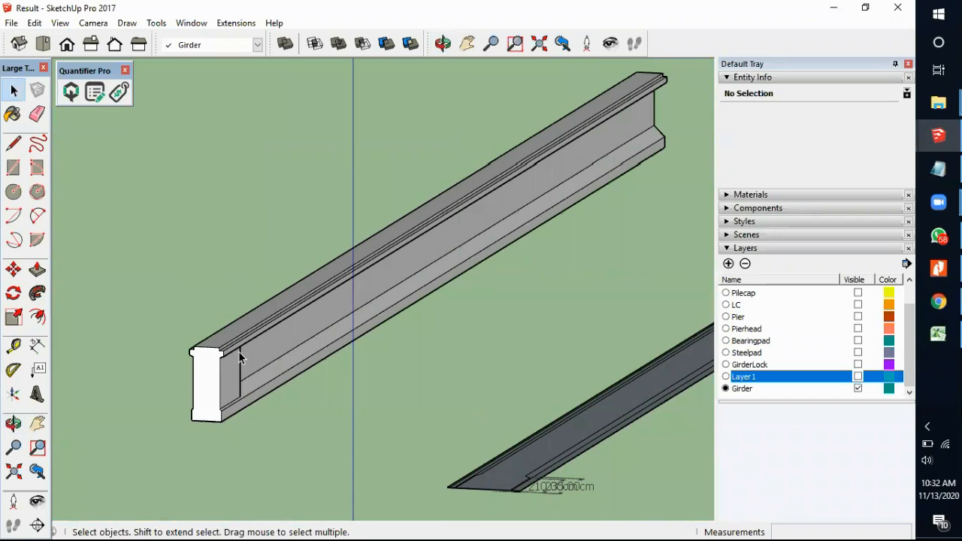
scroll(226, 392, "up", 3)
middle_click_drag(249, 398, 136, 355)
scroll(302, 394, "down", 2)
scroll(316, 395, "up", 4)
middle_click_drag(309, 405, 215, 347)
middle_click_drag(298, 347, 198, 338)
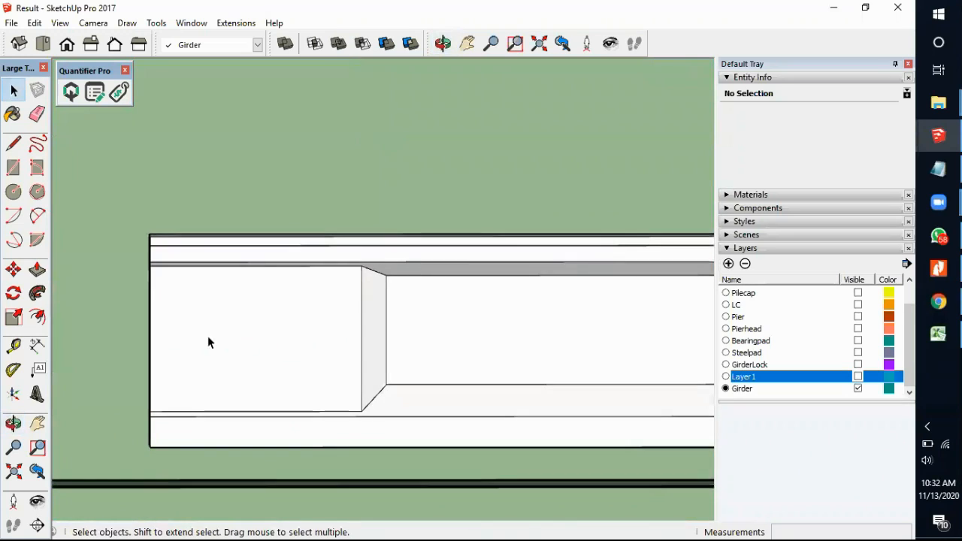
scroll(365, 351, "up", 4)
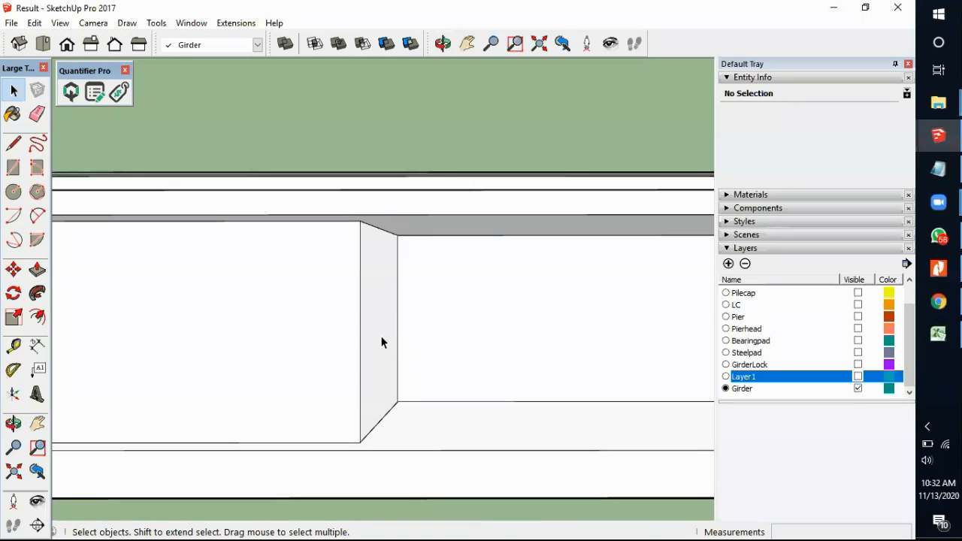
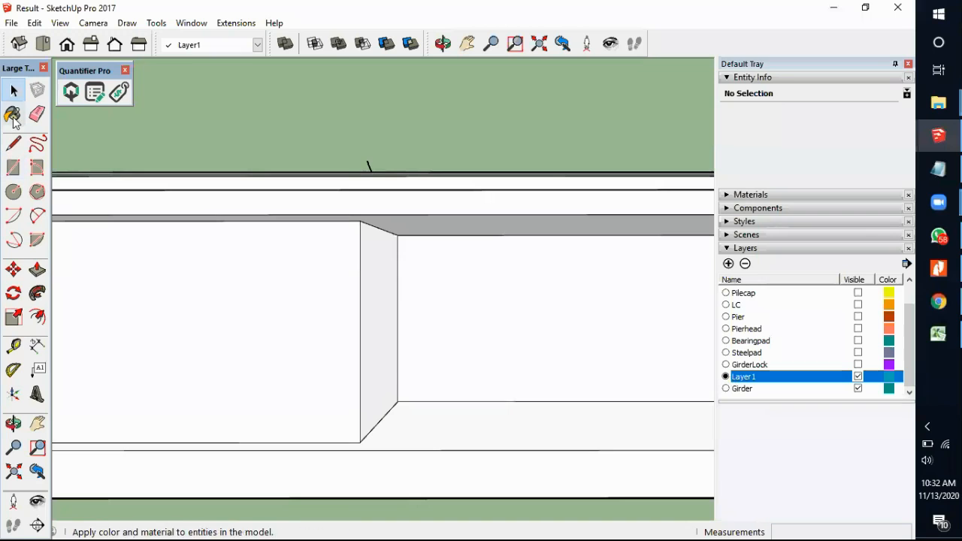
Step: Trace the upper, inner vertical and lower edges of the tapered transition with lines on Layer1, outside the girder component
left_click(13, 142)
scroll(391, 240, "up", 2)
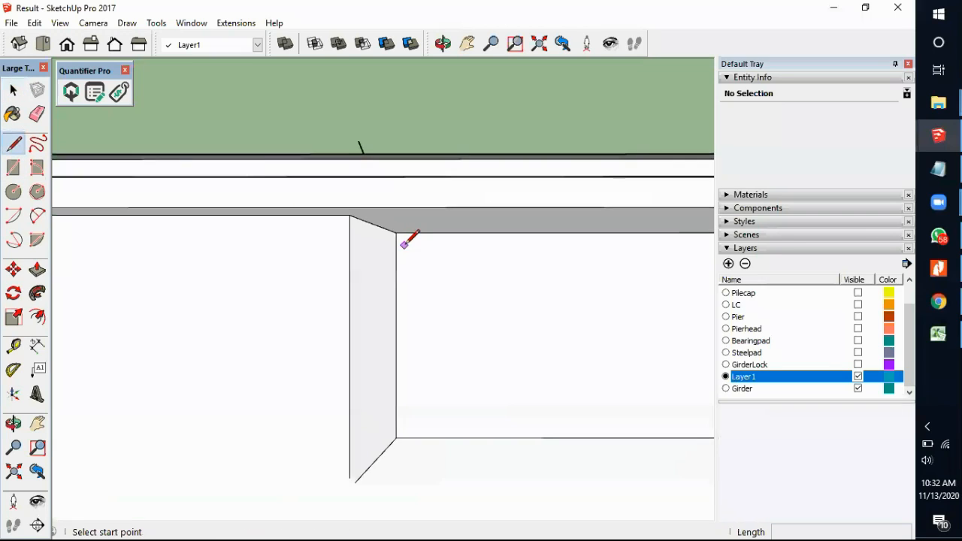
left_click(346, 213)
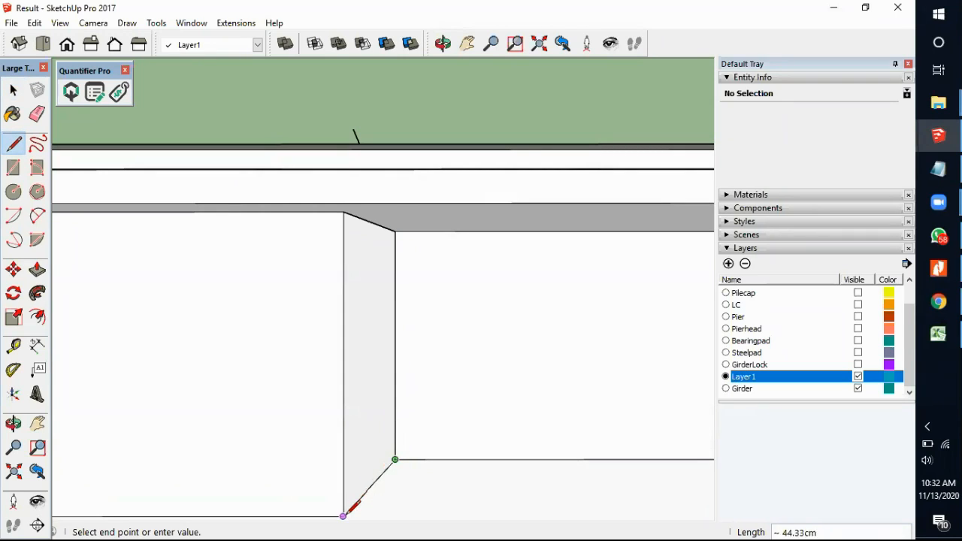
left_click(344, 516)
scroll(443, 387, "down", 2)
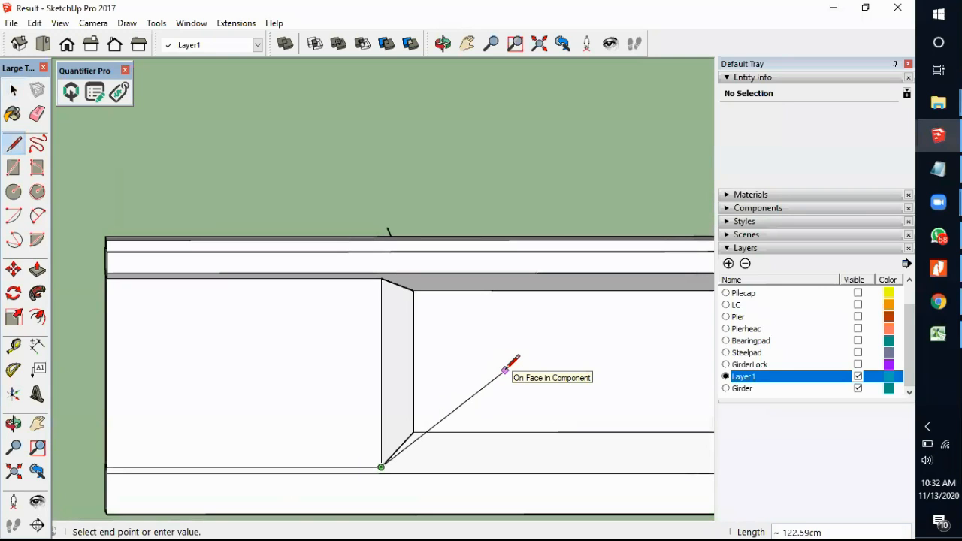
key("space")
middle_click_drag(314, 339, 415, 395)
scroll(375, 293, "down", 2)
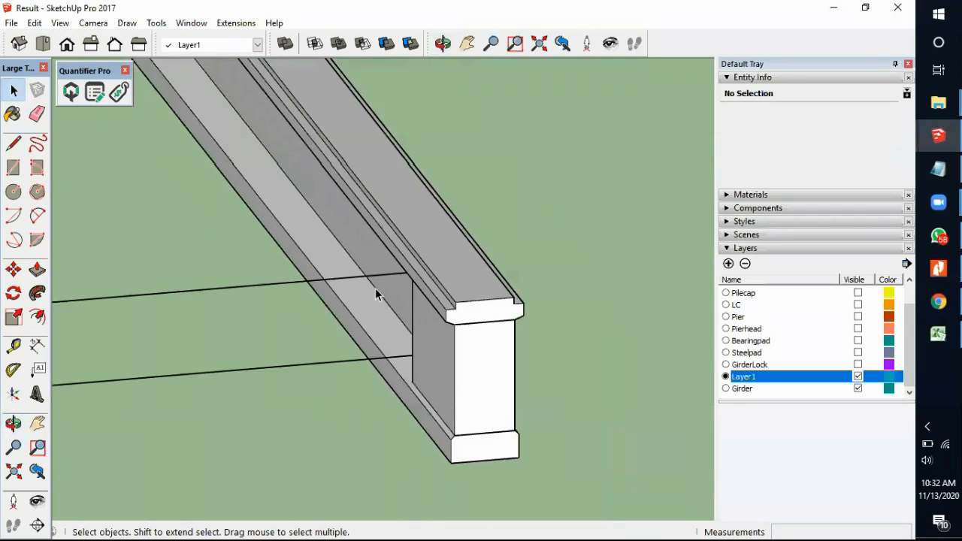
scroll(481, 443, "up", 2)
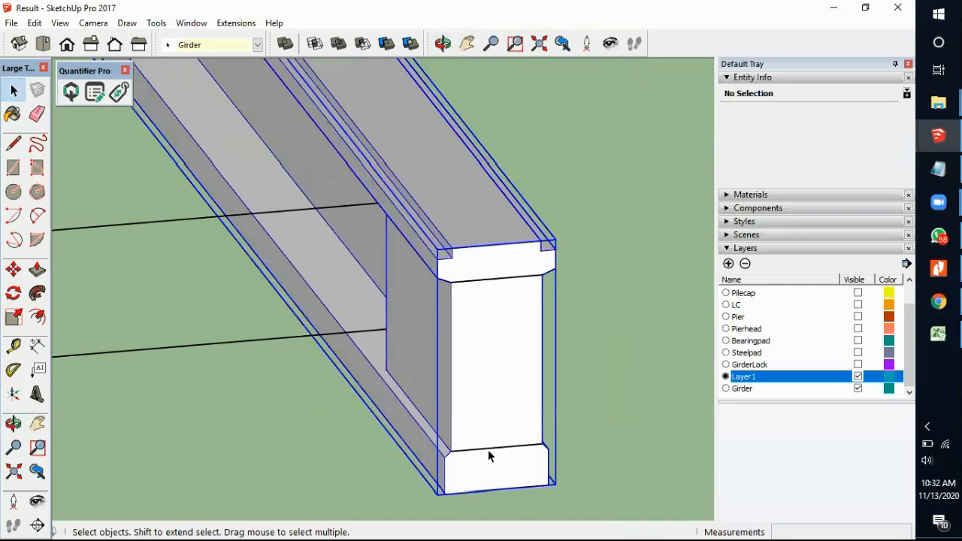
Step: Delete the horizontal edge above the bottom flange on the girder's end face and the leftover line extending out from the web
left_click(488, 449)
key("Delete")
left_click(290, 338)
key("Delete")
Step: Retrace the edges of the tapered transition beside the end block, from its upper flange corner to its lower web corner
middle_click_drag(223, 226, 60, 199)
left_click(13, 143)
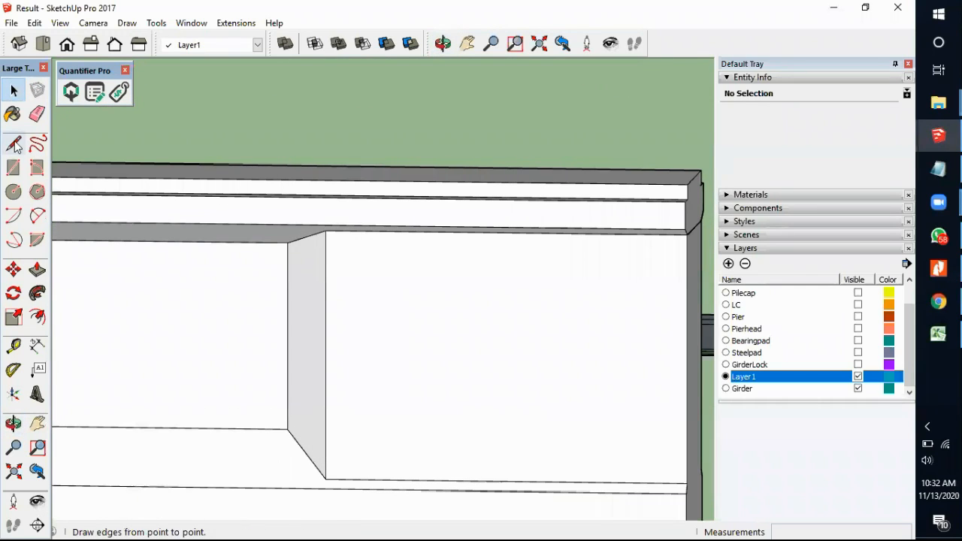
scroll(319, 268, "up", 2)
left_click(331, 213)
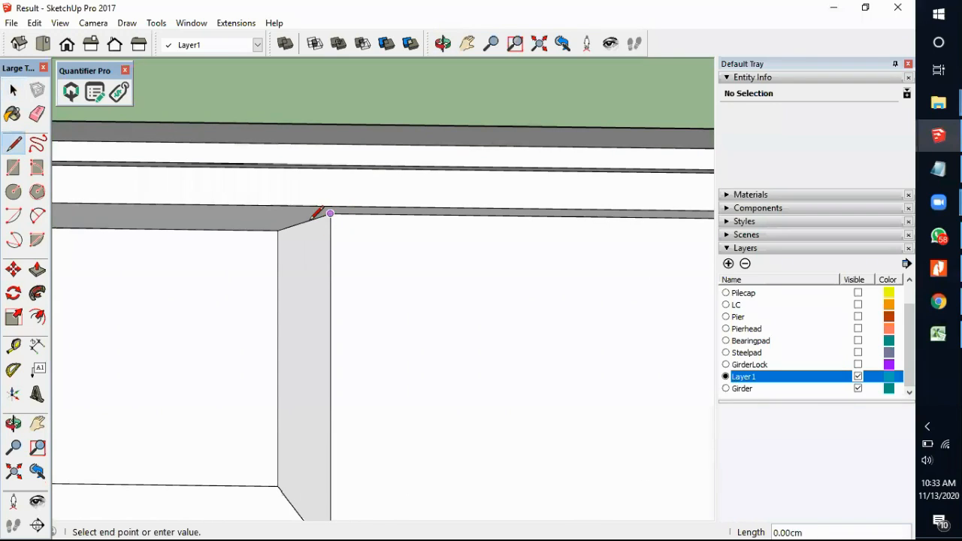
left_click(279, 485)
scroll(276, 470, "down", 3)
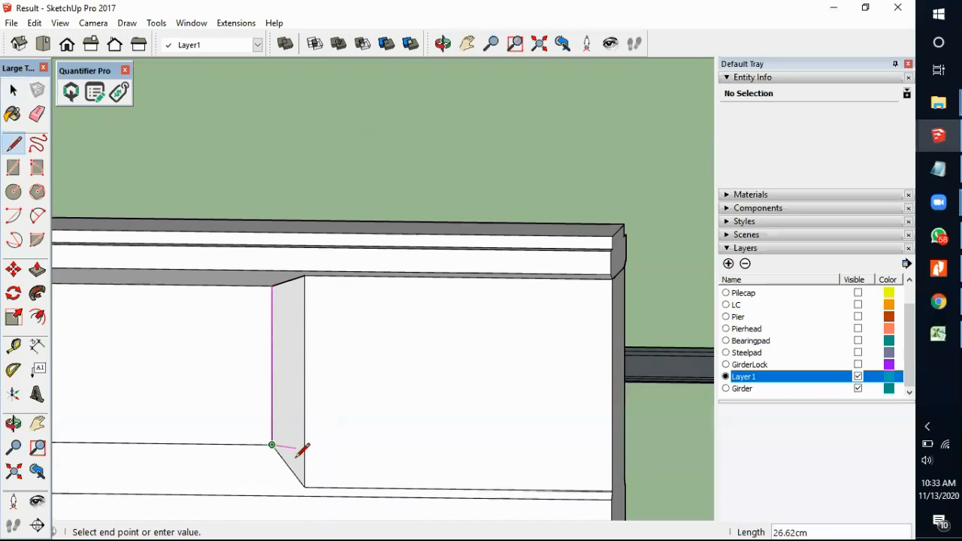
key("space")
scroll(323, 391, "down", 3)
middle_click_drag(376, 367, 199, 488)
scroll(325, 356, "down", 3)
scroll(326, 357, "up", 1)
middle_click_drag(330, 376, 421, 369)
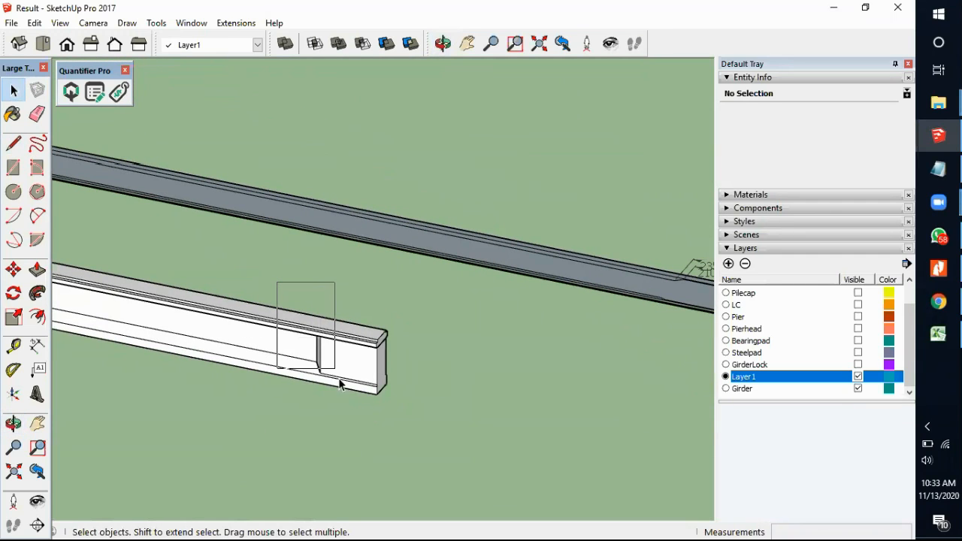
left_click_drag(353, 415, 375, 411)
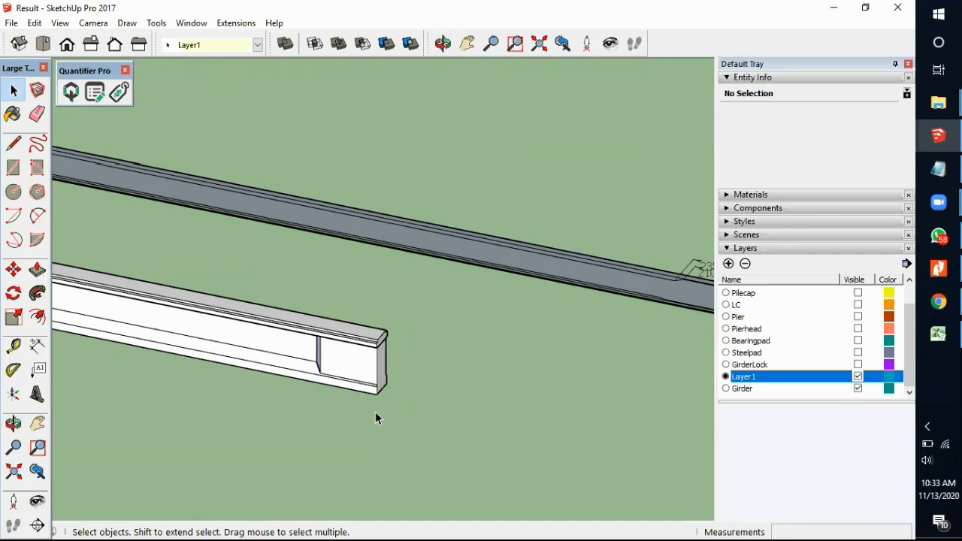
Step: Draw a lengthwise centre line along the girder's top face, from the midpoint of one end edge to the other end
middle_click_drag(413, 410, 151, 351)
scroll(346, 217, "up", 2)
scroll(345, 216, "down", 2)
middle_click_drag(391, 219, 125, 393)
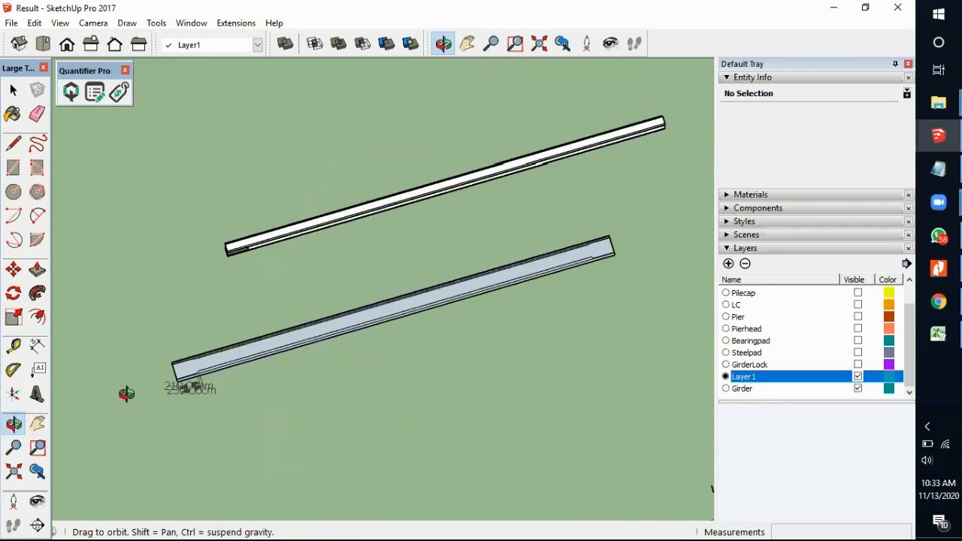
scroll(442, 181, "up", 4)
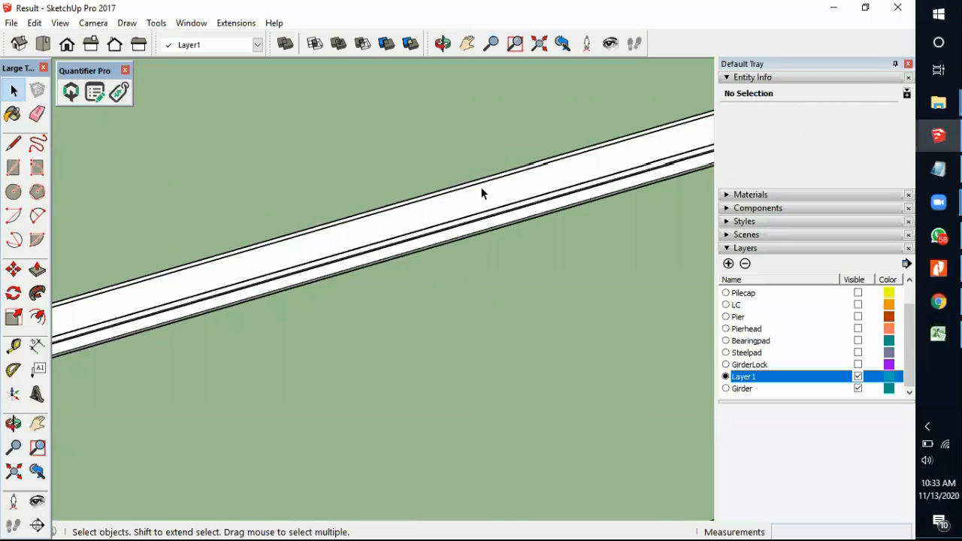
scroll(482, 193, "down", 3)
scroll(140, 308, "up", 3)
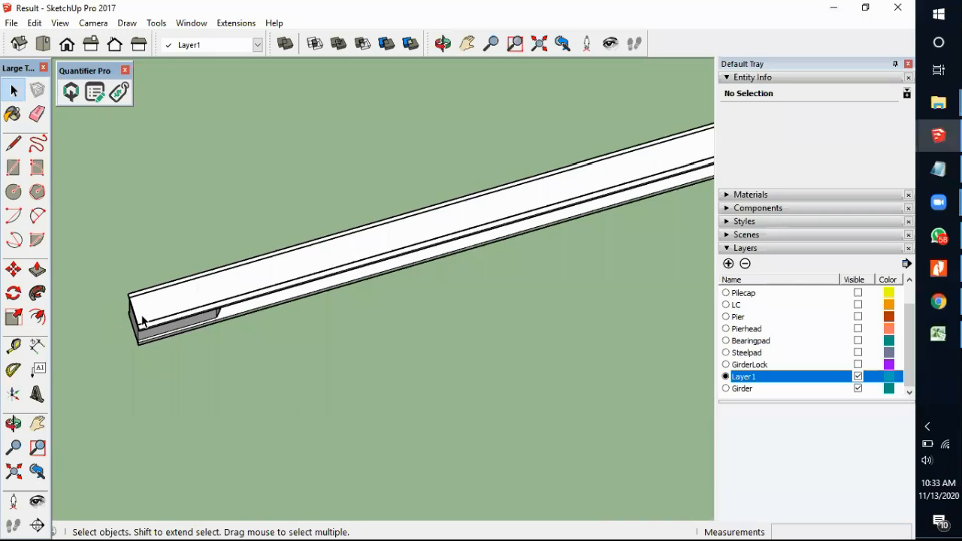
scroll(143, 321, "up", 2)
mouse_move(150, 322)
middle_mouse_down()
mouse_move(208, 266)
mouse_move(223, 224)
mouse_move(171, 276)
mouse_move(154, 279)
middle_mouse_up()
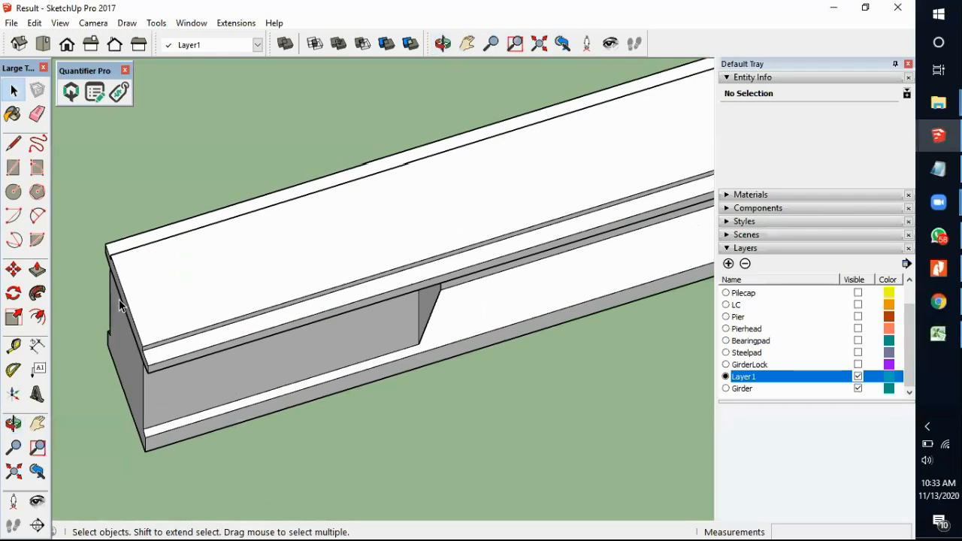
left_click(13, 143)
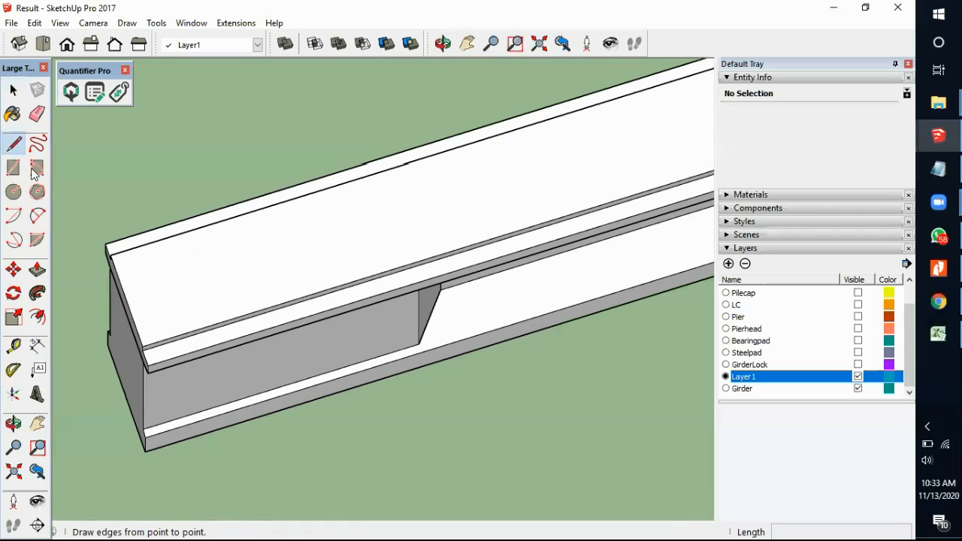
left_click(125, 300)
scroll(82, 376, "down", 6)
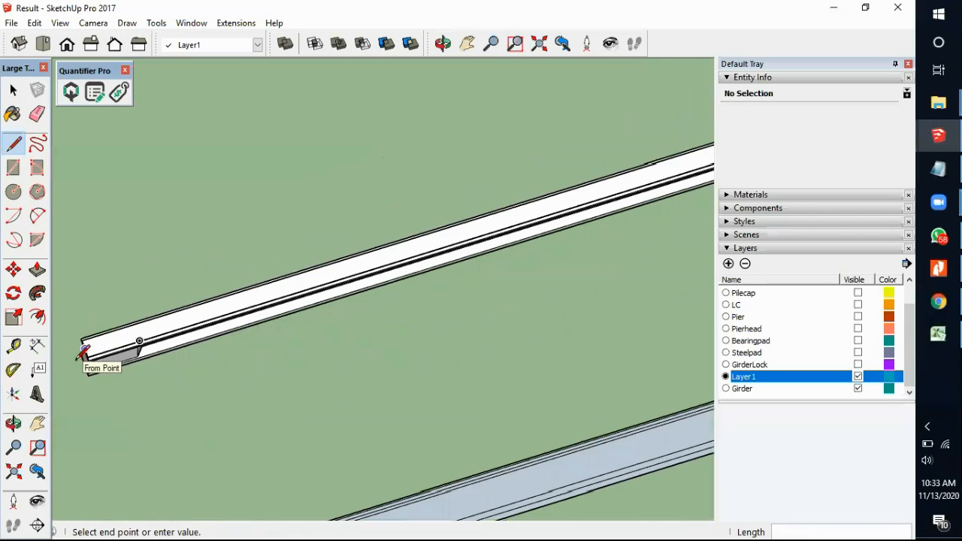
scroll(81, 353, "down", 2)
scroll(496, 222, "up", 6)
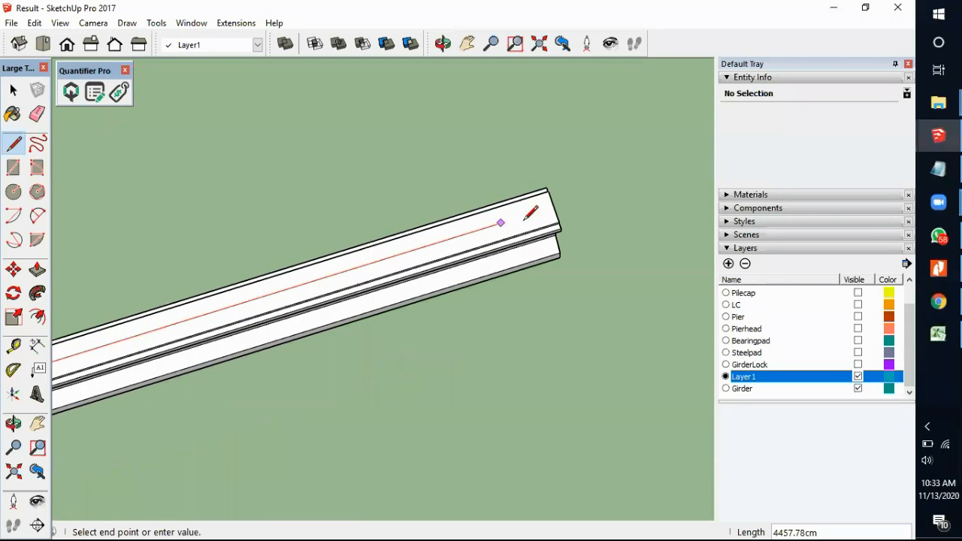
left_click(552, 200)
key("space")
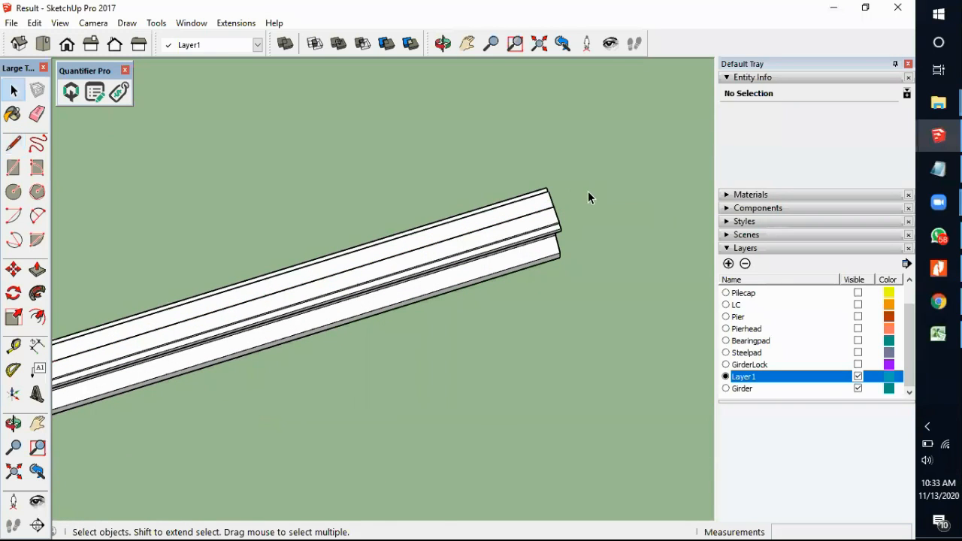
Step: Select the transition edges on both sides of the notched girder end, leaving the horizontal end-face edge out of the selection
scroll(601, 184, "down", 2)
scroll(620, 178, "down", 3)
scroll(325, 280, "up", 5)
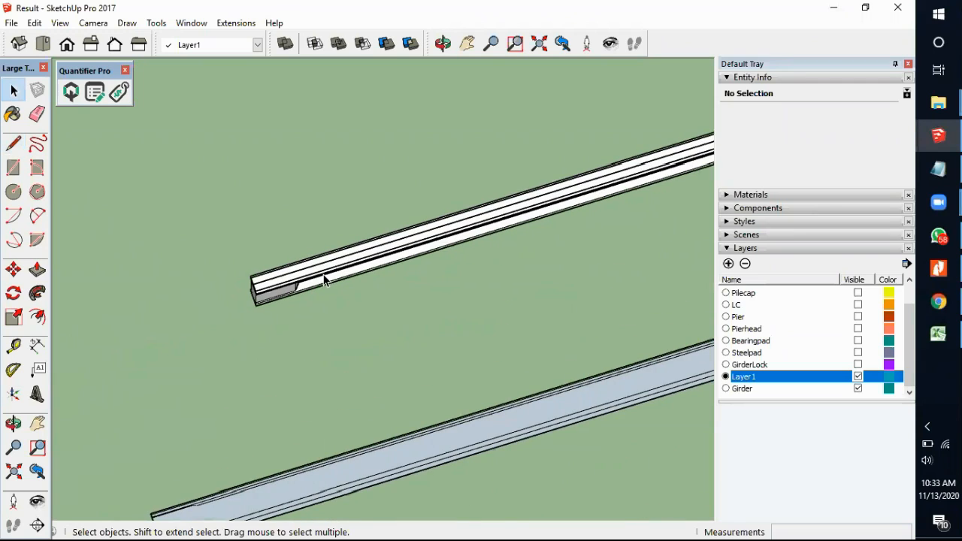
left_click_drag(218, 235, 389, 361)
middle_click_drag(316, 311, 351, 67)
scroll(300, 278, "up", 4)
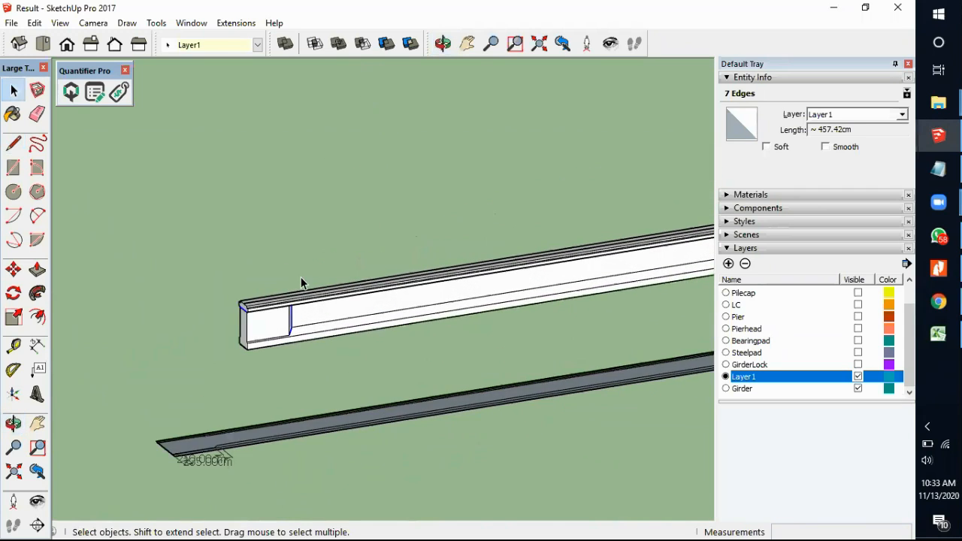
middle_click_drag(294, 312, 404, 362)
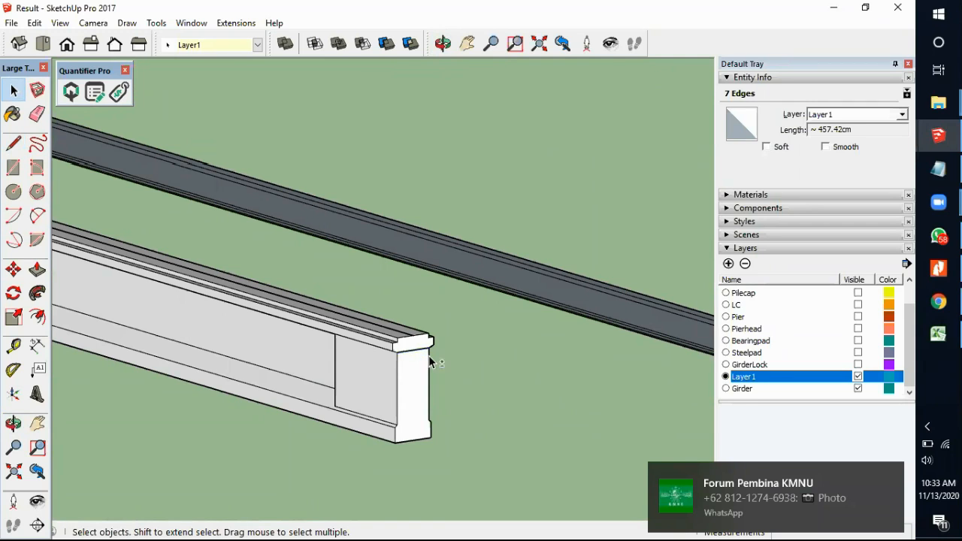
middle_click_drag(416, 347, 371, 319)
scroll(451, 304, "down", 3)
middle_click_drag(453, 305, 468, 368)
key("space")
scroll(441, 293, "up", 5)
scroll(450, 252, "down", 3)
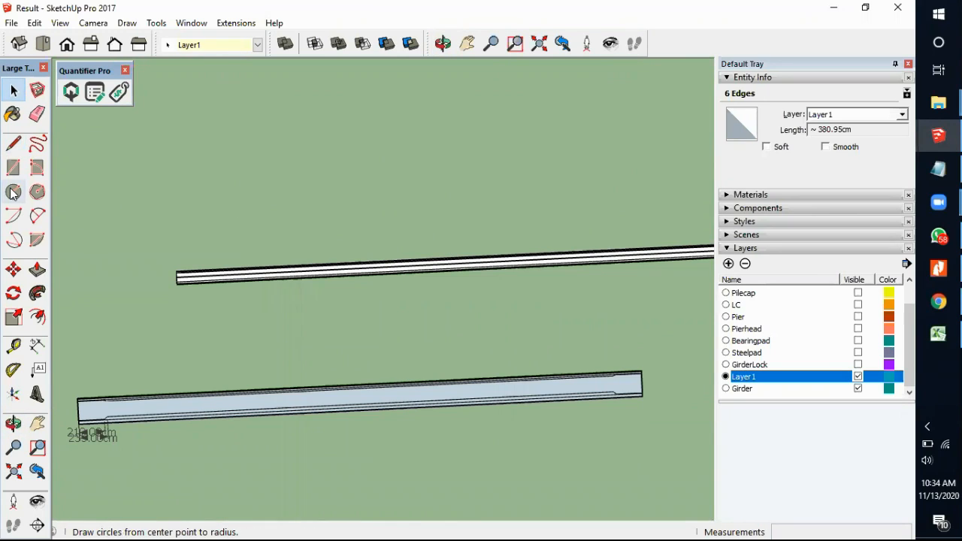
Step: Rotate a copy of the selected transition edges about the top centre line's midpoint onto the girder's opposite end
left_click(13, 293)
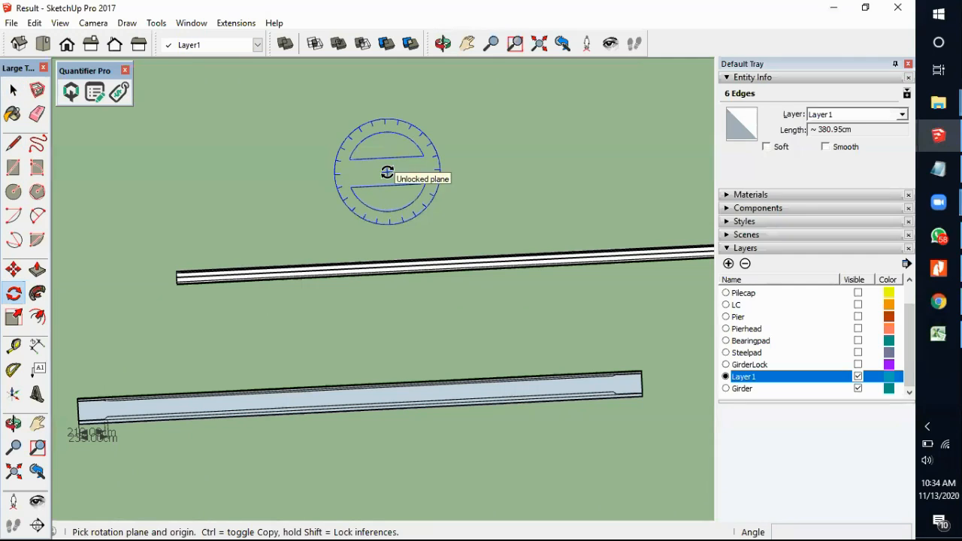
scroll(456, 241, "up", 3)
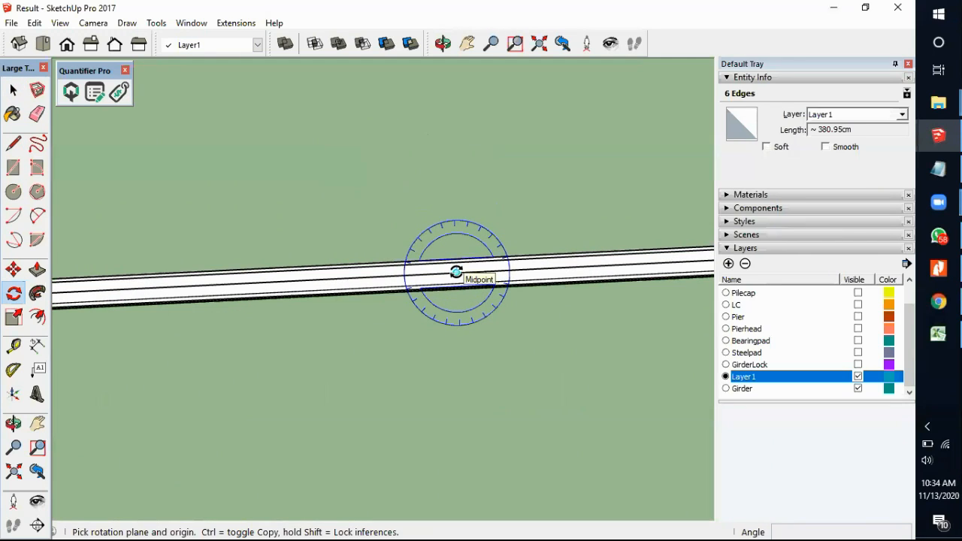
left_click(456, 271)
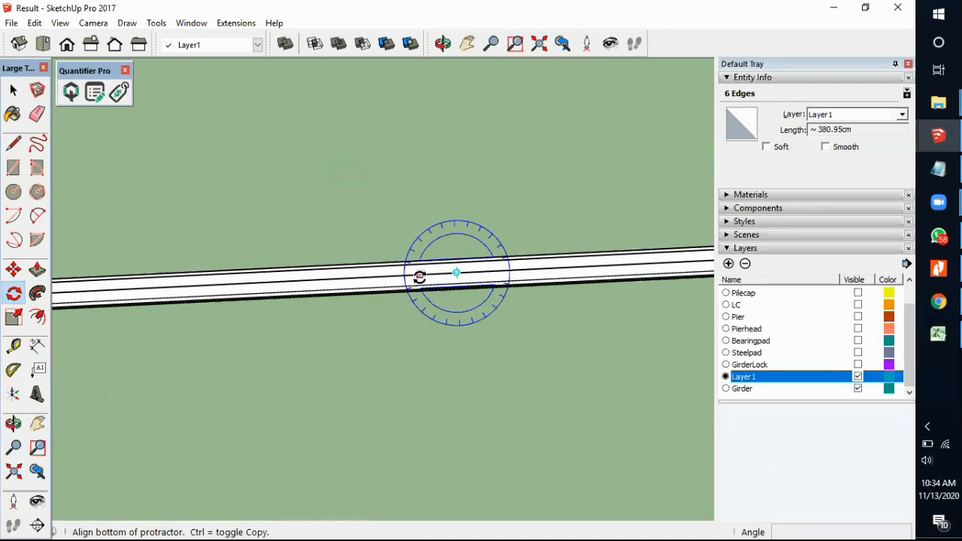
left_click(369, 276)
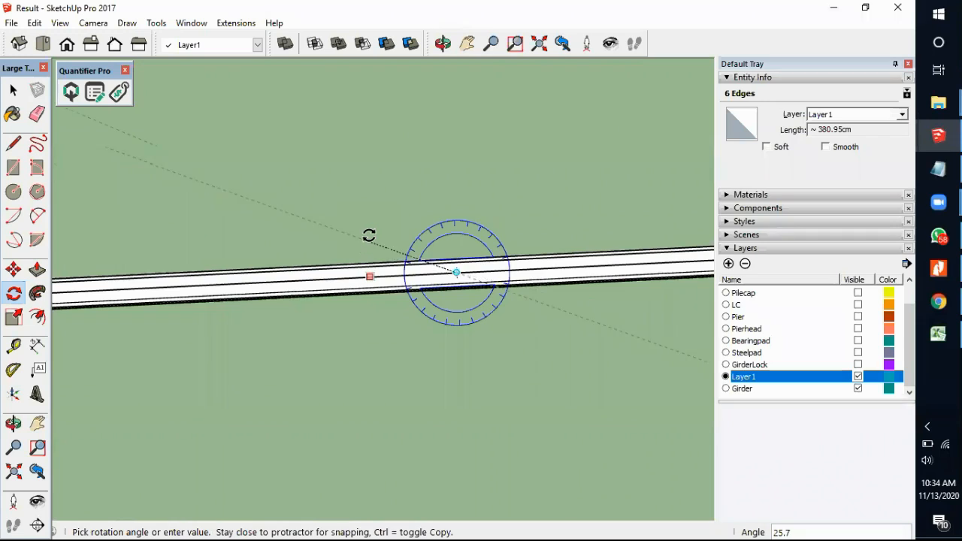
scroll(371, 231, "down", 3)
scroll(371, 232, "down", 1)
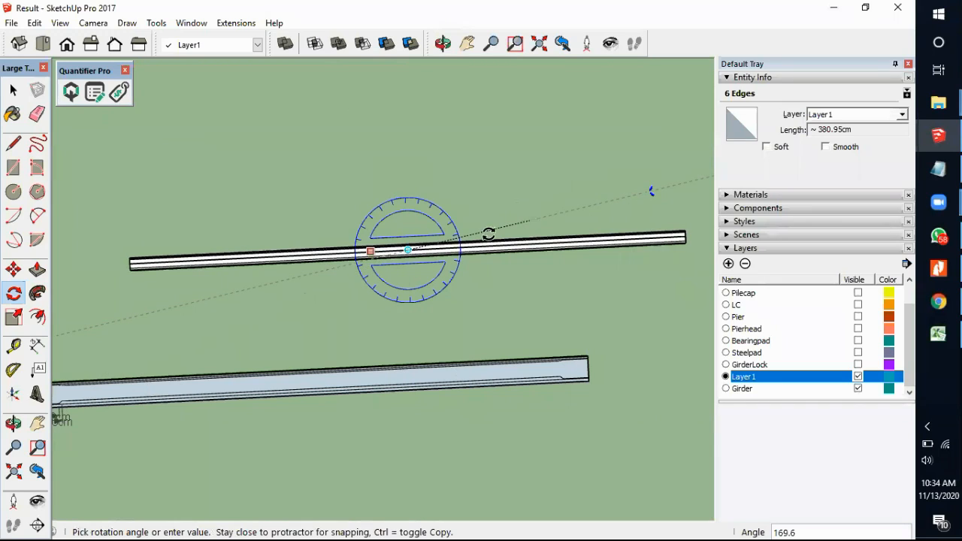
scroll(599, 239, "up", 2)
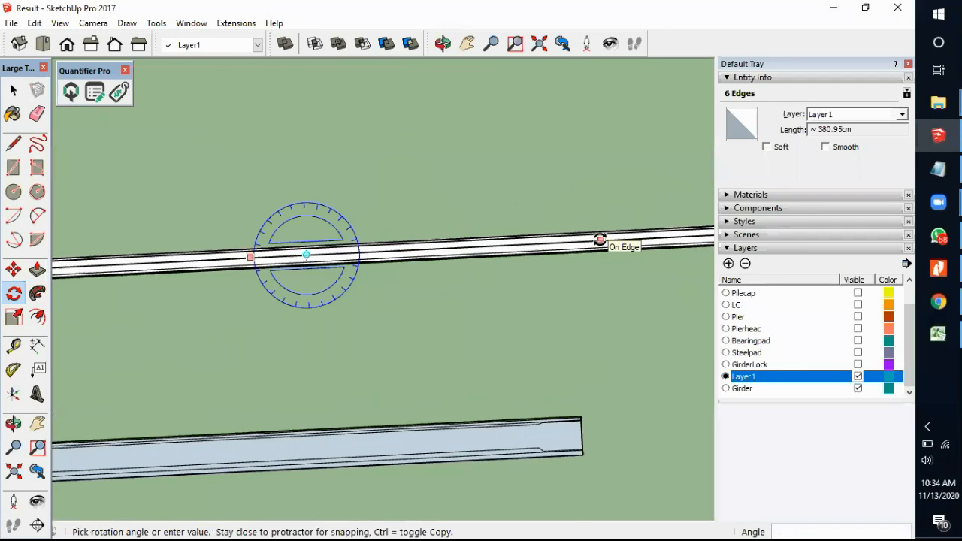
scroll(599, 240, "up", 1)
key("Escape")
key("space")
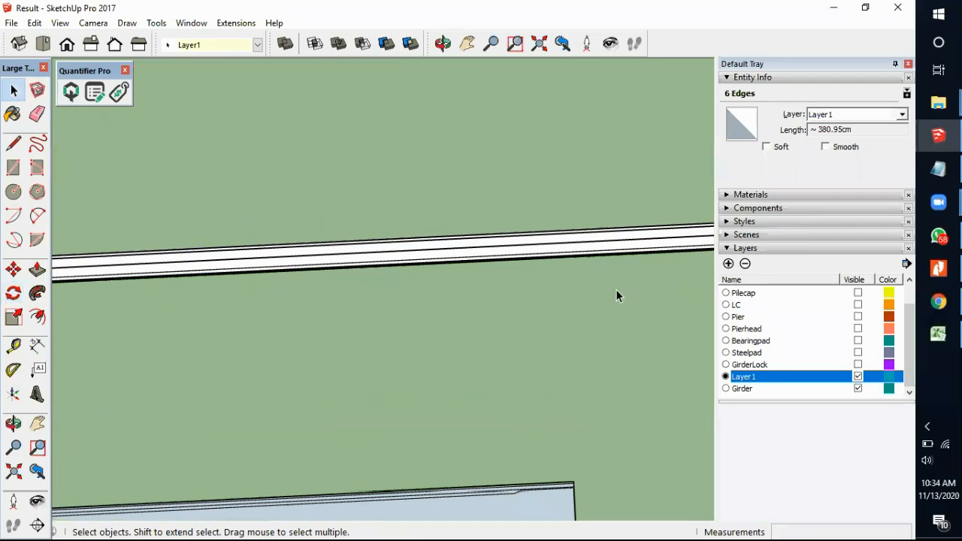
Step: Retrace the copied transition edges and draw a 210 cm line from their upper tip to the girder's end, under the top flange
left_click(620, 287)
middle_click_drag(621, 287, 439, 73)
scroll(439, 73, "down", 2)
scroll(581, 177, "up", 3)
scroll(559, 205, "up", 2)
middle_click_drag(552, 218, 548, 36)
scroll(536, 228, "up", 3)
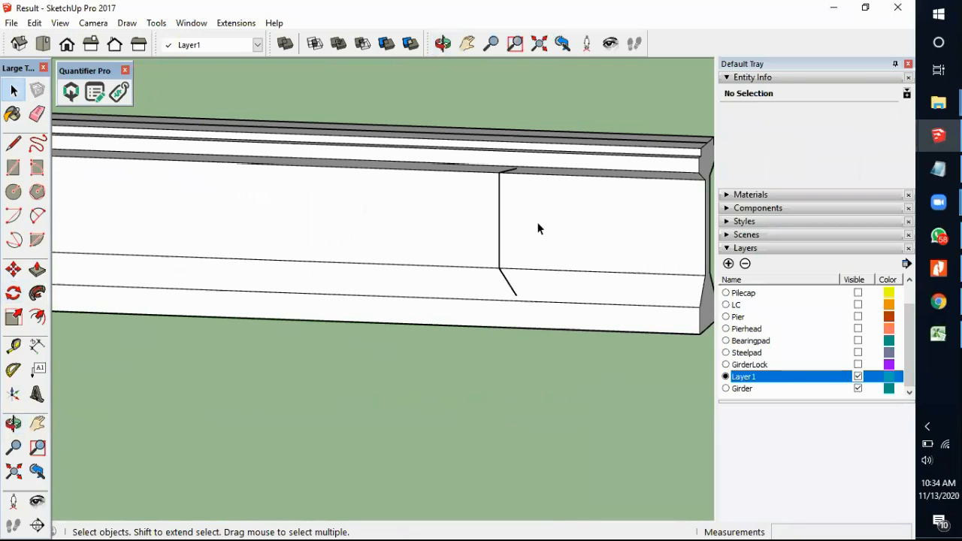
scroll(505, 178, "up", 3)
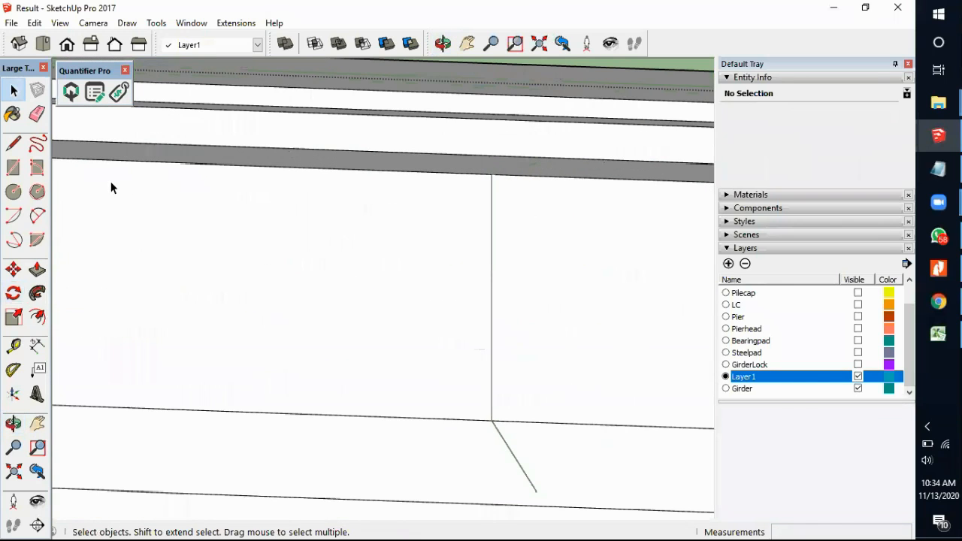
left_click(13, 144)
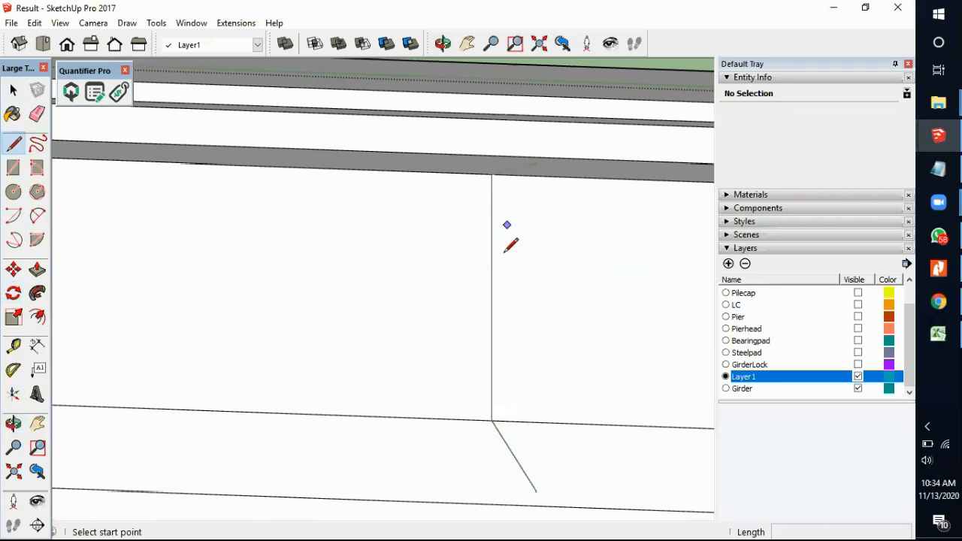
left_click(536, 492)
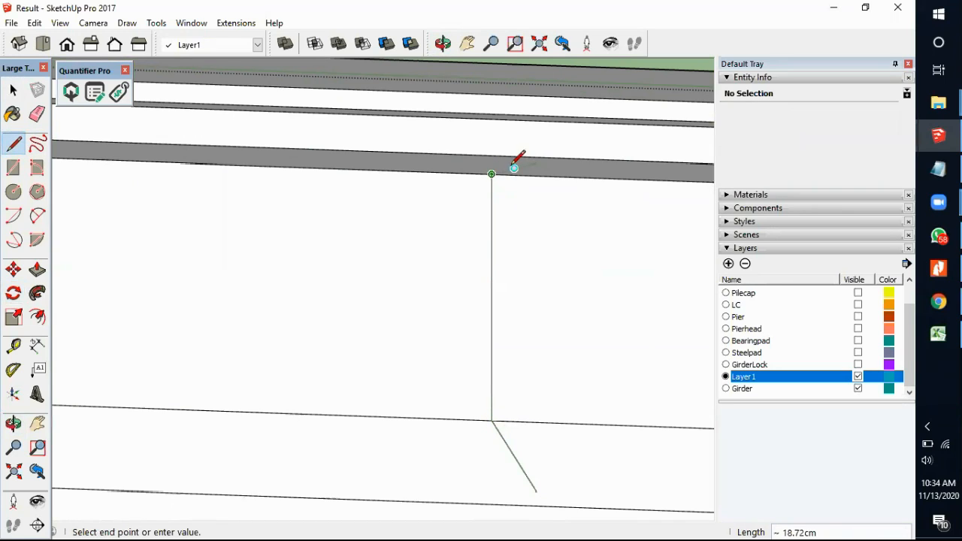
mouse_move(537, 185)
middle_mouse_down()
mouse_move(551, 161)
mouse_move(538, 151)
middle_mouse_up()
scroll(323, 204, "down", 6)
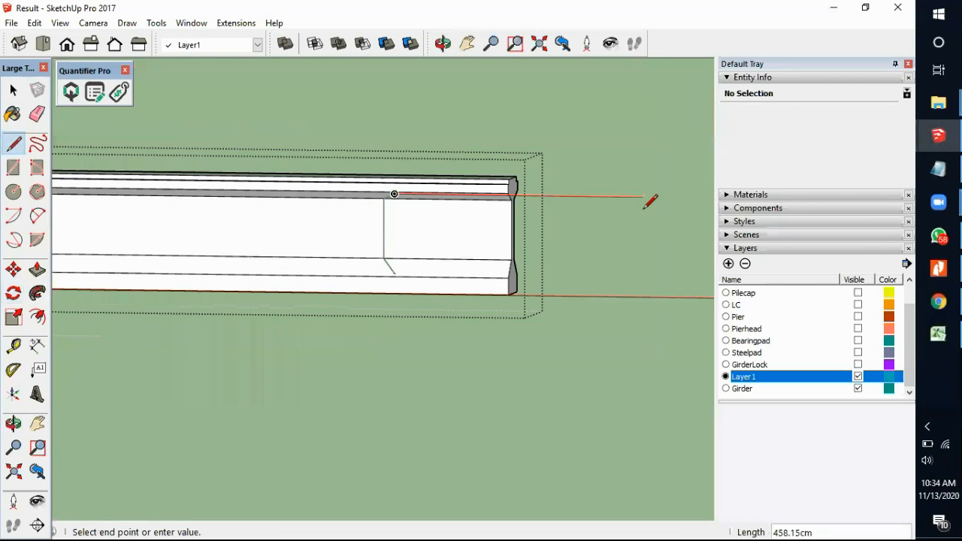
scroll(503, 191, "up", 5)
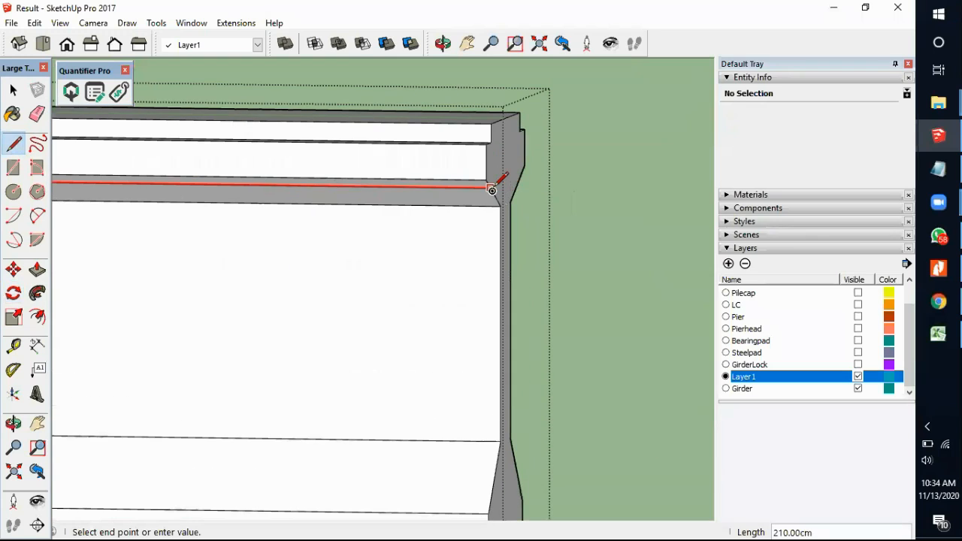
left_click(491, 185)
Step: Draw a line along the lower flange slope from the copied transition's lower tip to the girder's end
scroll(556, 184, "down", 3)
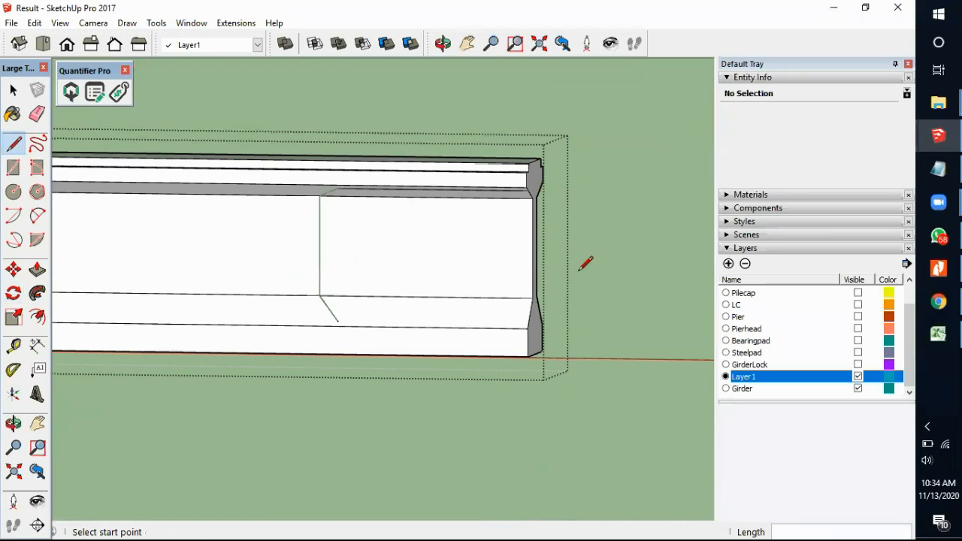
scroll(337, 321, "up", 2)
left_click(333, 322)
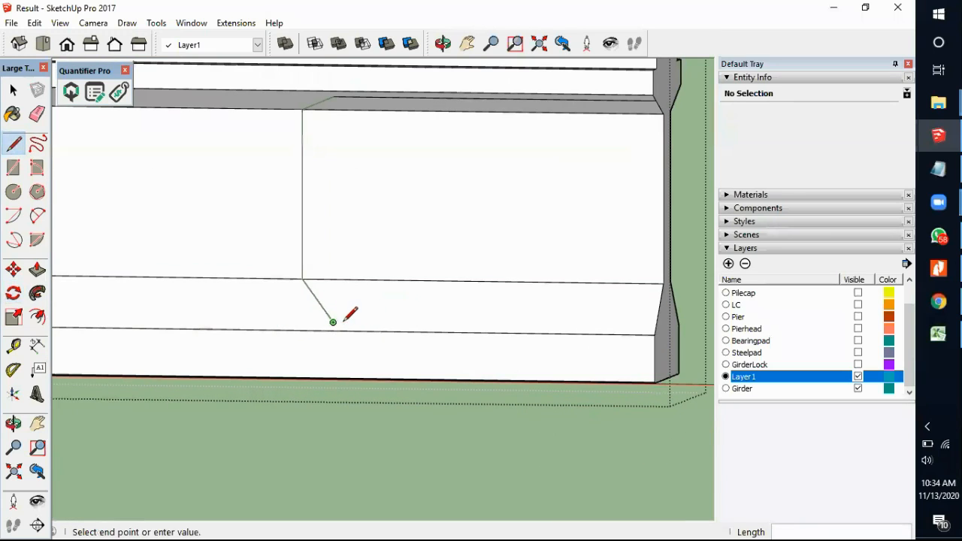
left_click(661, 324)
key("space")
Step: Delete the web's lower and upper horizontal edges between the copied transition and the girder's end to open up the recessed faces
left_click(553, 291)
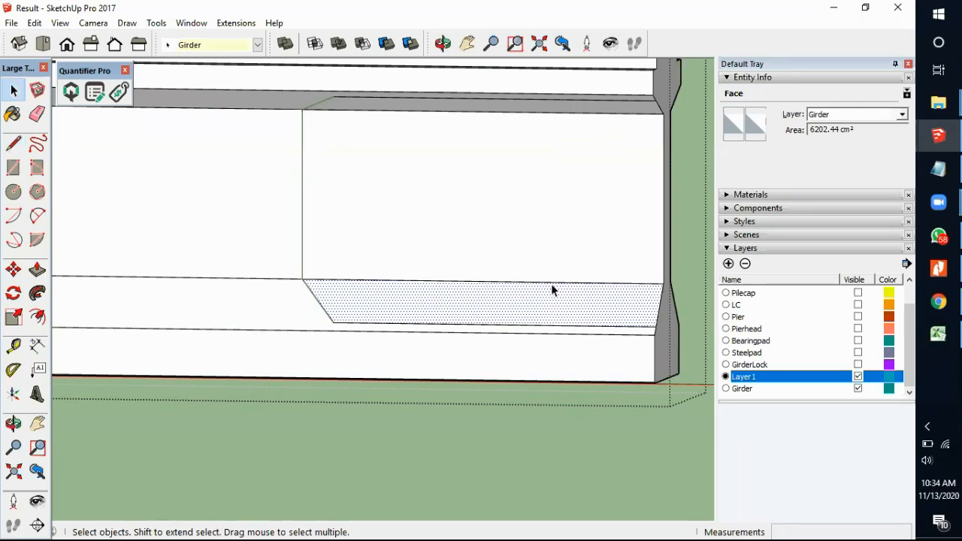
left_click(552, 284)
key("Delete")
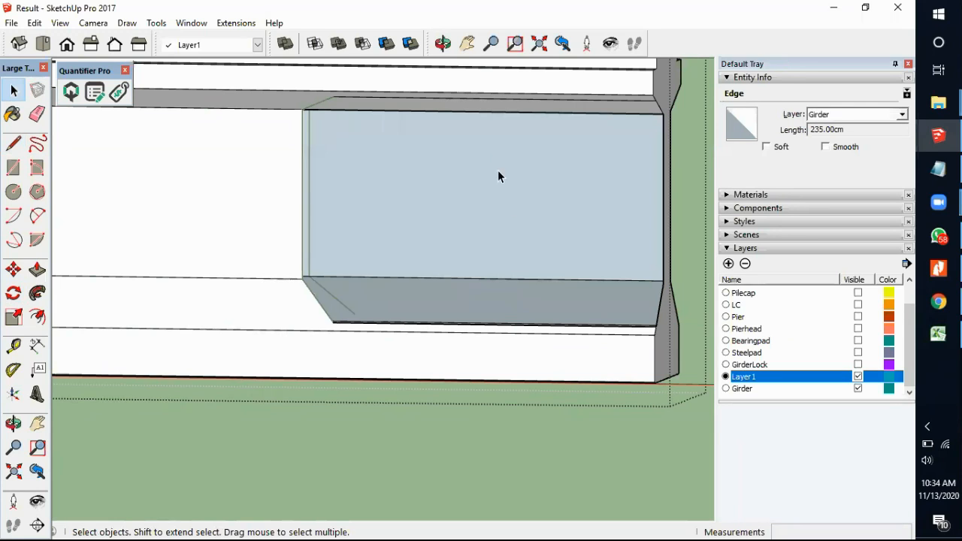
left_click(493, 112)
scroll(536, 264, "down", 3)
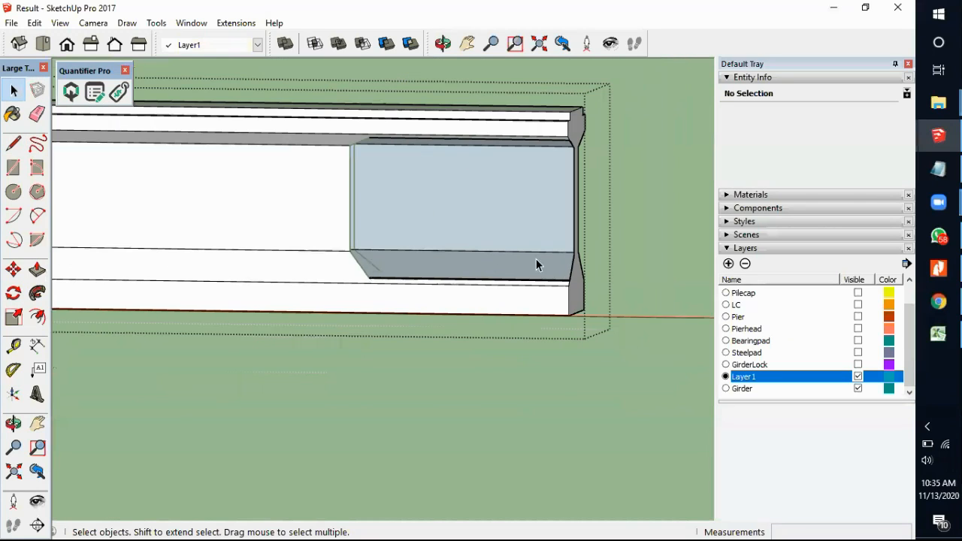
Step: Draw a vertical line on the girder's end face joining the end points of the new upper and lower flange lines
middle_click_drag(537, 264, 307, 292)
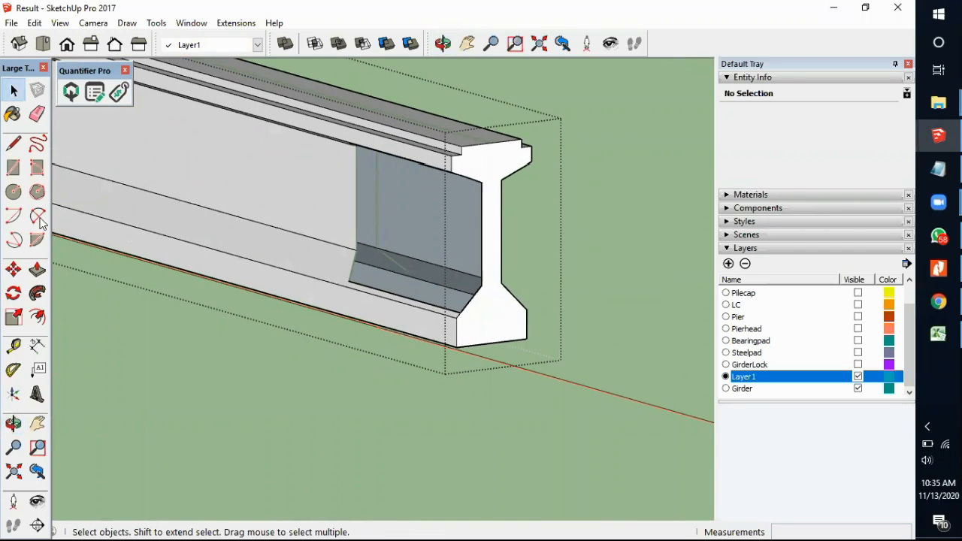
left_click(12, 142)
middle_click_drag(476, 244, 516, 187)
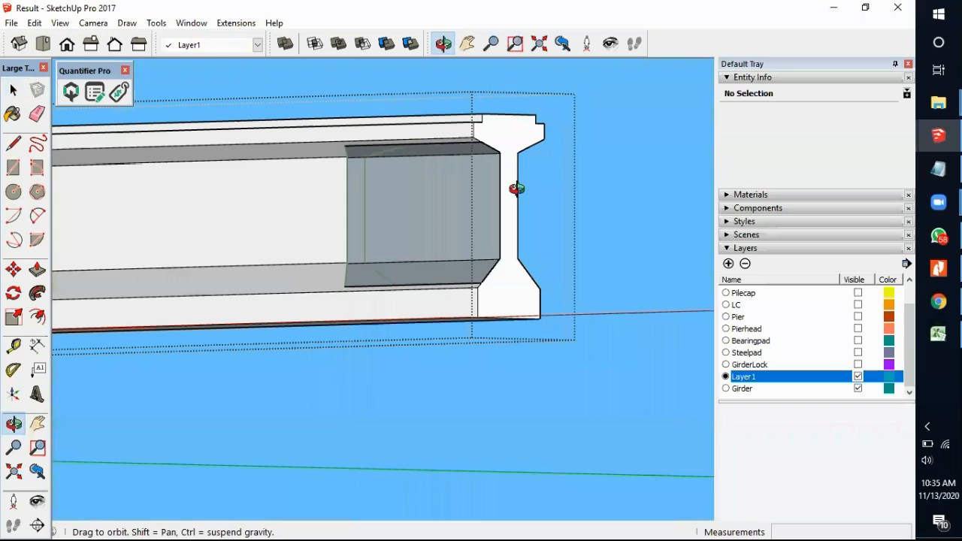
scroll(494, 150, "up", 5)
left_click(455, 115)
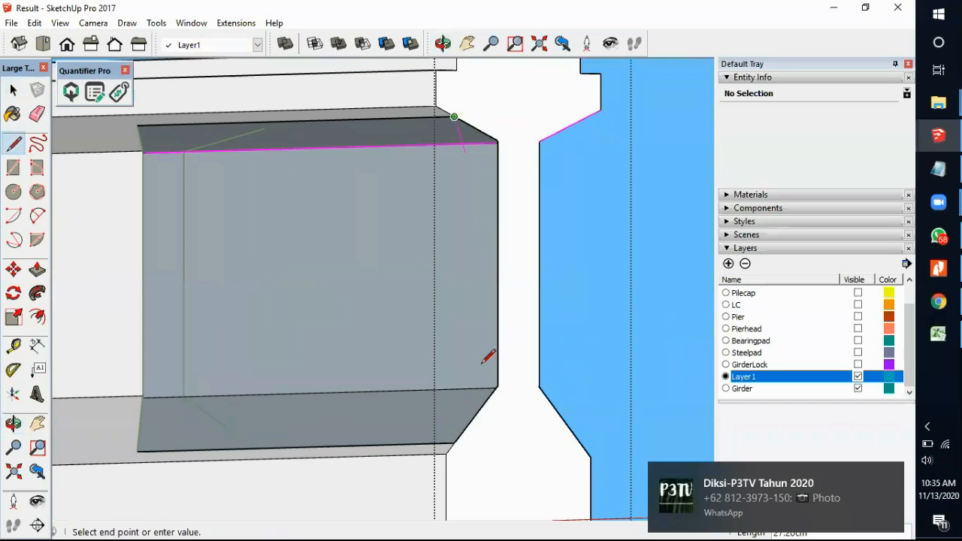
left_click(454, 442)
key("space")
Step: Draw a vertical line between the copied transition's upper and lower tips to close the end block's side face
scroll(453, 451, "down", 3)
middle_click_drag(454, 451, 435, 375)
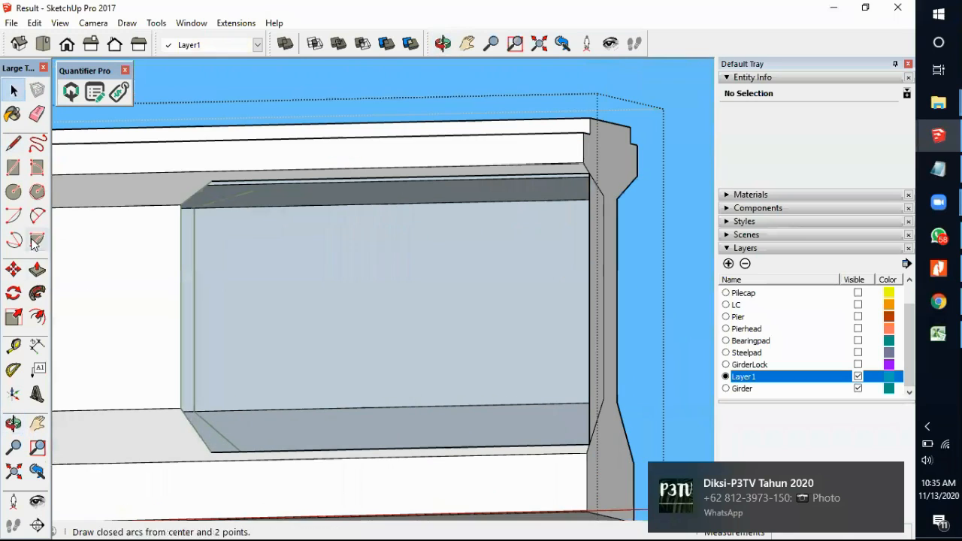
left_click(13, 142)
left_click(212, 181)
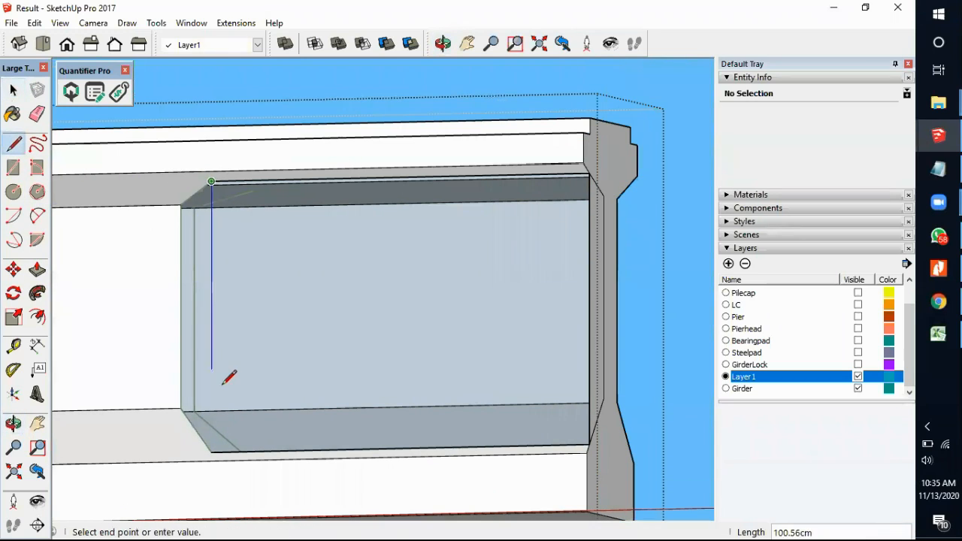
left_click(211, 451)
key("space")
Step: Delete the leftover web profile edges inside the thickened side of the girder's end face
scroll(228, 441, "down", 3)
middle_click_drag(220, 365, 208, 405)
scroll(456, 268, "up", 5)
middle_click_drag(457, 316, 343, 273)
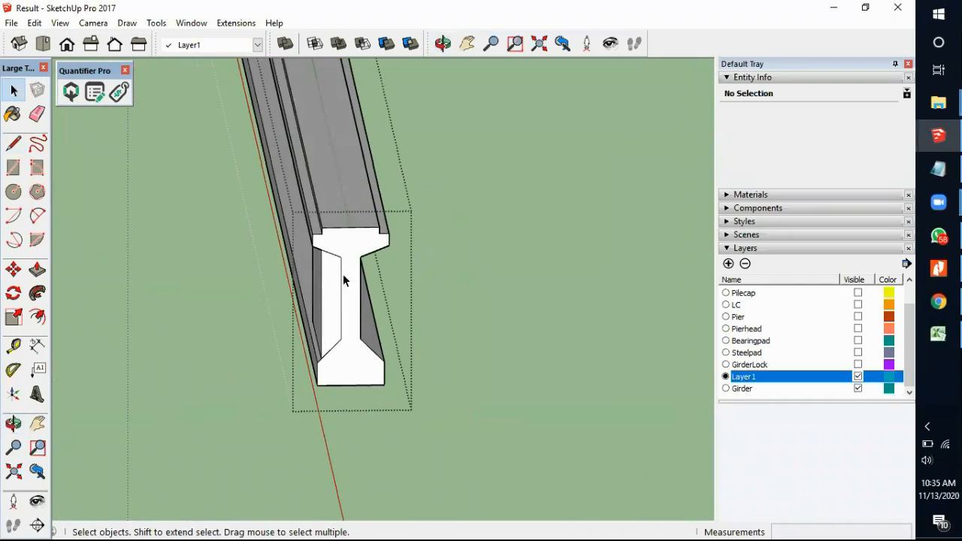
scroll(334, 256, "up", 2)
left_click(332, 254)
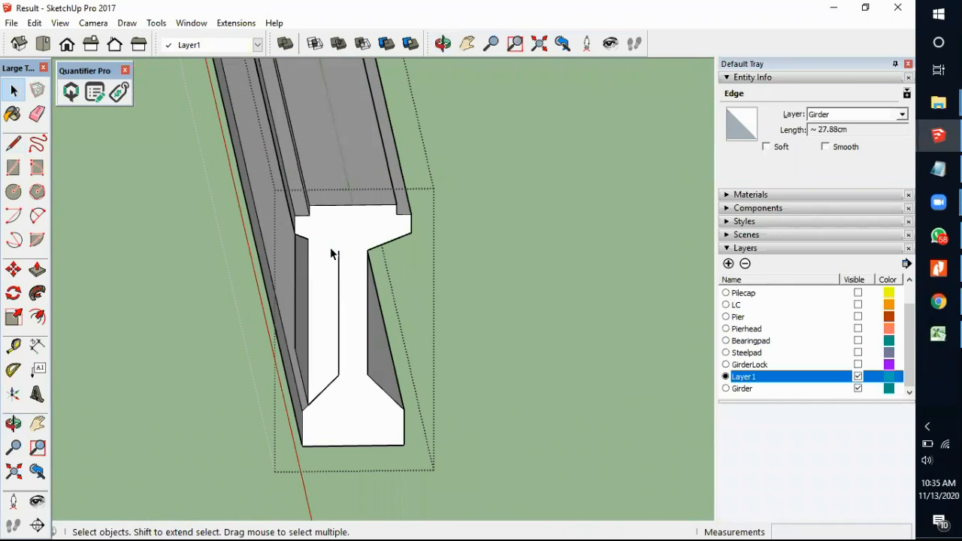
key("Delete")
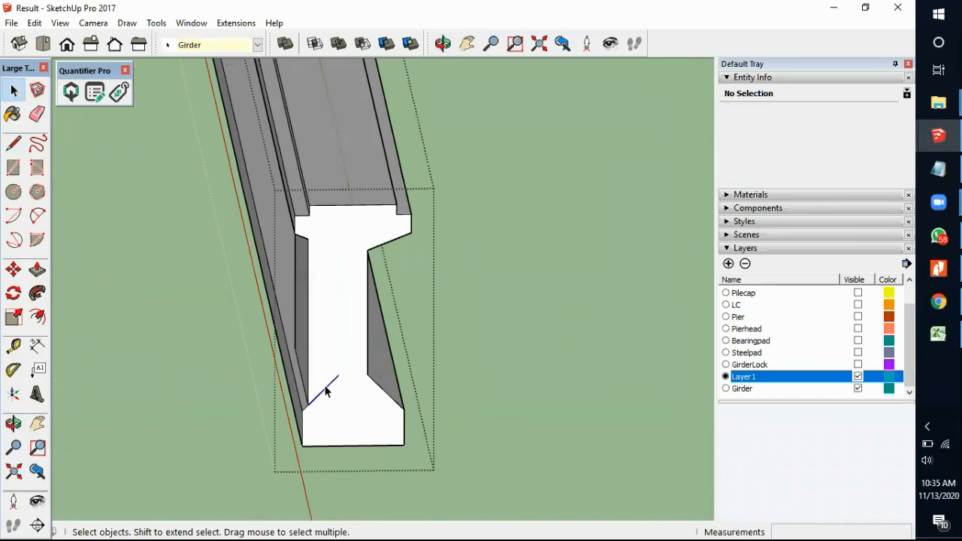
Step: On the girder's other side, draw a 210 cm line from the transition's upper tip to the girder's end, under the top flange
middle_click_drag(358, 399, 180, 342)
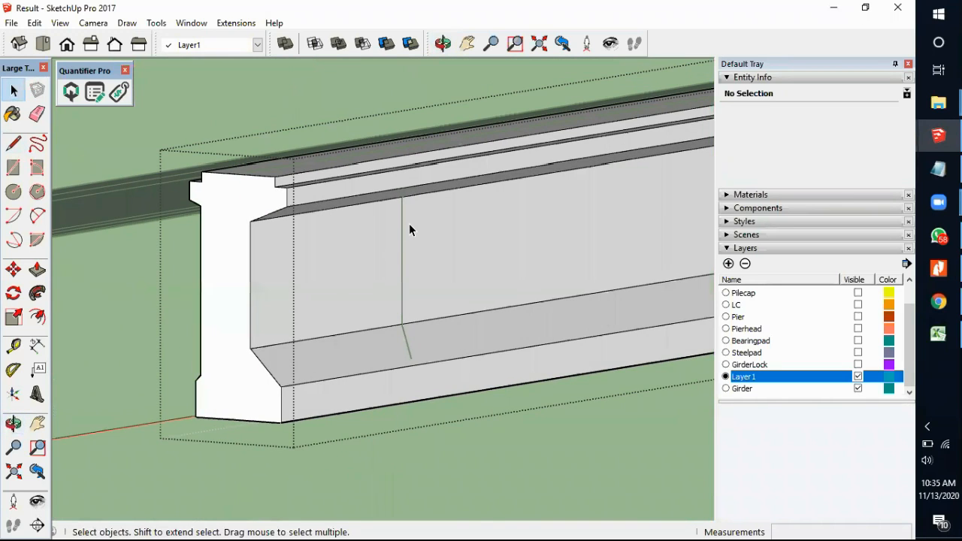
scroll(409, 223, "up", 3)
mouse_move(399, 217)
middle_mouse_down()
mouse_move(393, 175)
mouse_move(390, 188)
middle_mouse_up()
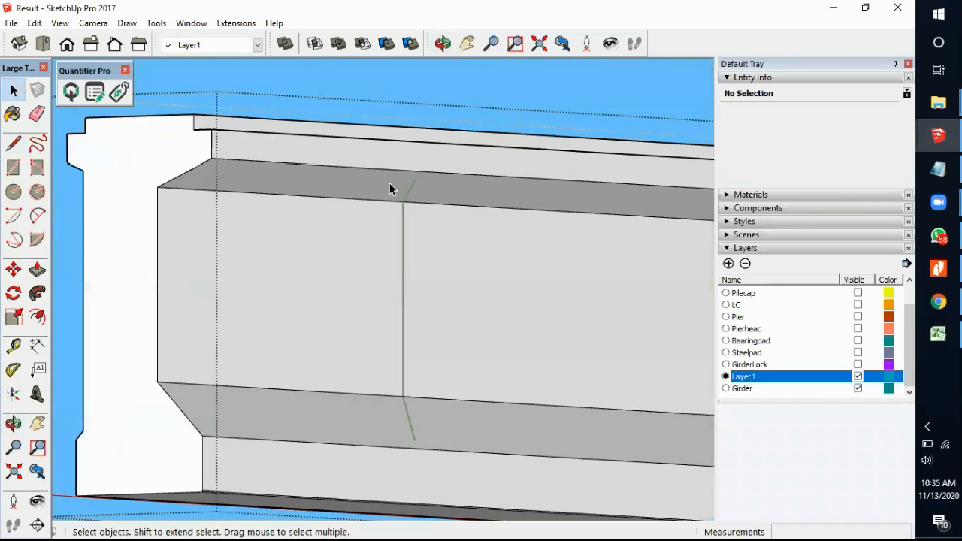
left_click(13, 143)
scroll(386, 185, "up", 2)
left_click(428, 177)
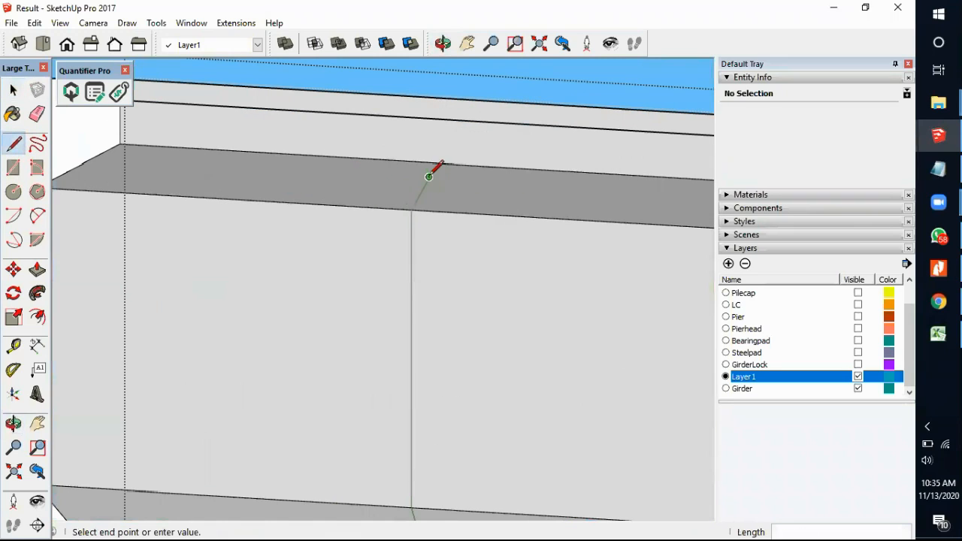
left_click(94, 156)
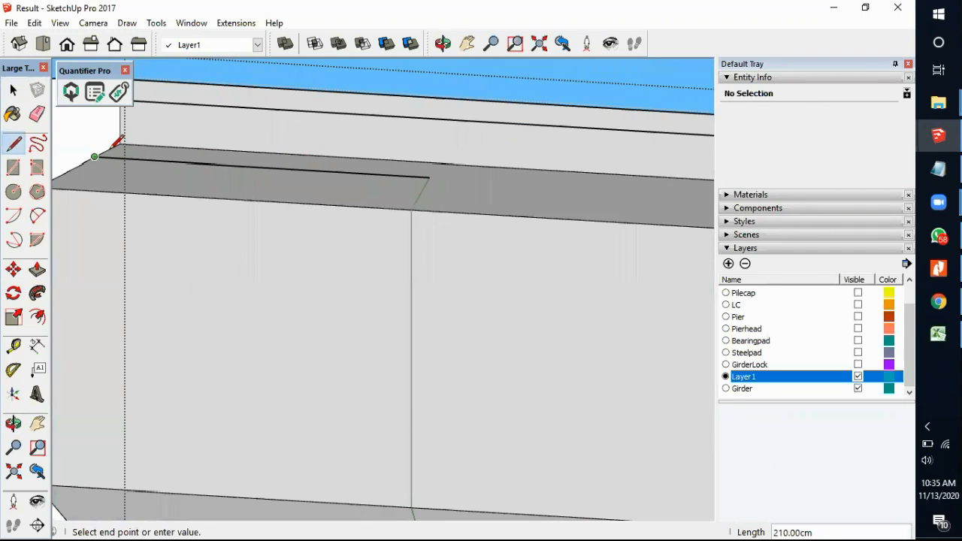
Step: Retrace this side's transition edges down to their lower tip and draw a line along the lower flange slope to the girder's end
key("Escape")
left_click(428, 178)
left_click(413, 210)
left_click(412, 209)
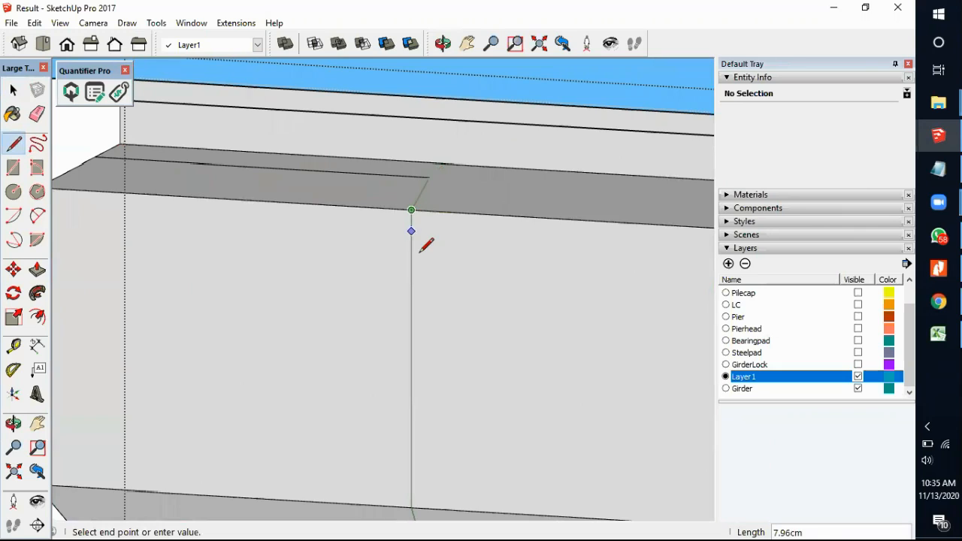
scroll(420, 239, "down", 3)
left_click(417, 403)
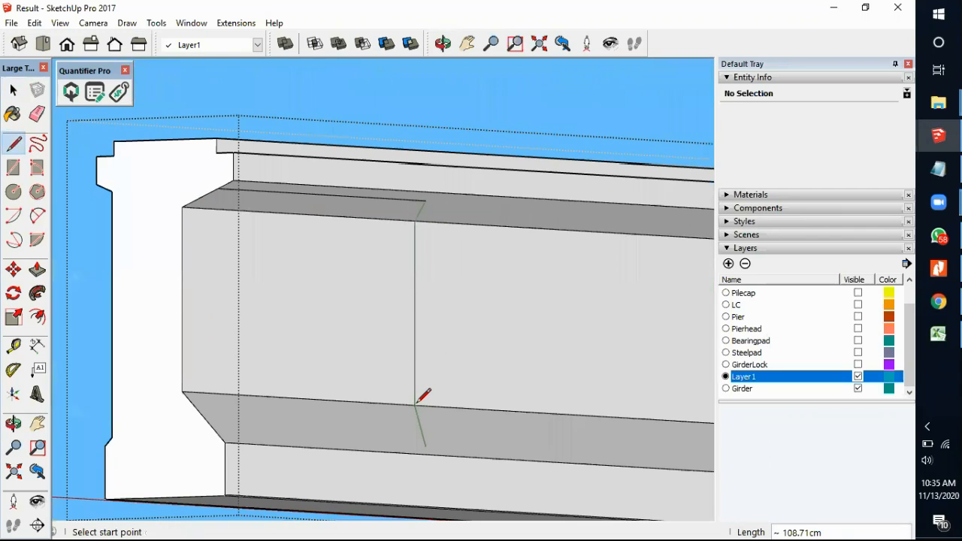
left_click(414, 405)
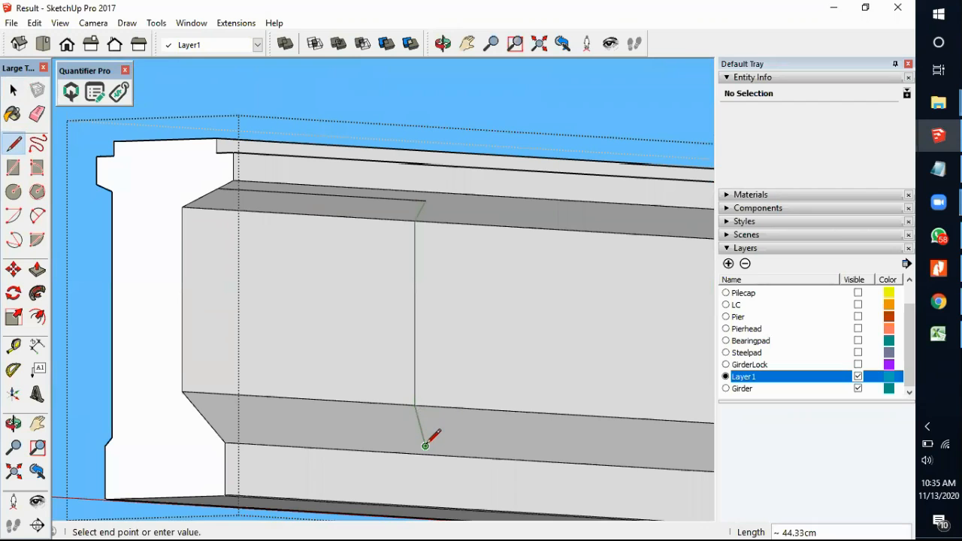
left_click(220, 437)
key("space")
Step: Delete the web's upper and lower horizontal edges between this side's transition and the girder's end
left_click(281, 402)
left_click(333, 248)
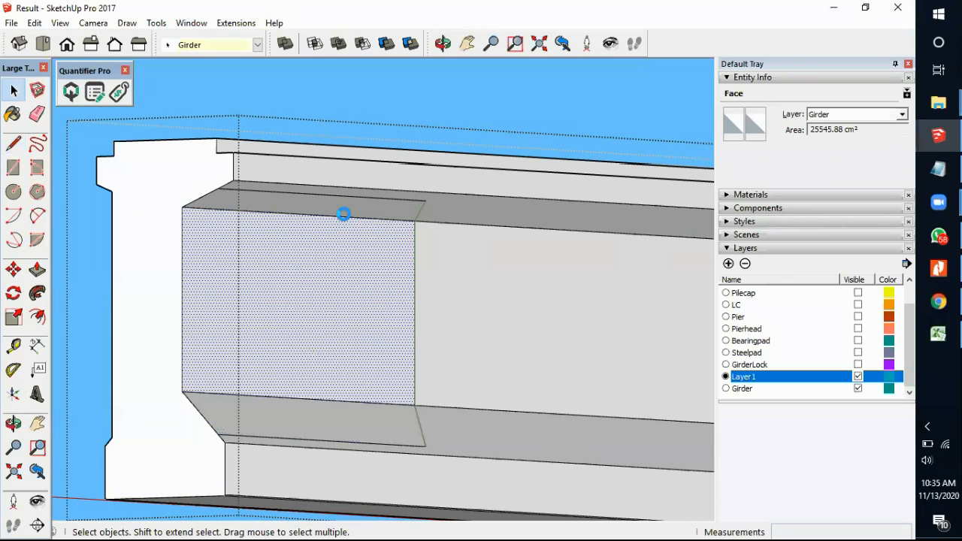
left_click(343, 216)
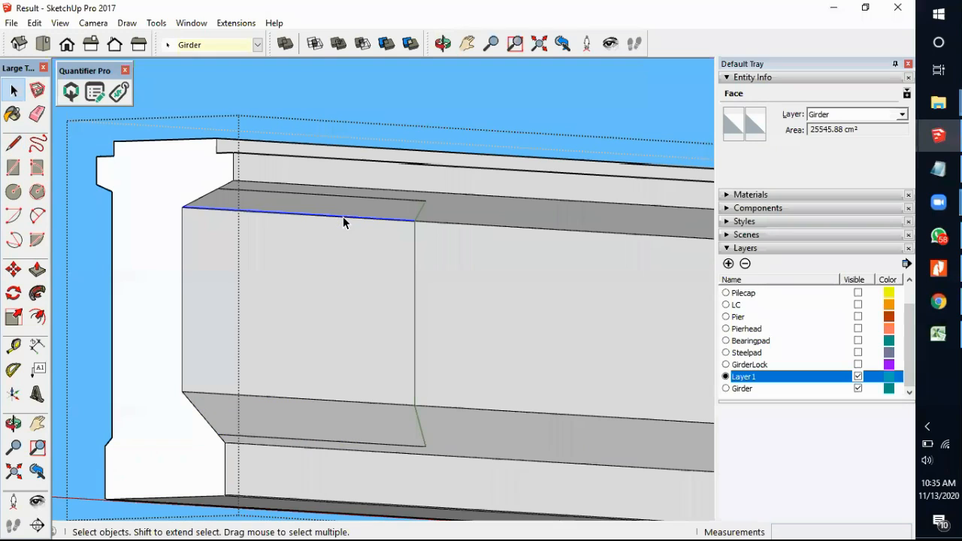
key("Delete")
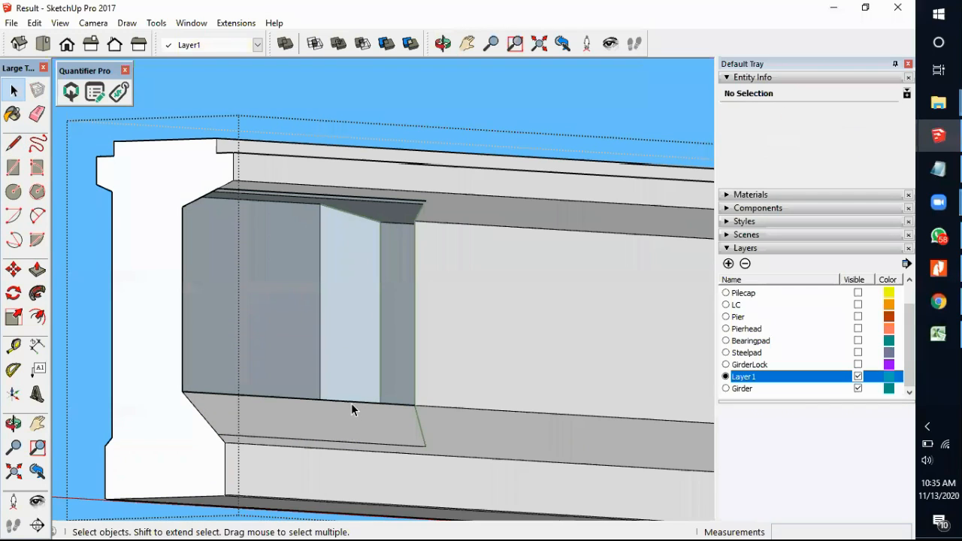
Step: Draw a vertical line joining this side's upper and lower transition tips to form the tapered face
key("o")
left_click_drag(386, 428, 237, 449)
middle_click_drag(238, 449, 212, 443)
left_click(13, 144)
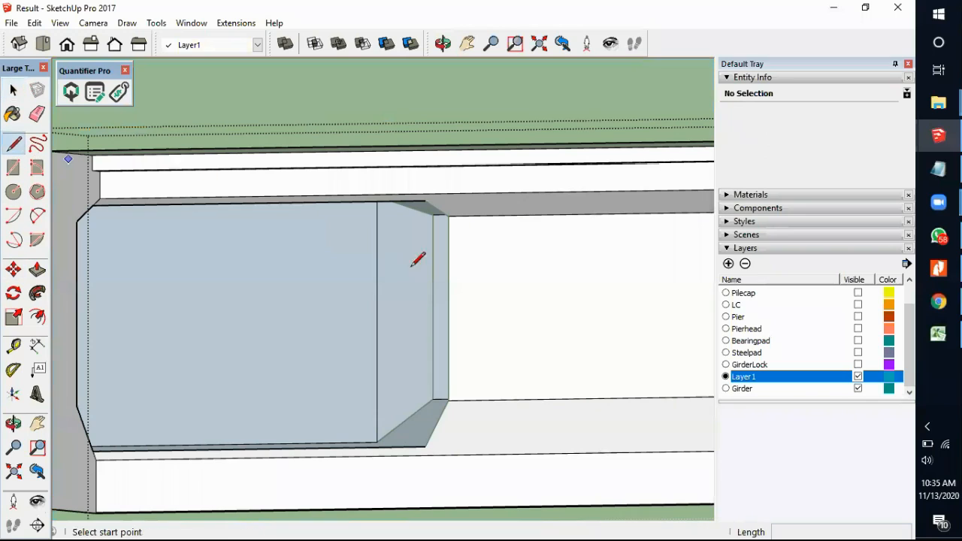
left_click(424, 200)
left_click(425, 446)
key("space")
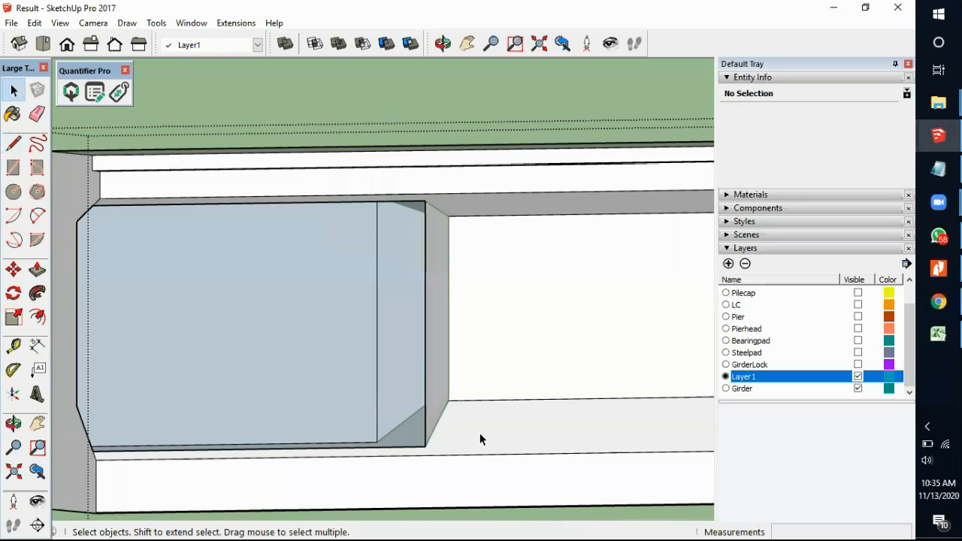
Step: Close the opening at the girder's end with a vertical line about 145 cm long between the upper and lower flange lines
scroll(480, 433, "down", 3)
middle_click_drag(389, 432, 481, 389)
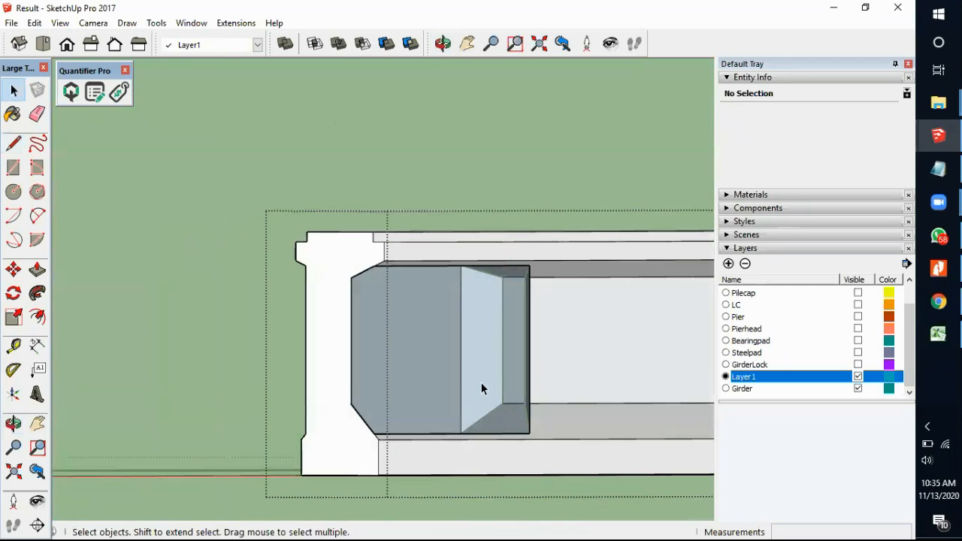
left_click(13, 143)
scroll(393, 281, "up", 4)
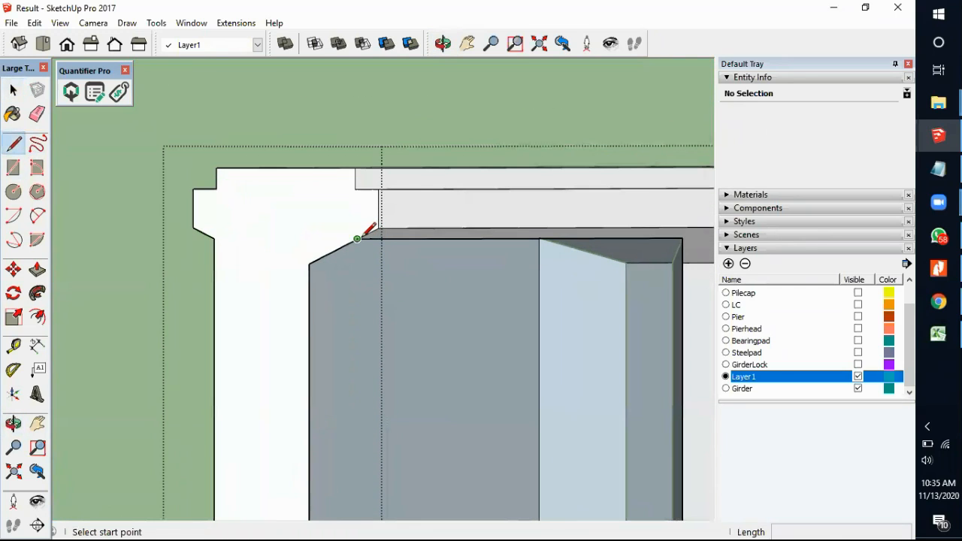
left_click(358, 239)
scroll(367, 279, "down", 3)
scroll(375, 390, "up", 1)
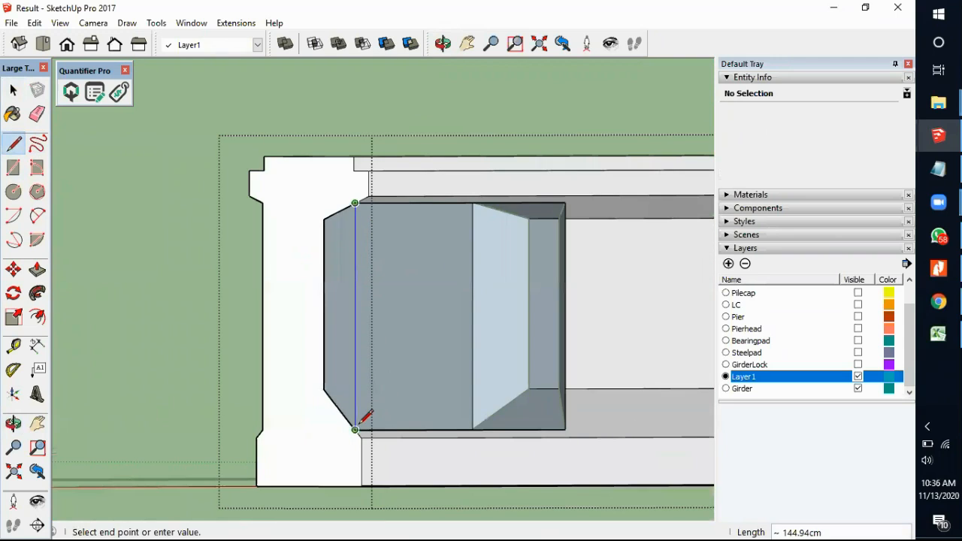
left_click(356, 429)
Step: Delete the remaining old profile edges on this side of the girder's end face
key("space")
middle_click_drag(331, 381, 350, 386)
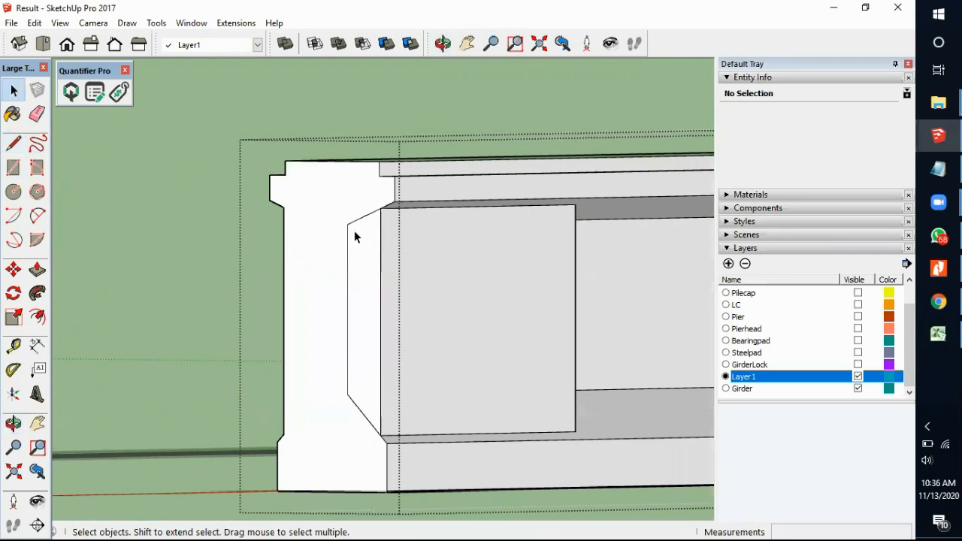
key("Delete")
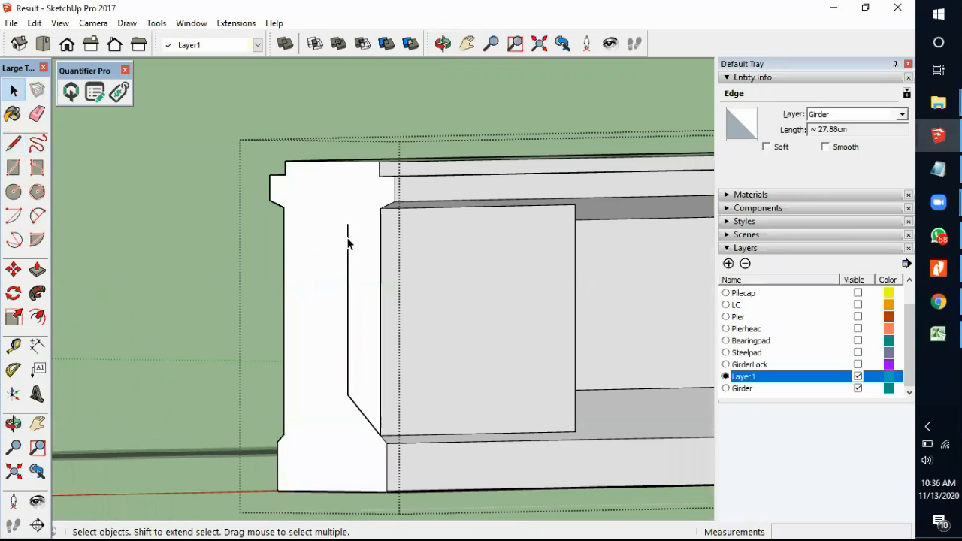
left_click(347, 239)
key("Delete")
key("Delete")
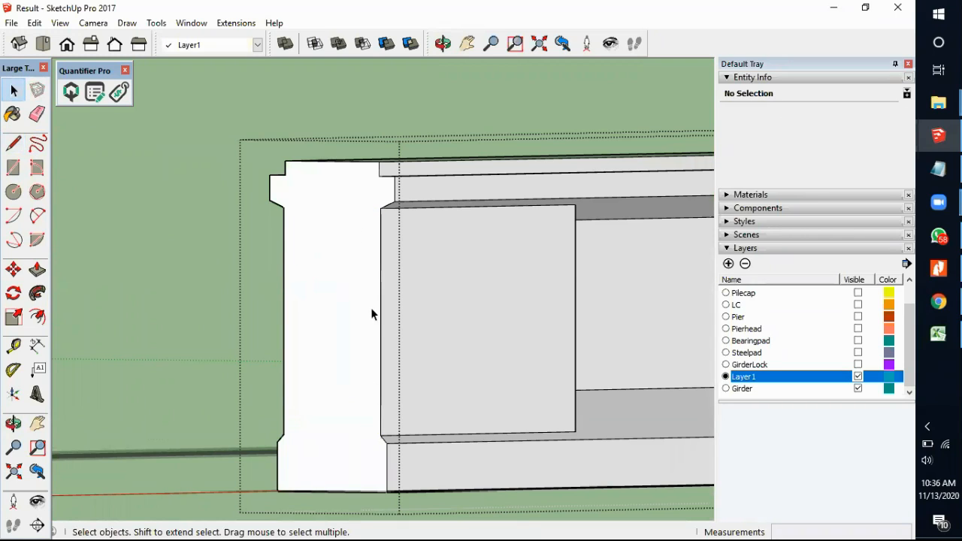
Step: Inspect the girder along its length and check the whole component's type and volume in its entity information
scroll(372, 313, "down", 5)
middle_click_drag(481, 421, 781, 412)
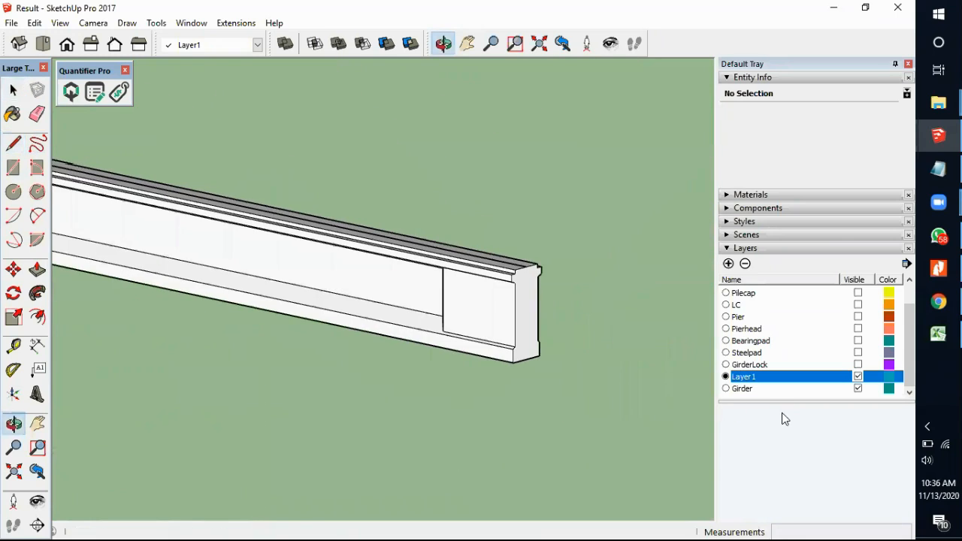
scroll(781, 391, "up", 1)
scroll(638, 337, "down", 4)
scroll(212, 267, "up", 2)
middle_click_drag(185, 277, 540, 302)
scroll(539, 302, "down", 4)
scroll(263, 288, "up", 3)
middle_click_drag(449, 289, 497, 285)
left_click(498, 286)
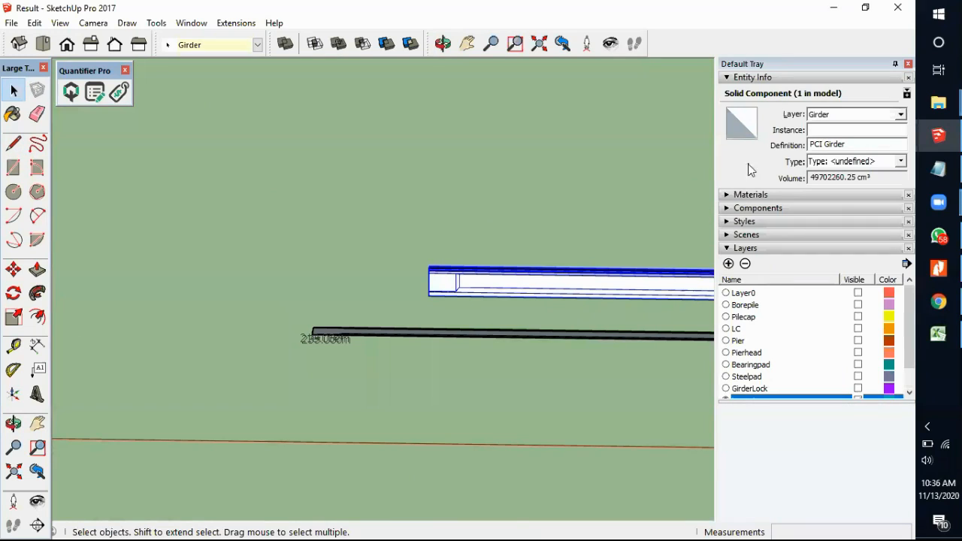
Step: Turn on the Pierhead, Bearingpad and Steelpad layers by making each active in turn, ending with Steelpad as the active layer
scroll(510, 239, "down", 5)
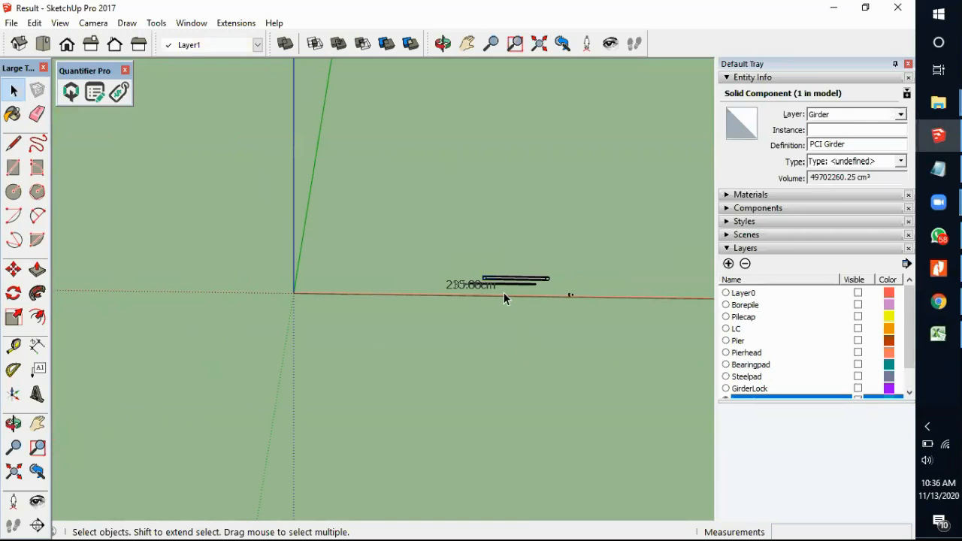
left_click(501, 293)
scroll(753, 328, "down", 1)
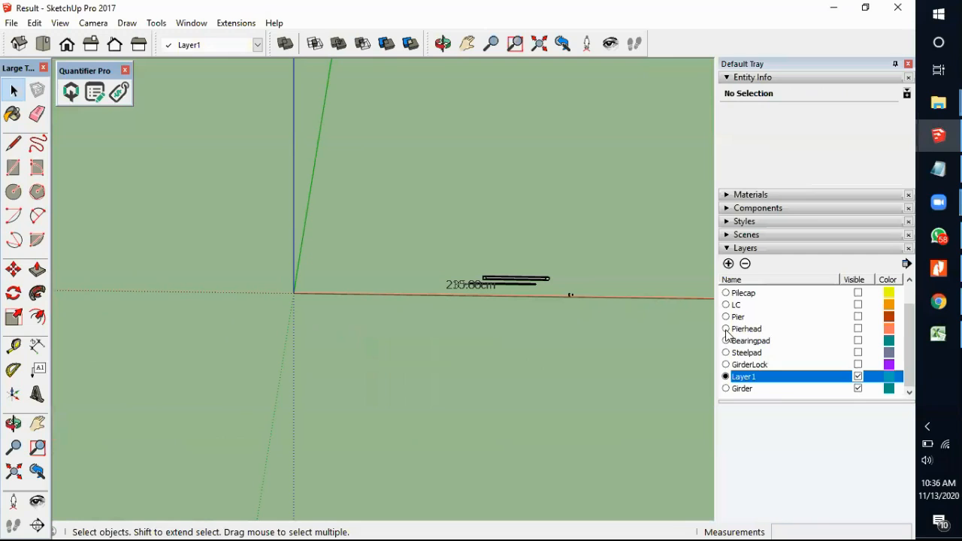
left_click(725, 329)
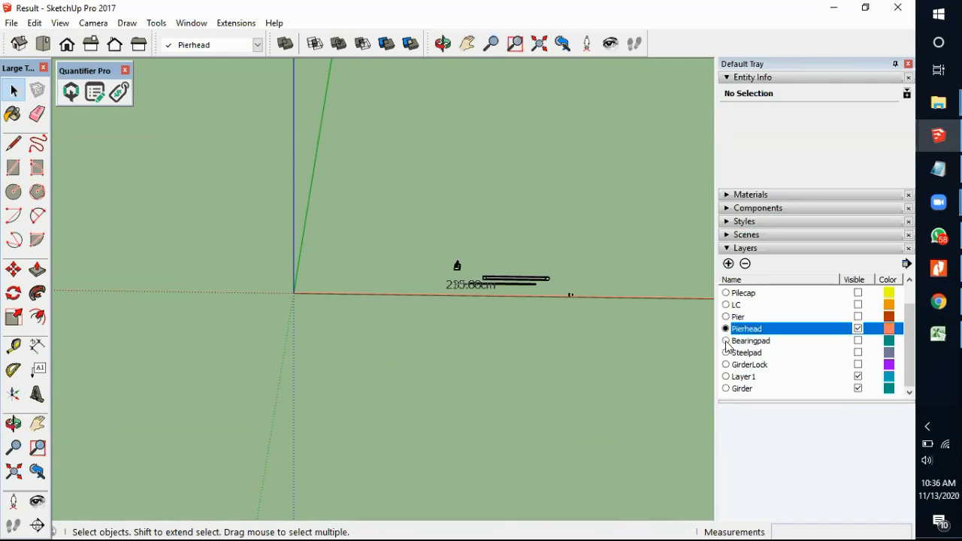
left_click(727, 340)
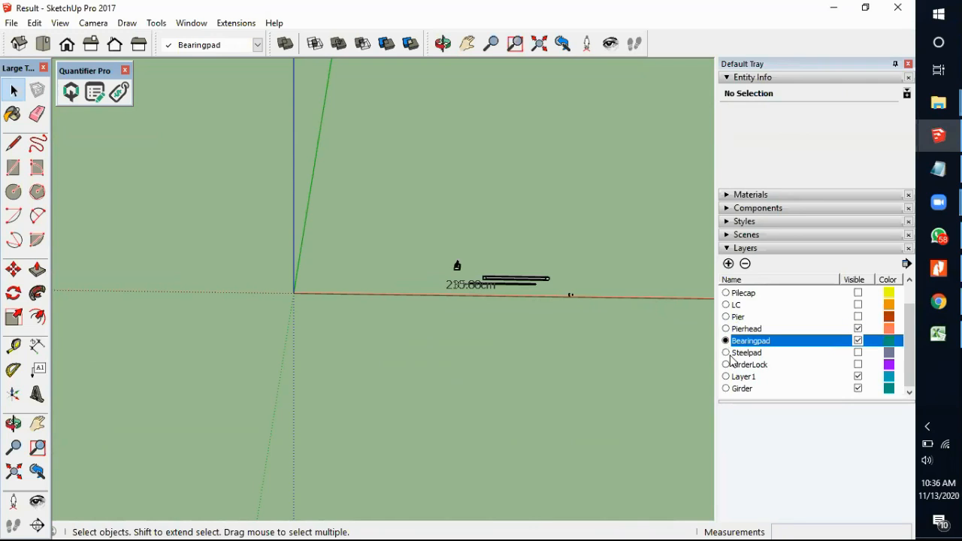
left_click(726, 353)
Step: Hide the Pierhead layer so only the pads and the girder remain for inspection at the girder's end
middle_click_drag(484, 335, 627, 243)
scroll(420, 245, "up", 3)
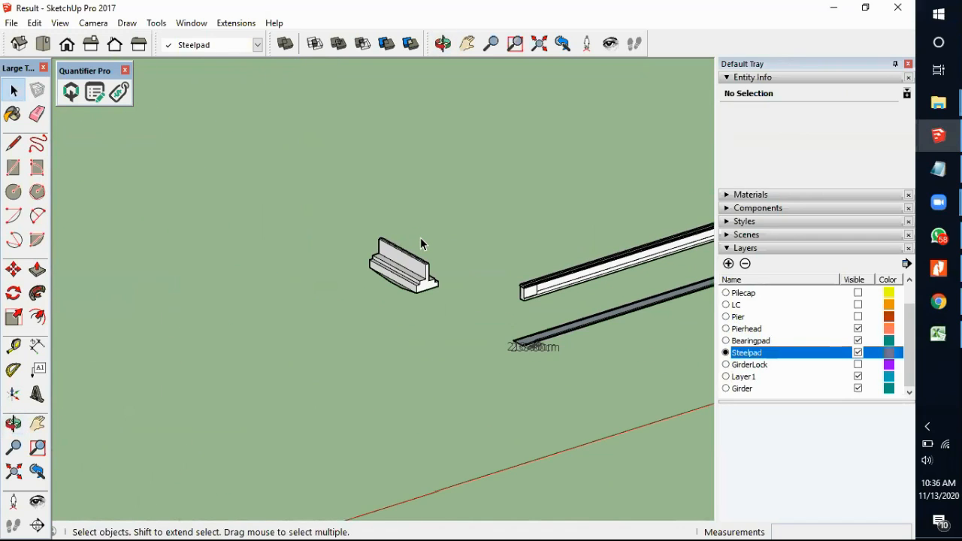
left_click(858, 329)
scroll(417, 247, "up", 5)
scroll(417, 244, "down", 3)
scroll(278, 206, "down", 4)
scroll(526, 278, "up", 6)
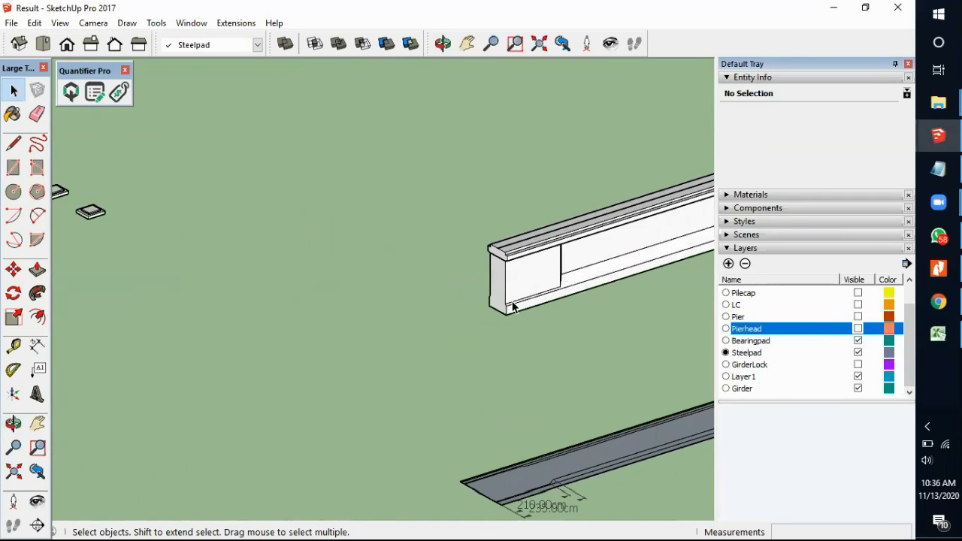
scroll(511, 307, "down", 2)
middle_click_drag(509, 311, 571, 305)
scroll(429, 304, "up", 2)
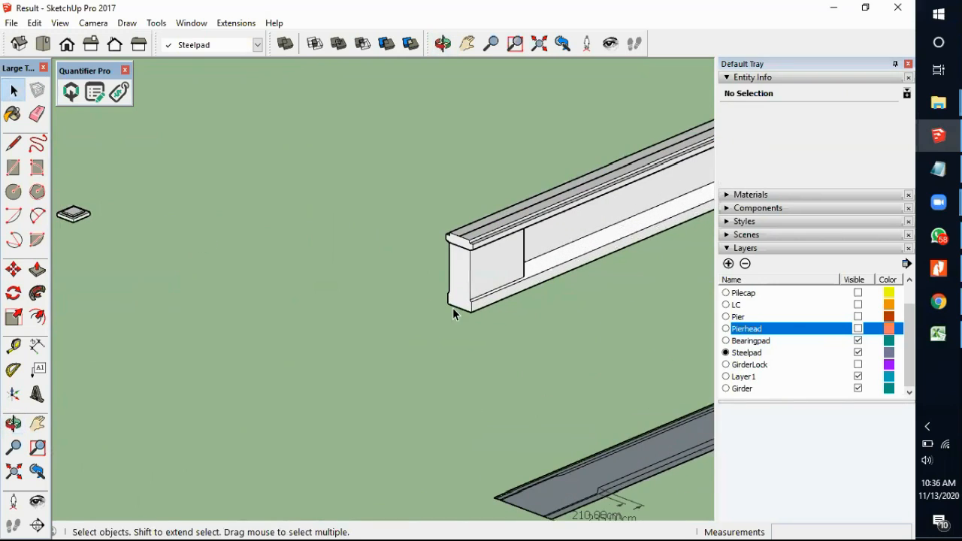
Step: Move the girder by the midpoint of its bottom end edge onto the top of the first pad in the row
scroll(452, 315, "up", 2)
left_click(451, 301)
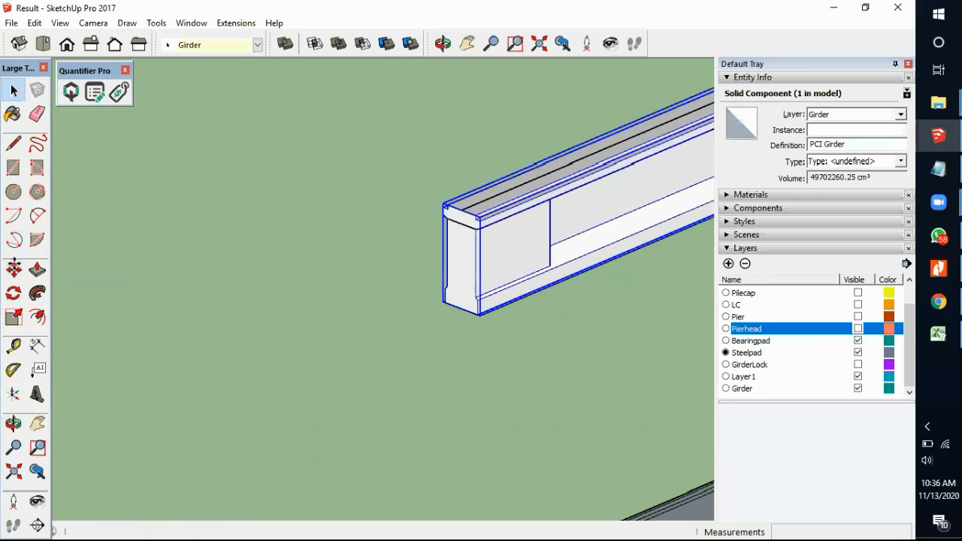
left_click(15, 270)
scroll(425, 307, "up", 2)
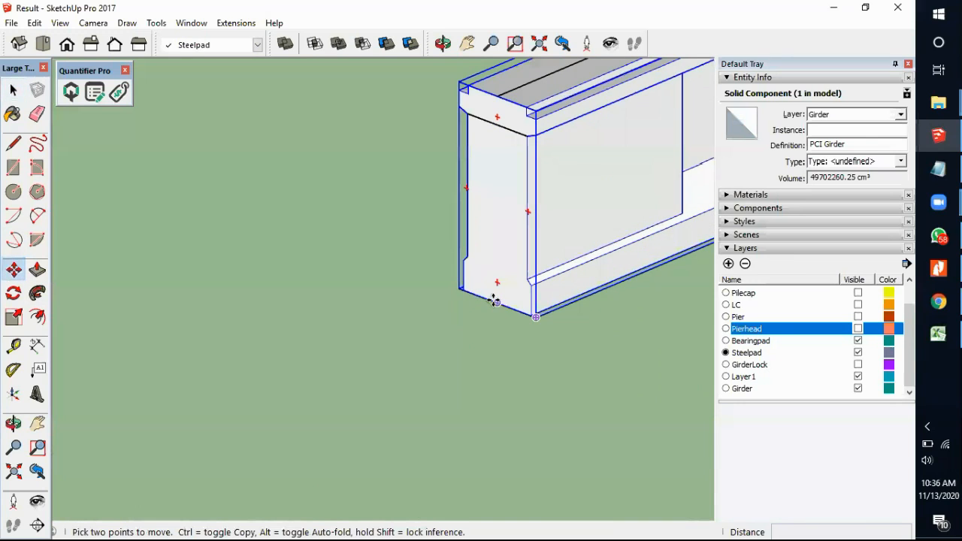
left_click(493, 301)
scroll(594, 315, "down", 4)
scroll(440, 268, "up", 5)
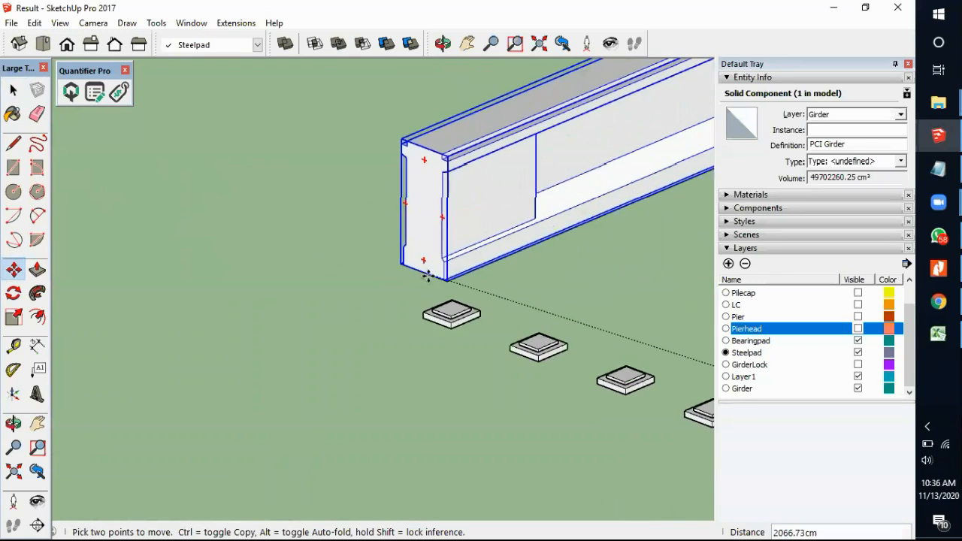
scroll(426, 276, "up", 5)
left_click(468, 422)
scroll(431, 243, "down", 5)
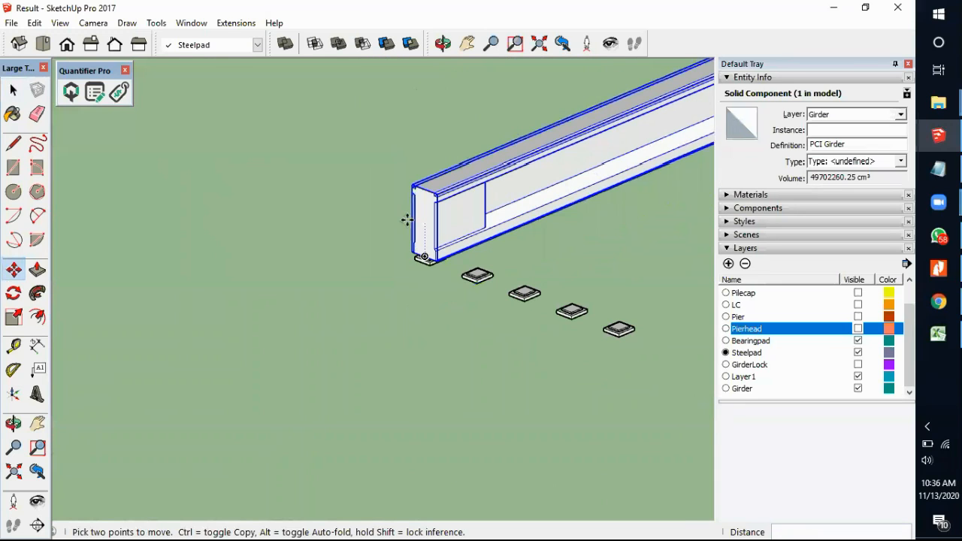
Step: Copy the girder 185 cm sideways onto the second pad, using matching pad corners as reference points
middle_click_drag(431, 325, 537, 298)
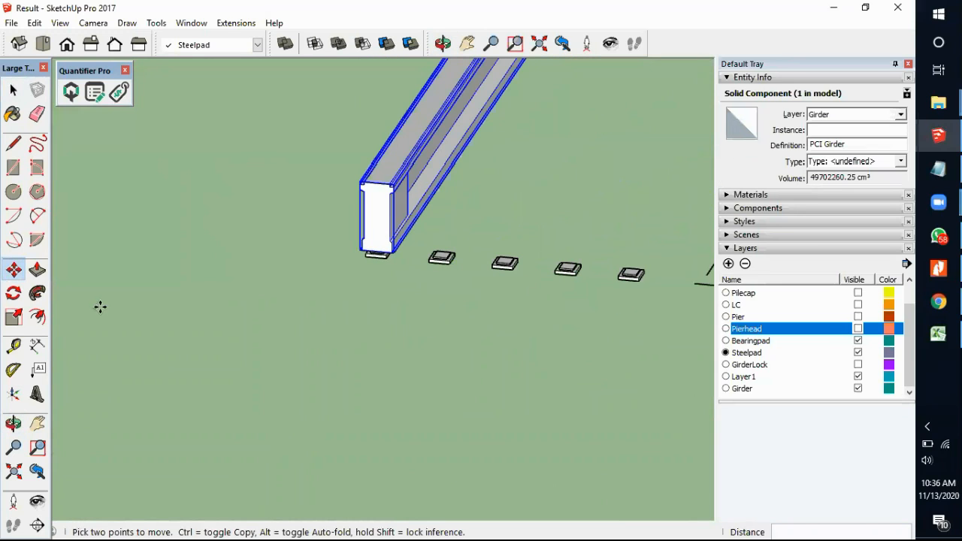
scroll(416, 297, "up", 5)
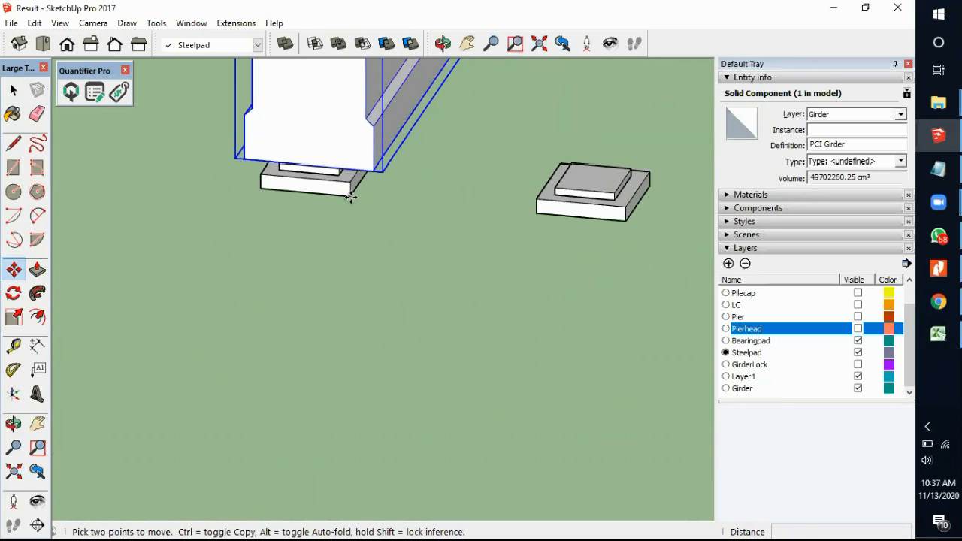
key("ctrl")
left_click(350, 197)
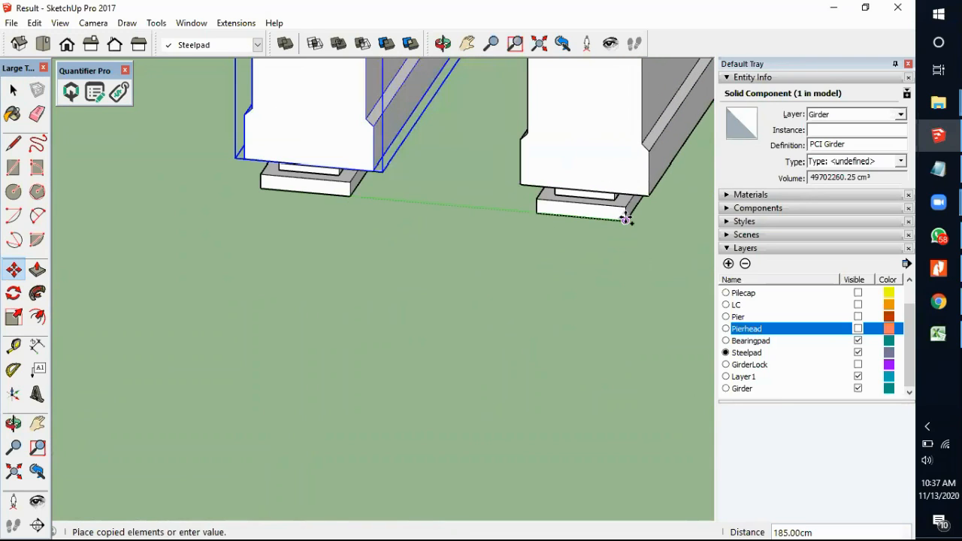
left_click(626, 219)
Step: Copy the second girder 185 cm further along the row onto the third pad
middle_click_drag(627, 225, 281, 207, "shift")
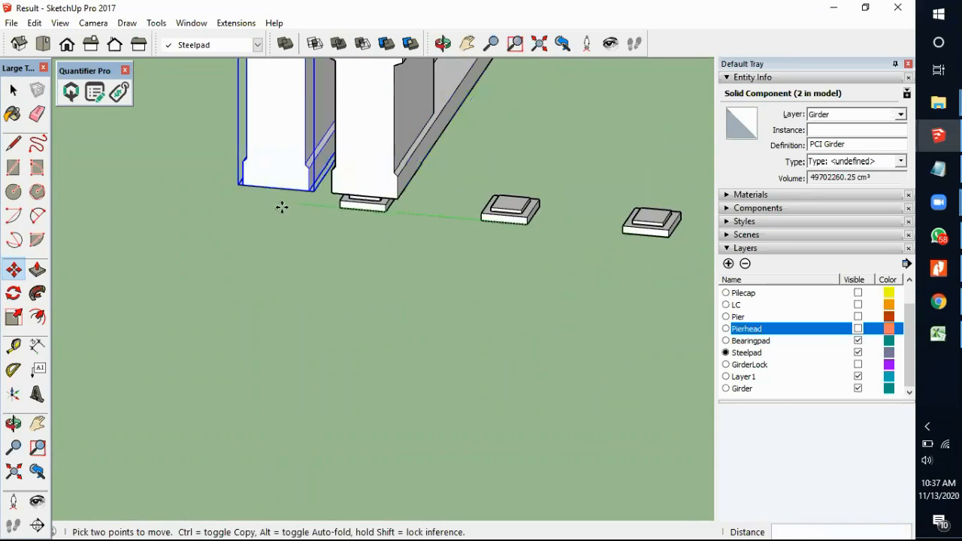
scroll(281, 207, "down", 2)
key("ctrl")
scroll(488, 244, "up", 4)
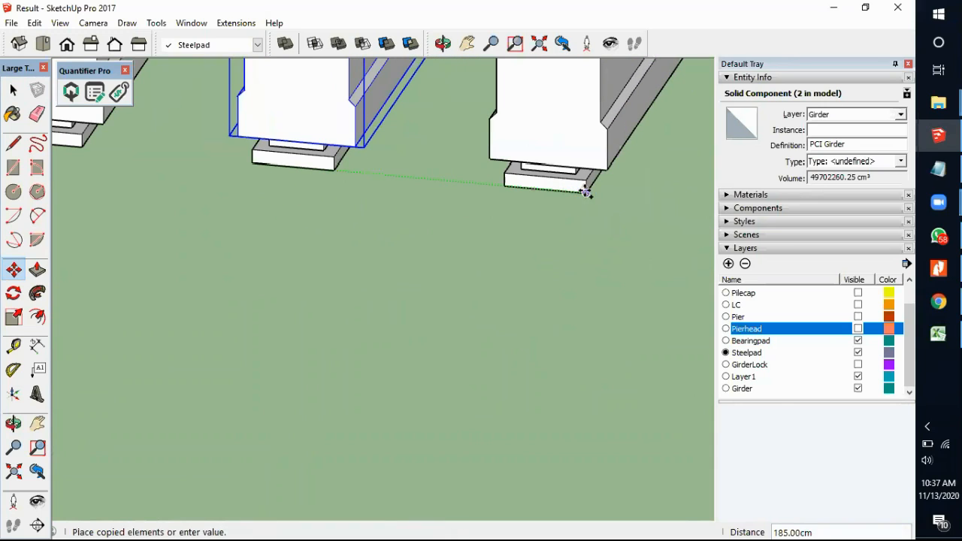
left_click(586, 193)
Step: Copy the third girder 185 cm further along the row onto the fourth pad
left_click(584, 193)
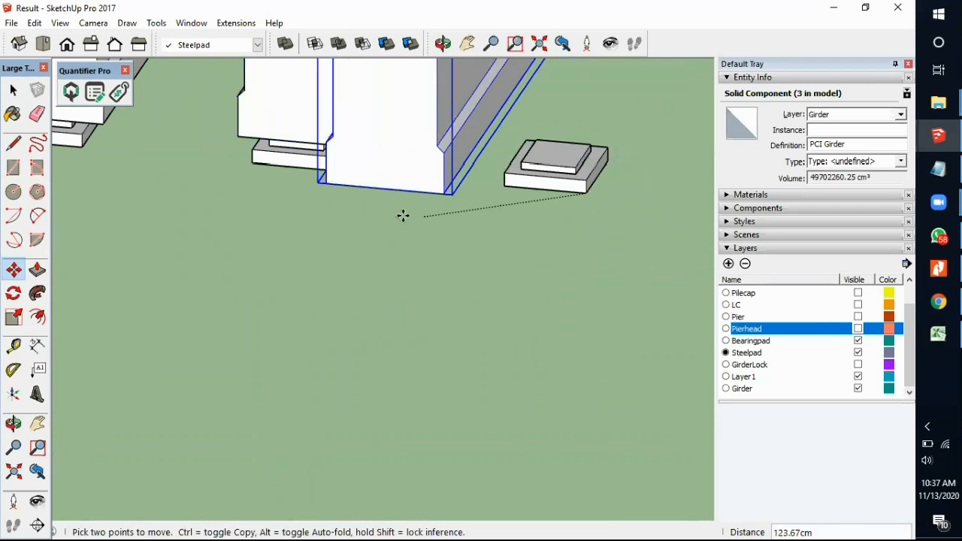
scroll(353, 194, "down", 4)
key("ctrl")
scroll(508, 218, "up", 3)
scroll(537, 178, "down", 1)
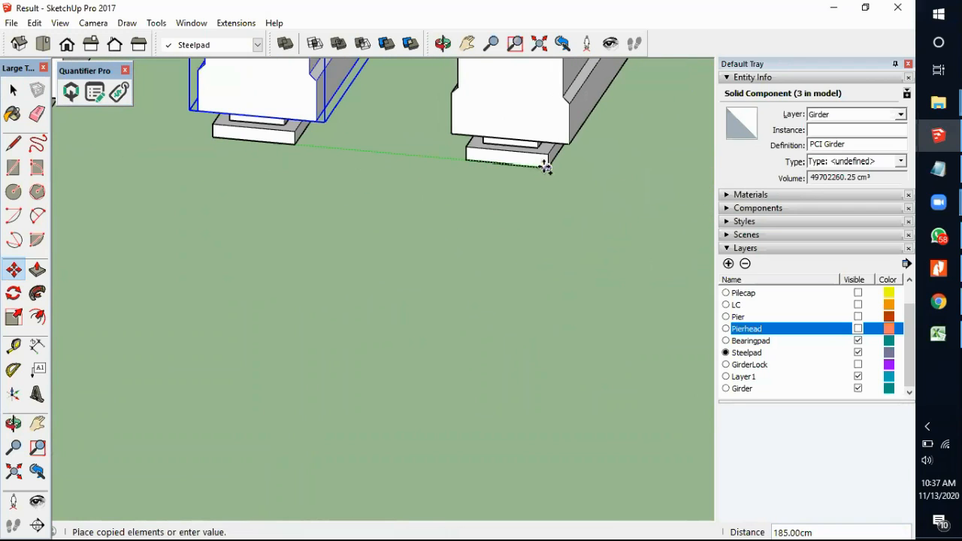
left_click(547, 166)
Step: Copy the fourth girder onto the fifth and last pad, matching pad corners, and clear the selection
scroll(544, 176, "up", 2)
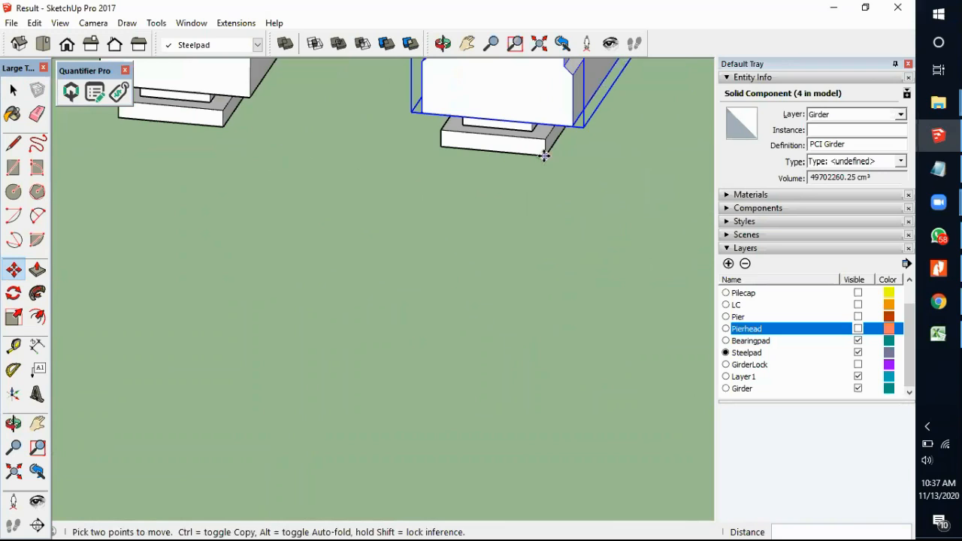
left_click(544, 155)
scroll(285, 190, "down", 3)
scroll(506, 203, "up", 4)
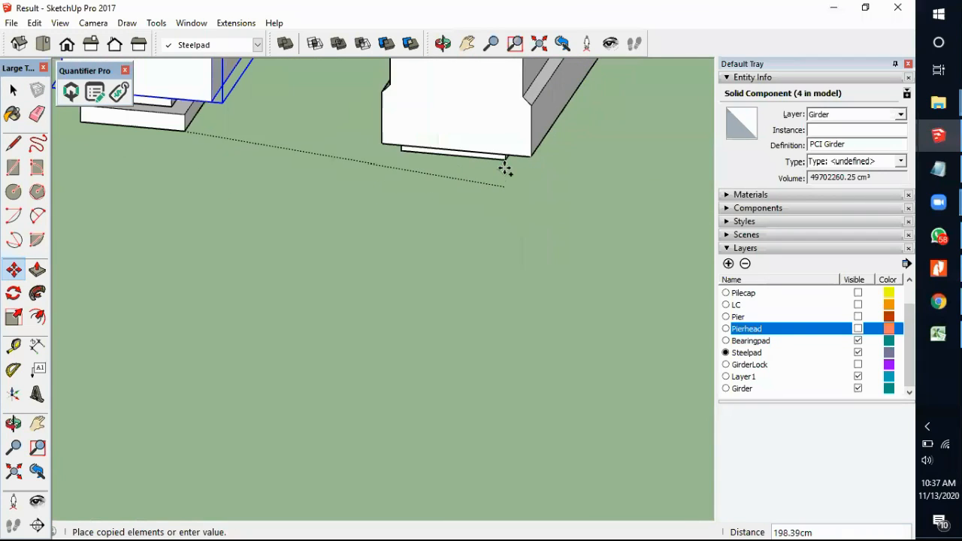
left_click(506, 160)
scroll(427, 254, "down", 5)
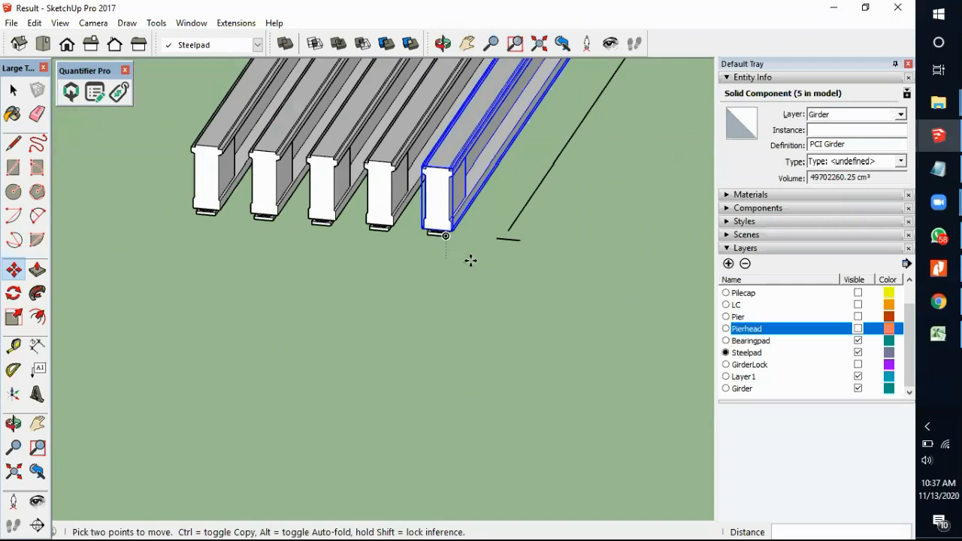
key("space")
left_click(494, 312)
Step: Check the layer of the long loose line beside the girders and hide Layer1
scroll(497, 239, "down", 2)
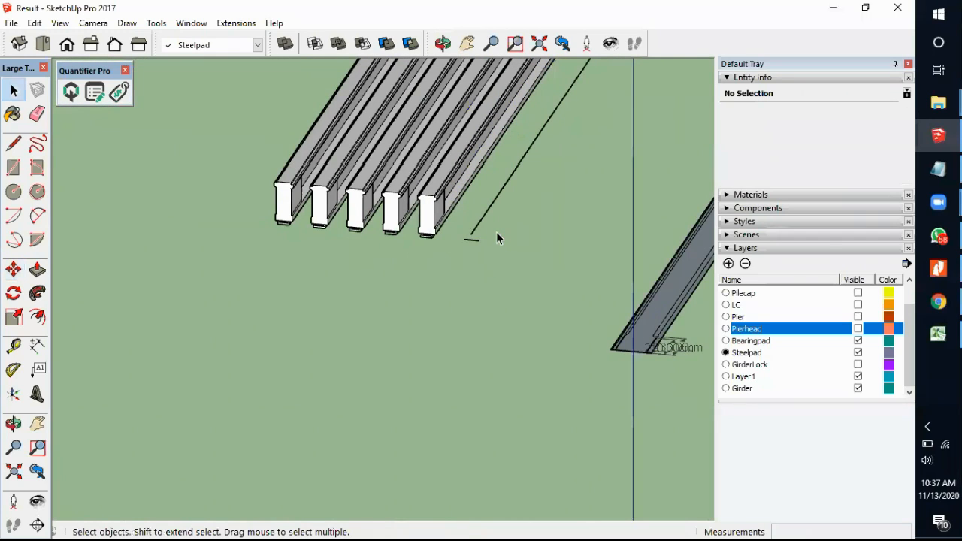
scroll(492, 237, "down", 4)
scroll(564, 139, "up", 4)
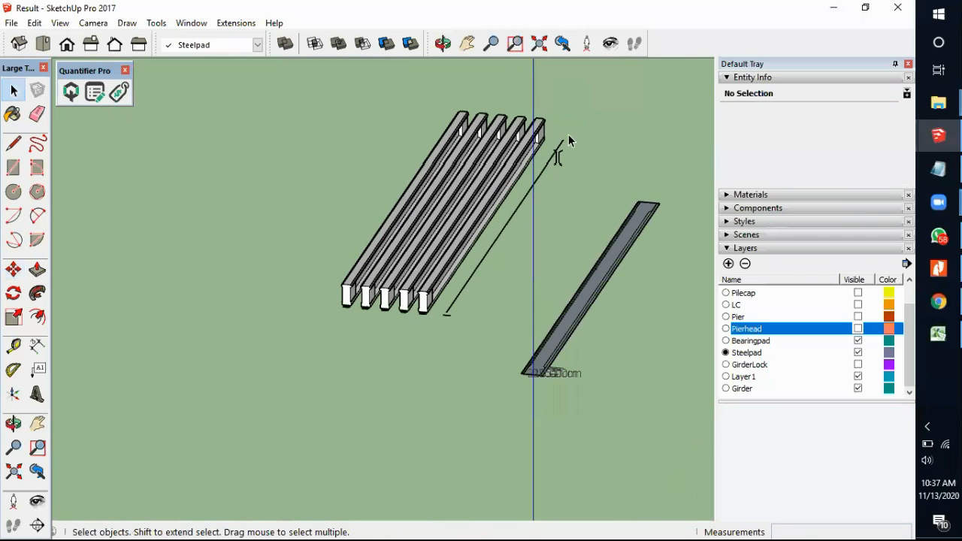
left_click(557, 151)
left_click(585, 232)
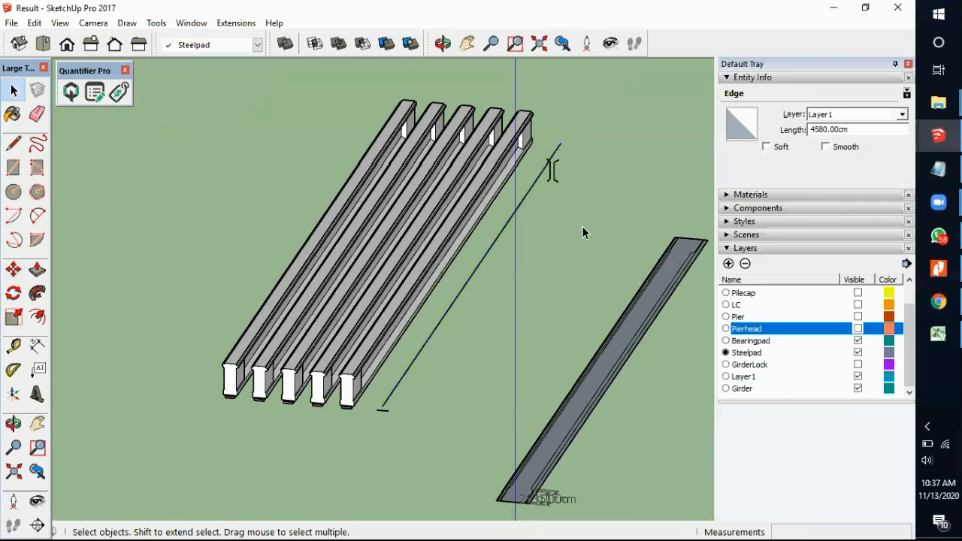
left_click(857, 378)
Step: Show the Borepile, Pilecap, LC, Pier, Pierhead and GirderLock layers
scroll(855, 354, "up", 1)
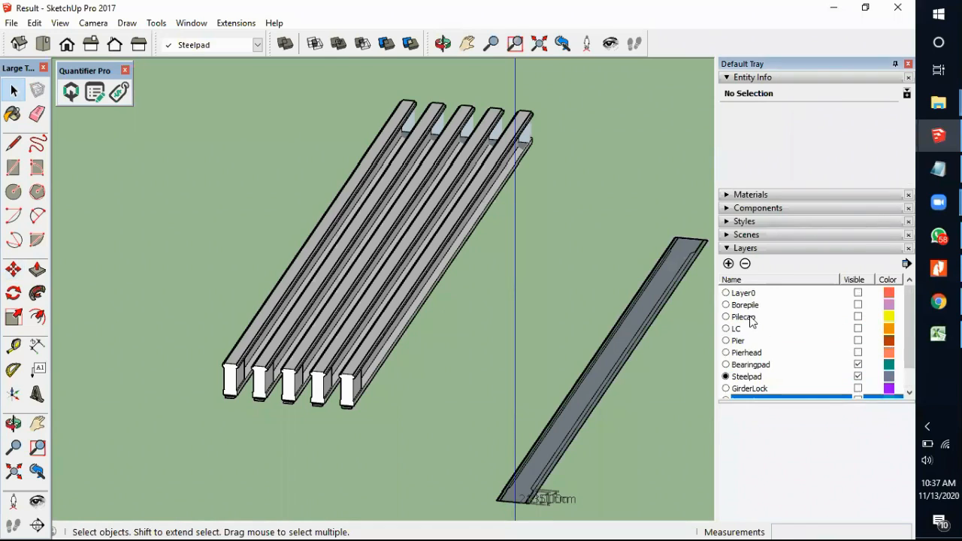
left_click(857, 304)
left_click(858, 317)
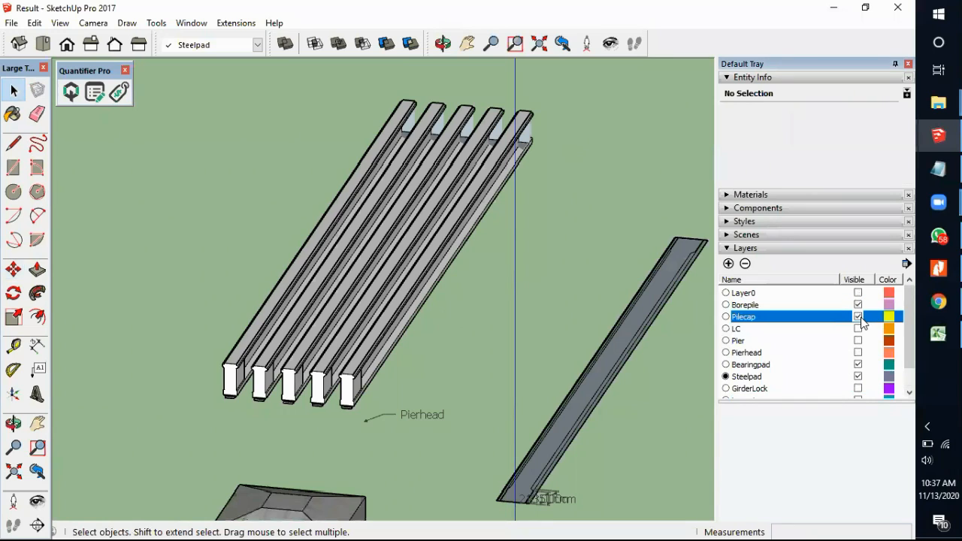
left_click(858, 329)
left_click(857, 340)
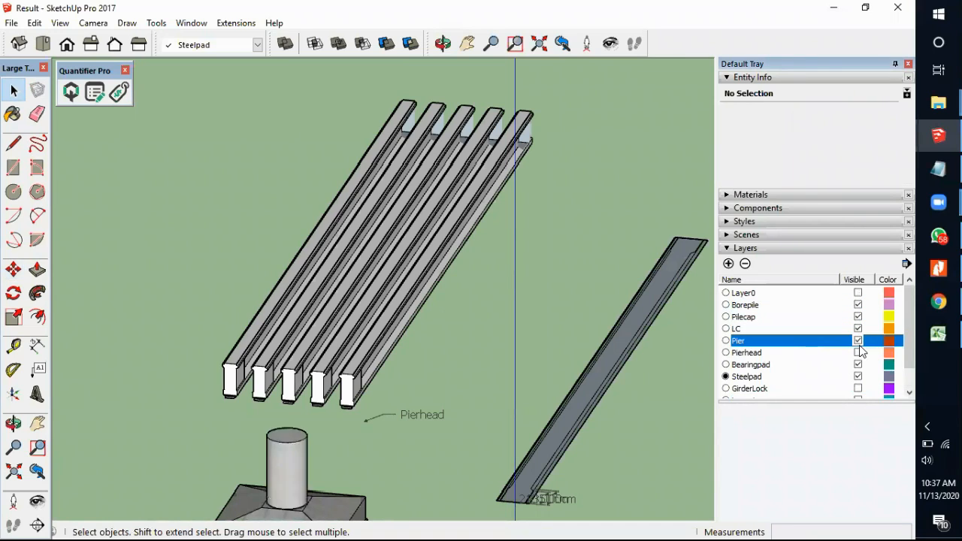
left_click(858, 353)
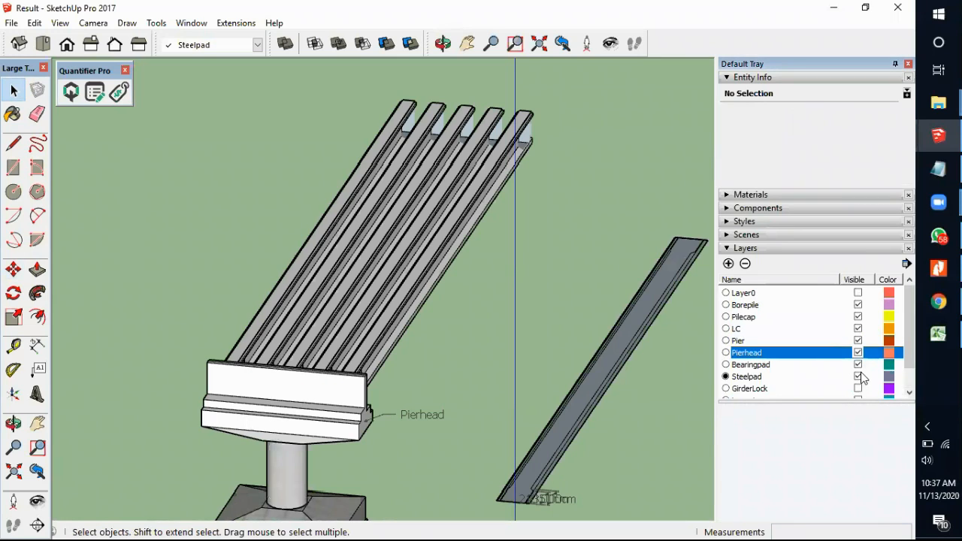
left_click(857, 388)
scroll(849, 338, "down", 1)
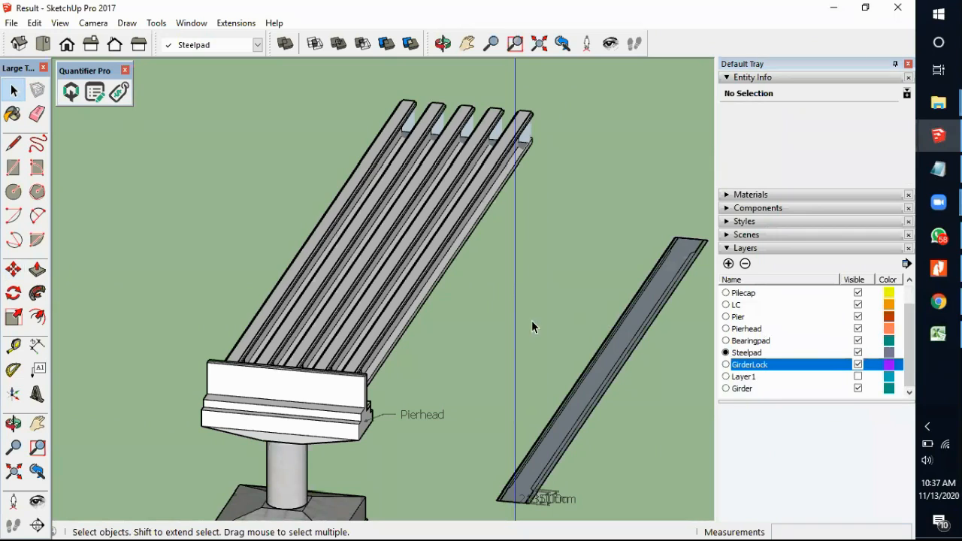
Step: Assign the loose flat group beside the bridge model to Layer1 and clear the selection
scroll(531, 320, "down", 5)
left_click(475, 299)
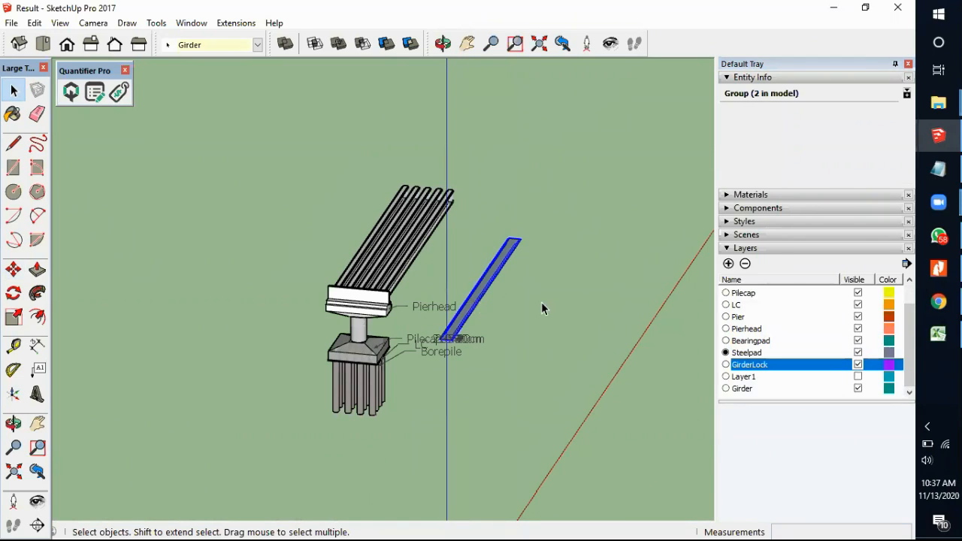
left_click(225, 45)
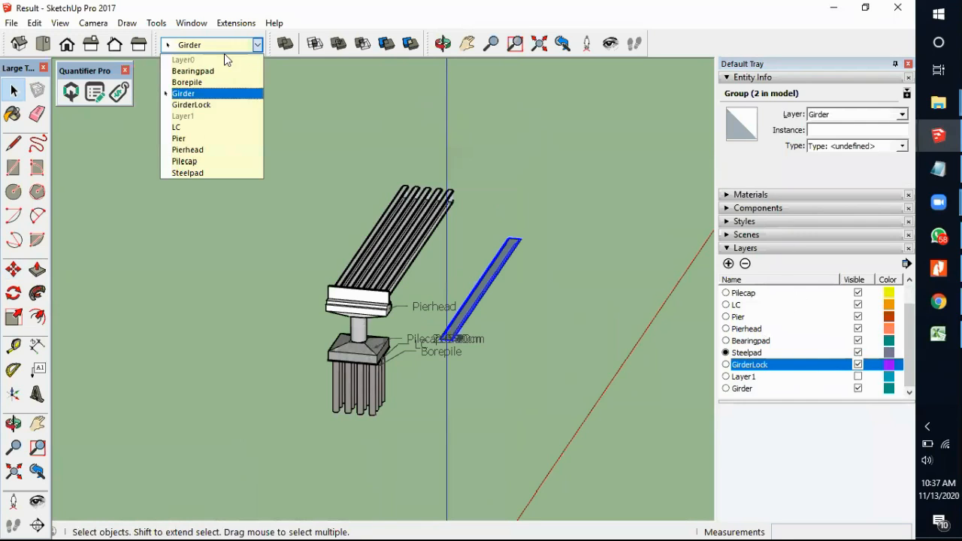
left_click(225, 124)
left_click(574, 333)
Step: Examine the far ends of the five girders from the side for missing geometry
scroll(545, 357, "up", 2)
middle_click_drag(467, 330, 311, 283)
scroll(333, 266, "up", 8)
scroll(291, 236, "down", 6)
middle_click_drag(302, 266, 290, 144)
scroll(270, 253, "down", 7)
scroll(482, 259, "up", 5)
middle_click_drag(482, 259, 460, 304)
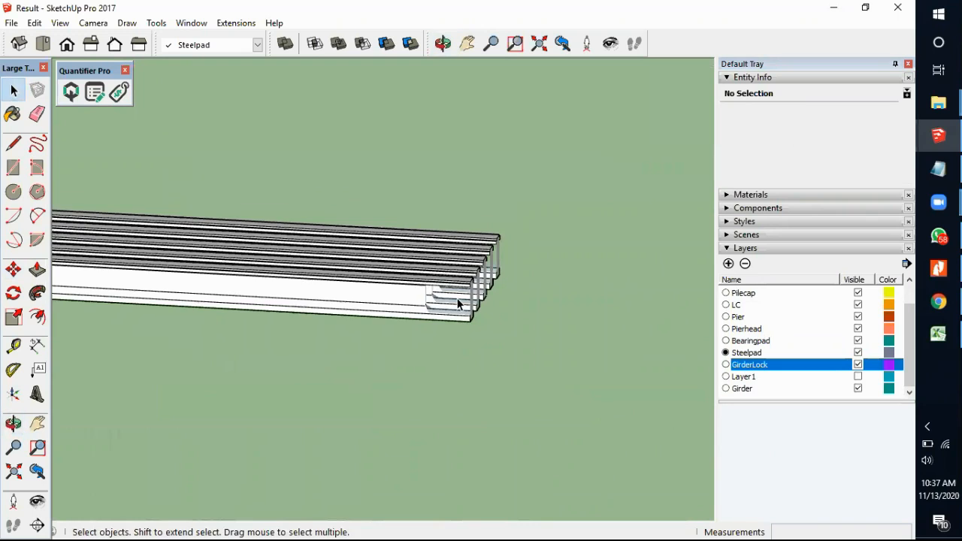
scroll(458, 303, "up", 2)
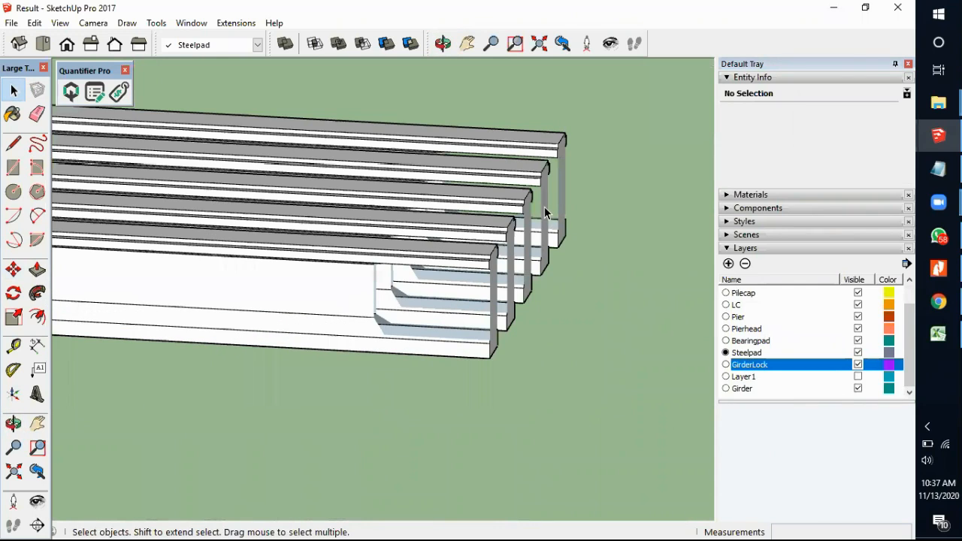
Step: Show Layer1, assign all geometry inside the girder component to the Girder layer, and leave the component
left_click(859, 377)
scroll(419, 354, "up", 1)
double_click(409, 311)
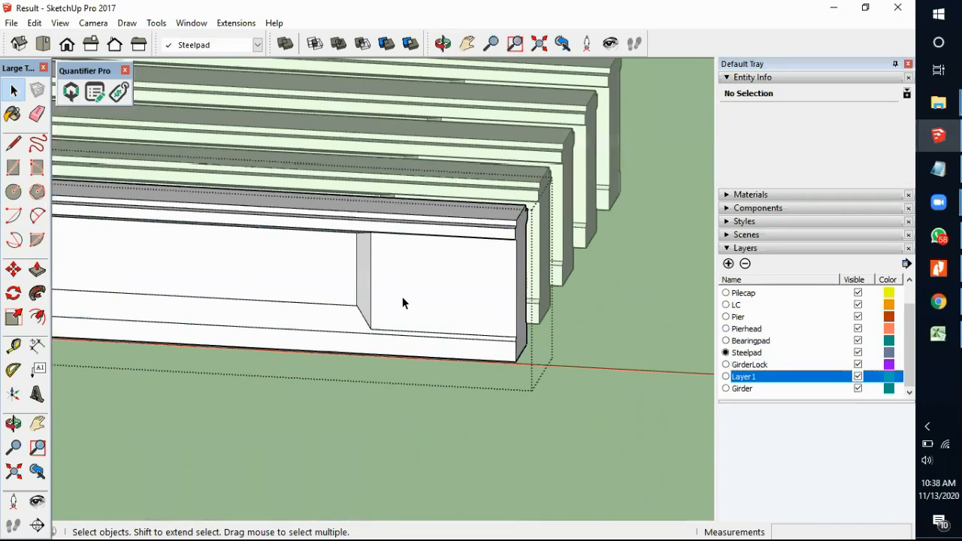
triple_click(400, 296)
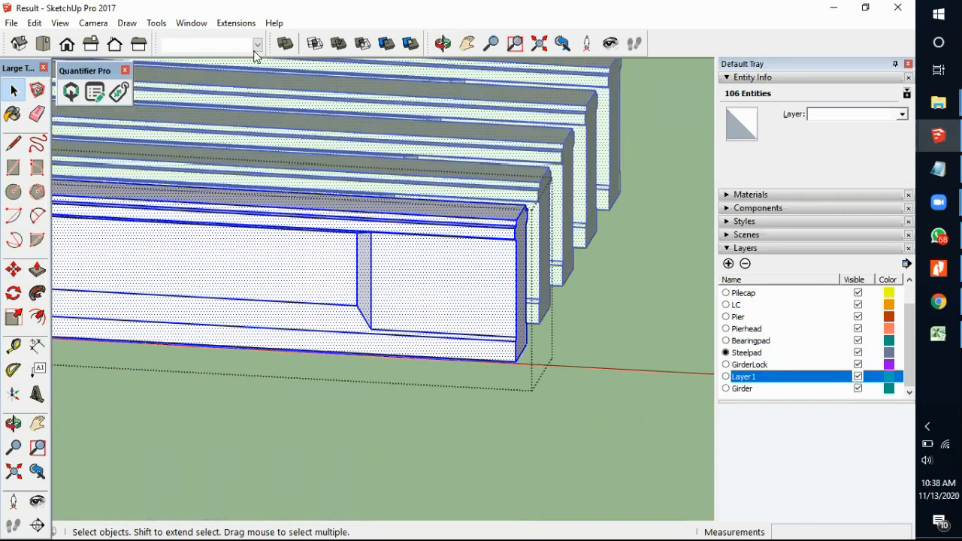
left_click(255, 51)
left_click(234, 93)
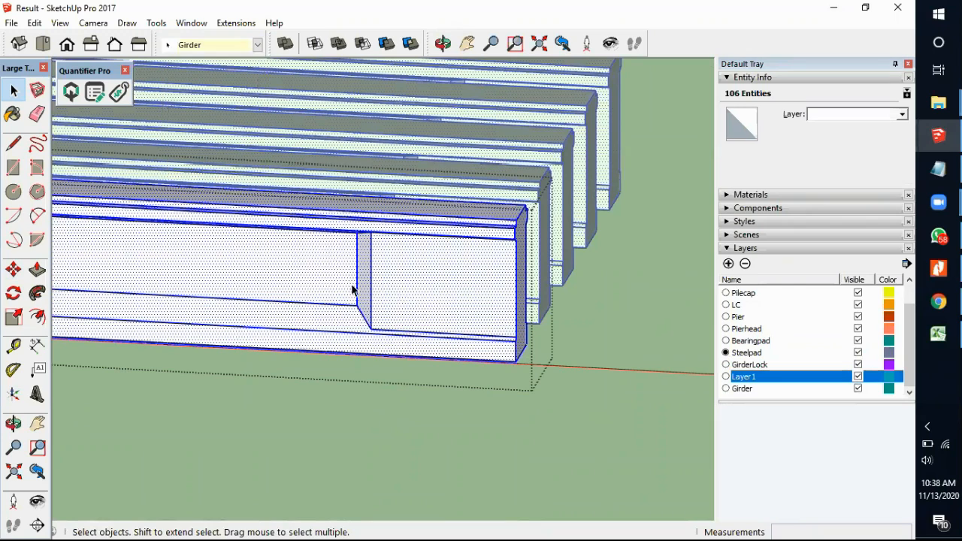
left_click(434, 406)
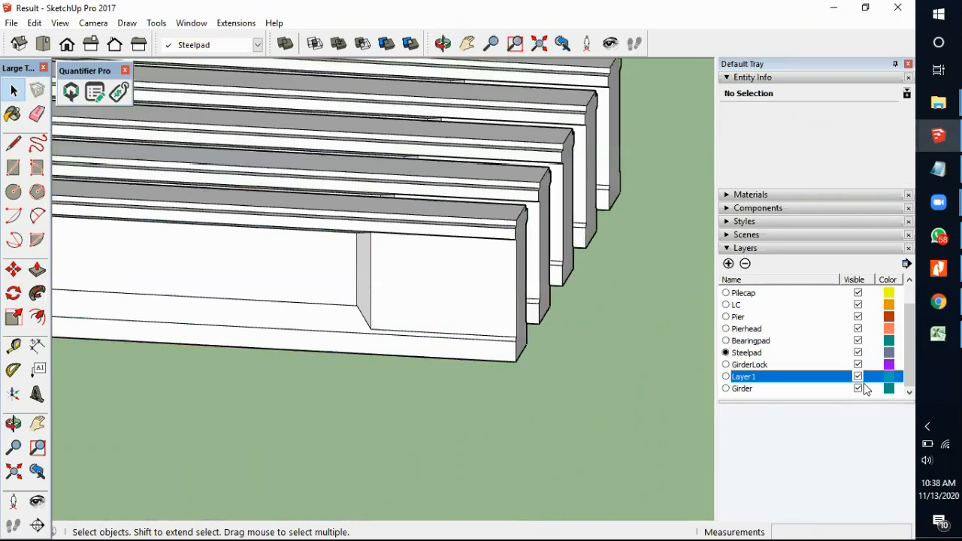
Step: Hide Layer1 again and inspect the whole assembly of girders, pierhead, pier, pilecap and borepiles
scroll(536, 350, "down", 10)
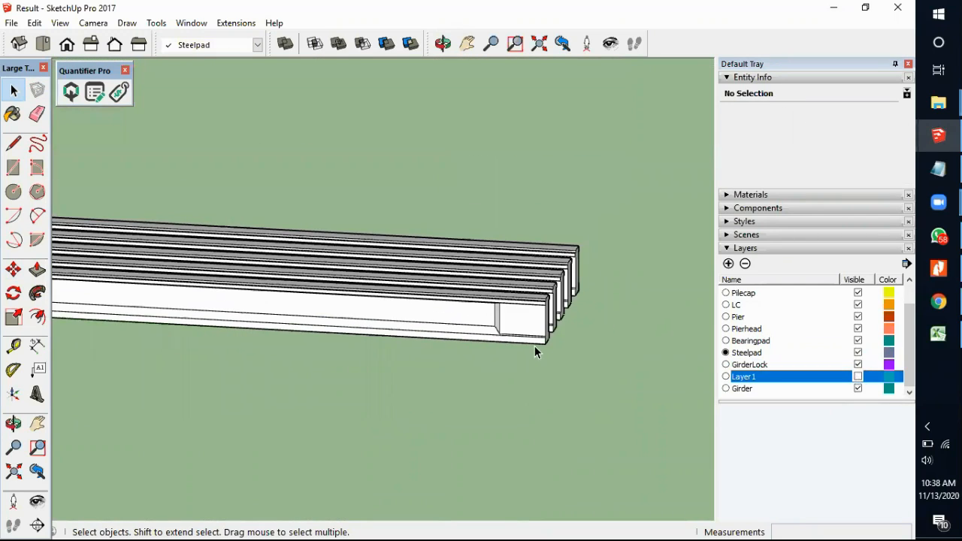
scroll(301, 260, "up", 5)
scroll(300, 260, "down", 5)
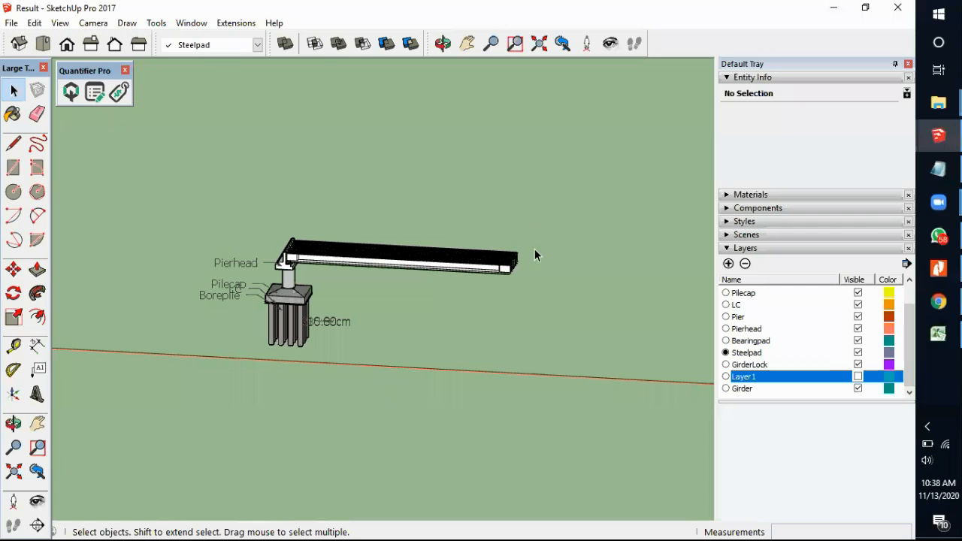
scroll(277, 235, "up", 2)
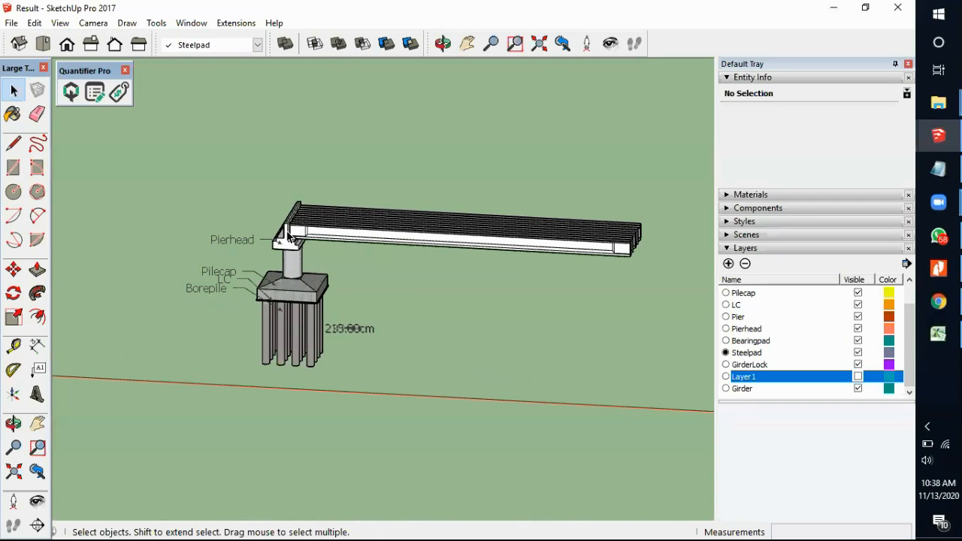
scroll(301, 275, "down", 2)
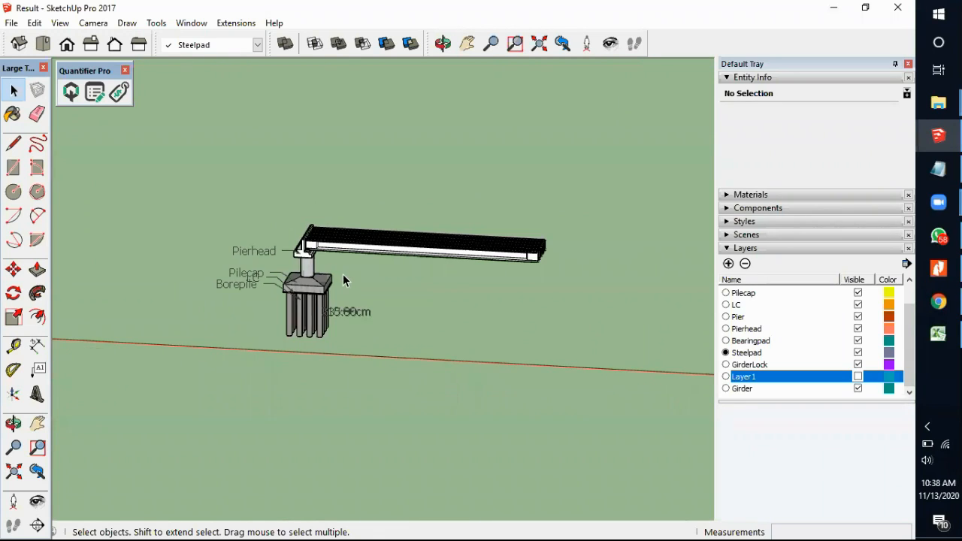
scroll(323, 252, "up", 2)
middle_click_drag(286, 262, 337, 354)
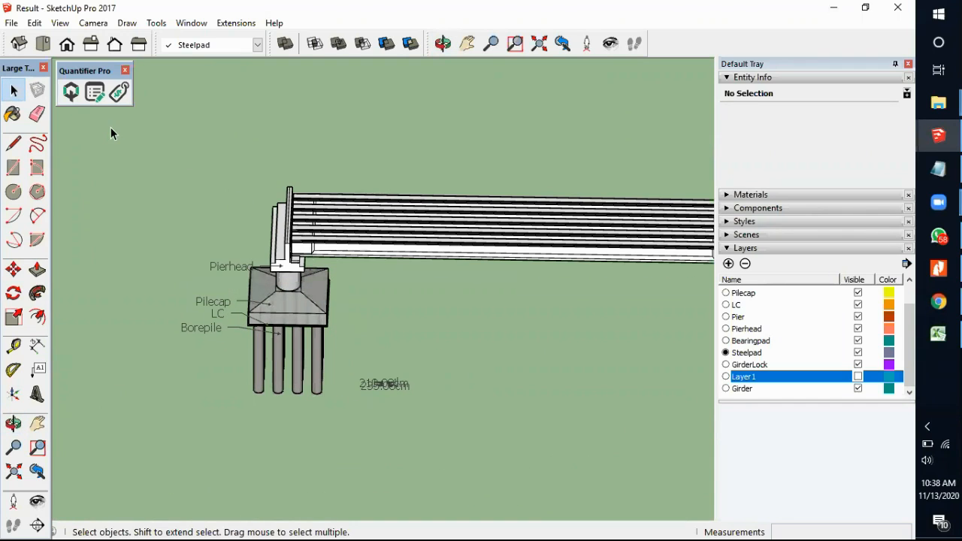
Step: In plan view, draw a line about 839 cm long across all five girders at midspan, from the outer girder's edge midpoint along the green axis
left_click(43, 45)
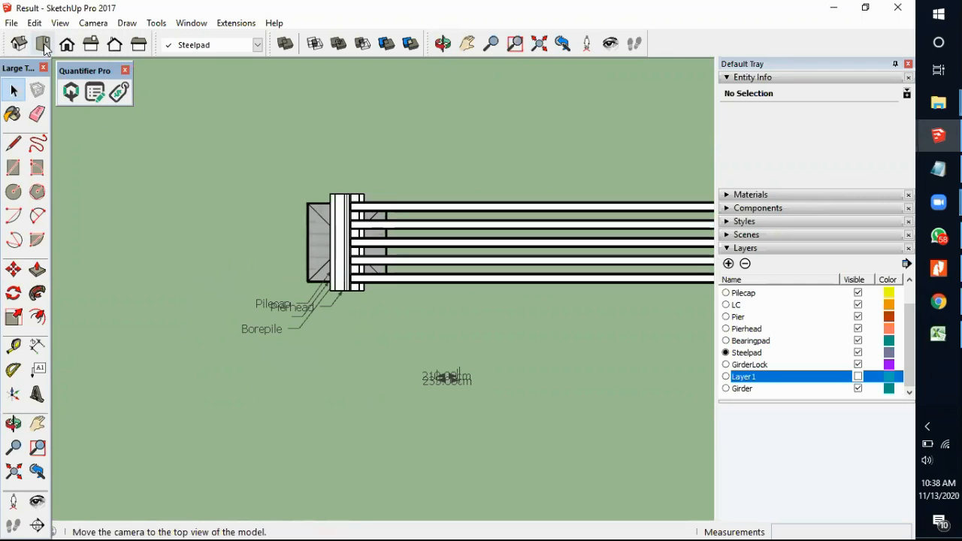
scroll(150, 184, "down", 3)
scroll(429, 232, "up", 2)
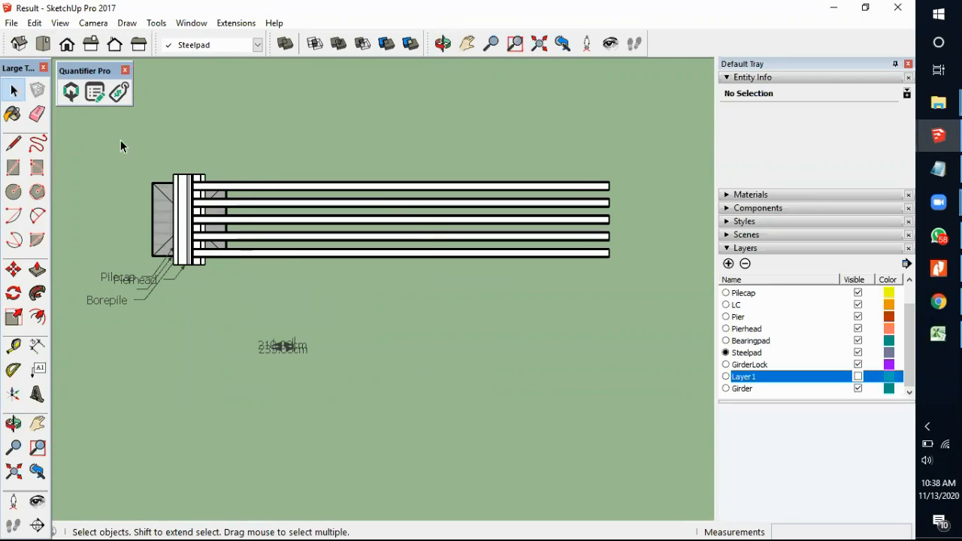
left_click(15, 146)
scroll(397, 178, "up", 4)
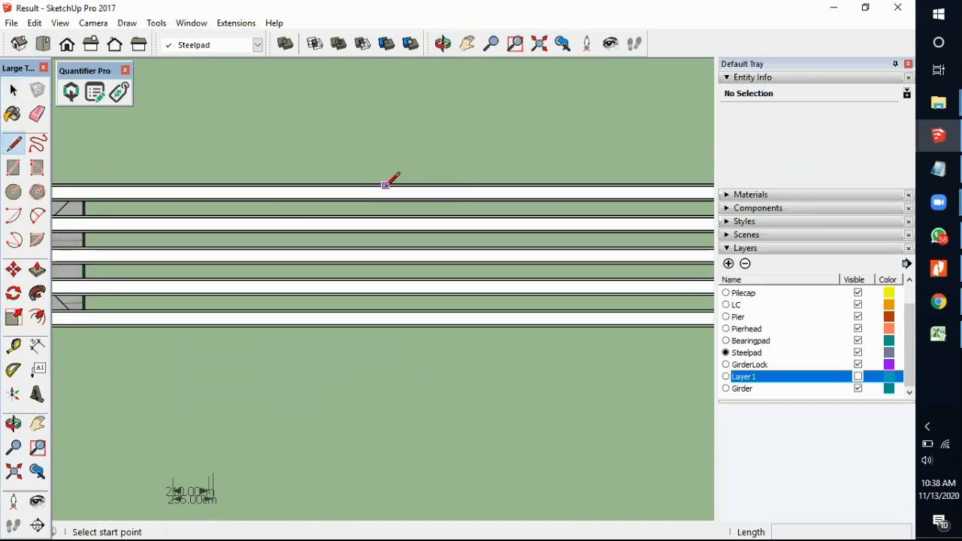
scroll(404, 184, "up", 2)
scroll(423, 181, "down", 3)
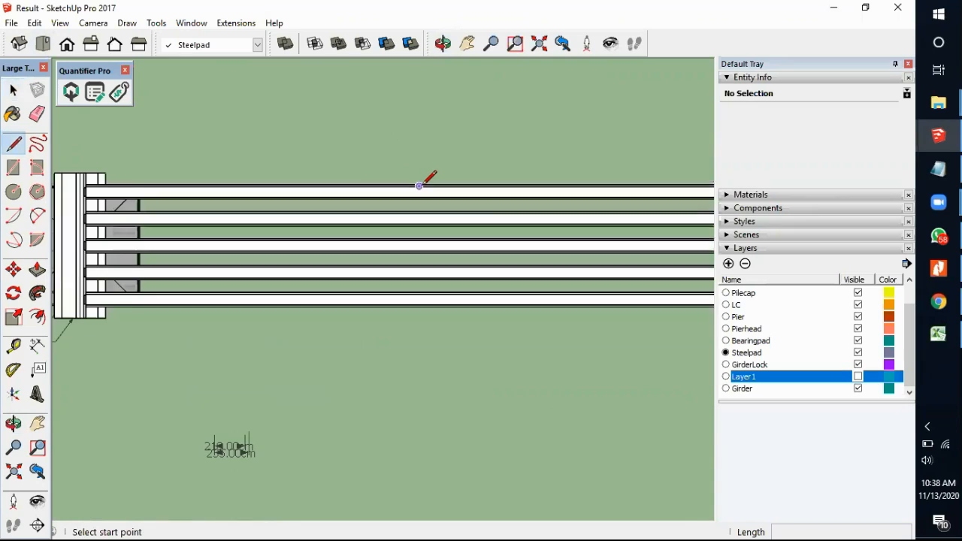
scroll(426, 180, "up", 2)
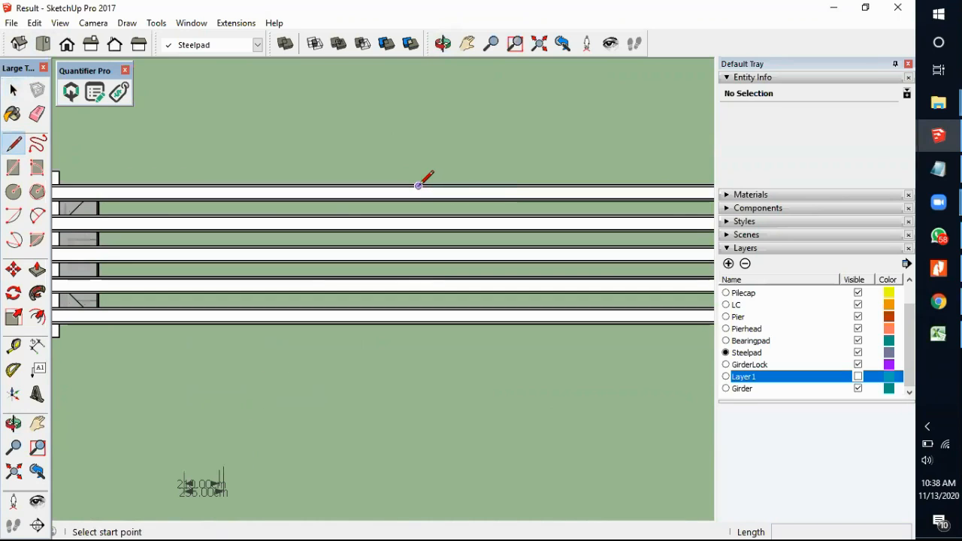
scroll(418, 185, "up", 2)
scroll(415, 184, "up", 1)
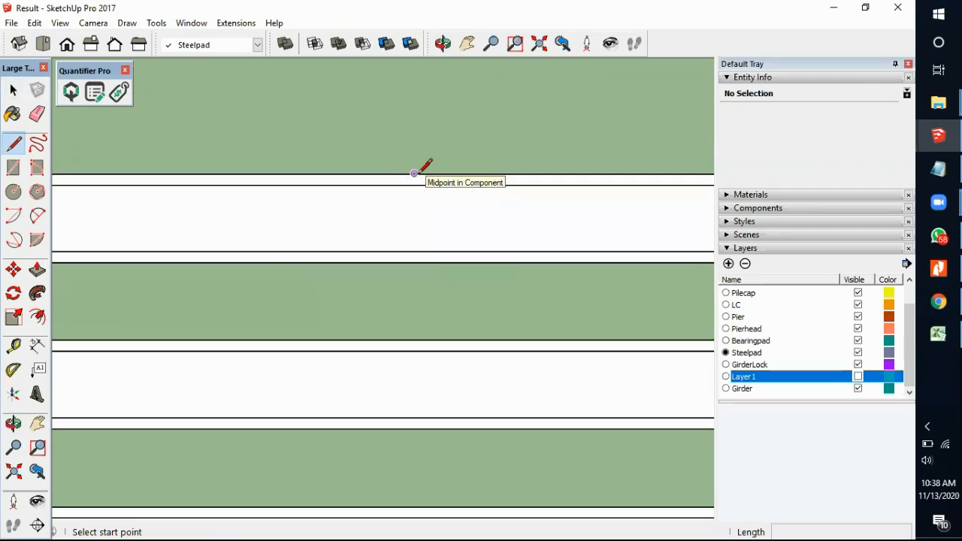
left_click(414, 174)
scroll(417, 186, "down", 6)
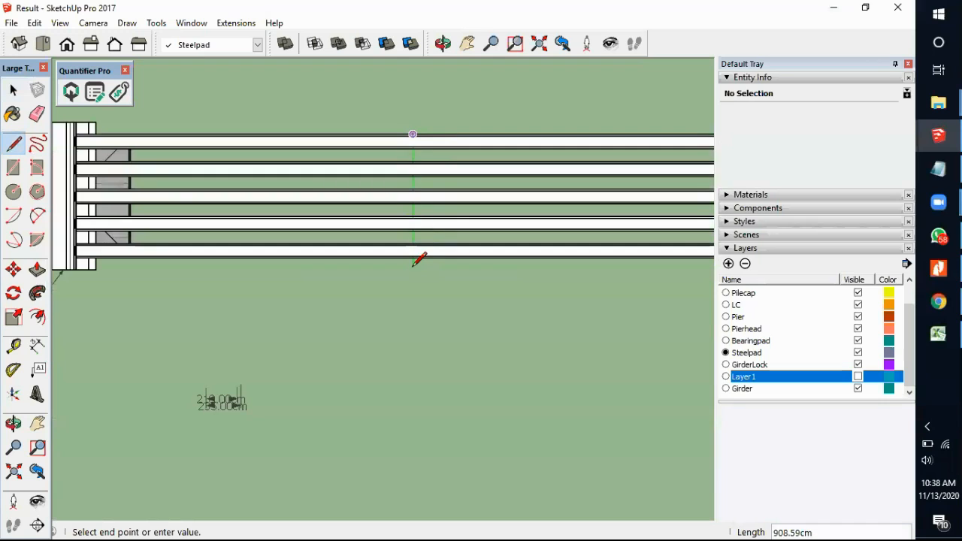
scroll(414, 282, "up", 2)
scroll(414, 282, "up", 1)
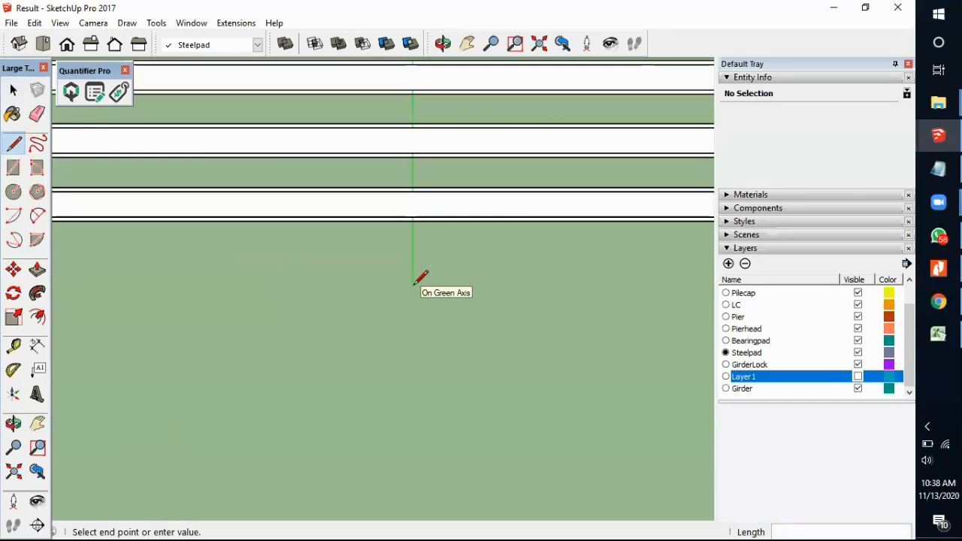
scroll(418, 229, "up", 2)
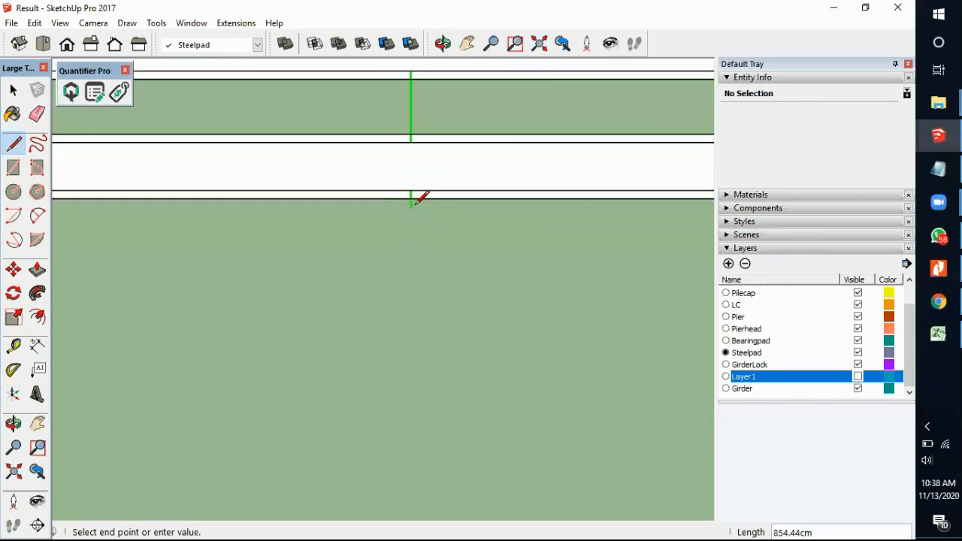
left_click(413, 197)
scroll(436, 236, "down", 5)
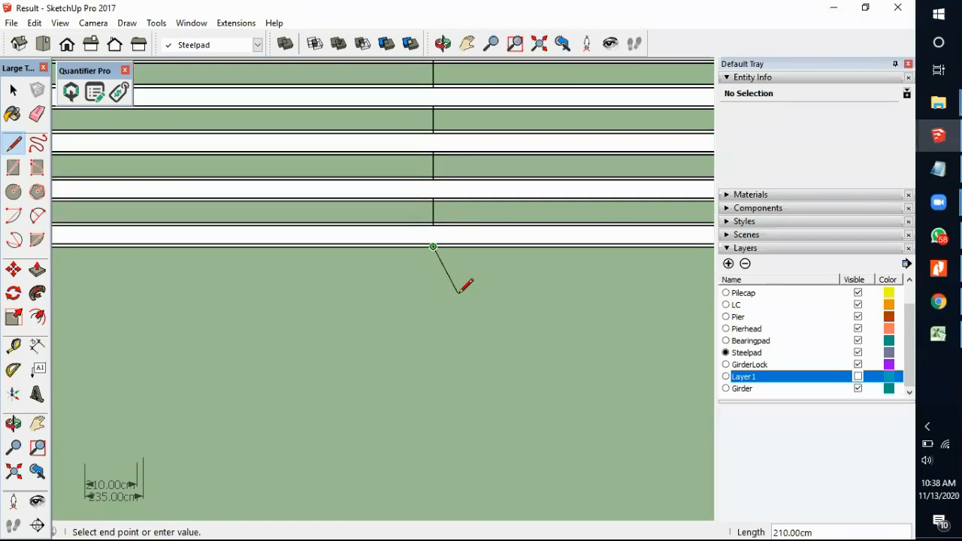
key("space")
Step: Check the midspan line's properties, clear the selection and hide the Girder layer
scroll(453, 272, "up", 2)
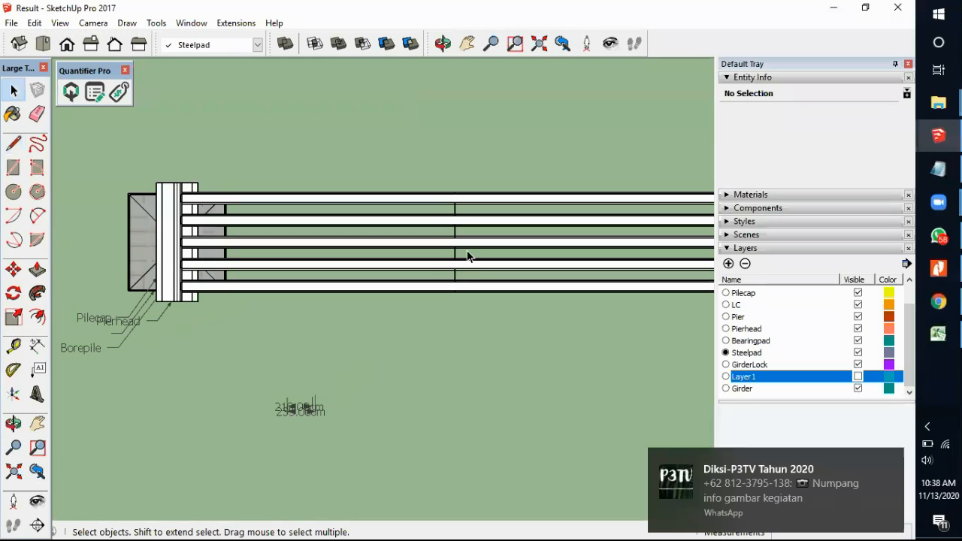
scroll(467, 256, "up", 1)
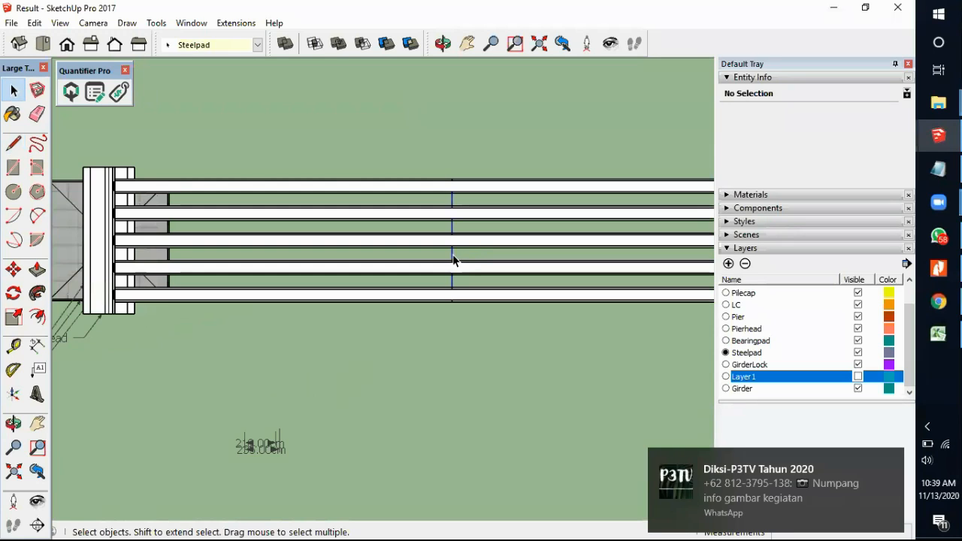
left_click(452, 258)
scroll(454, 240, "up", 1)
scroll(460, 220, "down", 3)
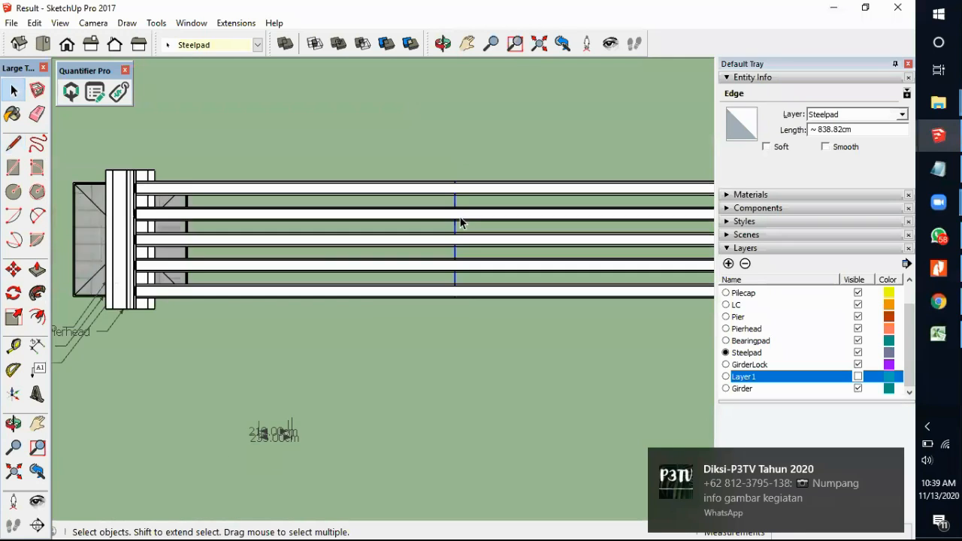
left_click(483, 287)
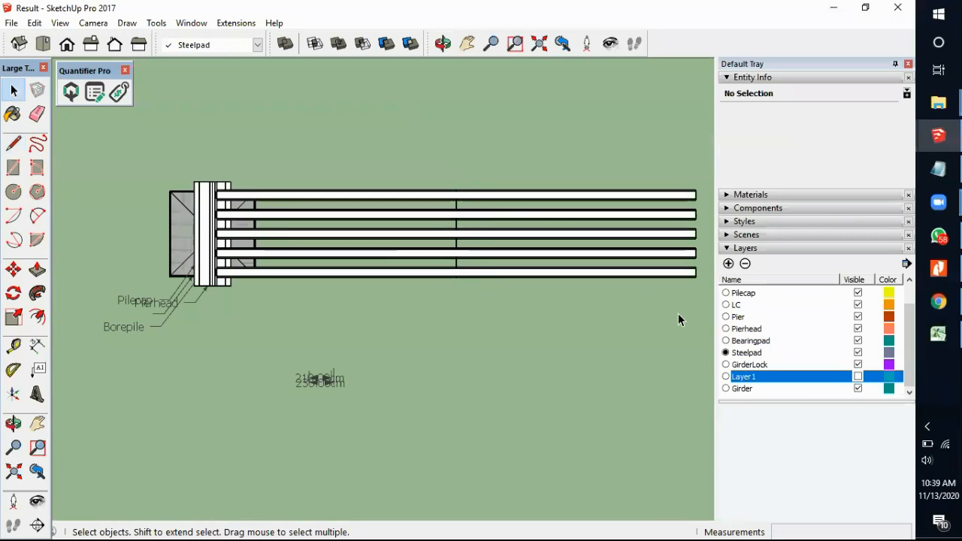
left_click(858, 388)
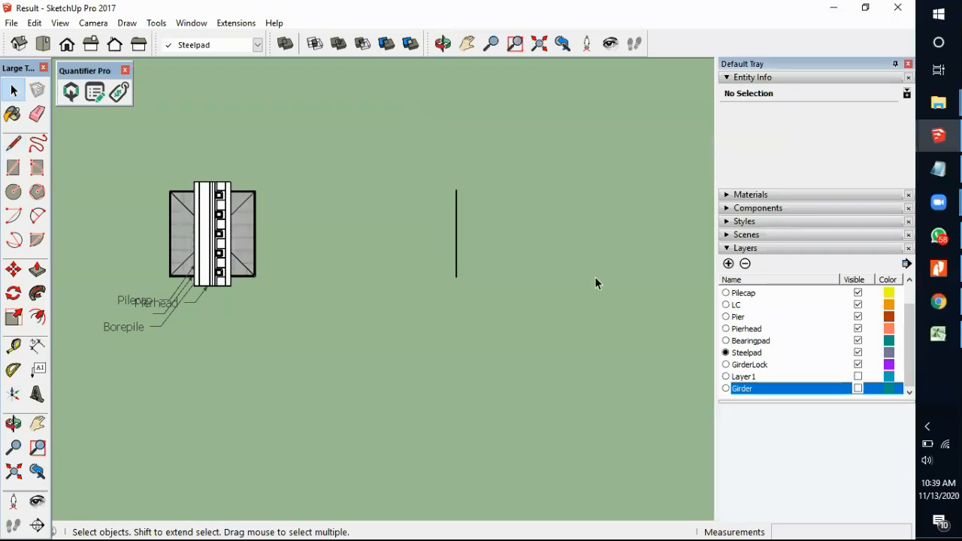
Step: Copy the entire substructure with its pads and labels by rotating it 180° about the midpoint of the midspan line
left_click_drag(80, 157, 314, 336)
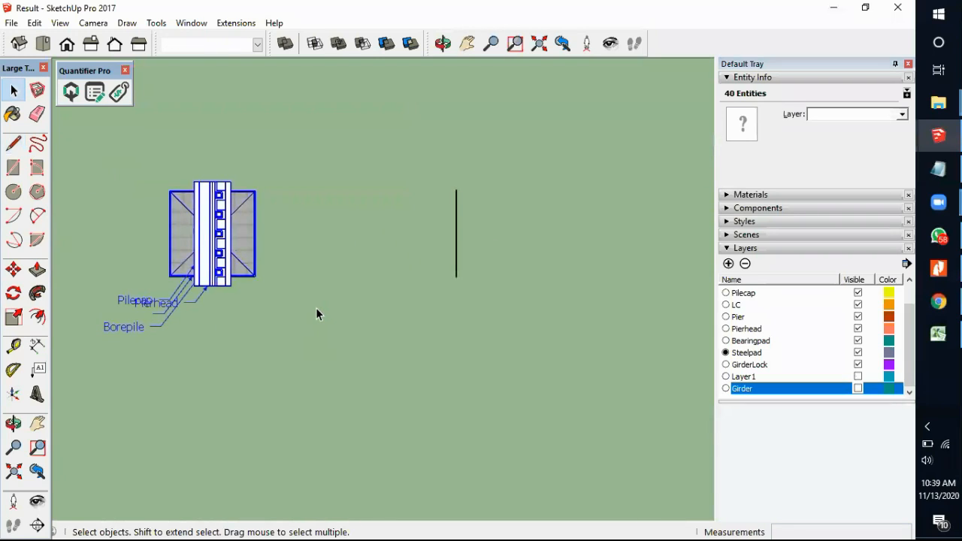
left_click(15, 296)
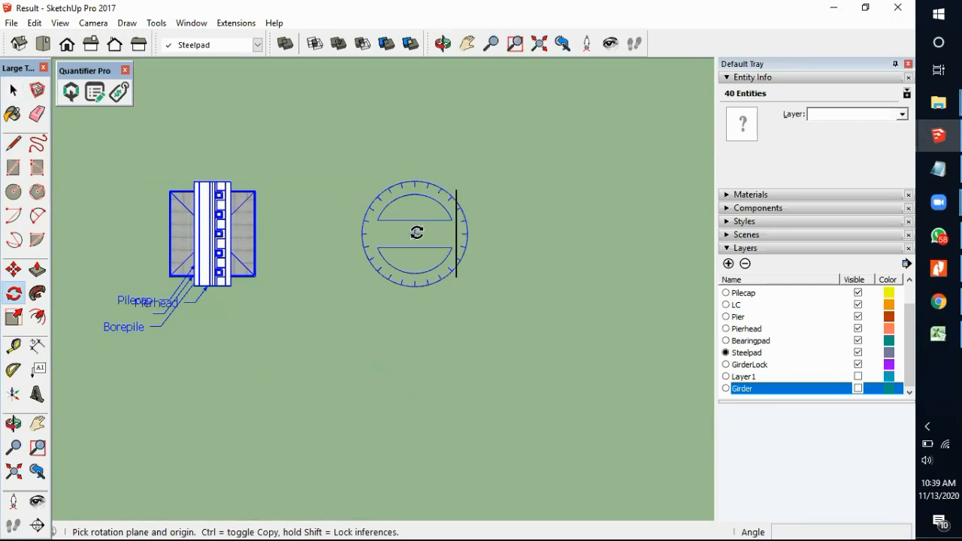
left_click(456, 234)
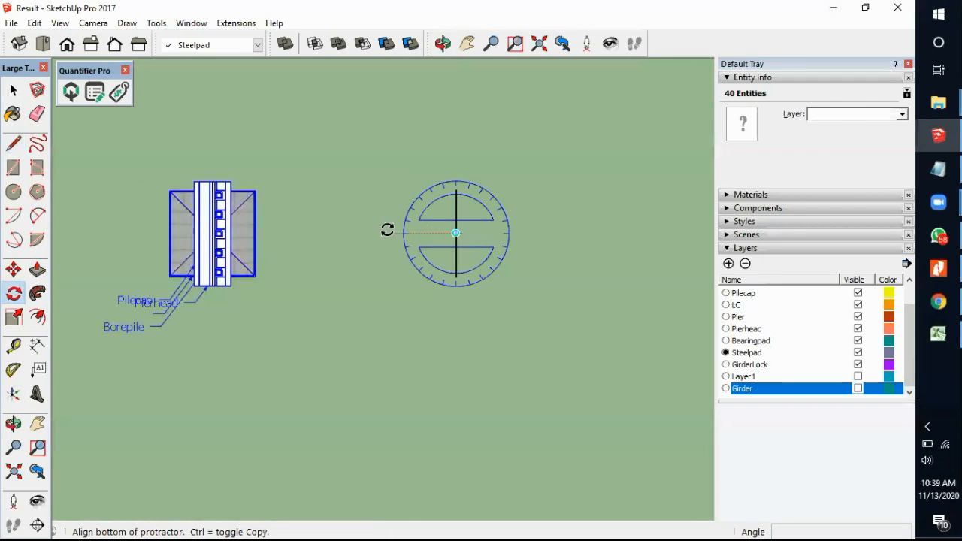
left_click(357, 229)
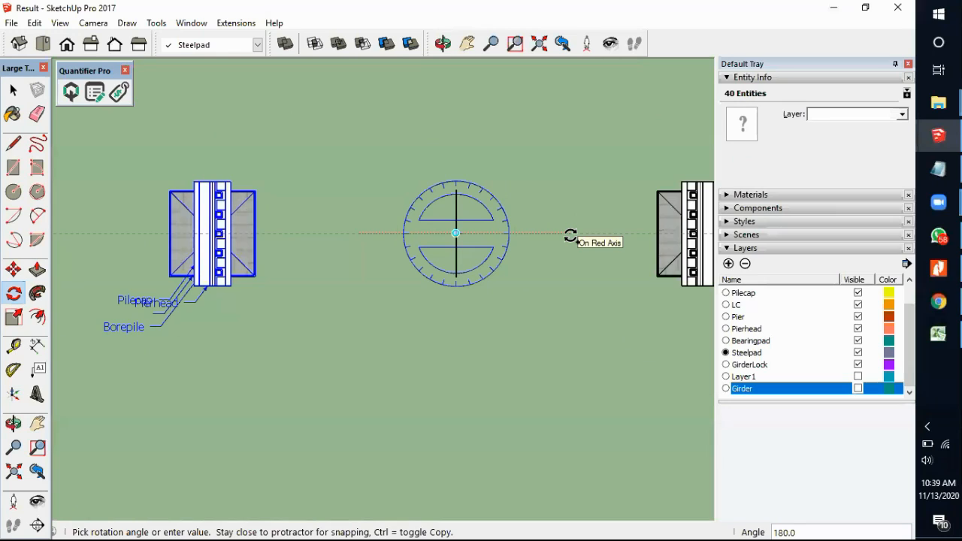
left_click(570, 235)
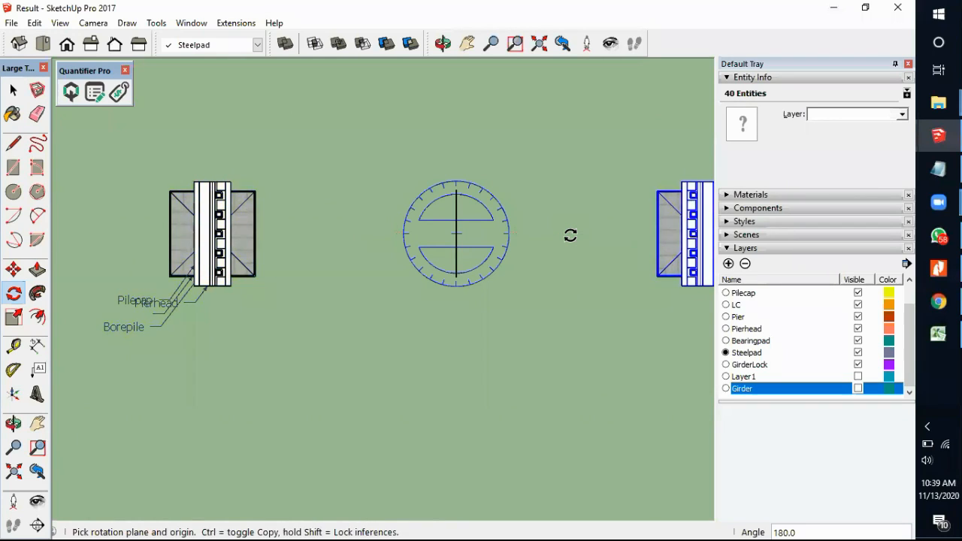
key("space")
left_click(583, 318)
Step: Show the Girder layer again and inspect how the girders sit on the copied pierhead
scroll(492, 256, "down", 3)
middle_click_drag(493, 260, 514, 156)
left_click(857, 388)
scroll(556, 251, "up", 3)
middle_click_drag(556, 251, 543, 202)
scroll(537, 225, "down", 3)
scroll(639, 248, "up", 3)
middle_click_drag(638, 248, 440, 164)
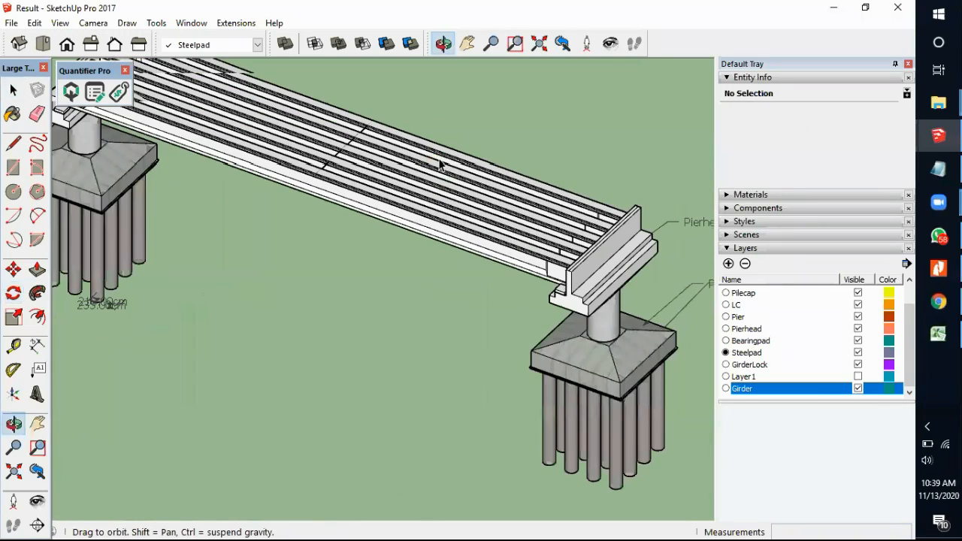
Step: Delete the midspan guide line crossing the five girders
scroll(440, 163, "down", 4)
scroll(431, 223, "up", 4)
middle_click_drag(314, 101, 329, 248)
scroll(323, 176, "up", 5)
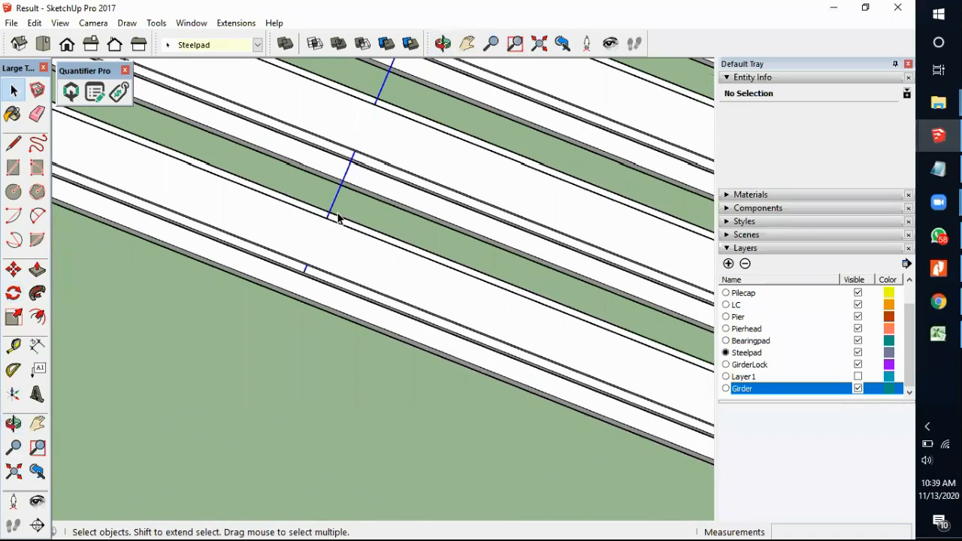
key("Delete")
Step: Examine the completed span from several angles, including both piers and the girders between them
scroll(380, 199, "down", 3)
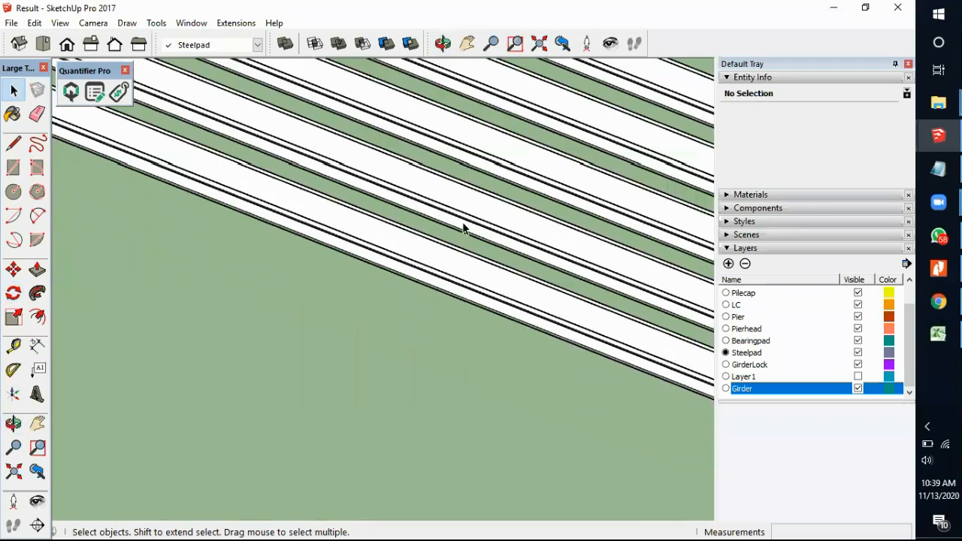
scroll(481, 248, "down", 5)
middle_click_drag(489, 260, 282, 201)
scroll(279, 210, "up", 4)
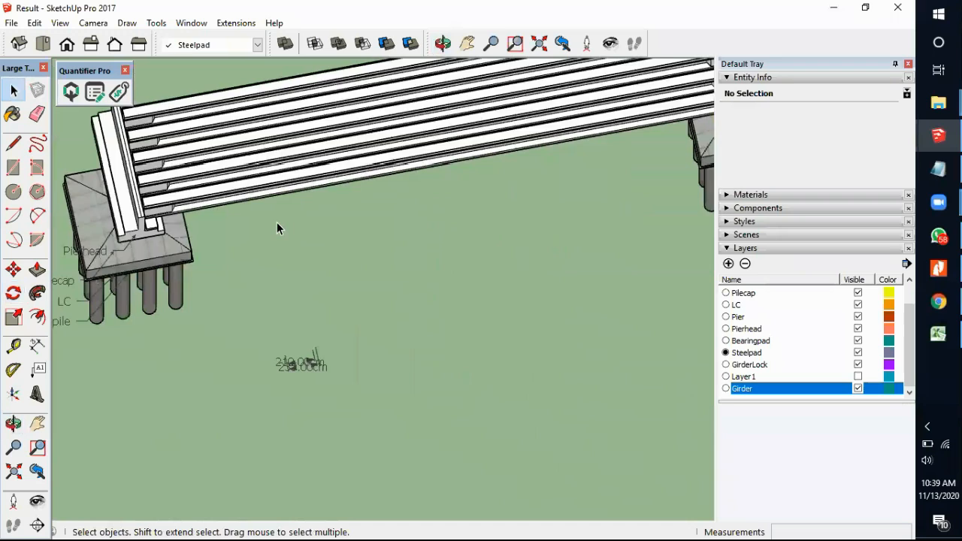
scroll(275, 229, "down", 4)
middle_click_drag(275, 235, 192, 172)
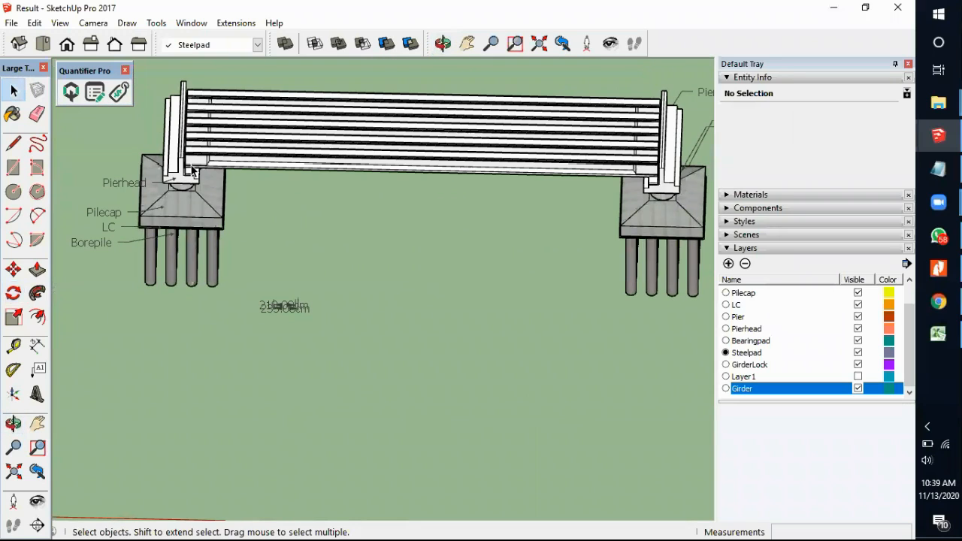
scroll(295, 278, "down", 8)
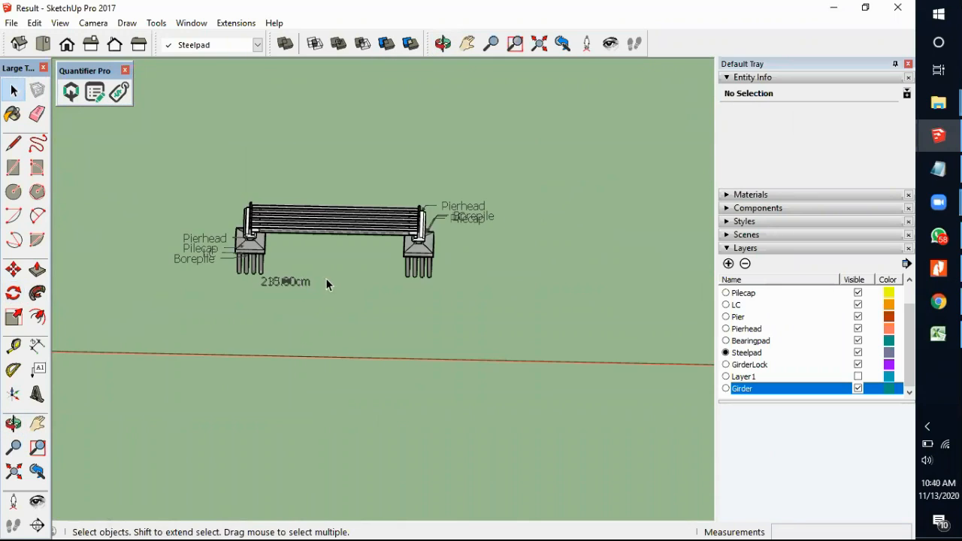
scroll(398, 267, "down", 4)
scroll(269, 178, "down", 2)
scroll(349, 236, "up", 4)
Step: Make Layer1 and Layer0 visible to bring back the loose girder profiles and reference drawings
left_click(858, 376)
scroll(360, 246, "up", 3)
scroll(331, 243, "up", 2)
middle_click_drag(286, 285, 334, 472)
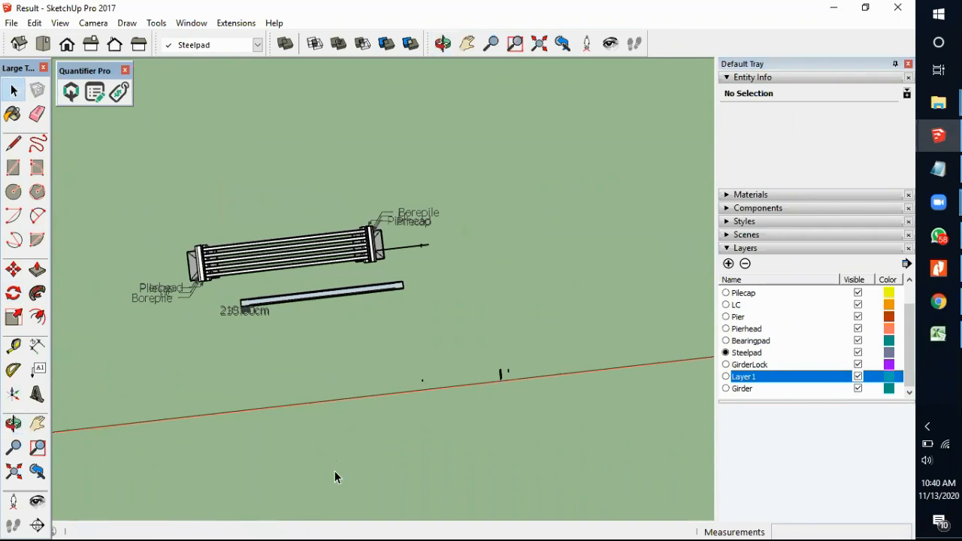
scroll(858, 282, "up", 1)
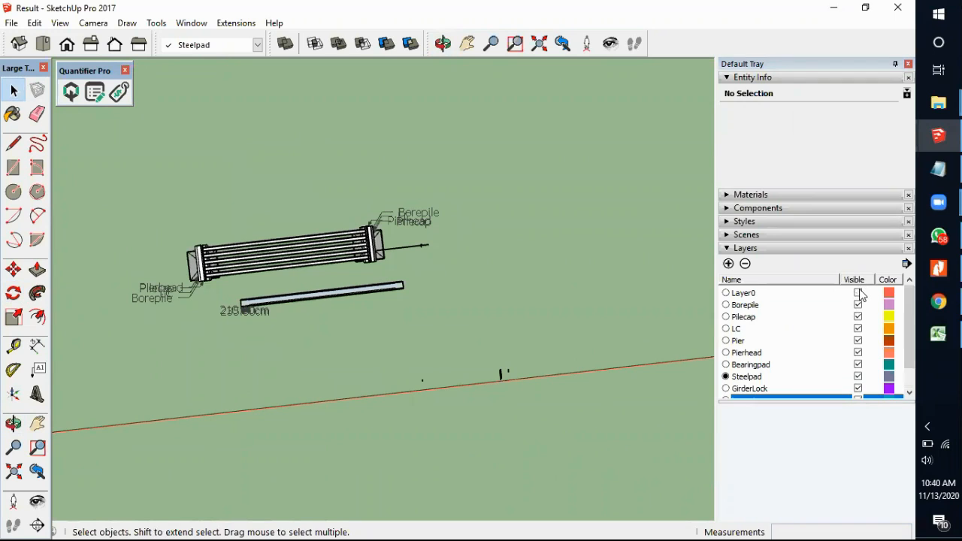
left_click(858, 293)
Step: Examine the girder cross-sections with tendon holes and the tendon profile on the girder reference drawing
scroll(385, 351, "up", 5)
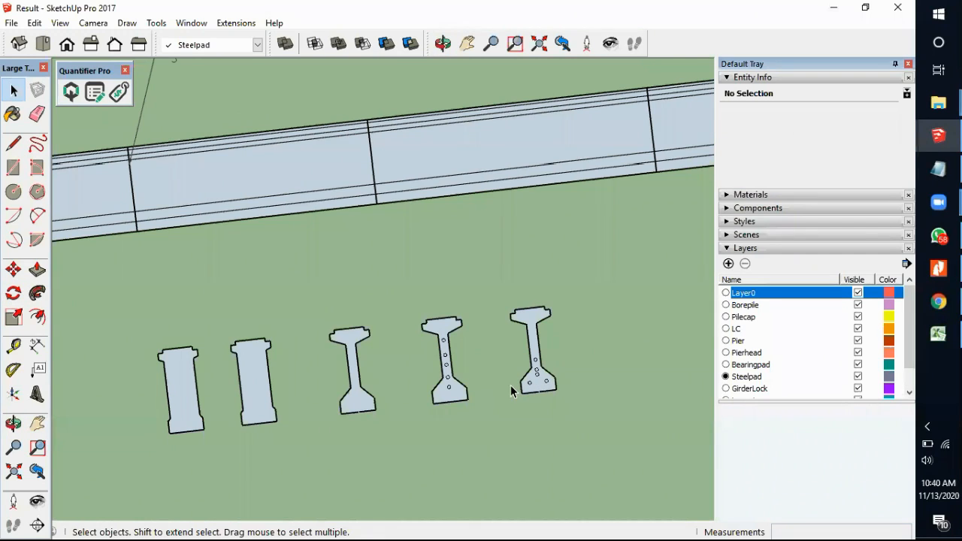
scroll(535, 366, "up", 2)
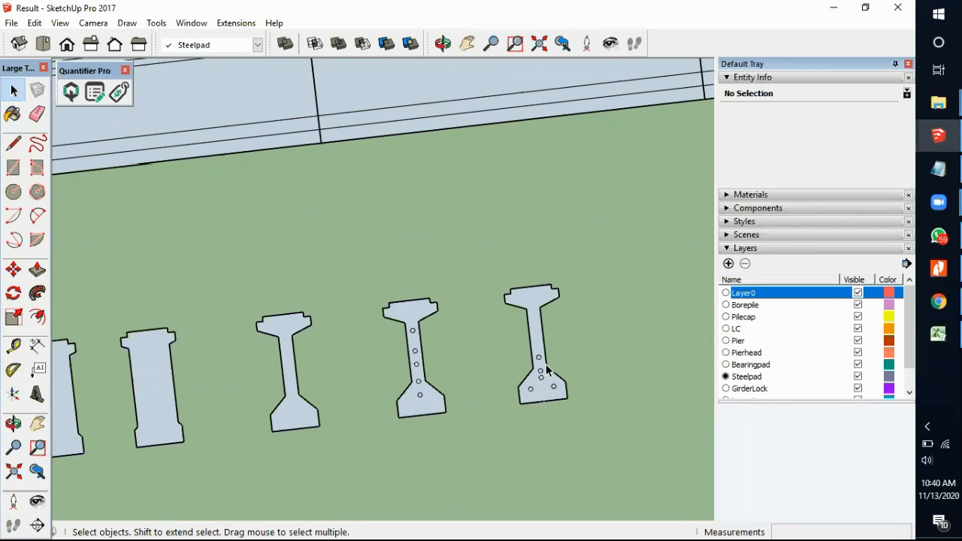
scroll(573, 332, "down", 8)
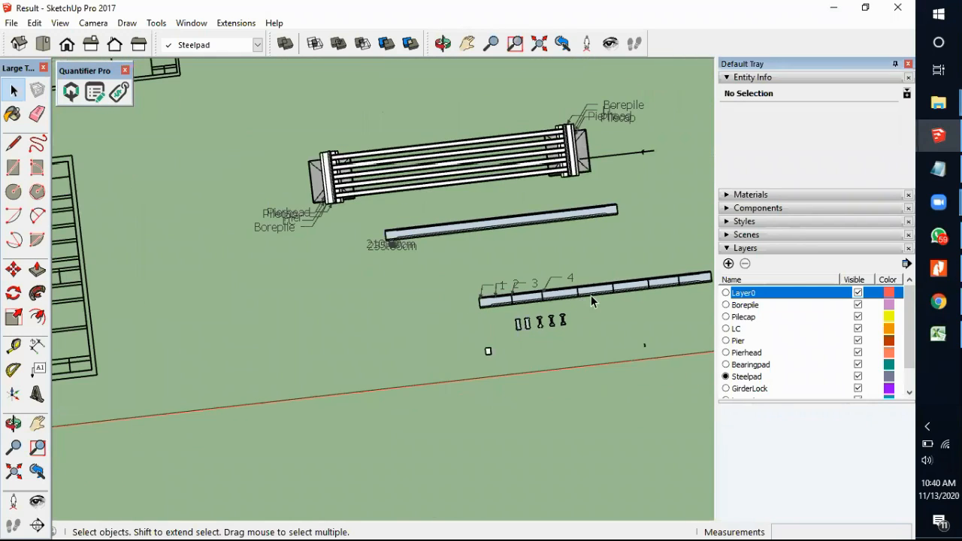
scroll(253, 255, "up", 6)
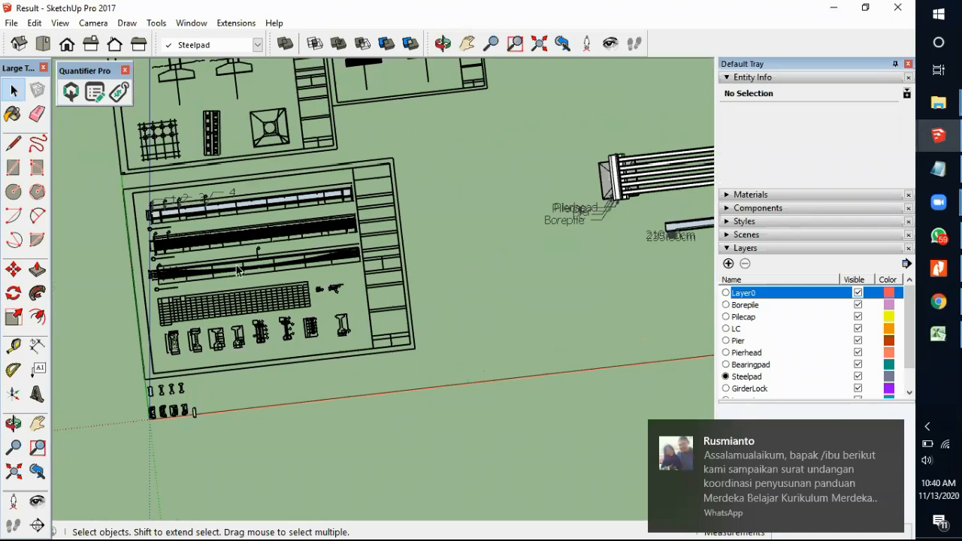
scroll(253, 256, "up", 5)
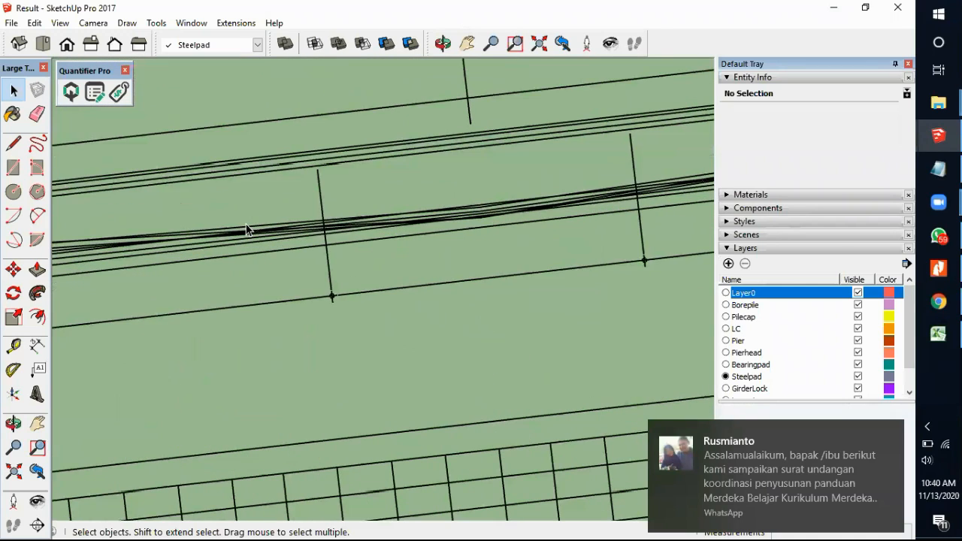
scroll(390, 278, "down", 7)
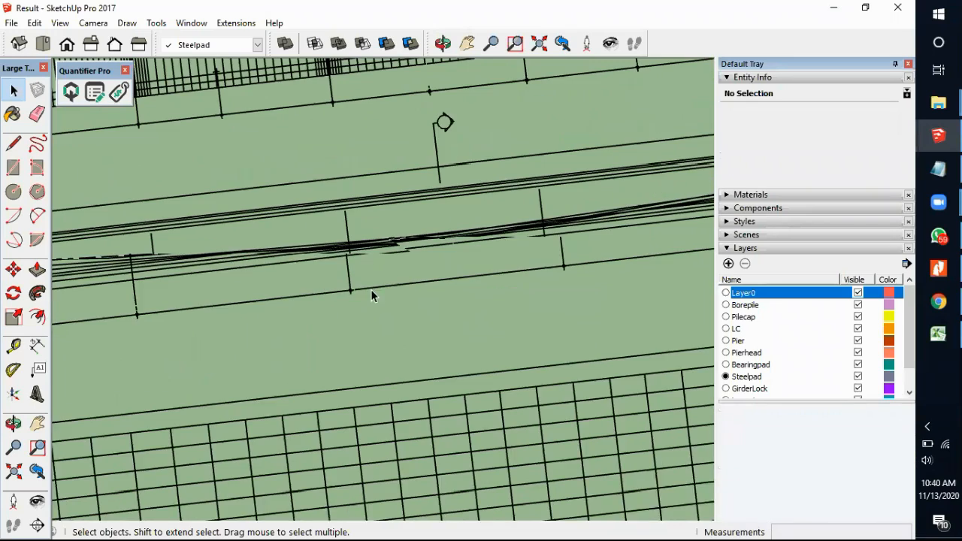
scroll(234, 312, "down", 4)
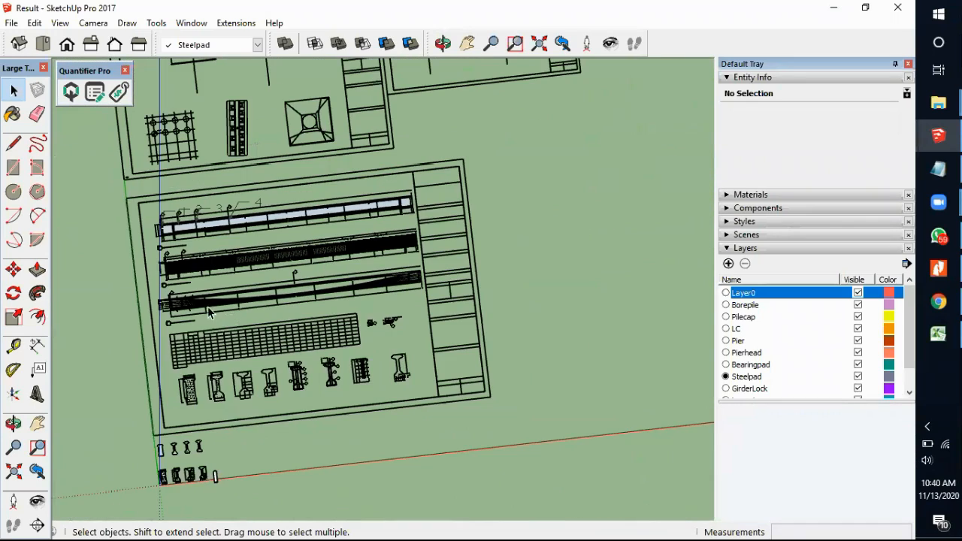
Step: Copy the outermost girder of the span to an empty area beyond the bridge, about 5994 cm away
scroll(520, 267, "up", 4)
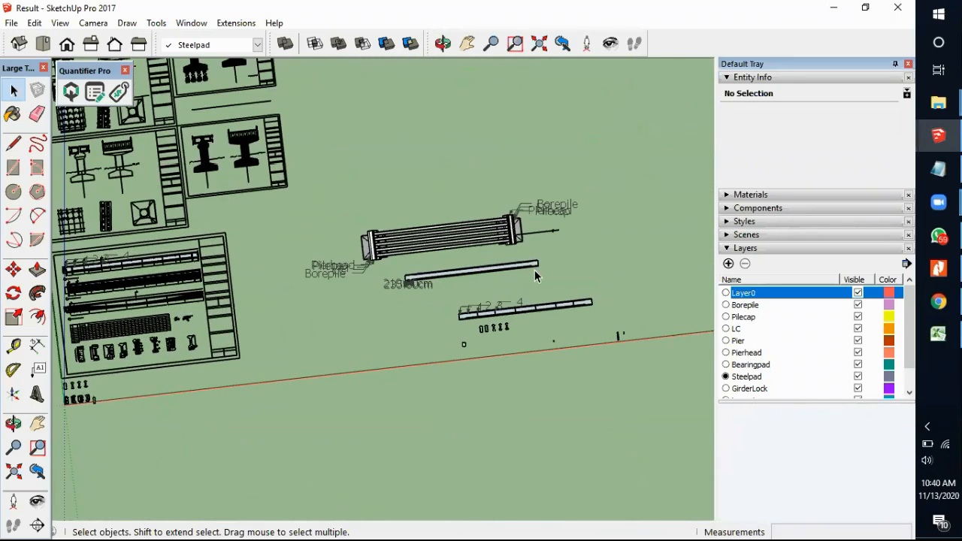
middle_click_drag(323, 236, 319, 120)
middle_click_drag(302, 221, 358, 184)
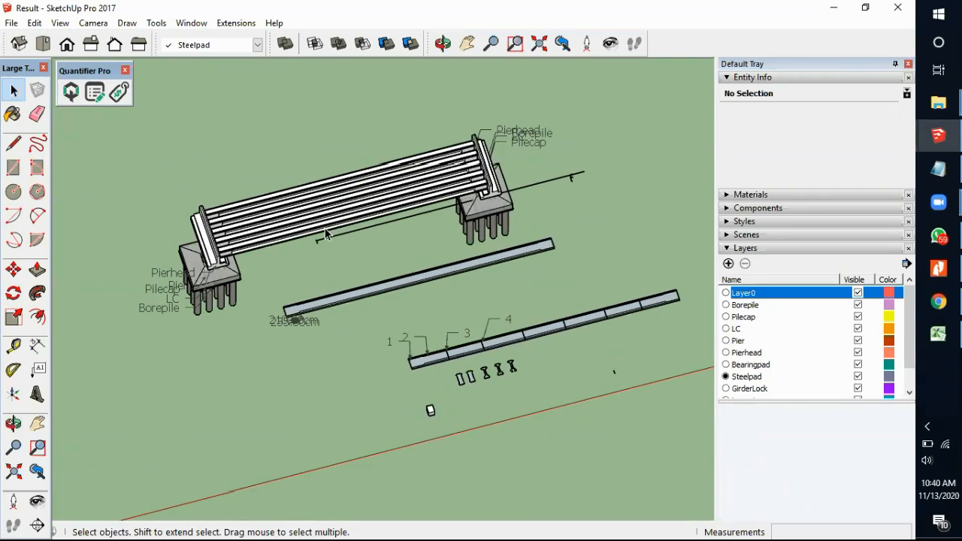
scroll(323, 234, "up", 2)
scroll(297, 242, "up", 1)
left_click(297, 243)
scroll(322, 264, "down", 5)
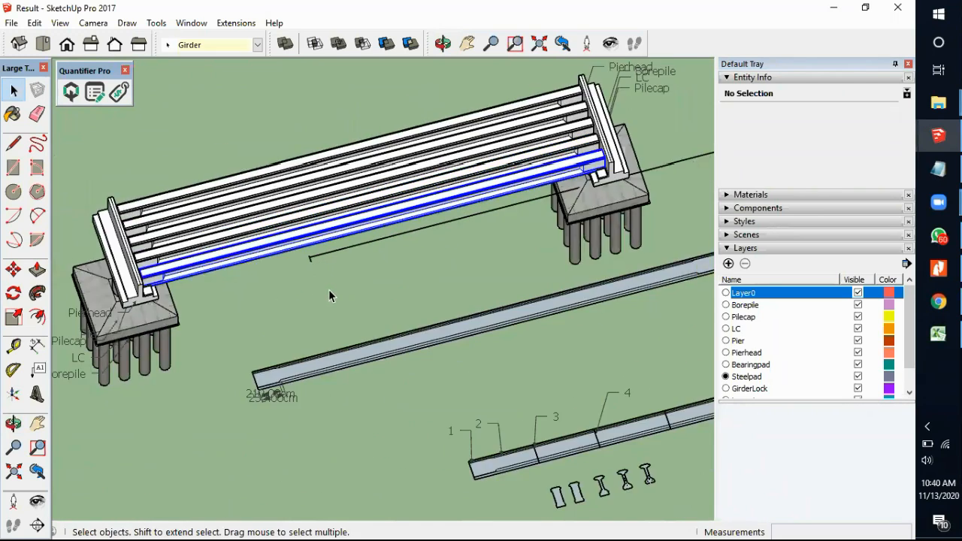
scroll(337, 316, "down", 3)
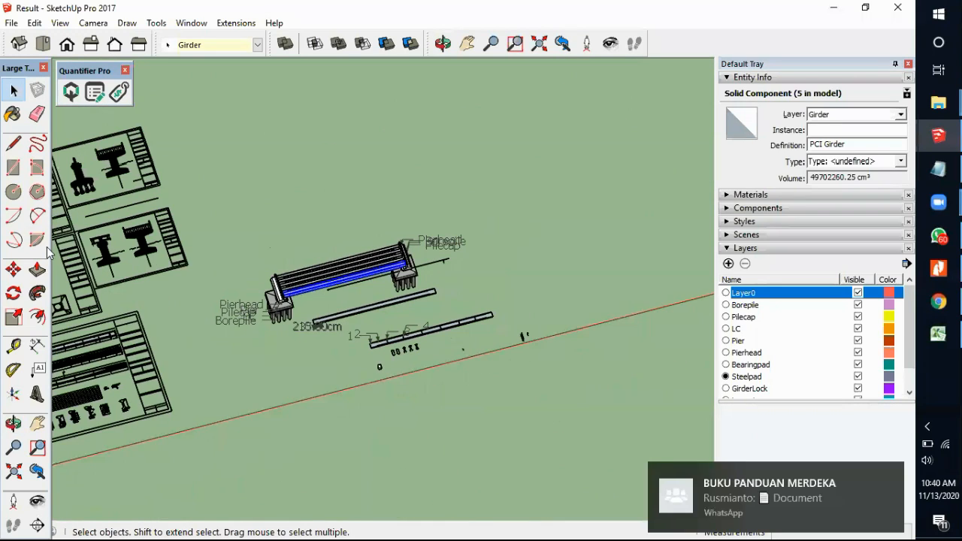
left_click(13, 270)
scroll(261, 303, "up", 6)
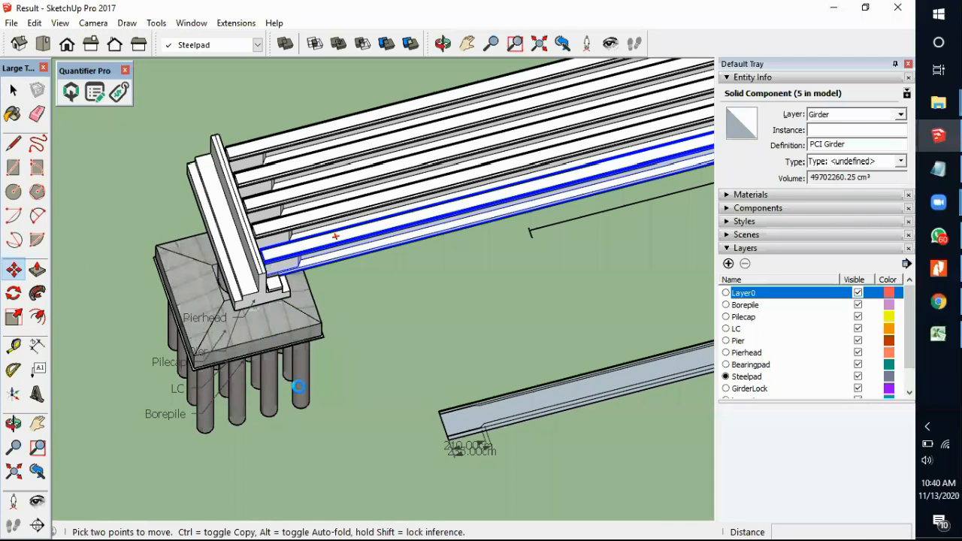
left_click(318, 299)
key("ctrl")
scroll(318, 316, "down", 4)
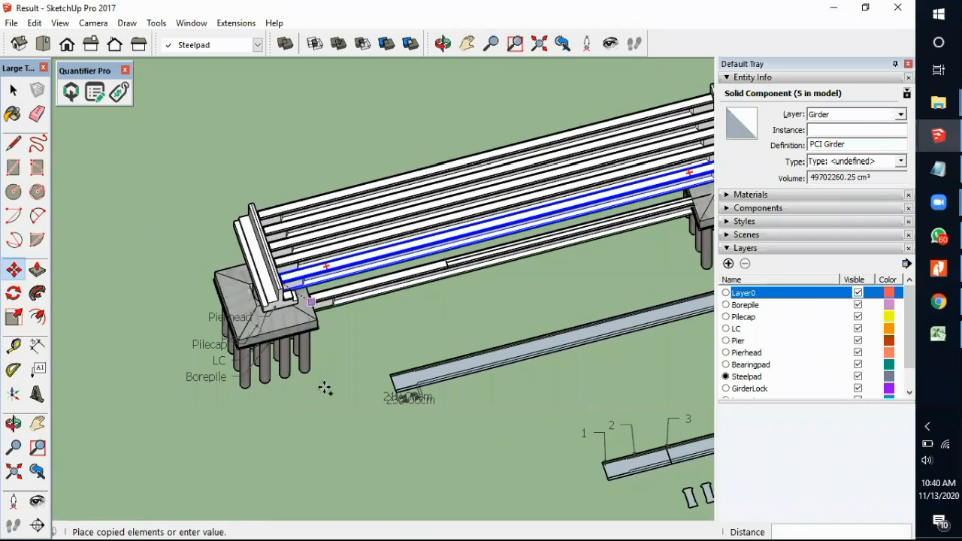
scroll(323, 387, "down", 5)
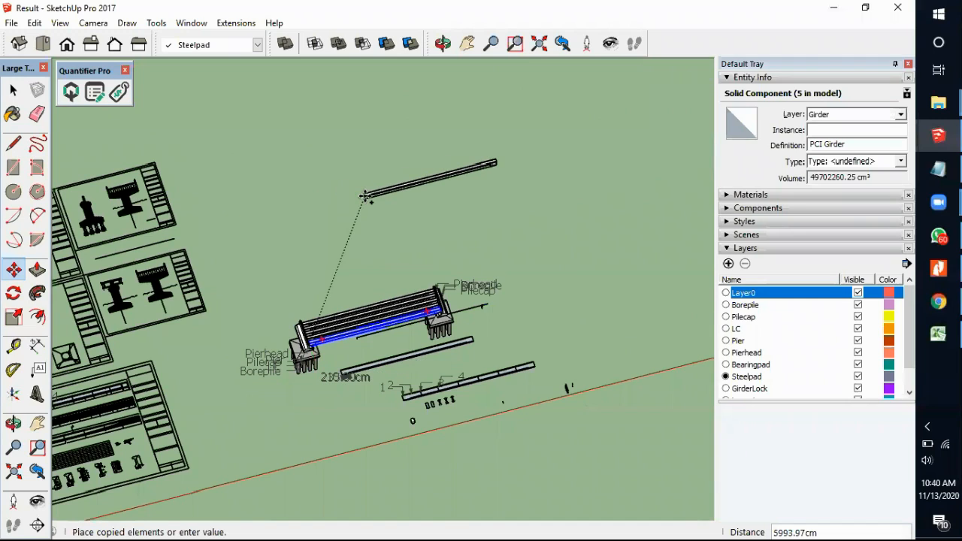
left_click(364, 195)
key("space")
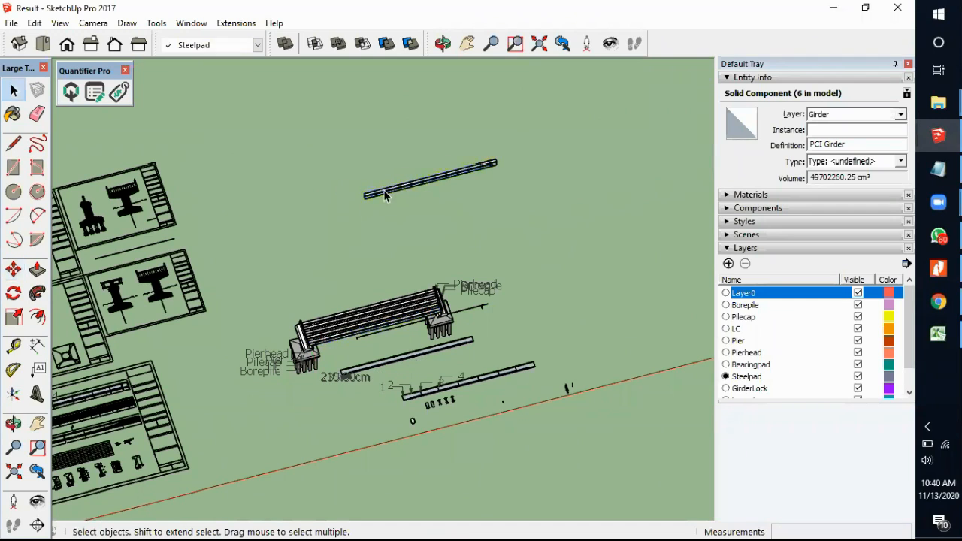
Step: Examine the copied girder along its length and at its end block
scroll(384, 192, "up", 2)
left_click(395, 195)
scroll(396, 195, "up", 5)
scroll(362, 189, "down", 1)
middle_click_drag(384, 169, 303, 129)
scroll(244, 215, "down", 2)
scroll(488, 186, "up", 2)
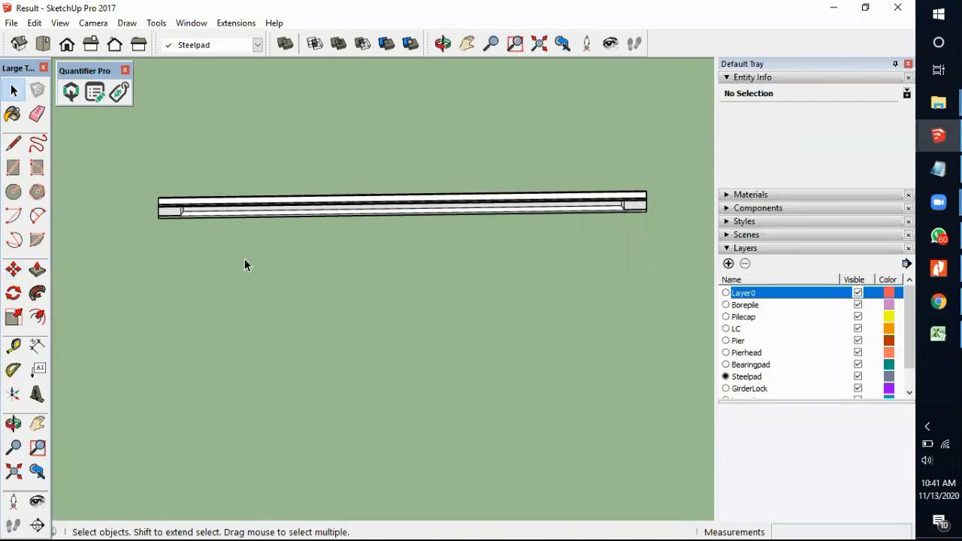
scroll(204, 233, "up", 1)
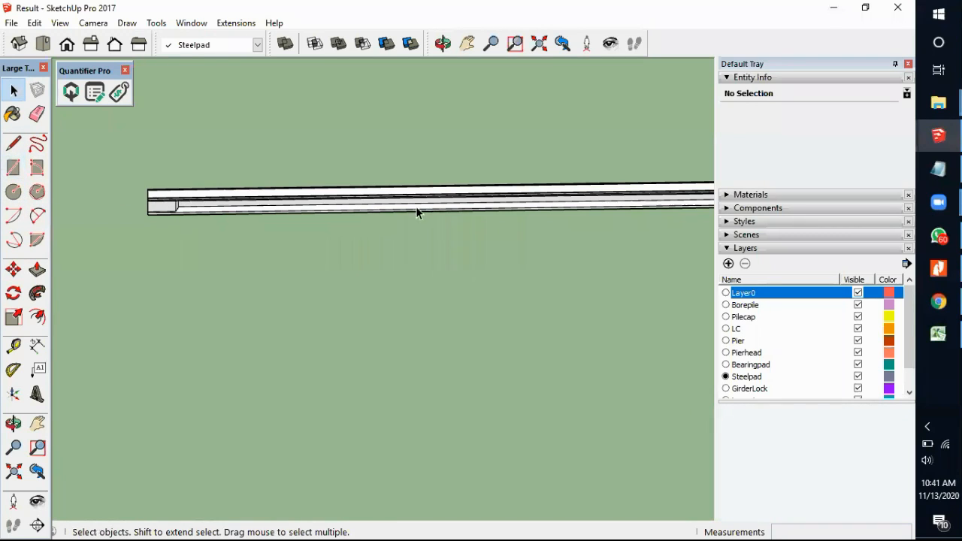
scroll(500, 202, "down", 2)
scroll(467, 202, "up", 2)
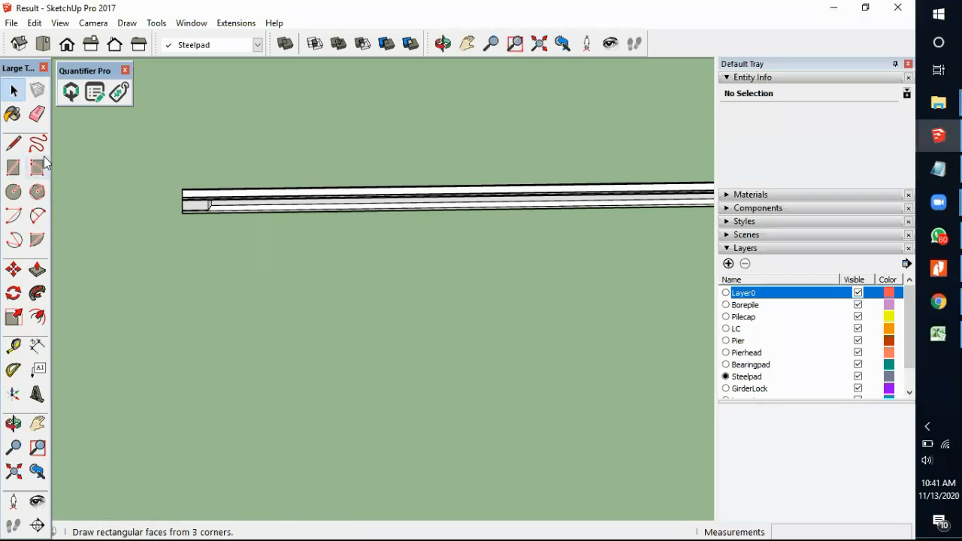
middle_click_drag(192, 202, 155, 234)
scroll(185, 257, "up", 3)
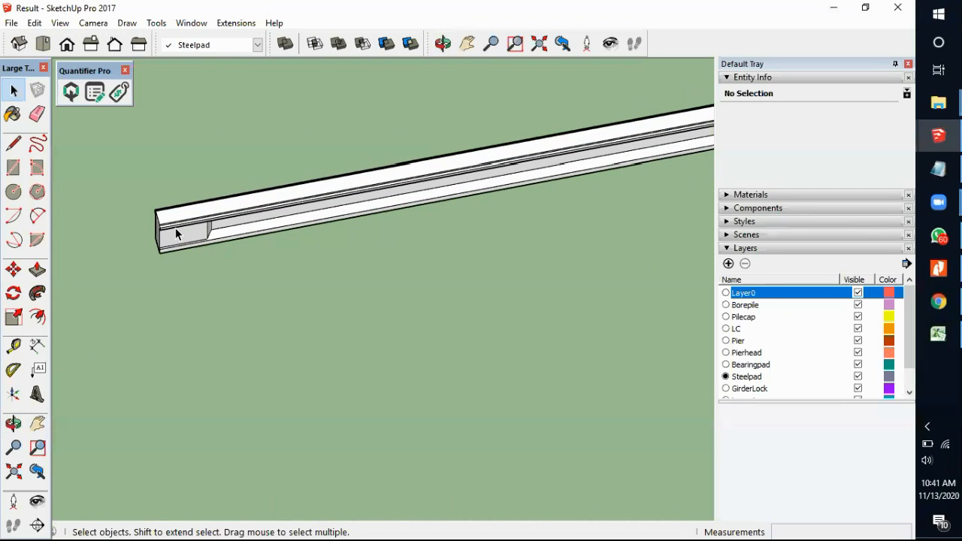
scroll(176, 234, "down", 2)
middle_click_drag(231, 227, 205, 233)
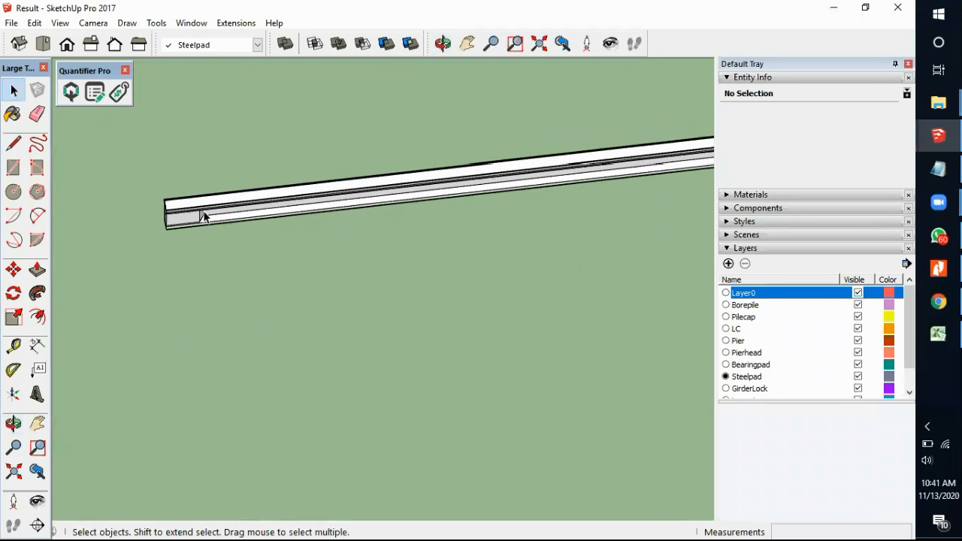
Step: Check the length of the copied girder's long top edge
scroll(205, 216, "up", 5)
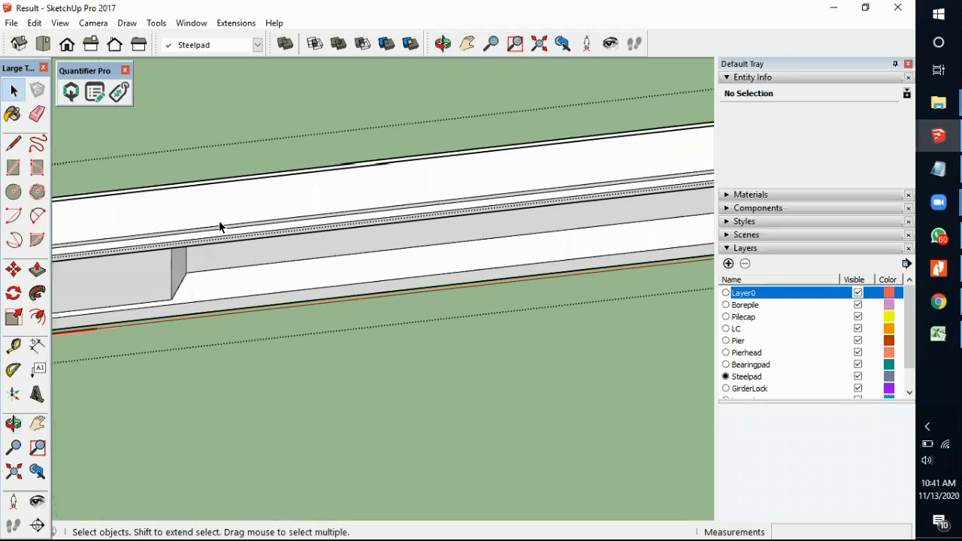
left_click(220, 229)
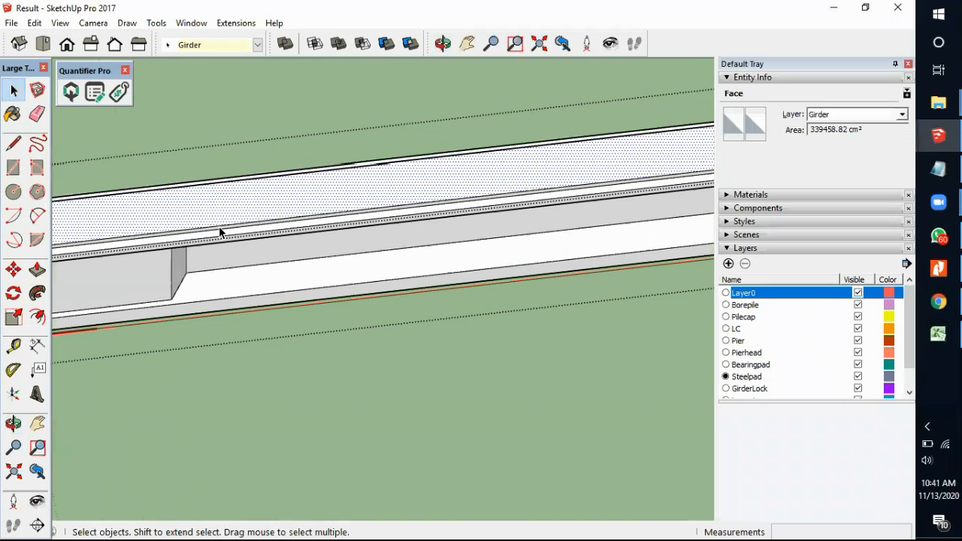
left_click(220, 230)
scroll(231, 229, "down", 5)
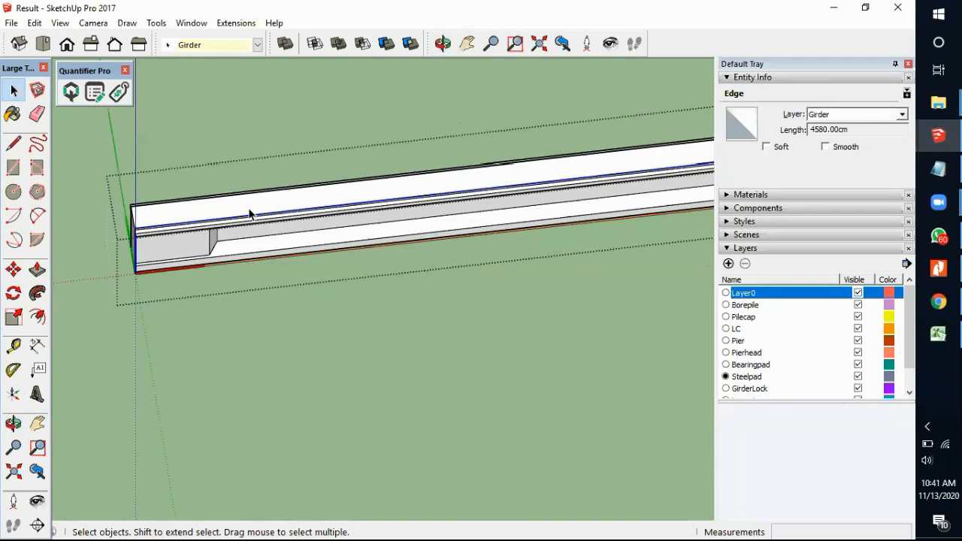
left_click(369, 301)
Step: Draw a straight line along the red axis beside the copied girder, slightly longer than the girder
left_click(13, 144)
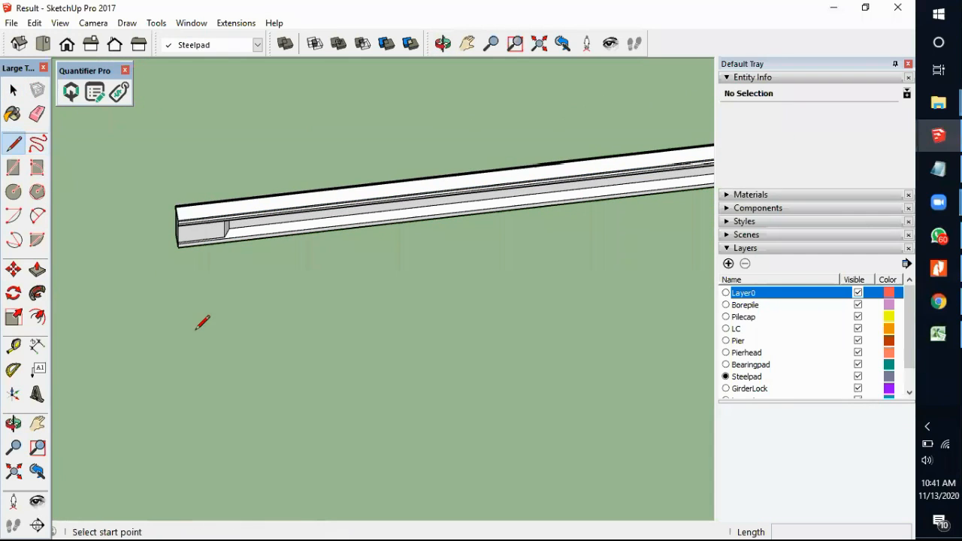
left_click(228, 318)
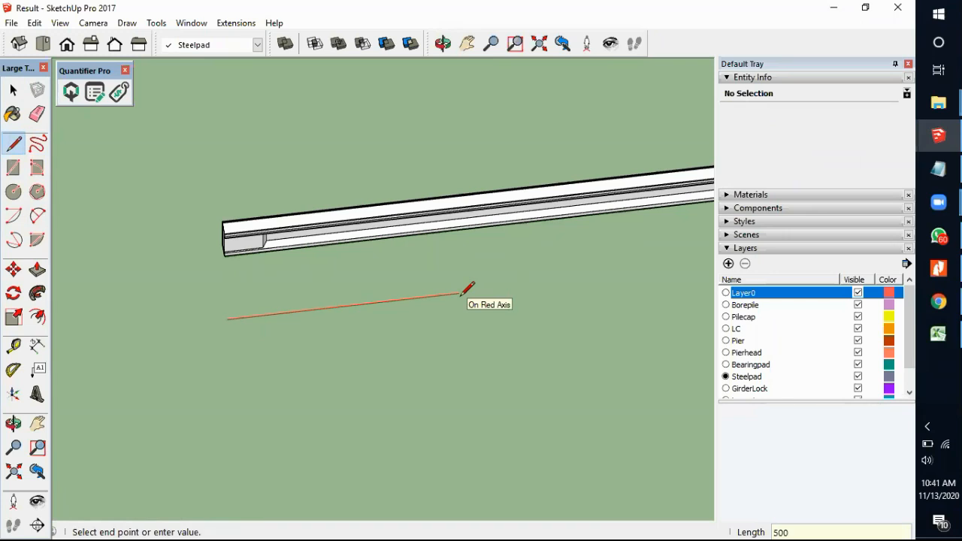
key("Return")
key("space")
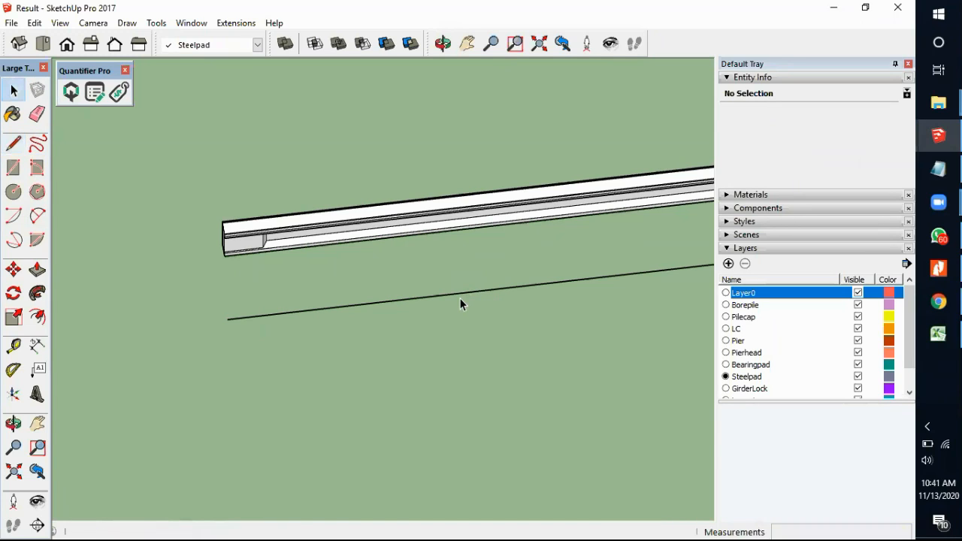
scroll(331, 294, "down", 5)
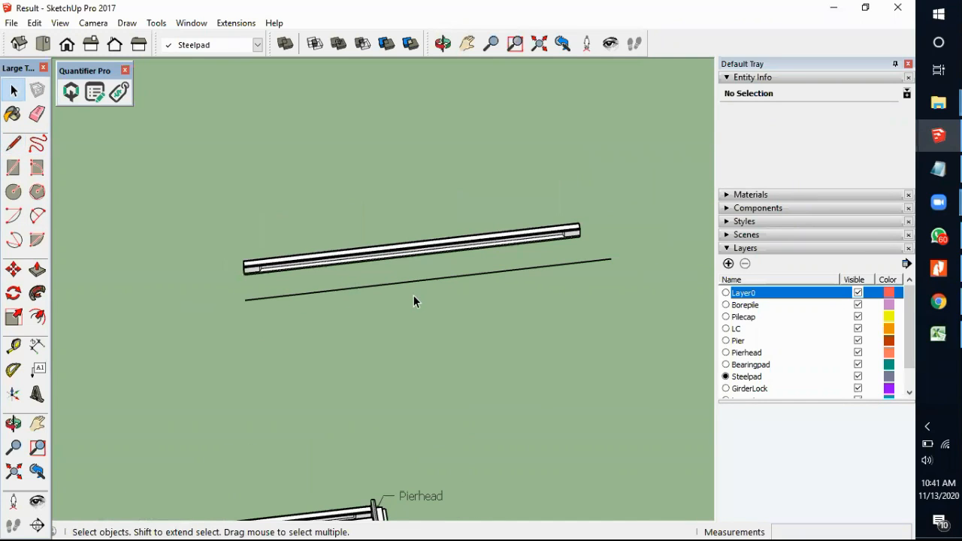
Step: Draw a circle of 5 cm radius near the start of the line, parallel to the girder's end face
middle_click_drag(278, 295, 337, 302)
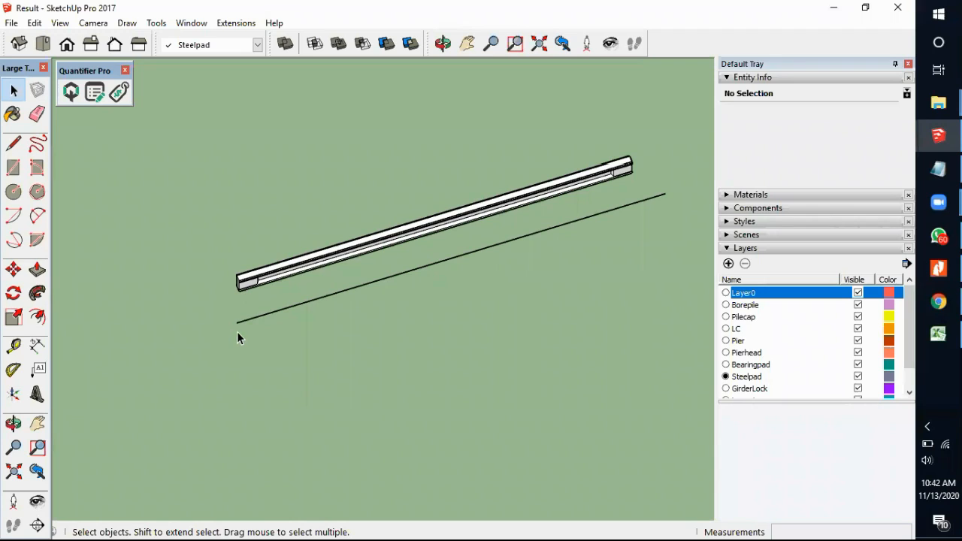
left_click(13, 194)
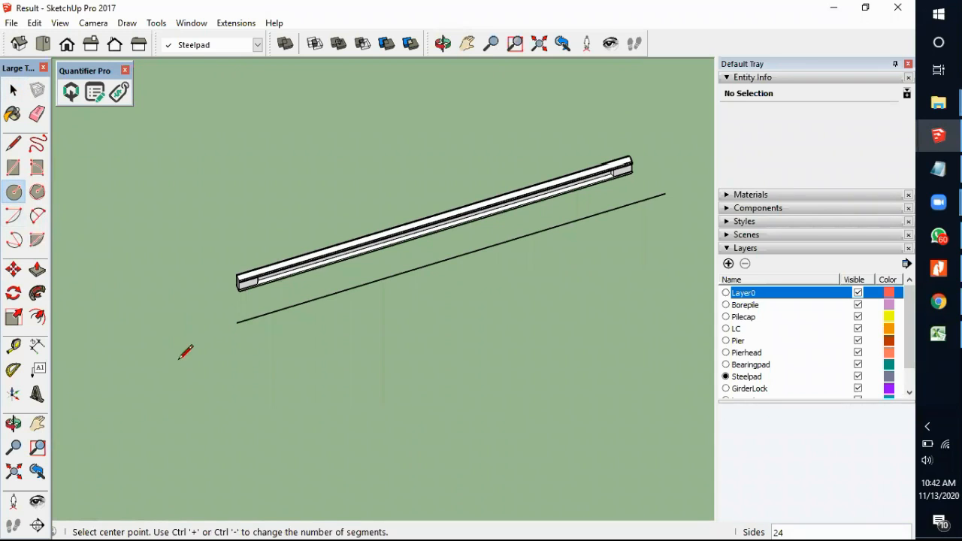
middle_click_drag(193, 393, 284, 282)
scroll(279, 283, "up", 6)
scroll(258, 292, "up", 2)
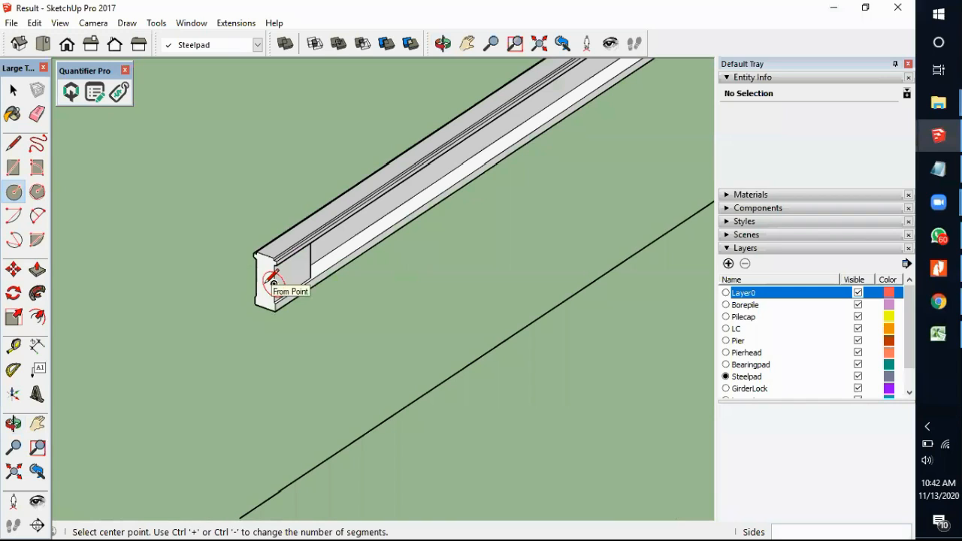
scroll(273, 282, "down", 3)
left_click(277, 366)
type("5")
key("Return")
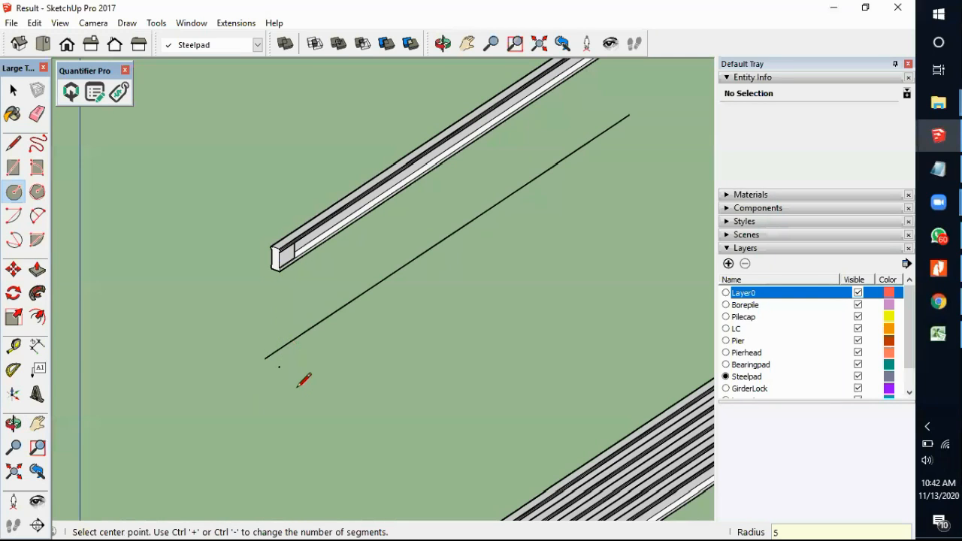
key("space")
Step: Move the circle by its centre onto the start point of the straight line
scroll(286, 370, "up", 5)
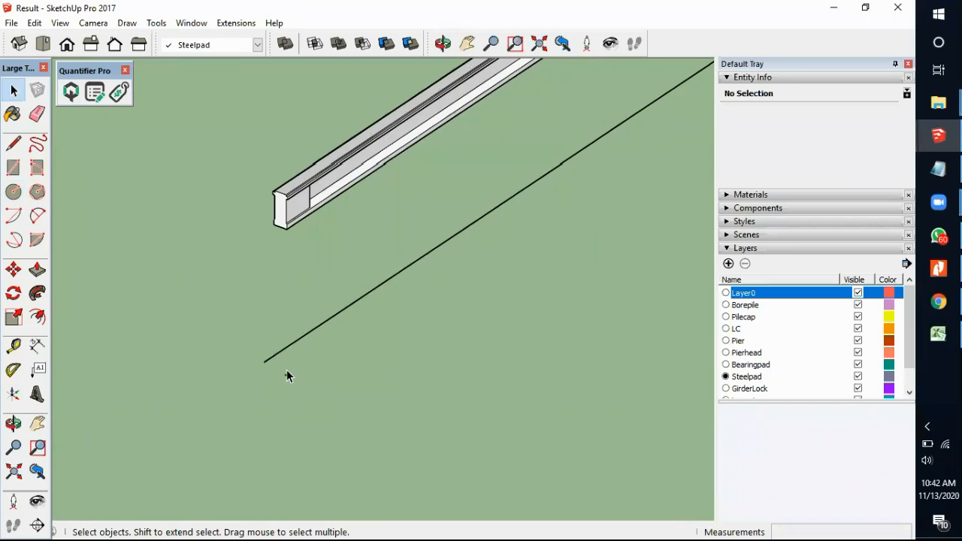
scroll(284, 368, "up", 1)
left_click(283, 366)
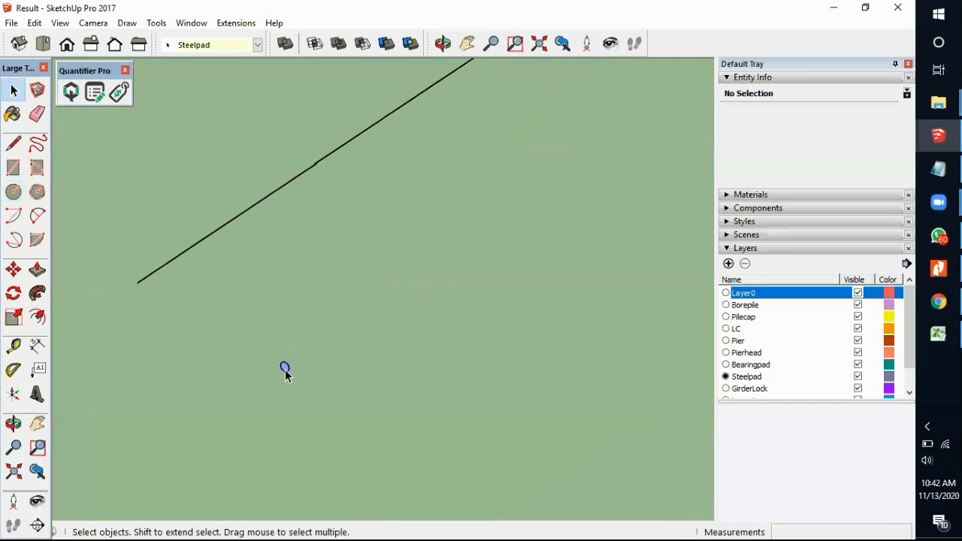
scroll(285, 370, "up", 2)
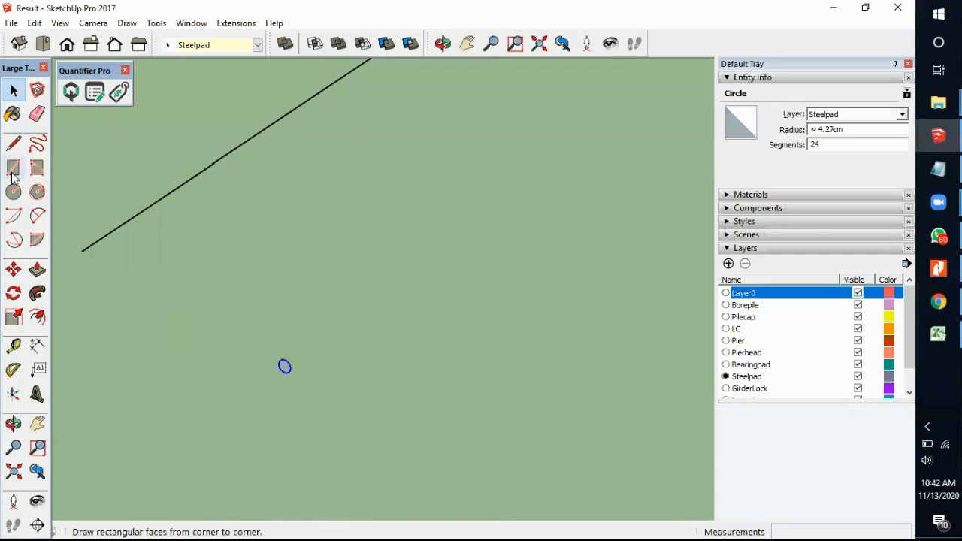
left_click(13, 269)
scroll(304, 379, "up", 4)
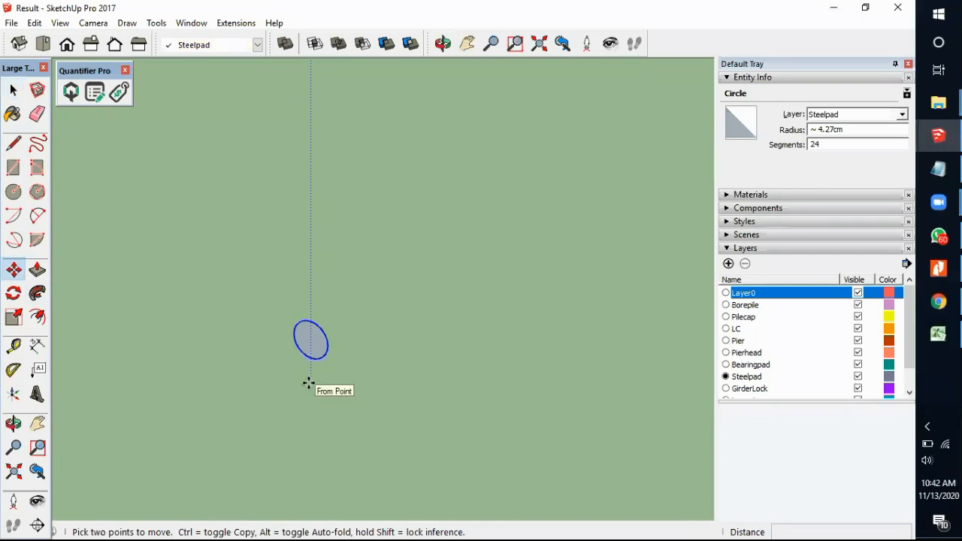
scroll(308, 340, "up", 3)
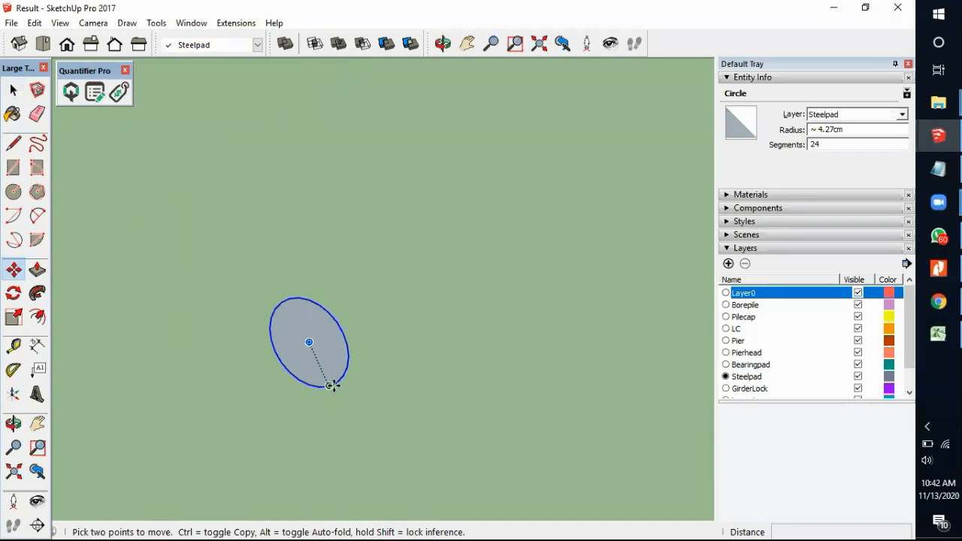
left_click(307, 343)
scroll(375, 293, "down", 7)
scroll(322, 277, "up", 5)
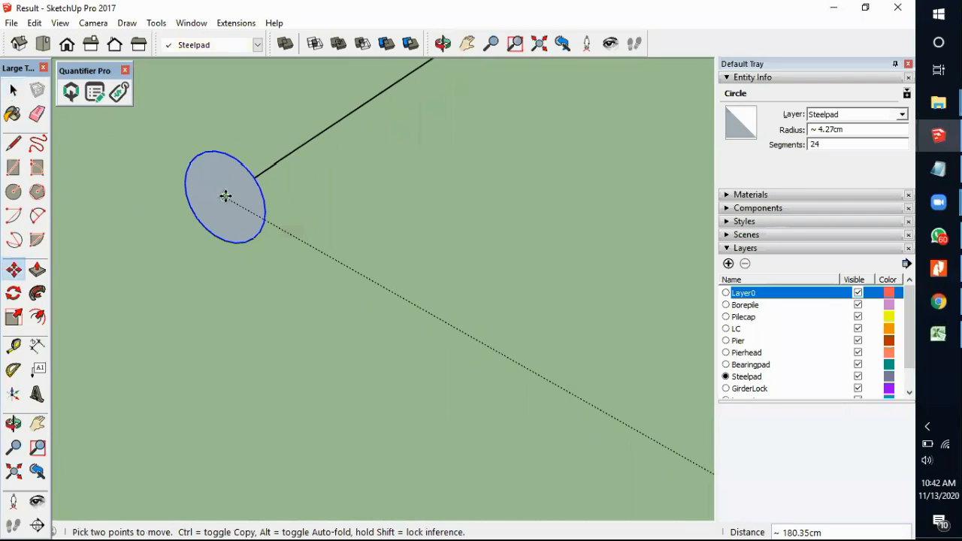
left_click(226, 197)
scroll(294, 299, "down", 2)
scroll(295, 298, "down", 2)
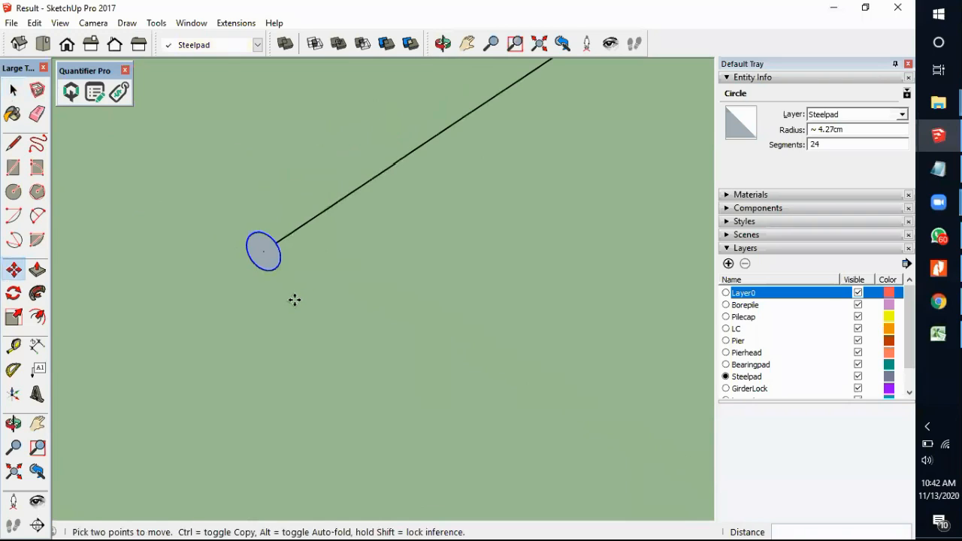
key("space")
left_click(376, 325)
Step: Sweep the circle along the full length of the straight line with Follow Me to form a round bar
scroll(273, 325, "down", 2)
middle_click_drag(299, 313, 239, 333)
scroll(220, 343, "down", 2)
scroll(226, 364, "down", 5)
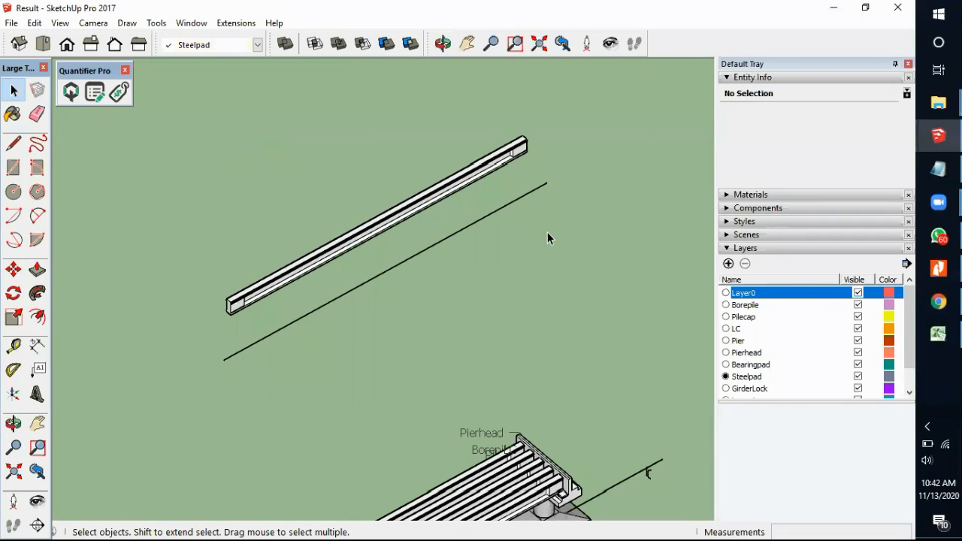
scroll(248, 357, "up", 5)
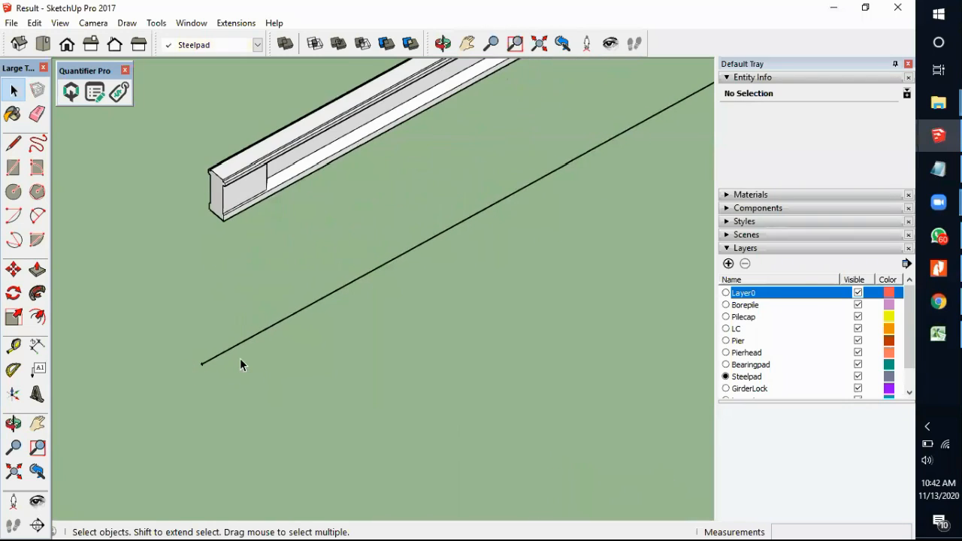
scroll(202, 369, "up", 4)
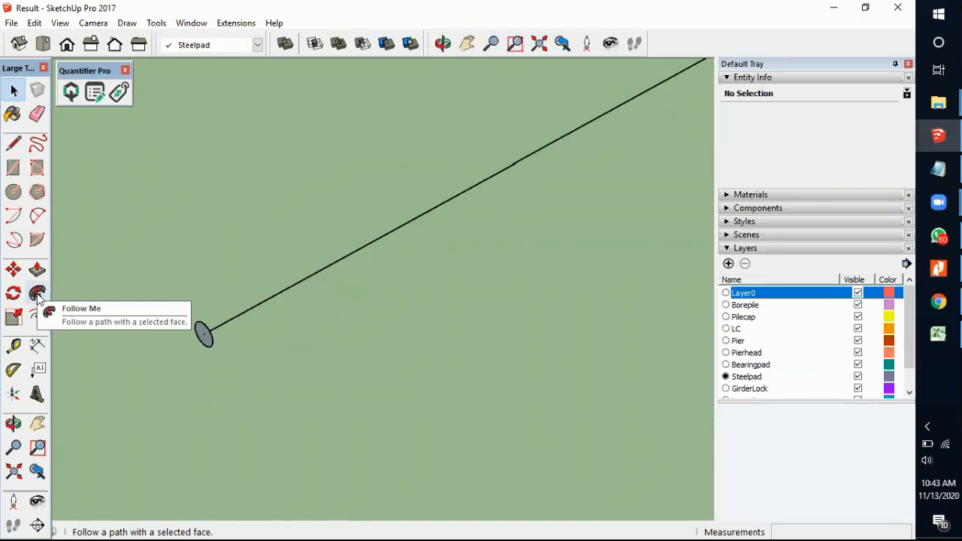
left_click(233, 319)
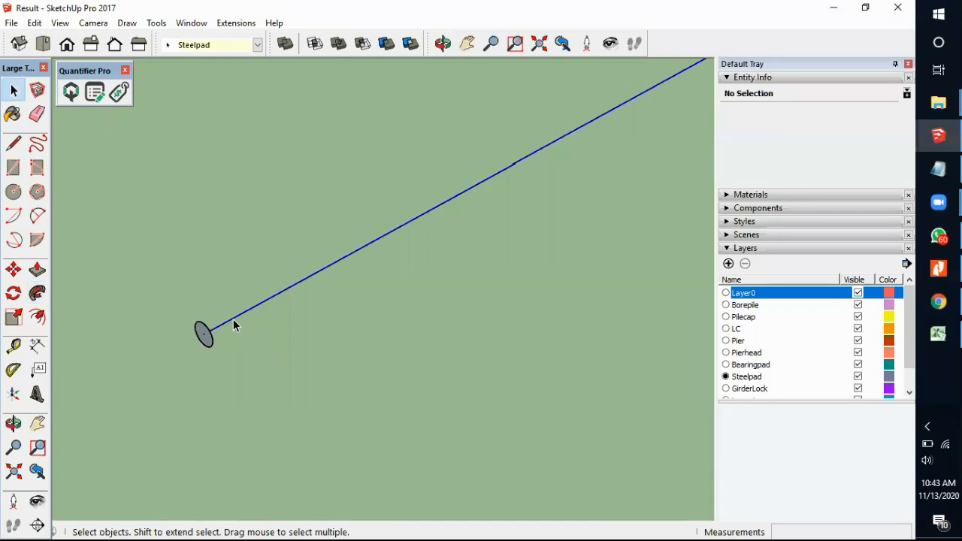
left_click(43, 296)
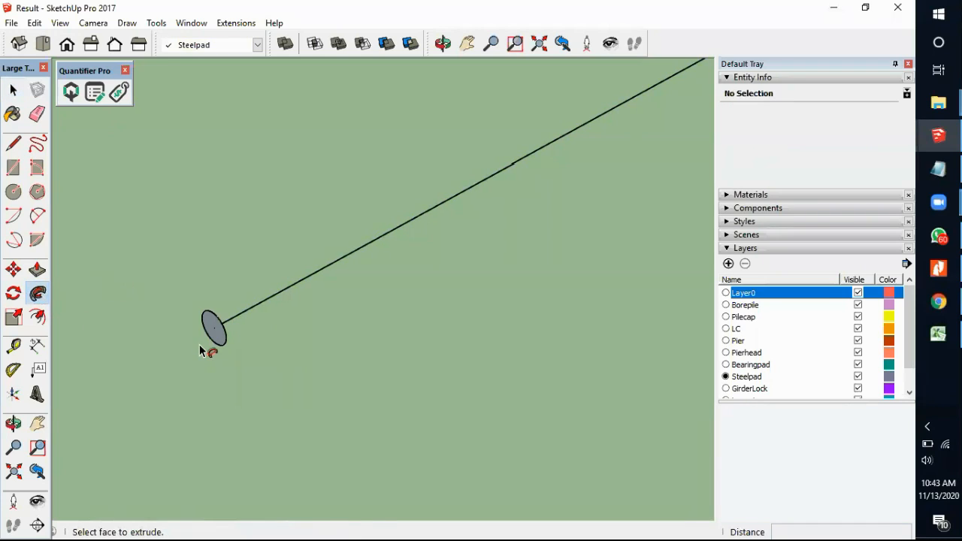
left_click(223, 341)
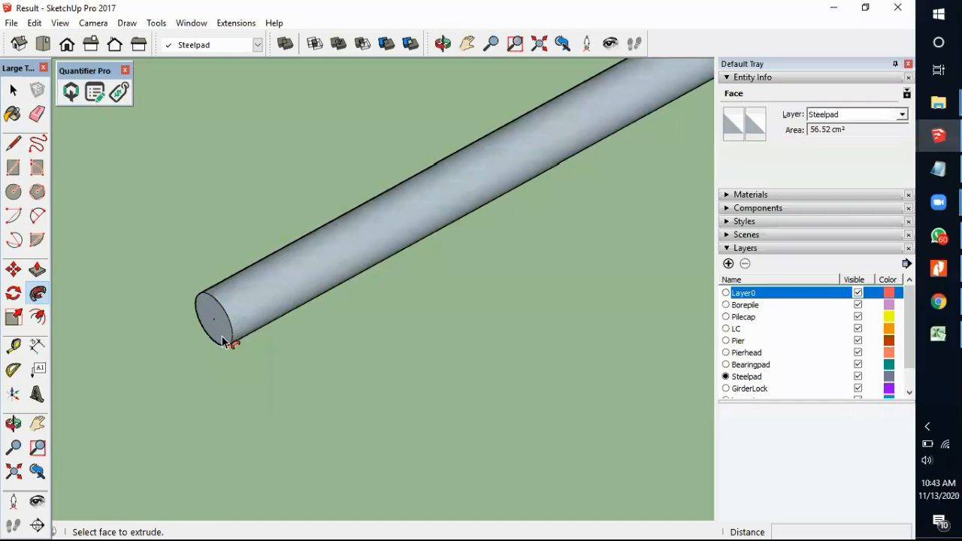
key("space")
Step: Select all the geometry of the swept bar beside the girder copy and assign it to Layer0
scroll(189, 354, "down", 8)
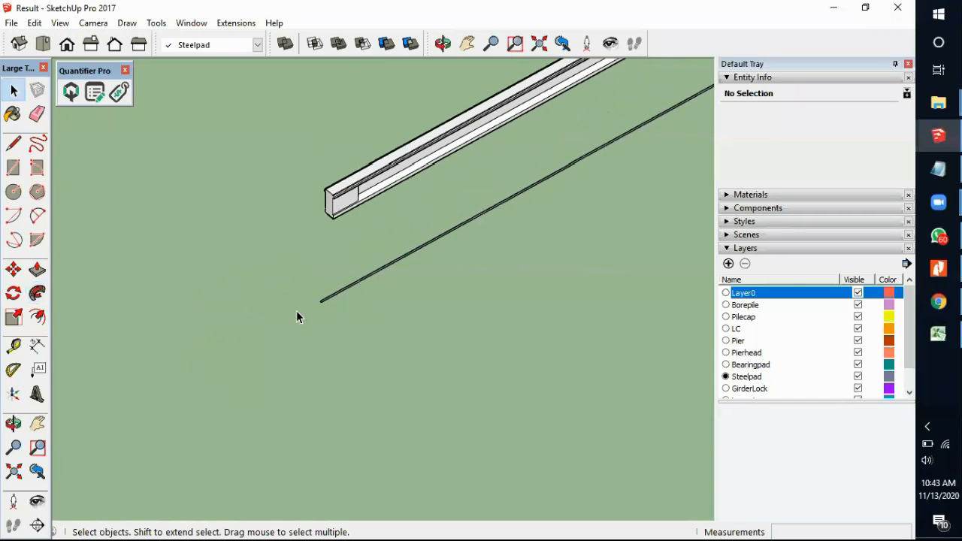
scroll(293, 314, "down", 2)
scroll(317, 304, "up", 4)
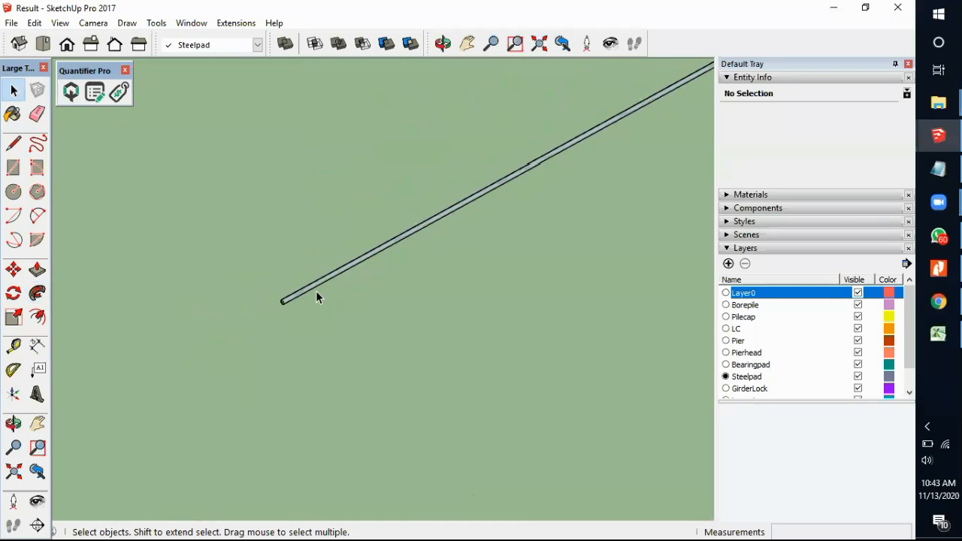
triple_click(310, 288)
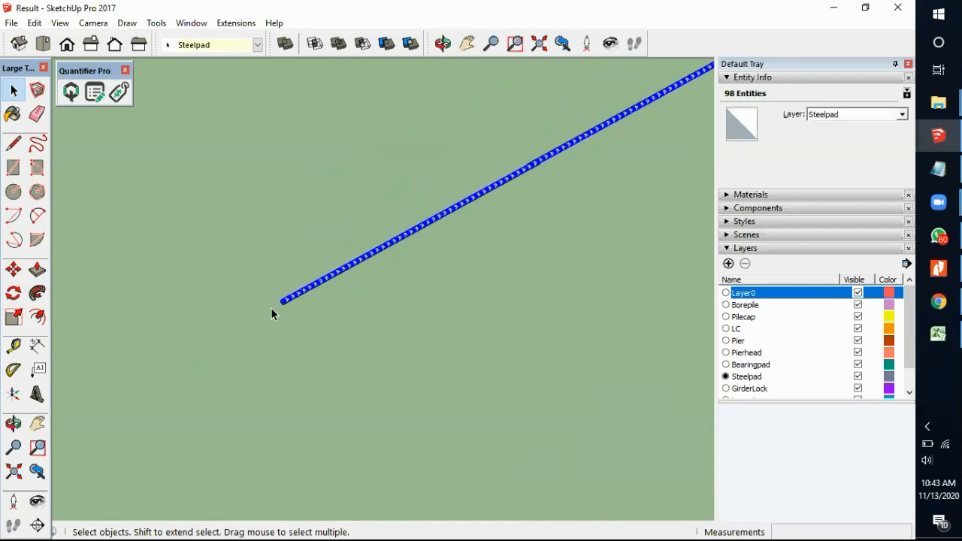
scroll(266, 333, "down", 3)
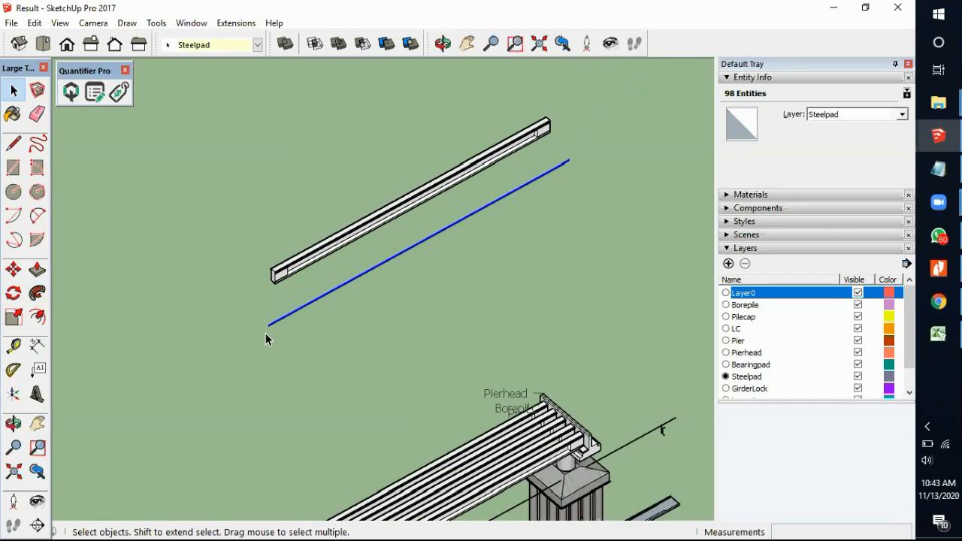
left_click(298, 344)
triple_click(281, 317)
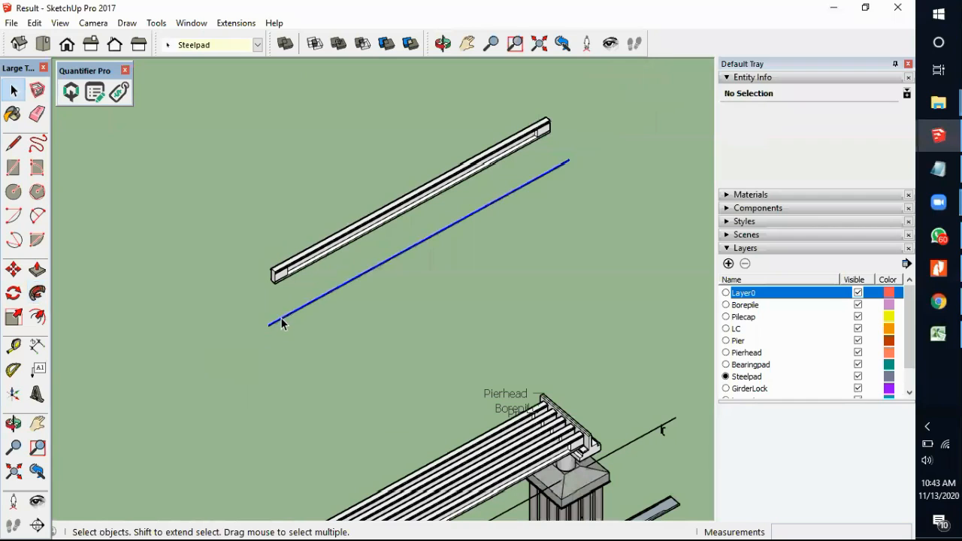
left_click(233, 45)
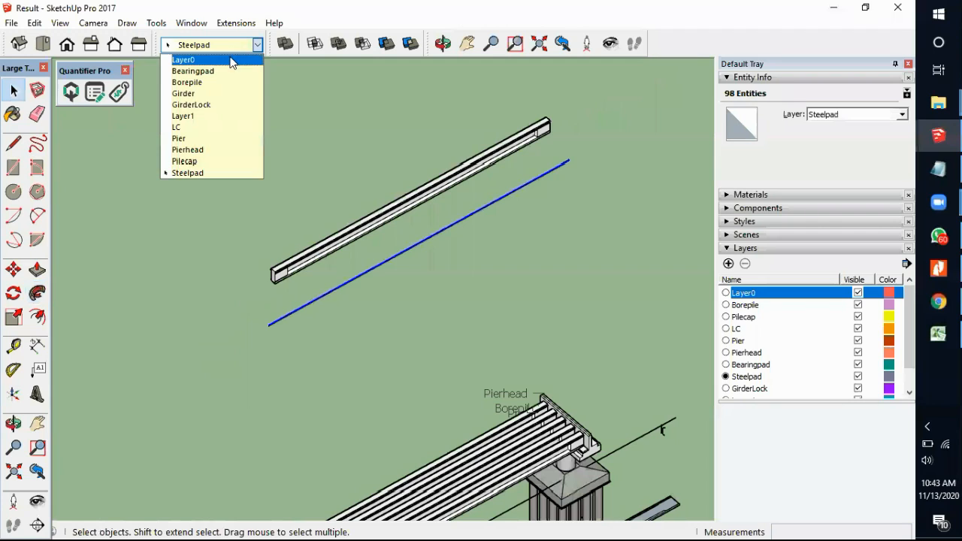
left_click(225, 60)
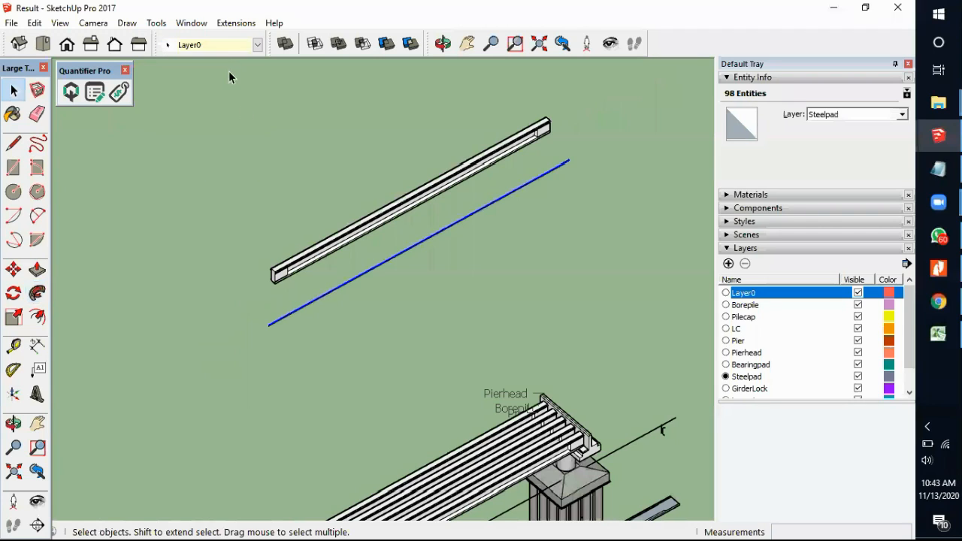
left_click(366, 300)
Step: Make a component named pipabesi from all the geometry of the round bar
scroll(353, 293, "up", 1)
scroll(247, 339, "up", 2)
middle_click_drag(247, 339, 275, 356)
scroll(278, 353, "up", 5)
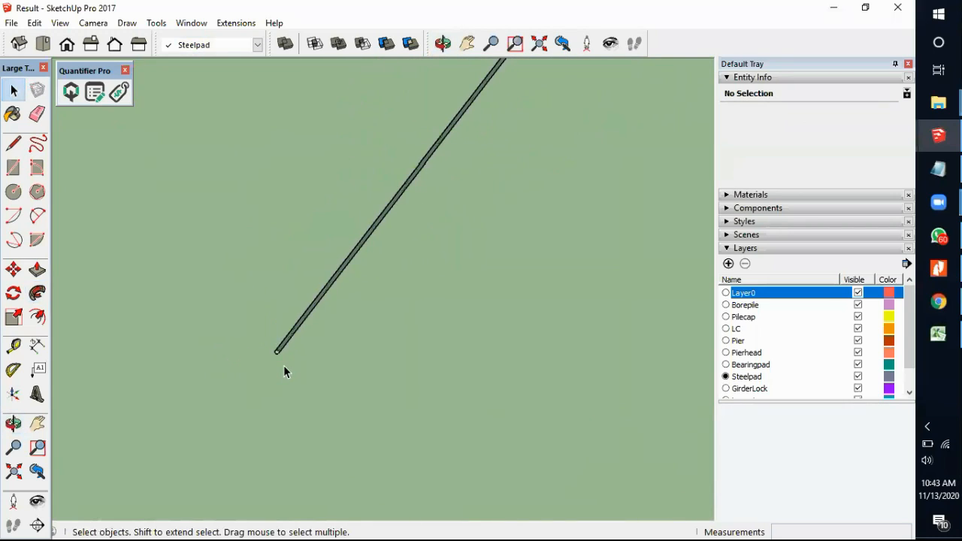
triple_click(272, 333)
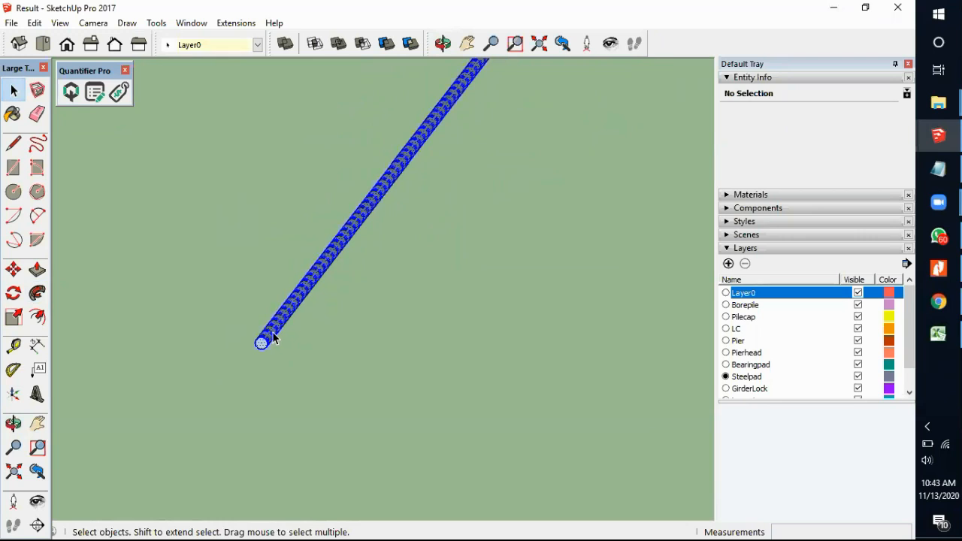
scroll(268, 405, "down", 4)
scroll(222, 374, "down", 2)
scroll(308, 319, "up", 2)
middle_click_drag(318, 300, 340, 317)
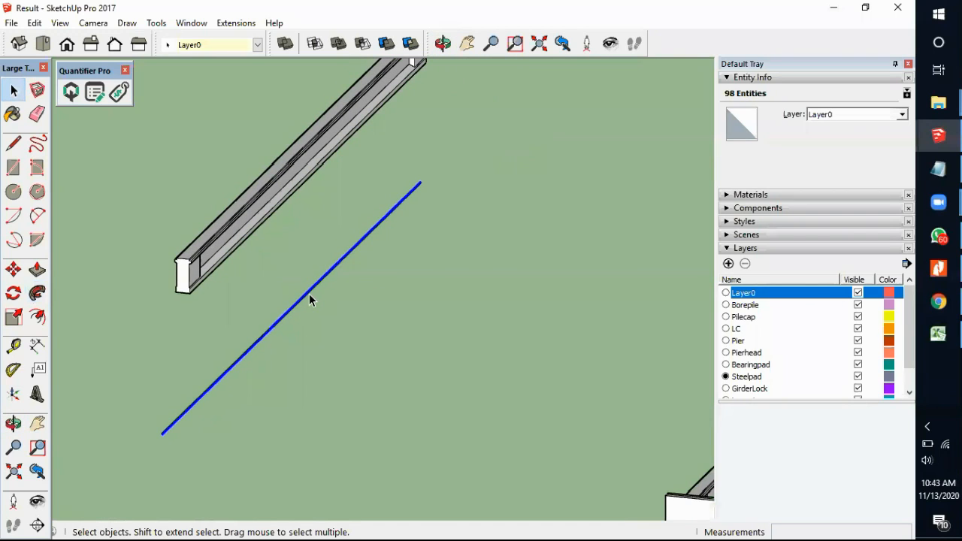
right_click(308, 298)
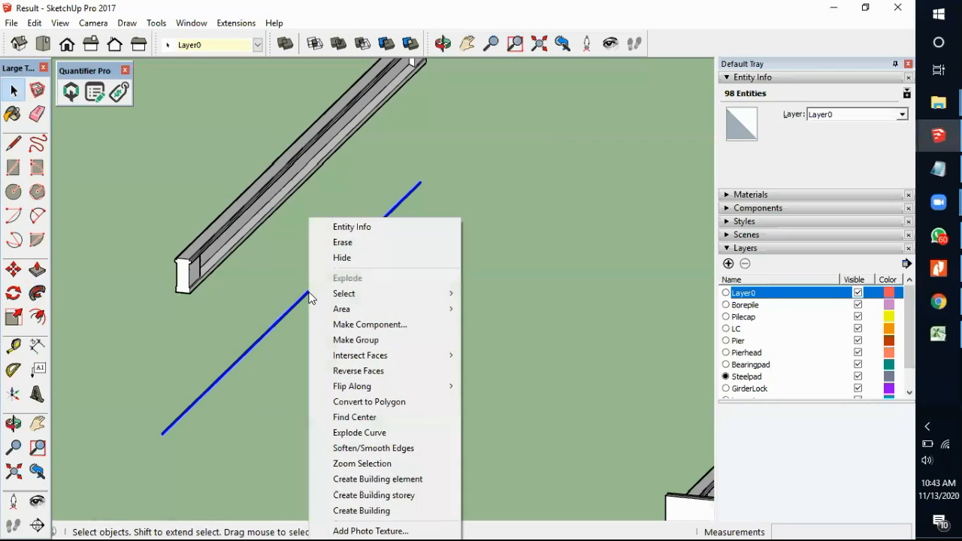
left_click(387, 325)
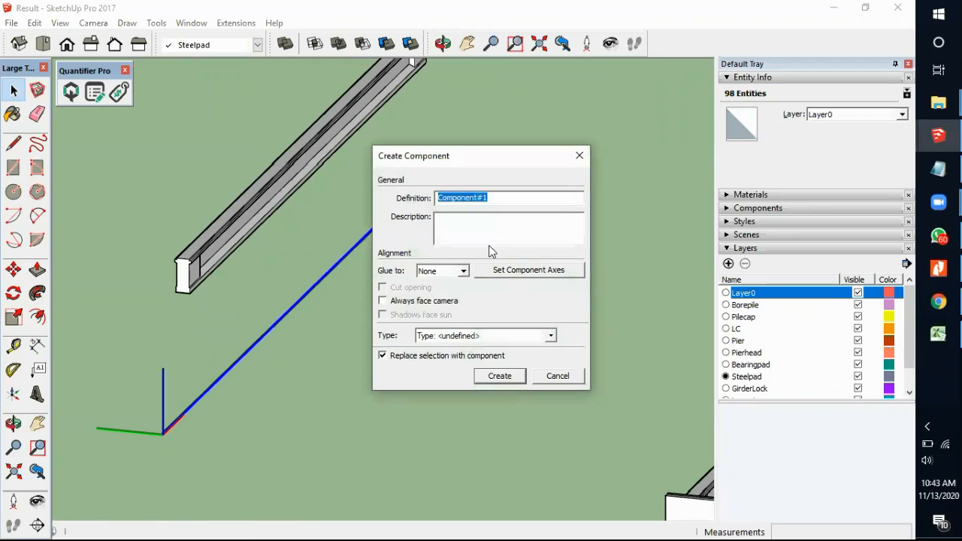
type("pipabesi")
left_click(517, 376)
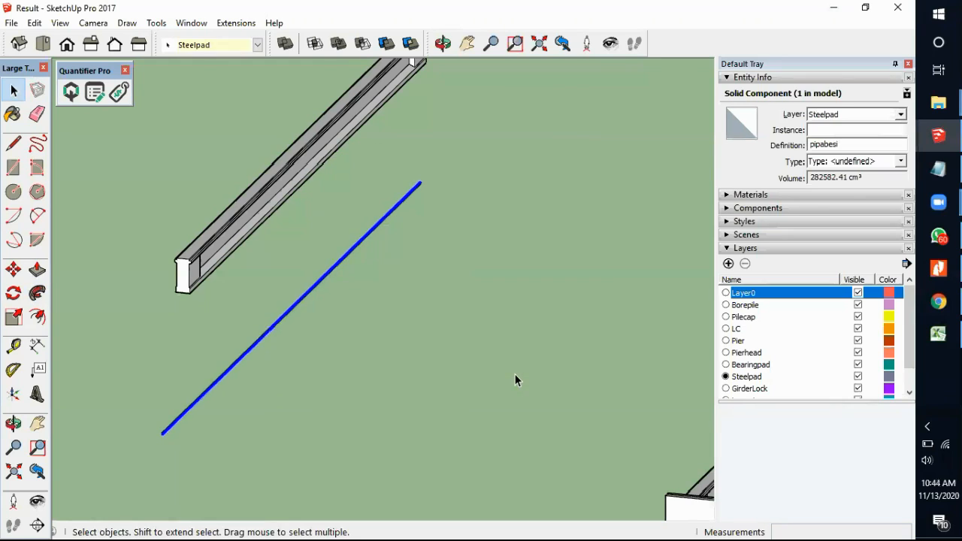
Step: Assign the pipabesi component to Layer0
left_click(291, 334)
scroll(297, 293, "down", 3)
scroll(294, 308, "up", 3)
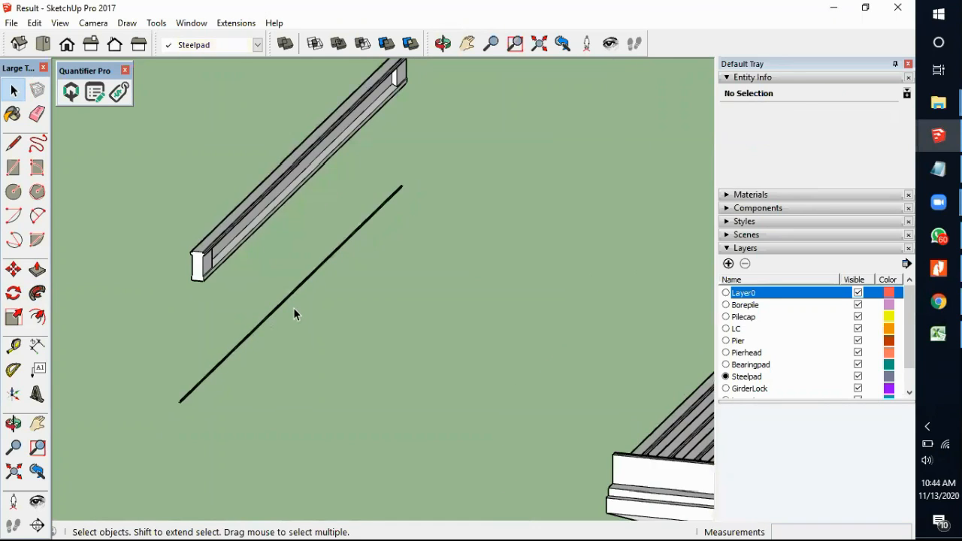
scroll(197, 397, "up", 3)
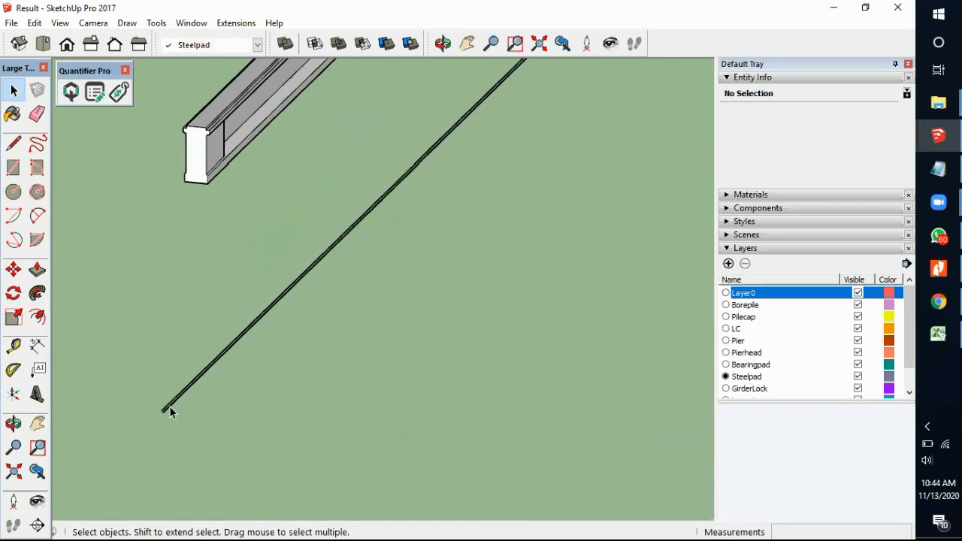
left_click(169, 407)
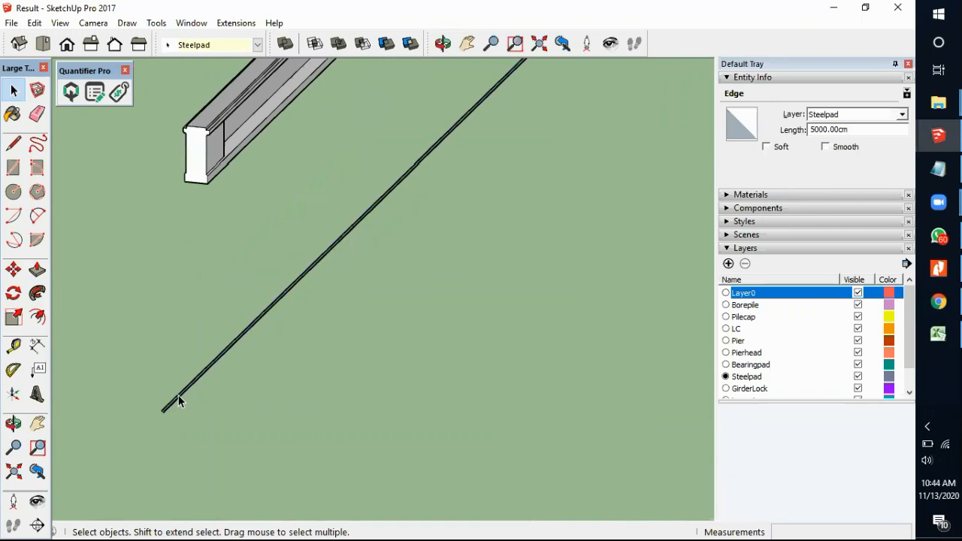
scroll(338, 346, "down", 4)
scroll(278, 373, "up", 5)
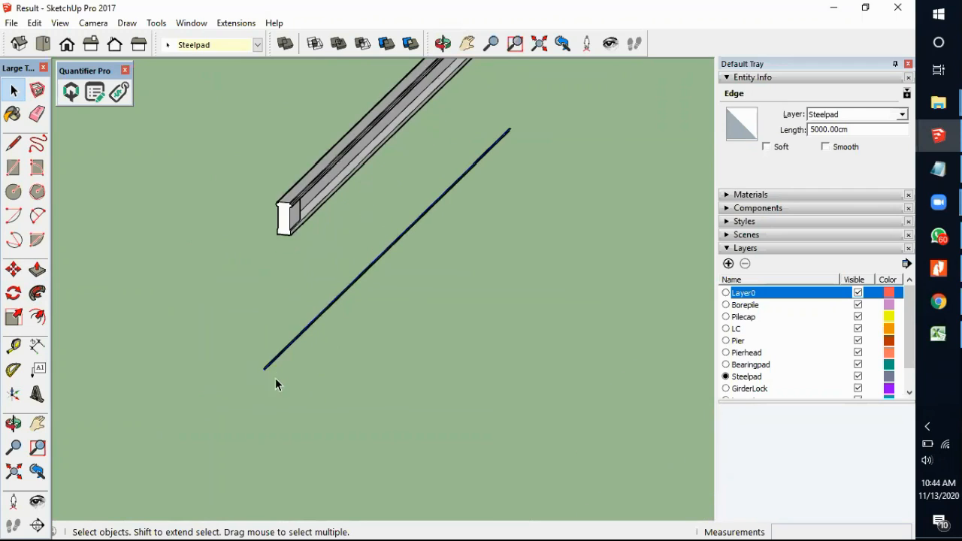
middle_click_drag(263, 372, 198, 200, "shift")
left_click(214, 208)
left_click(199, 195)
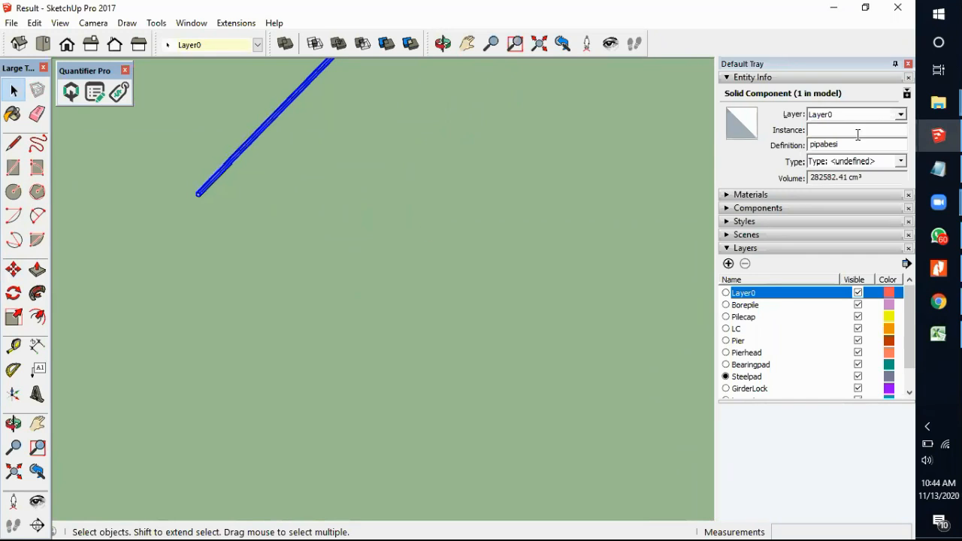
Step: Move the pipabesi component by its end-face centre onto the midpoint of the top edge of the girder copy's end face
scroll(428, 278, "down", 2)
scroll(357, 262, "up", 5)
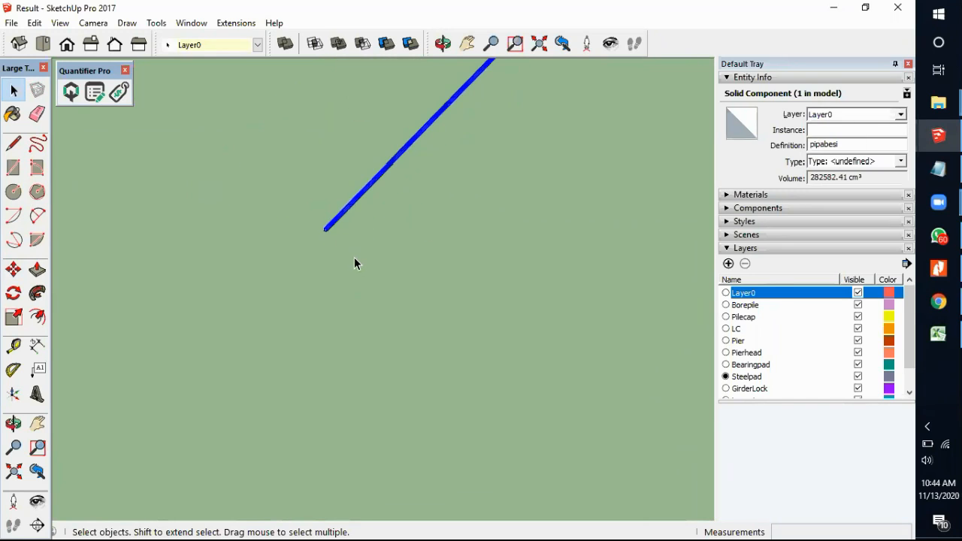
scroll(314, 244, "down", 4)
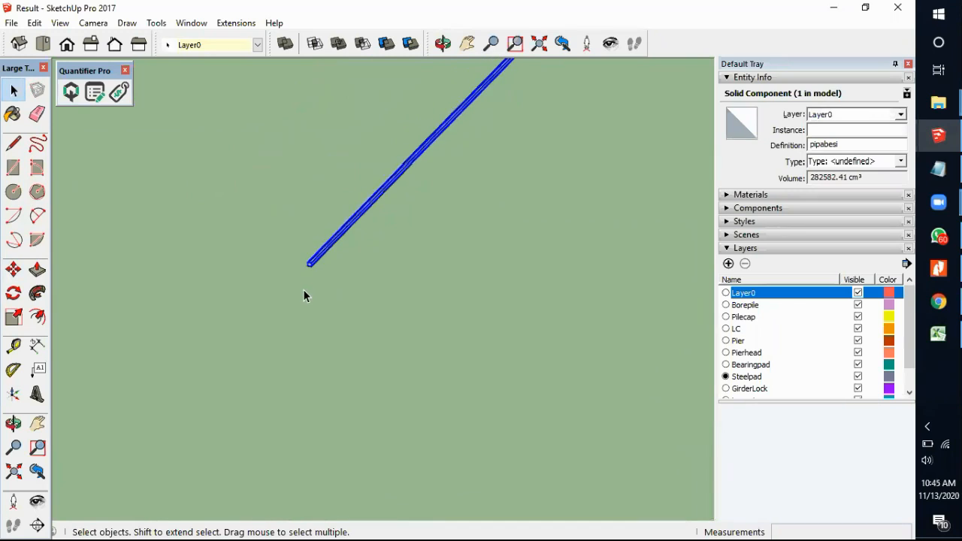
scroll(352, 264, "down", 1)
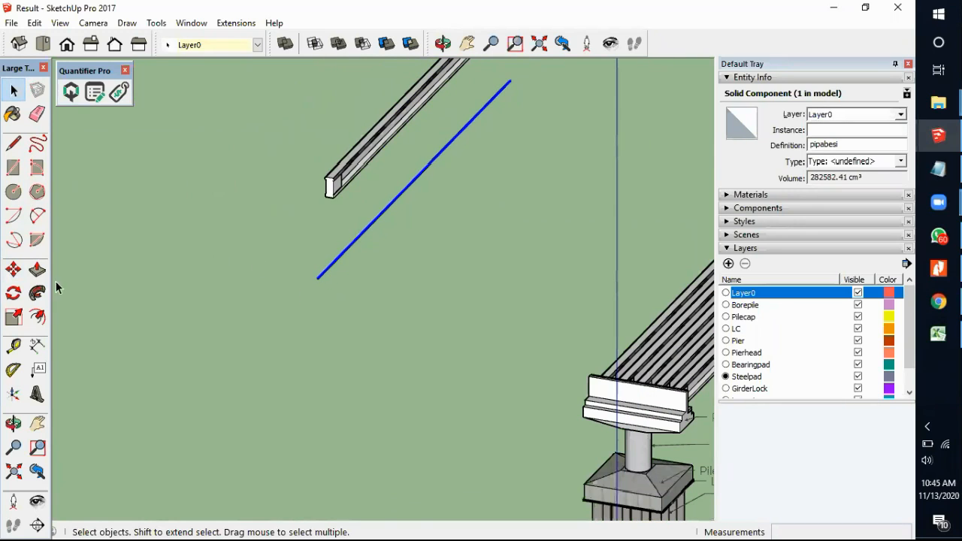
left_click(14, 270)
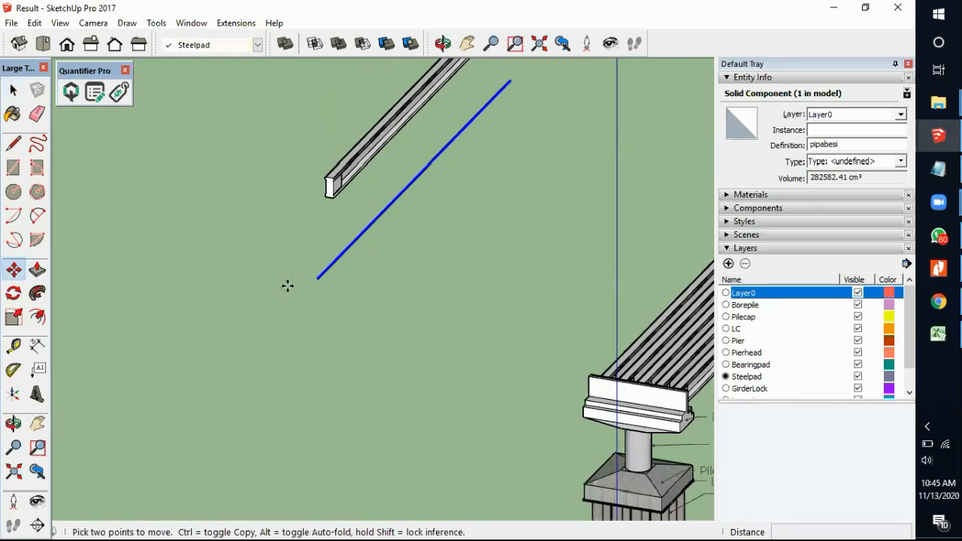
scroll(335, 281, "up", 2)
scroll(329, 269, "up", 5)
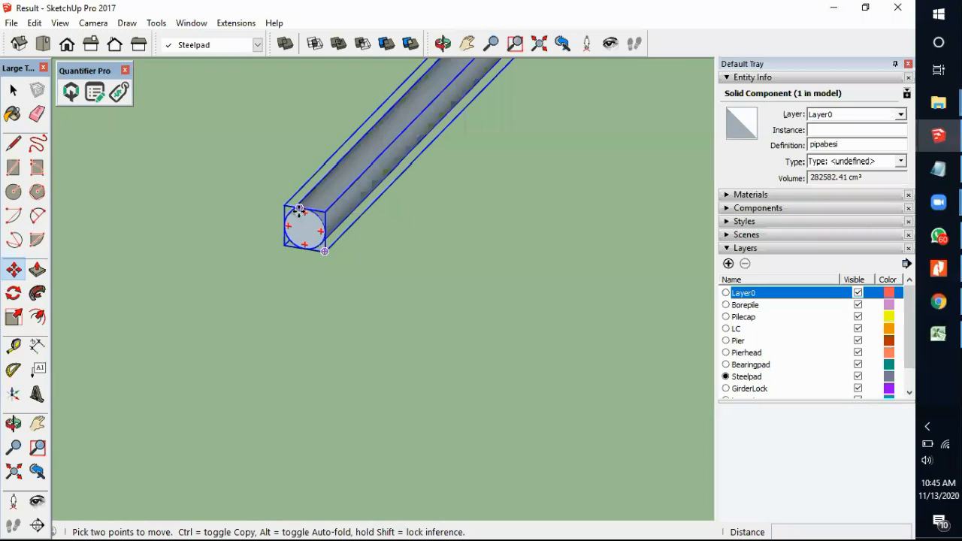
left_click(303, 227)
scroll(378, 275, "down", 5)
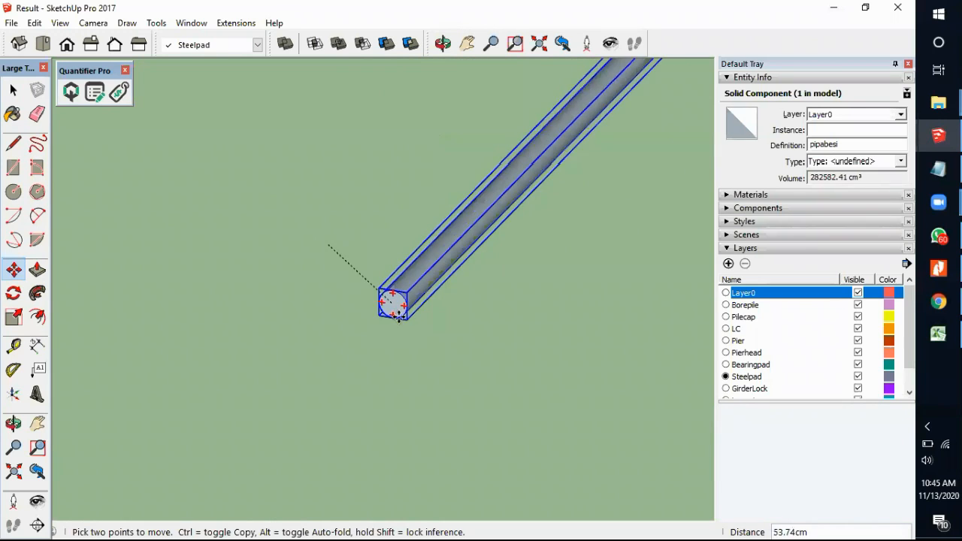
scroll(441, 372, "down", 6)
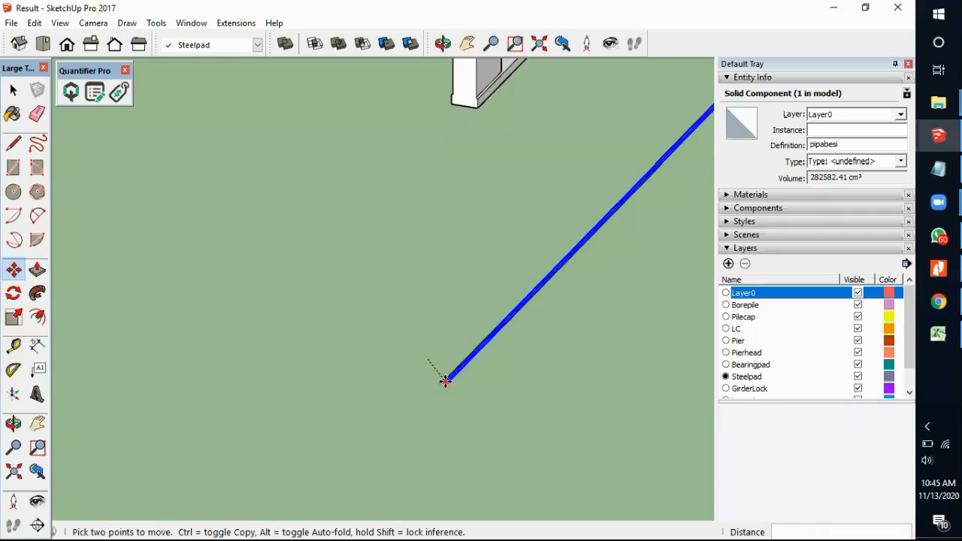
scroll(456, 194, "up", 5)
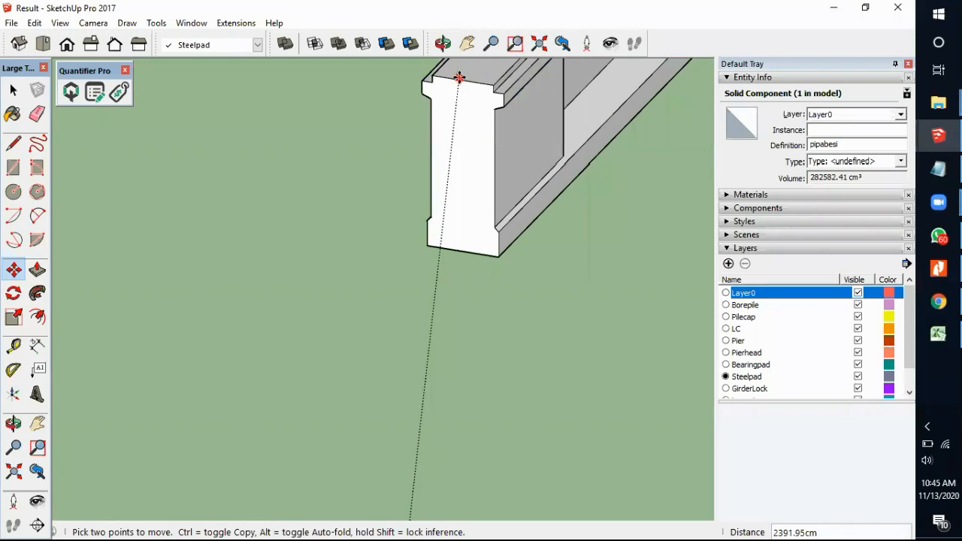
left_click(463, 79)
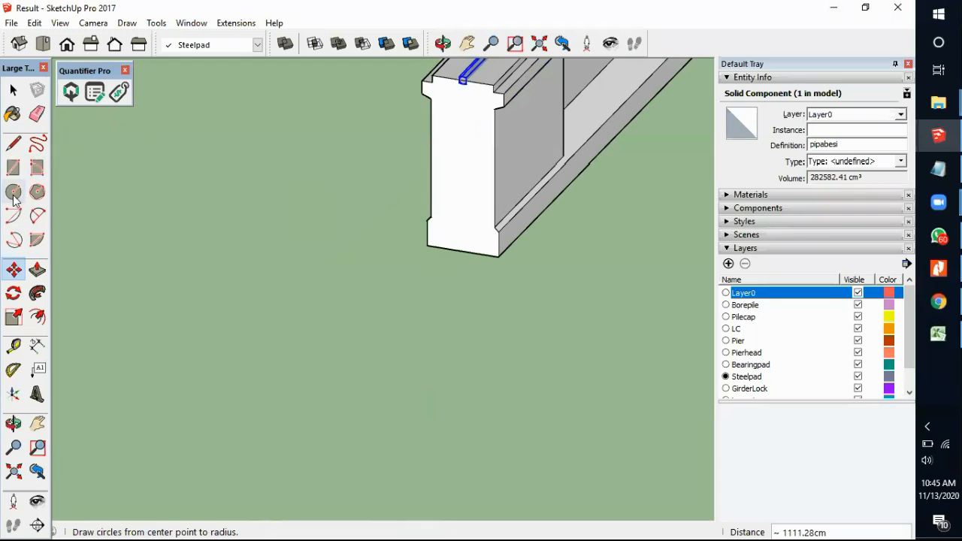
Step: Move the pipabesi component down onto the web of the girder copy's end face and out about 75 cm along the girder's length
left_click(15, 272)
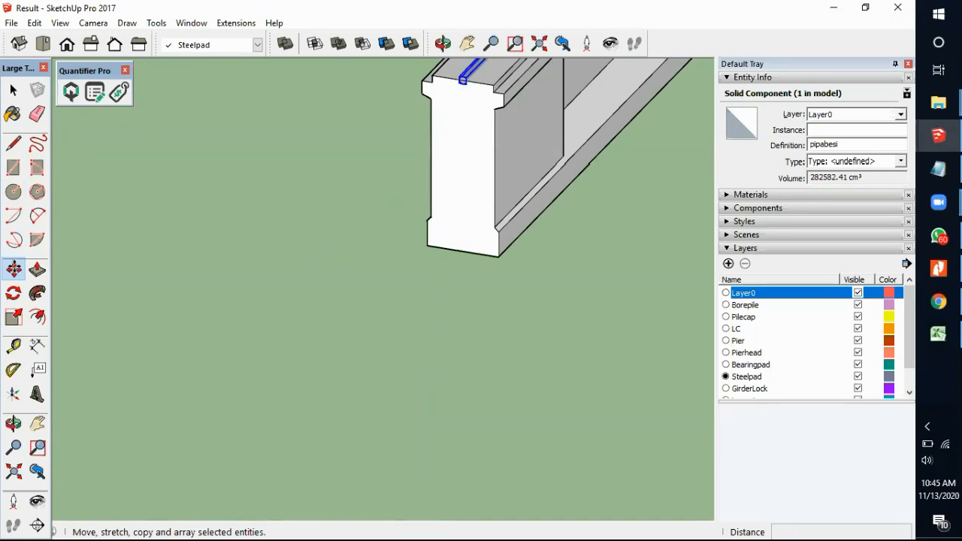
left_click(492, 111)
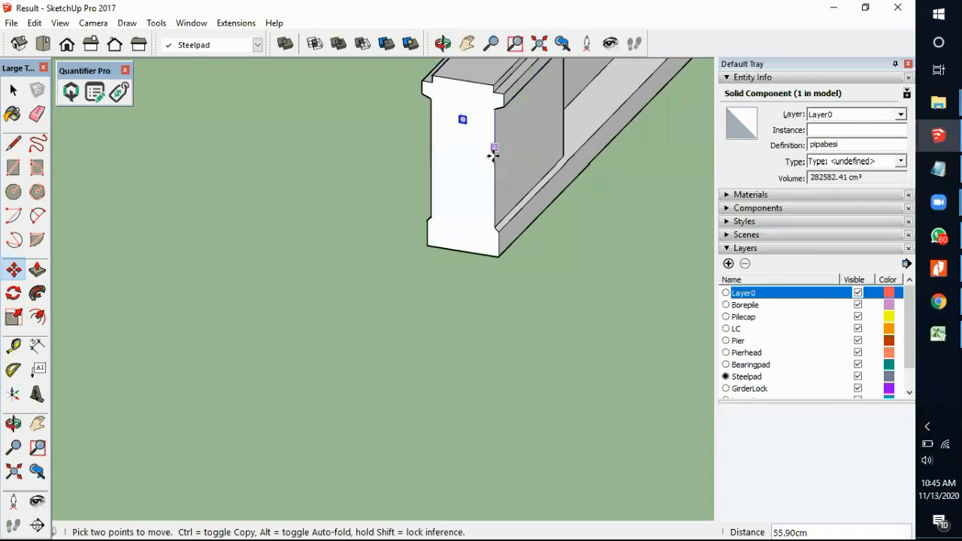
left_click(495, 163)
left_click(536, 181)
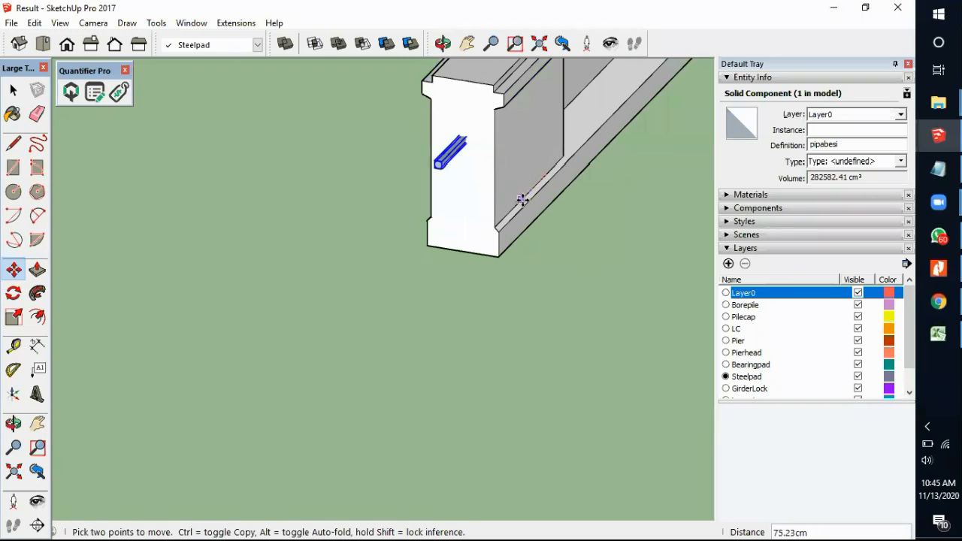
left_click(521, 202)
key("space")
left_click(467, 356)
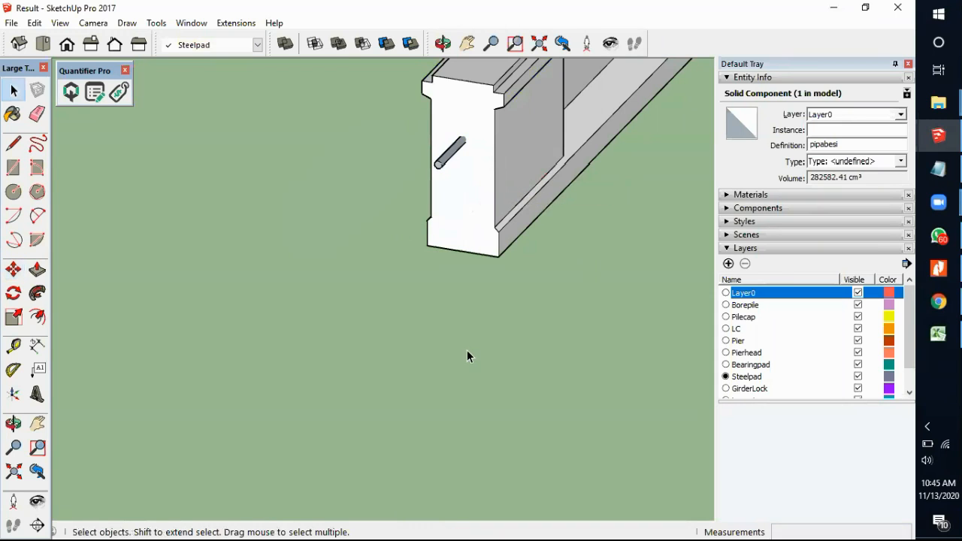
Step: Examine the pipabesi bar's position at both ends of the girder copy
scroll(450, 351, "down", 8)
middle_click_drag(286, 180, 348, 219)
scroll(607, 166, "up", 6)
middle_click_drag(509, 156, 559, 172)
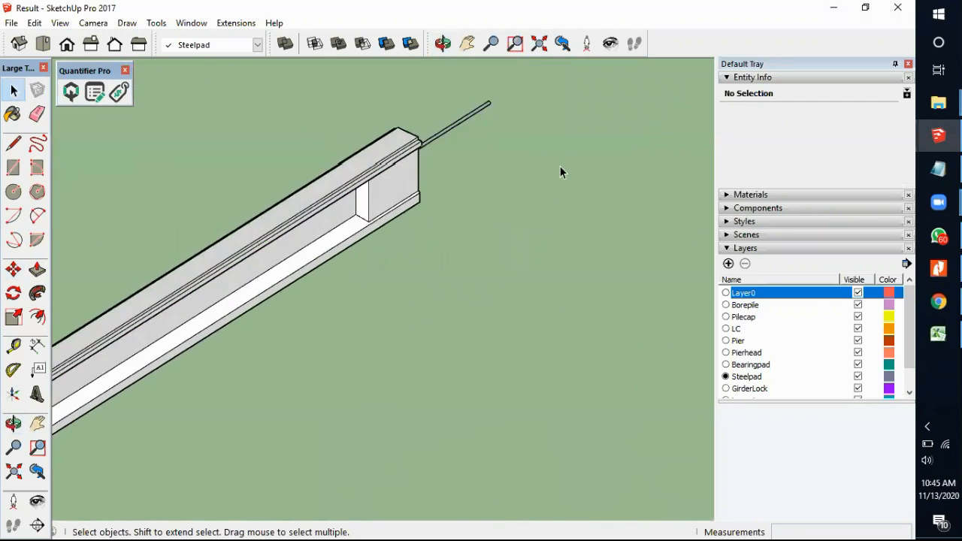
scroll(585, 162, "down", 4)
scroll(299, 290, "up", 6)
scroll(165, 334, "down", 5)
scroll(376, 211, "up", 2)
middle_click_drag(425, 239, 357, 265)
scroll(587, 159, "up", 3)
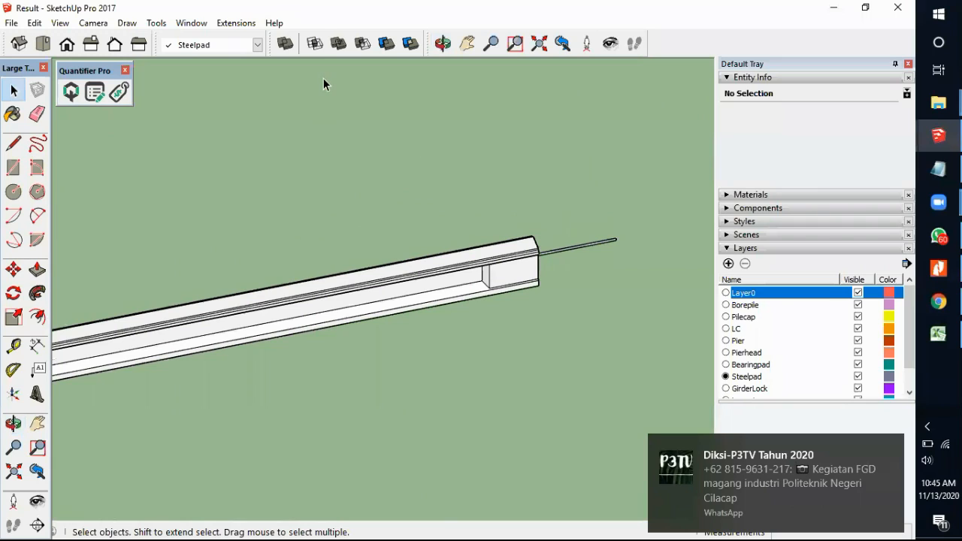
Step: Switch the Solid Tools toolbar off and back on in the toolbar settings
left_click(125, 24)
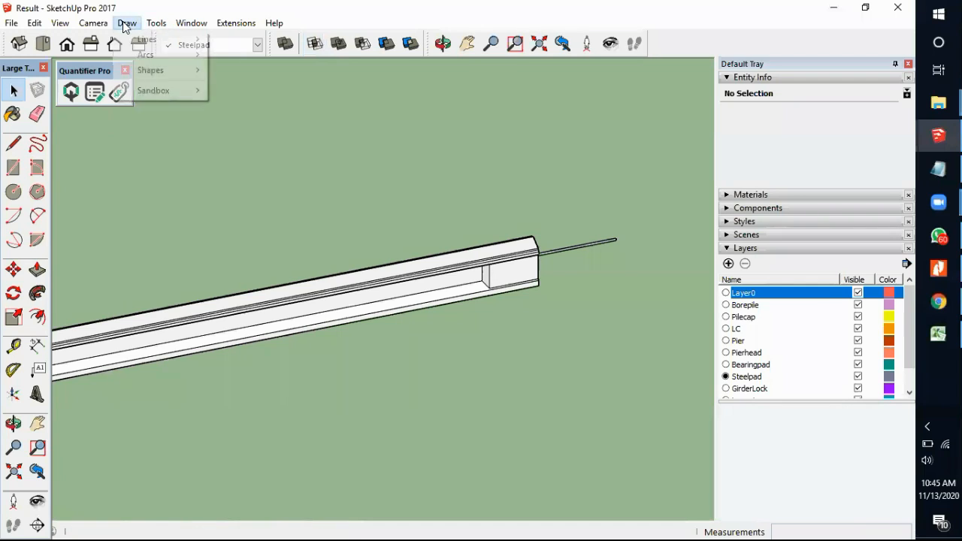
left_click(164, 23)
left_click(168, 23)
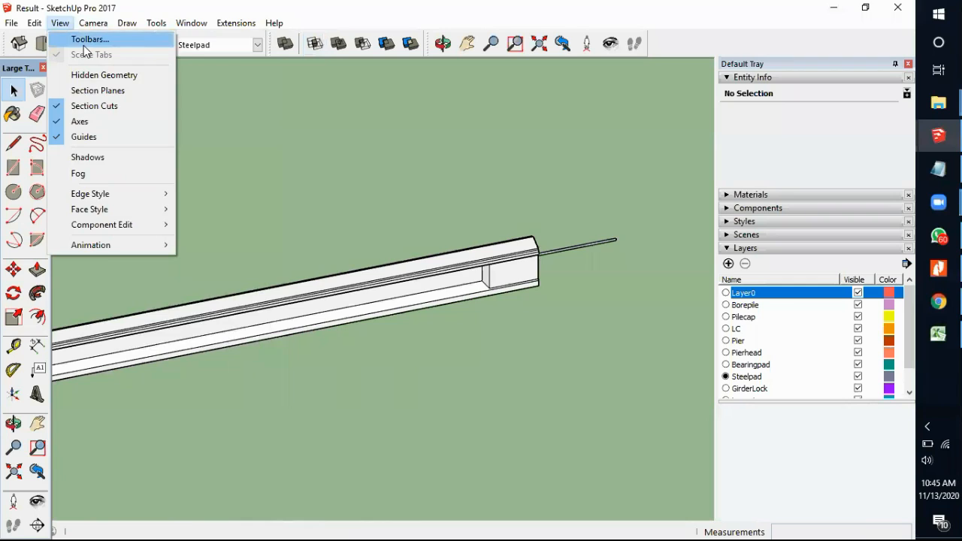
left_click(86, 40)
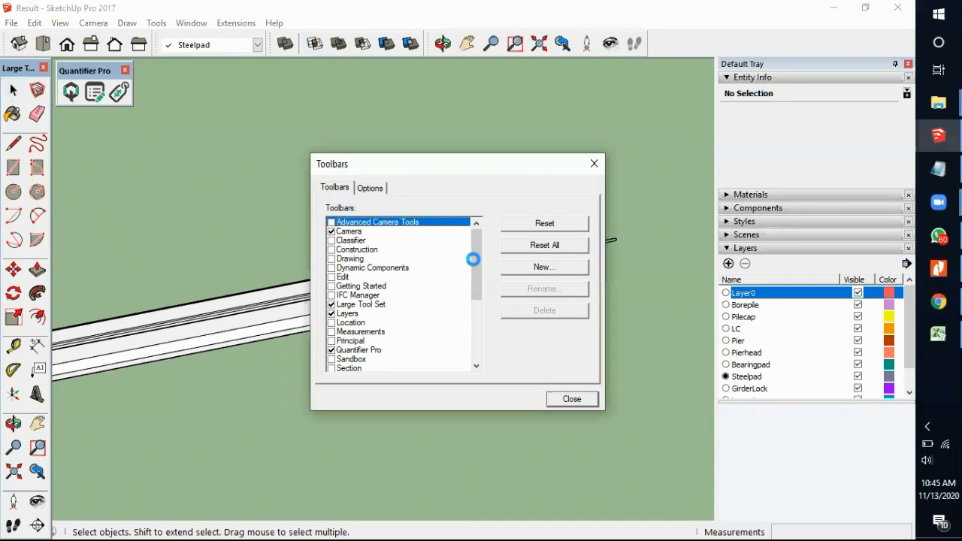
left_click_drag(476, 260, 482, 342)
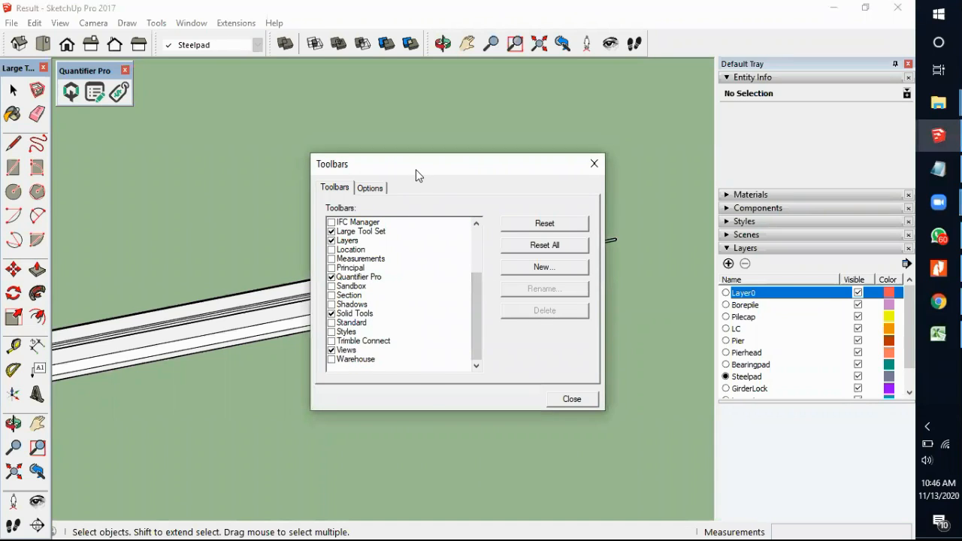
left_click_drag(416, 169, 487, 305)
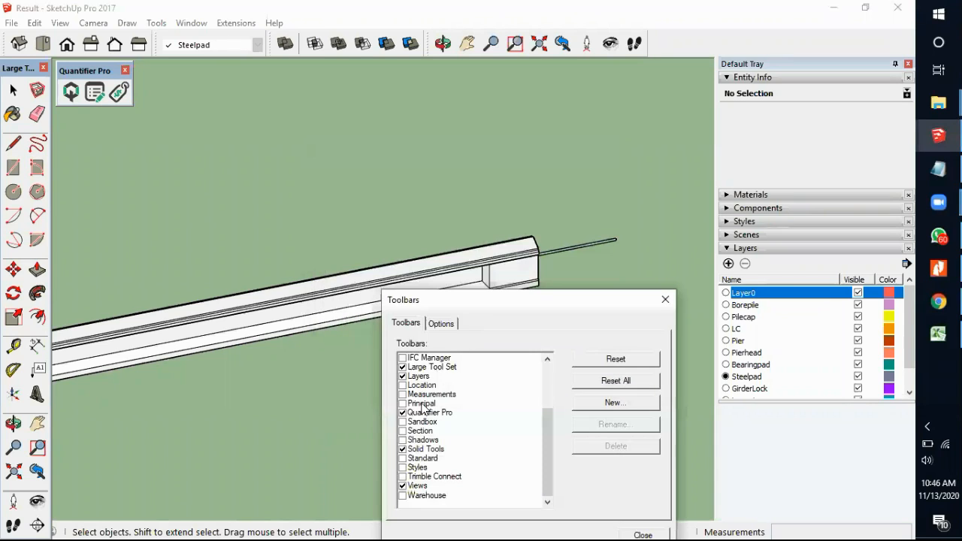
left_click(403, 451)
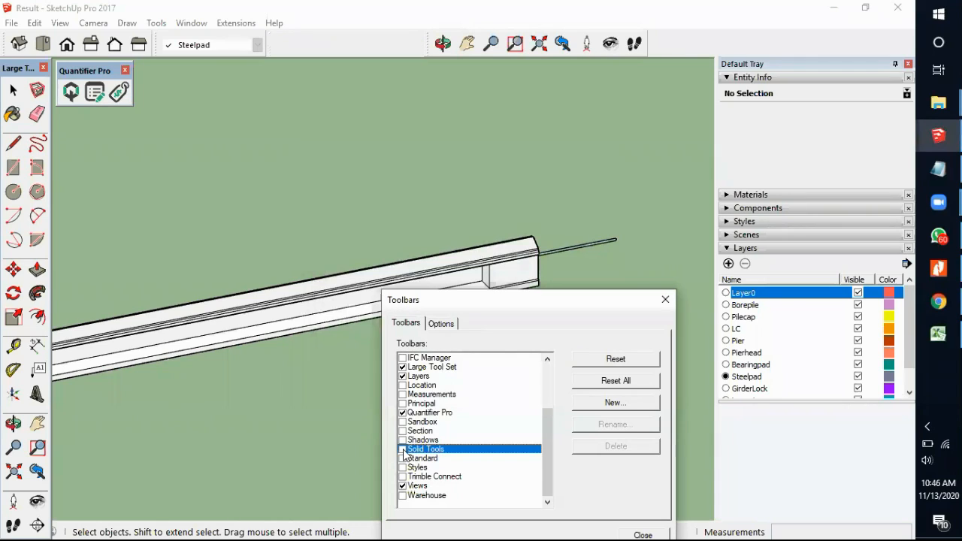
left_click(403, 450)
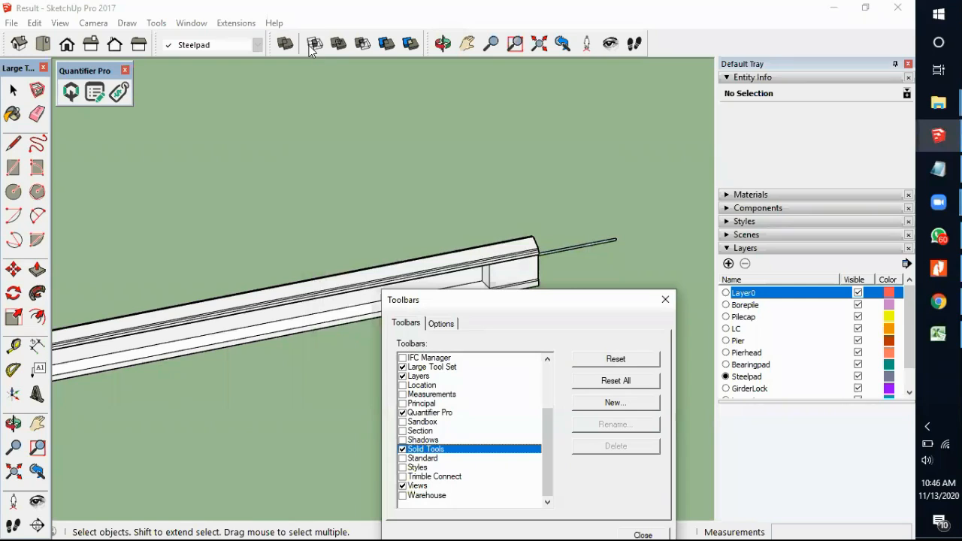
left_click_drag(625, 298, 612, 148)
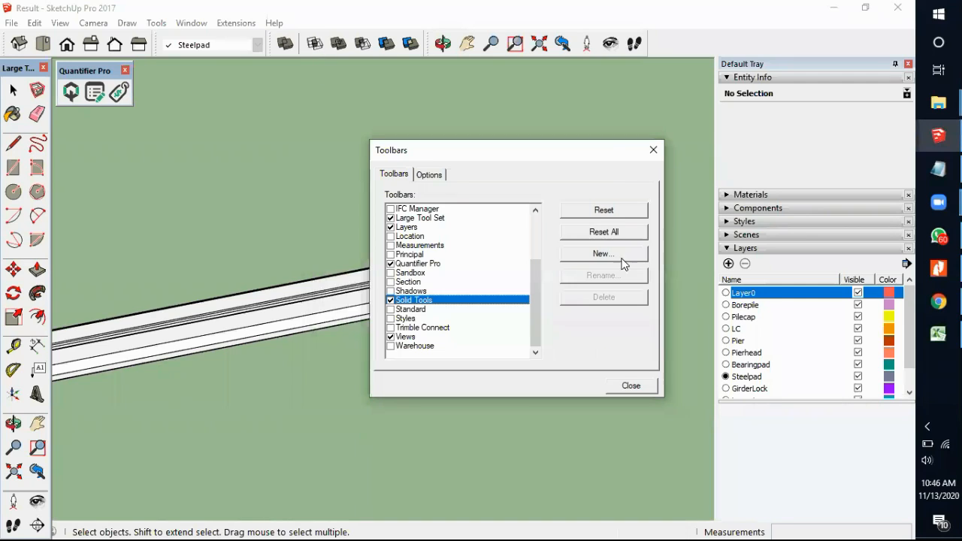
left_click(630, 386)
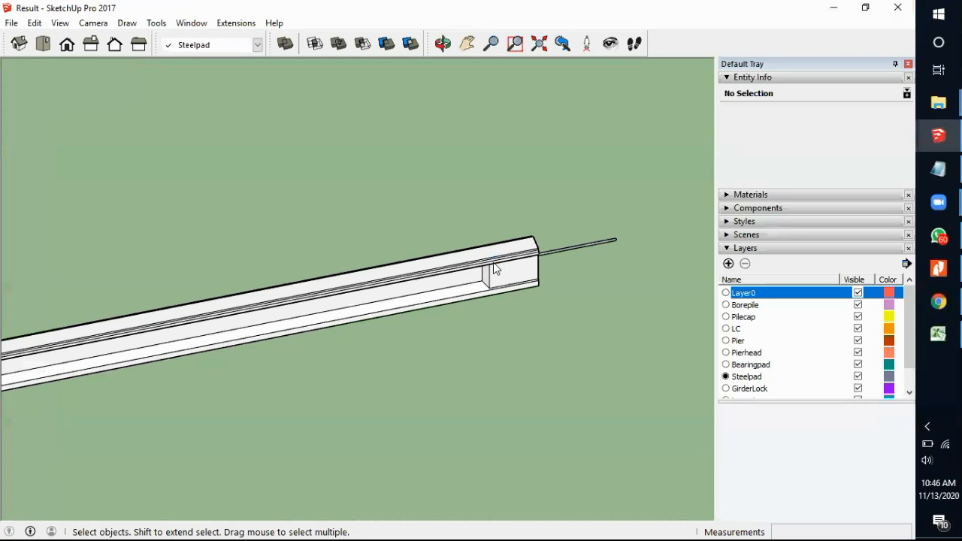
Step: Try to subtract the pipabesi bar from the girder copy to cut a round duct through it
middle_click_drag(515, 247, 314, 119)
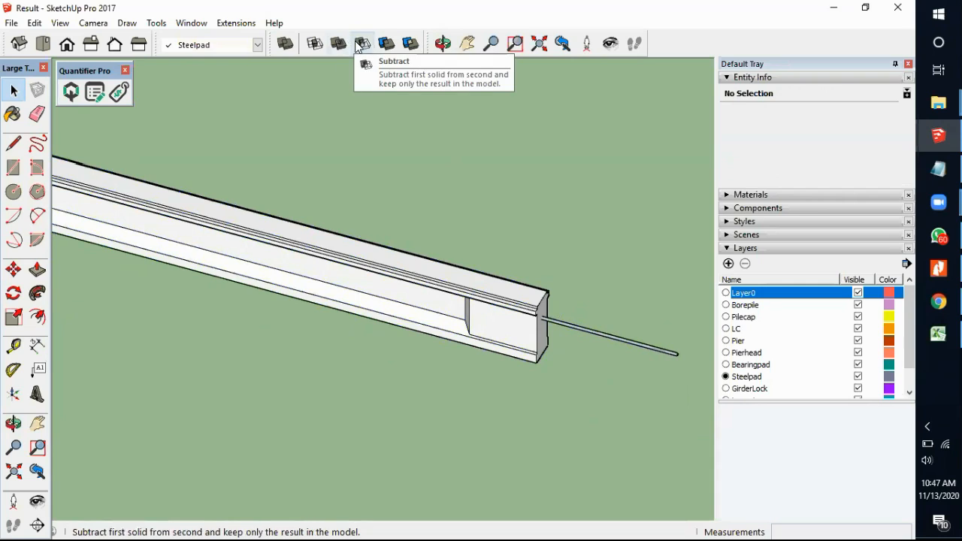
left_click(362, 45)
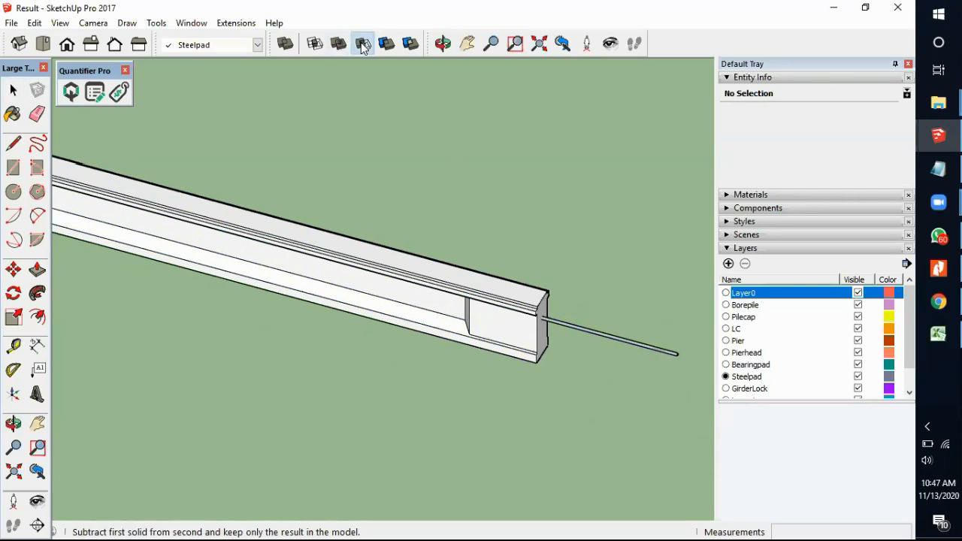
left_click(571, 326)
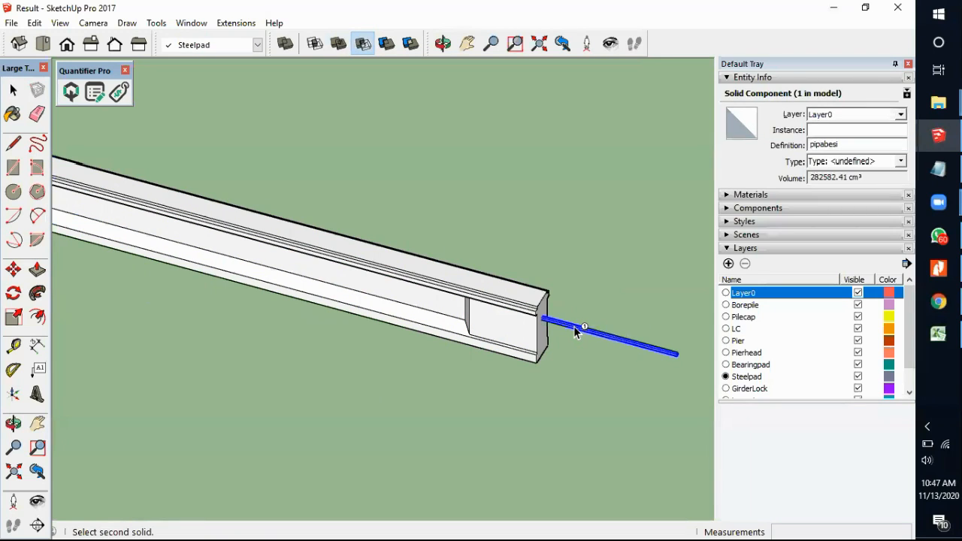
left_click(524, 347)
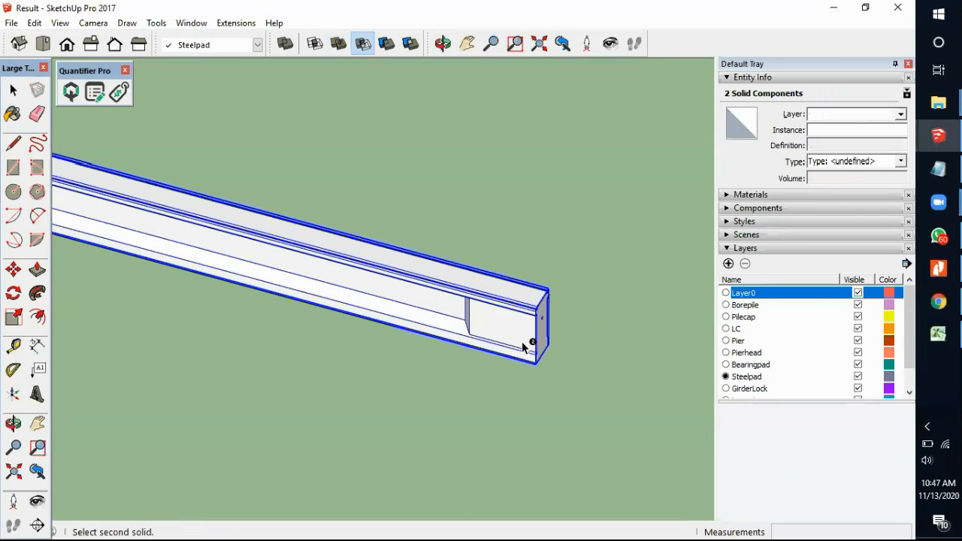
key("space")
Step: Examine the round hole cut in the girder copy's end face
scroll(520, 342, "up", 3)
middle_click_drag(518, 341, 472, 307)
scroll(465, 323, "up", 5)
scroll(471, 307, "up", 5)
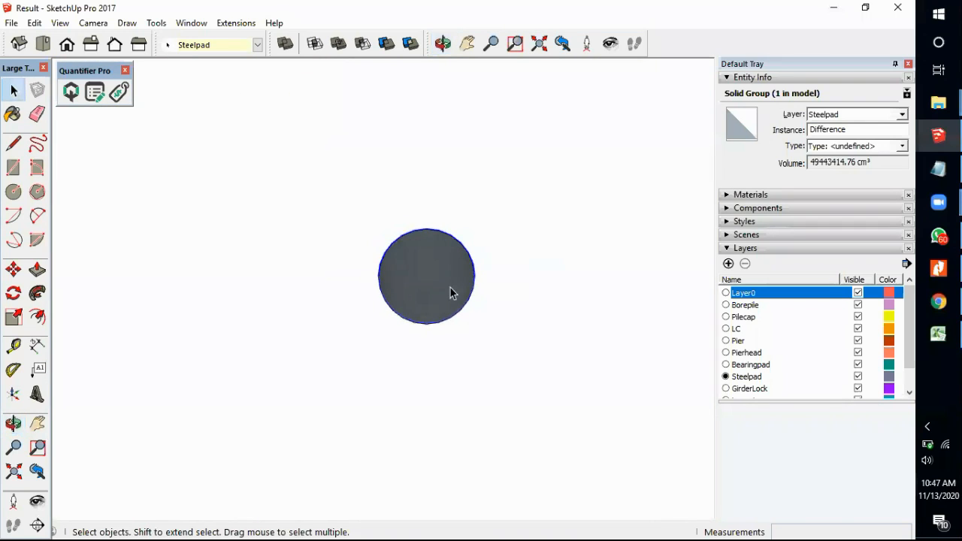
scroll(451, 293, "down", 3)
scroll(567, 283, "down", 3)
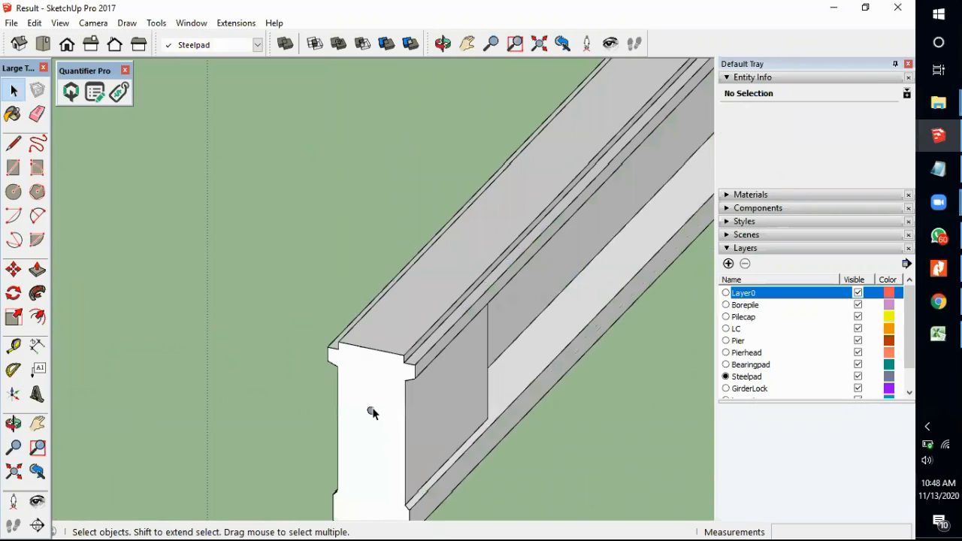
scroll(371, 410, "up", 5)
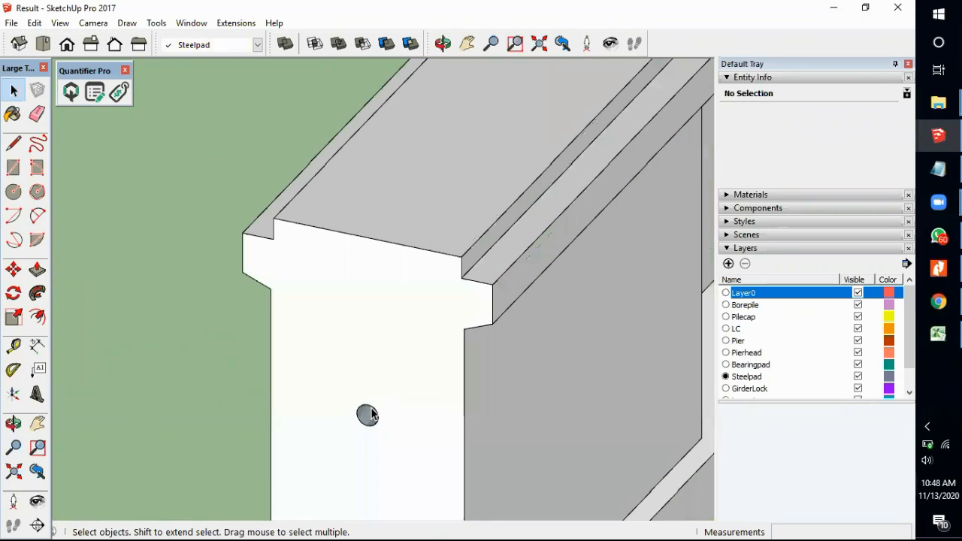
left_click(367, 418)
scroll(368, 417, "up", 5)
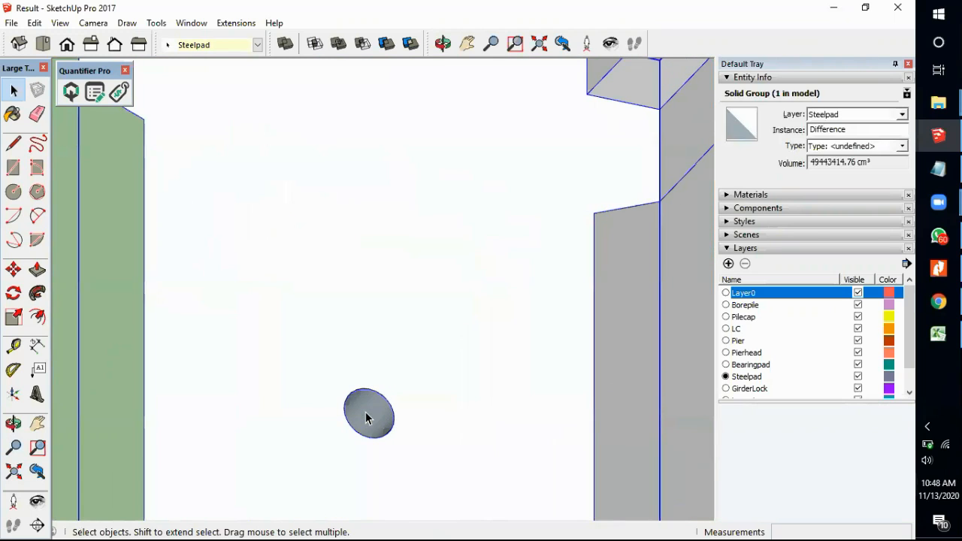
middle_click_drag(367, 418, 390, 395)
scroll(307, 372, "down", 8)
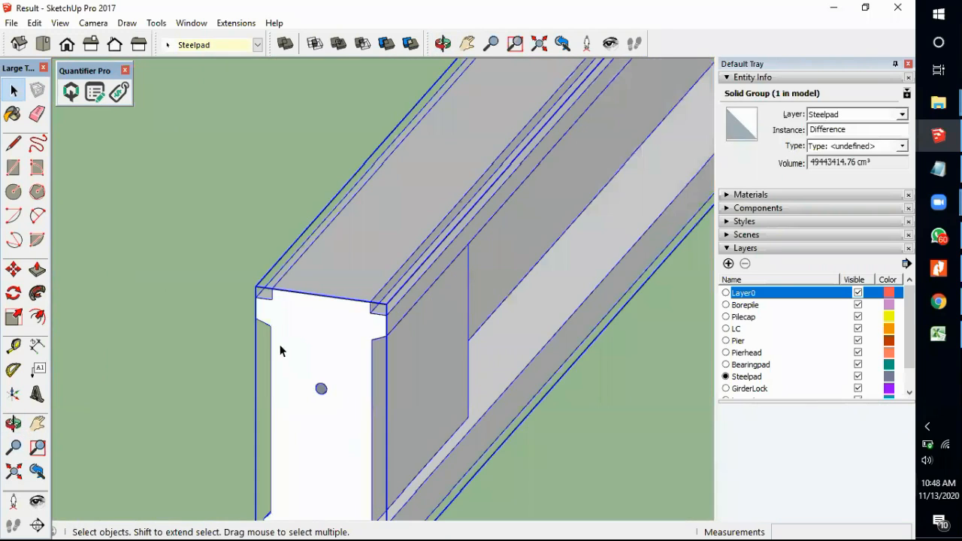
left_click(484, 405)
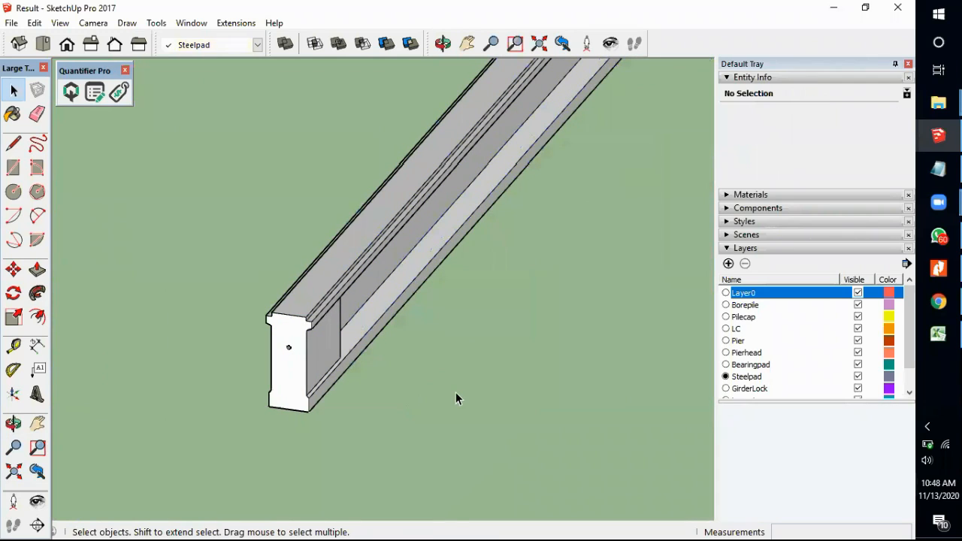
Step: Copy the pipabesi bar from the girder copy to the open ground beside it
left_click(229, 413)
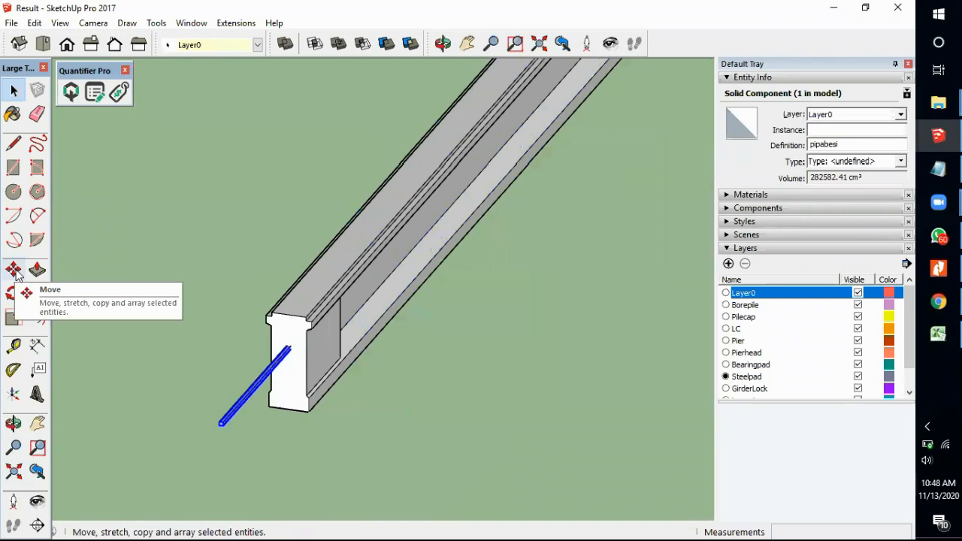
left_click(14, 272)
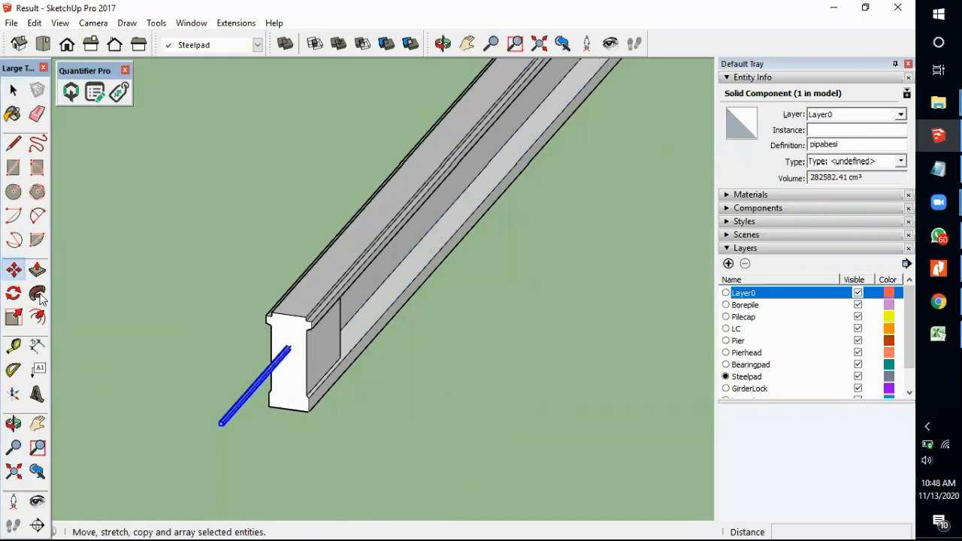
key("ctrl")
left_click(220, 426)
left_click(467, 465)
key("space")
scroll(378, 423, "down", 5)
left_click(453, 362)
scroll(461, 363, "up", 3)
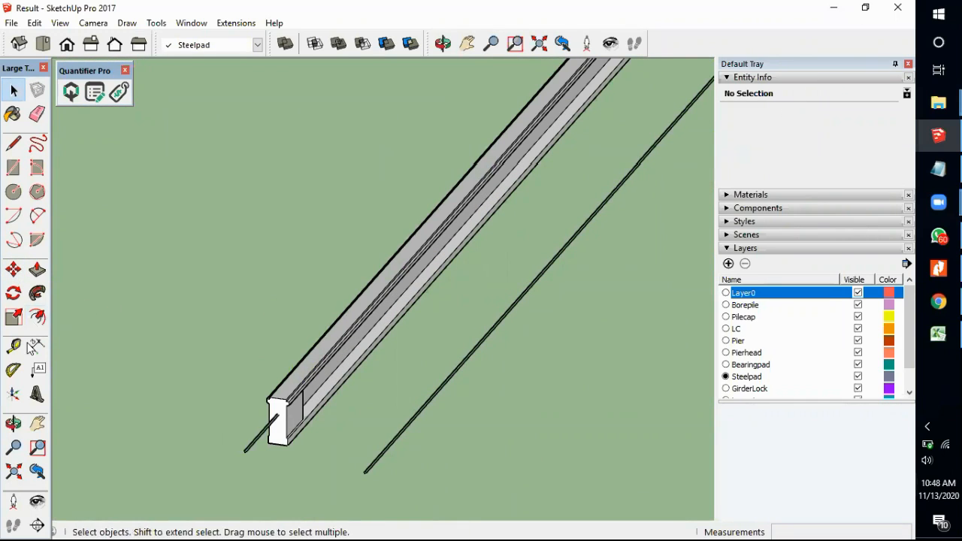
Step: Rotate the copied pipabesi bar in the horizontal plane until it lies perpendicular to the girder copy
left_click(426, 409)
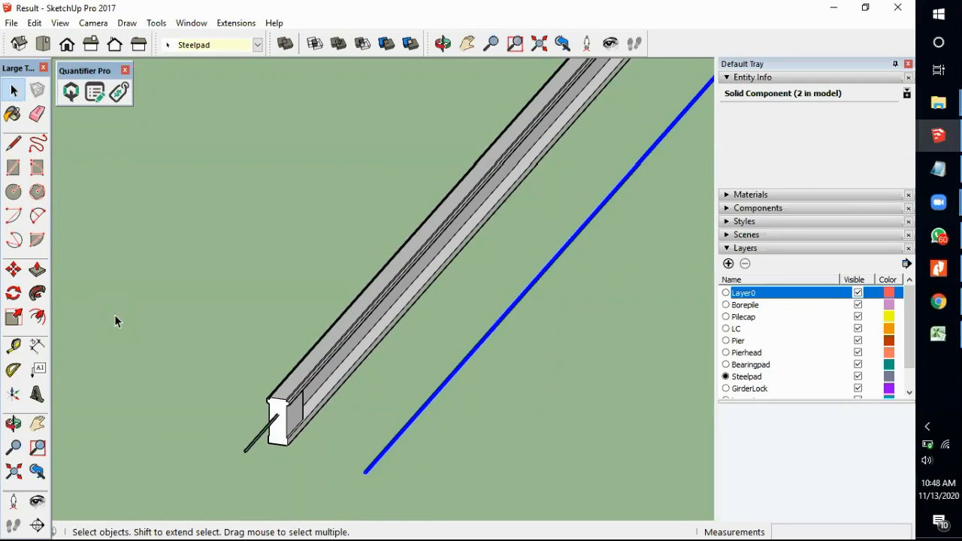
left_click(12, 293)
left_click(548, 267)
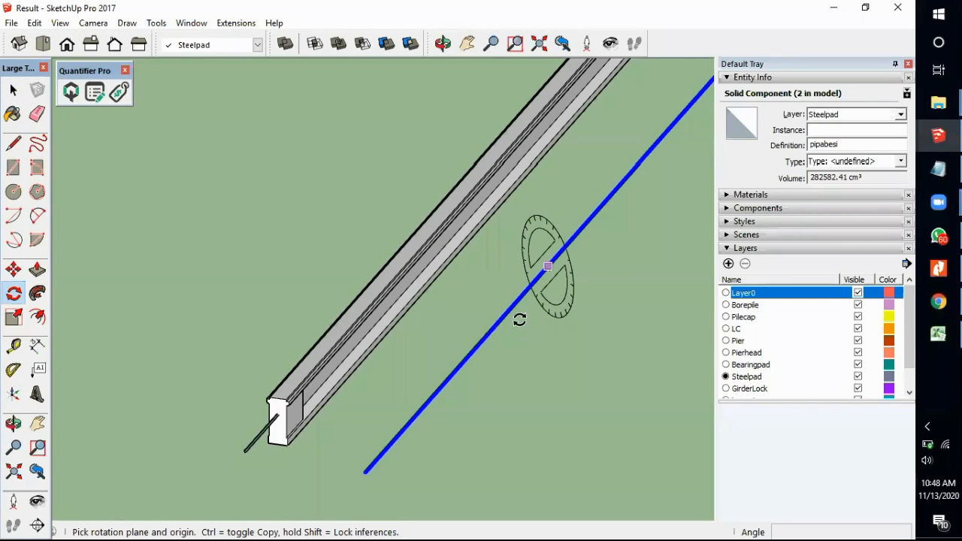
middle_click_drag(519, 319, 511, 338)
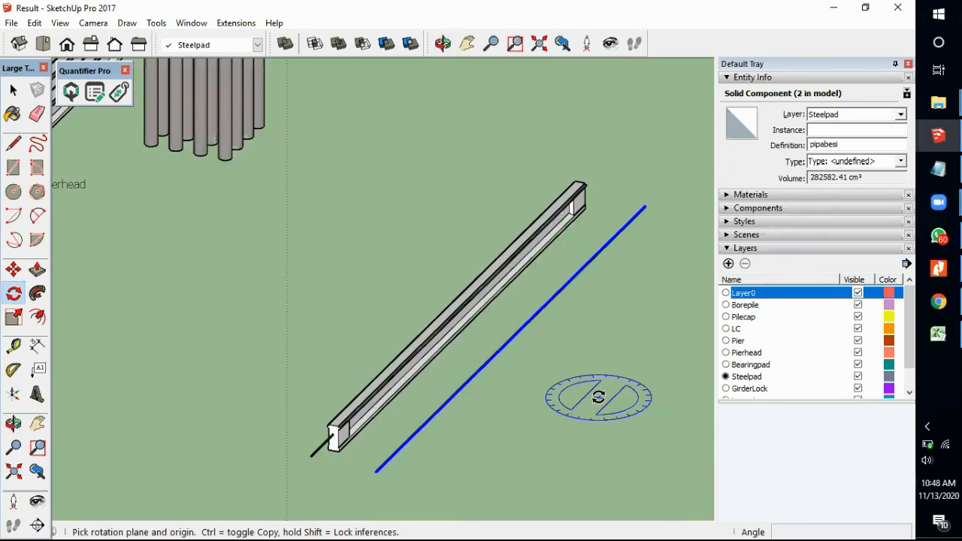
scroll(556, 346, "up", 4)
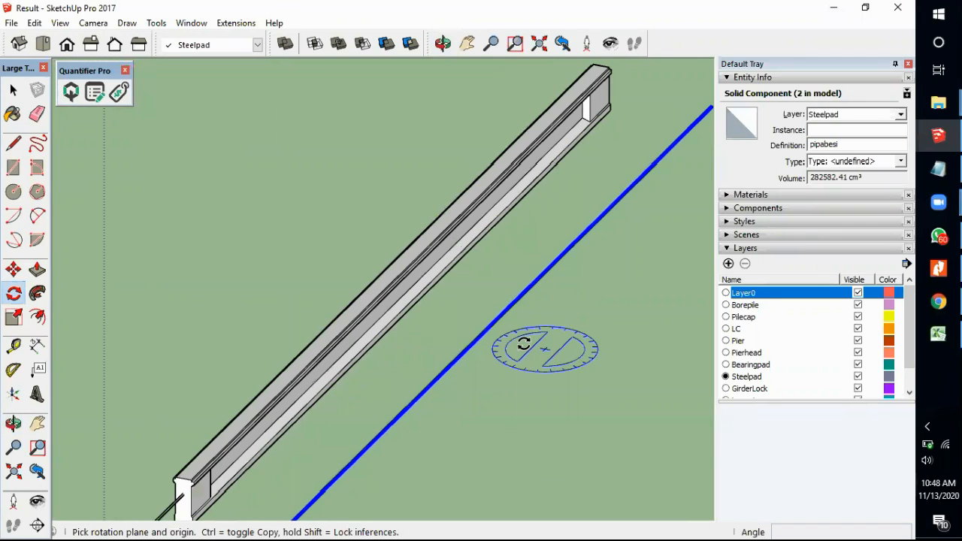
left_click(522, 343)
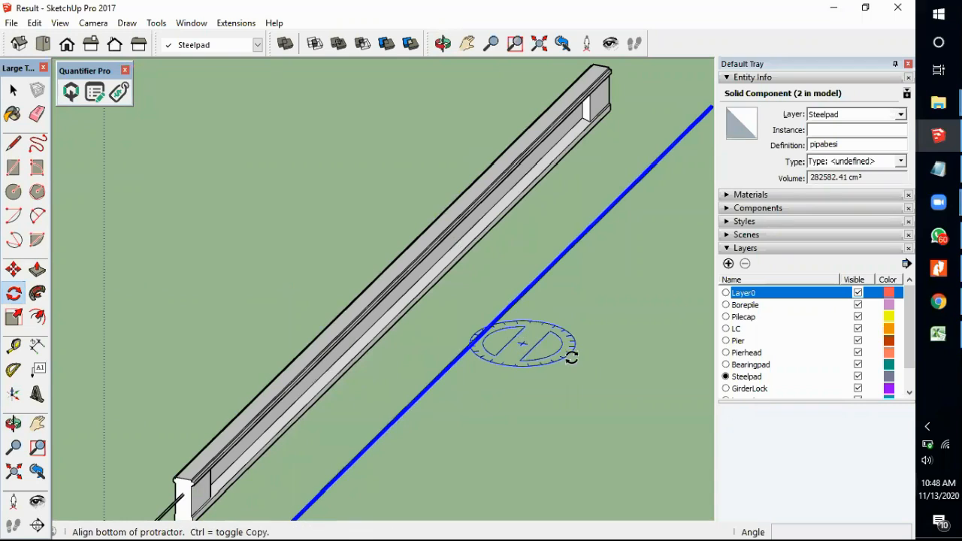
left_click(612, 367)
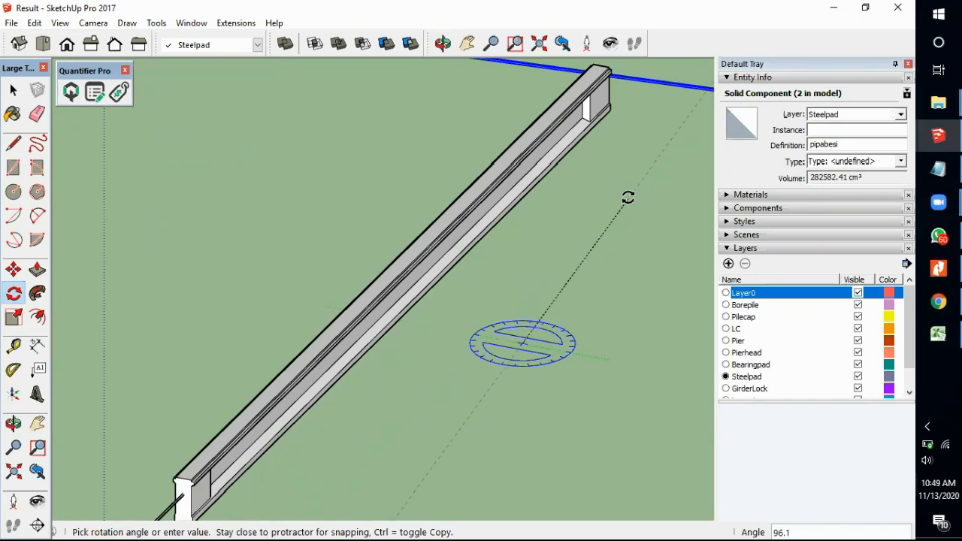
left_click(640, 219)
key("space")
scroll(556, 299, "down", 3)
scroll(592, 197, "up", 4)
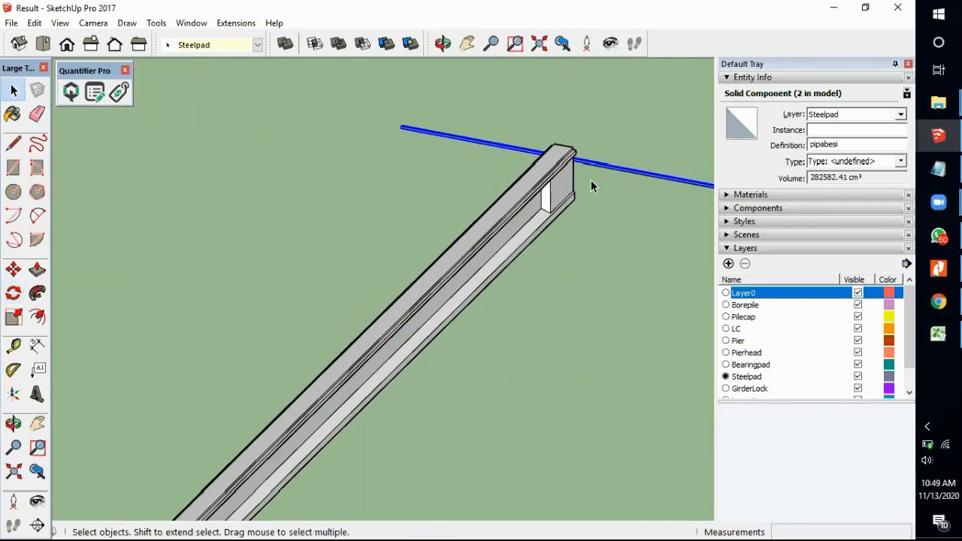
Step: Move the rotated pipabesi bar along the girder copy, away from its end, so it crosses the web
scroll(590, 179, "up", 2)
scroll(568, 176, "down", 2)
left_click(12, 269)
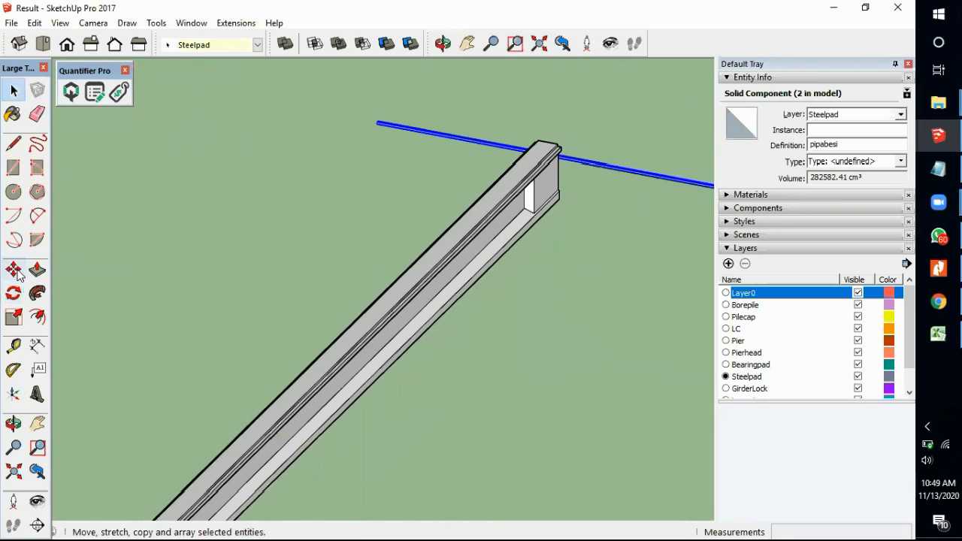
left_click(543, 144)
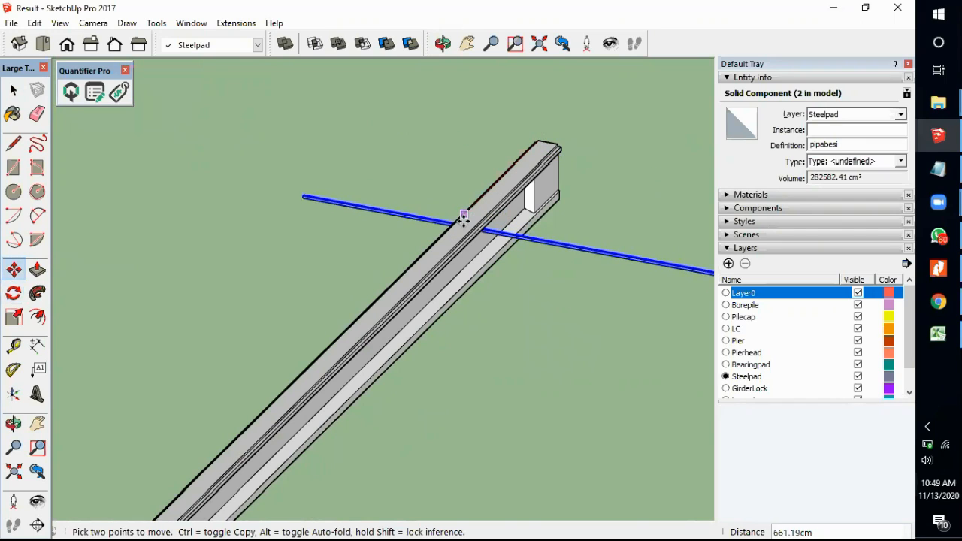
left_click(491, 259)
key("space")
middle_click_drag(496, 266, 464, 209)
scroll(463, 202, "down", 6)
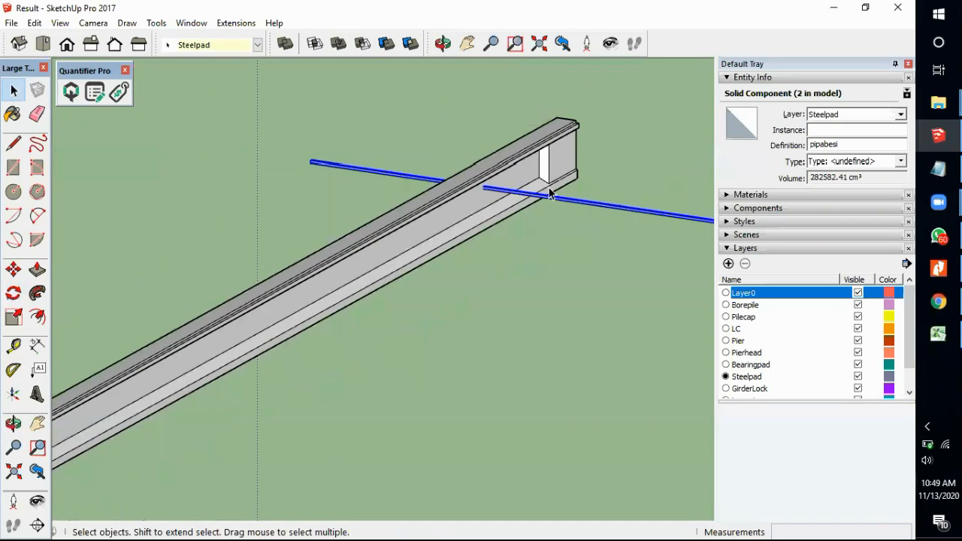
Step: Lower the crosswise pipabesi bar about 37 cm along the blue axis so it passes through the girder copy's web
scroll(505, 189, "up", 4)
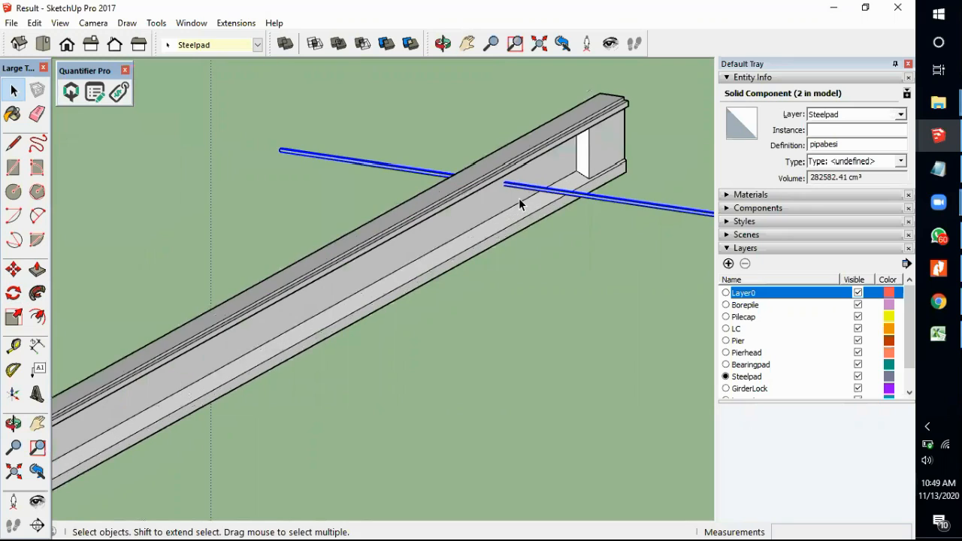
scroll(584, 197, "down", 1)
scroll(584, 197, "down", 1)
left_click(592, 252)
left_click(584, 197)
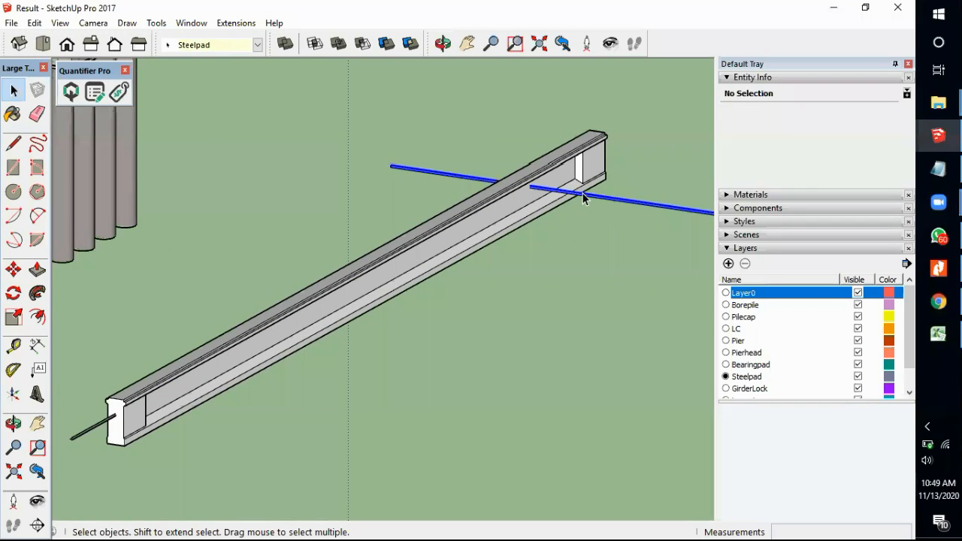
key("m")
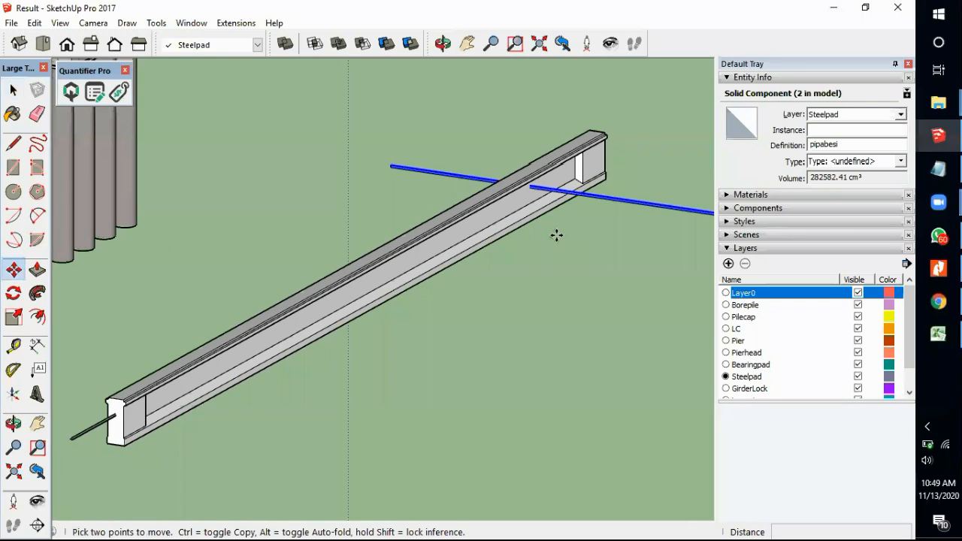
left_click(556, 237)
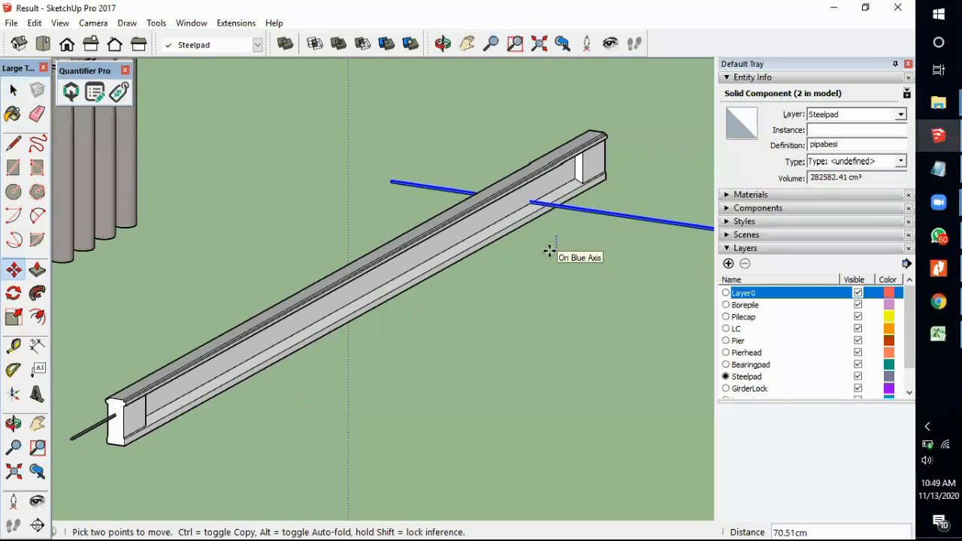
scroll(549, 250, "up", 4)
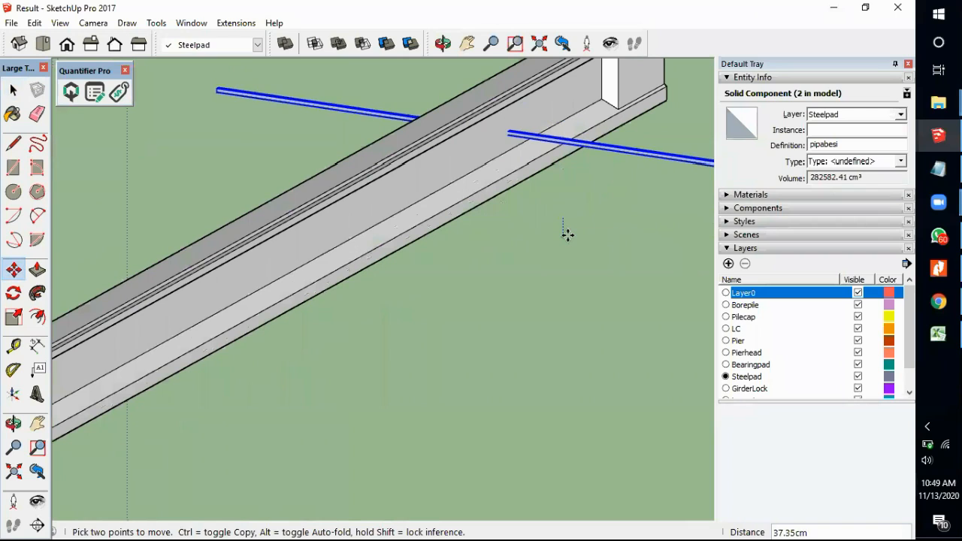
left_click(567, 235)
key("space")
Step: Subtract the crosswise pipabesi bar from the girder copy to cut a transverse round hole through its web
scroll(586, 231, "down", 5)
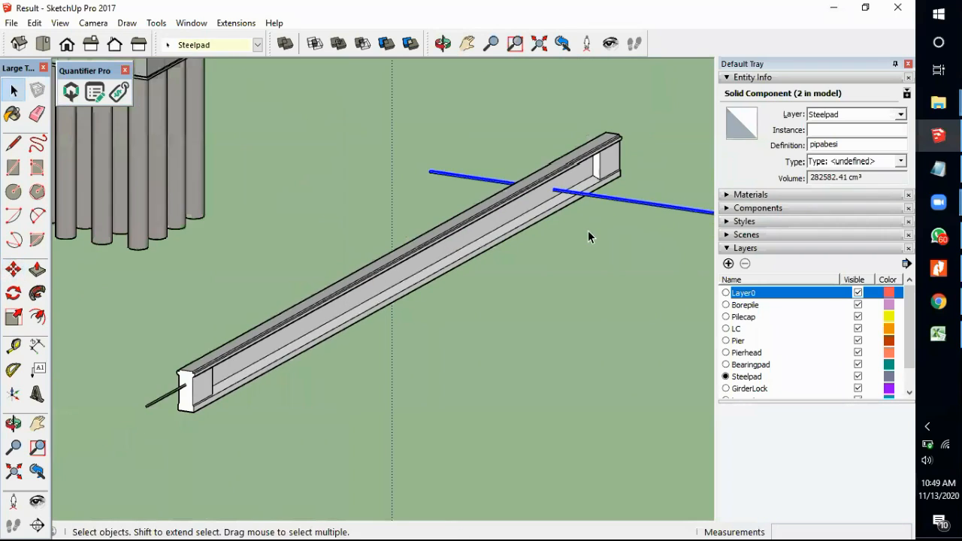
left_click(594, 330)
scroll(246, 389, "up", 5)
scroll(245, 389, "down", 6)
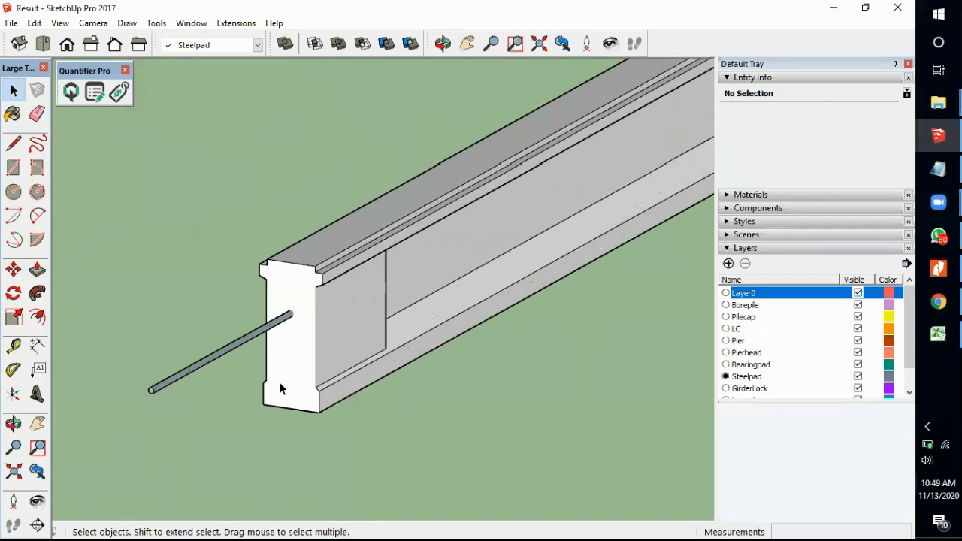
scroll(463, 238, "up", 5)
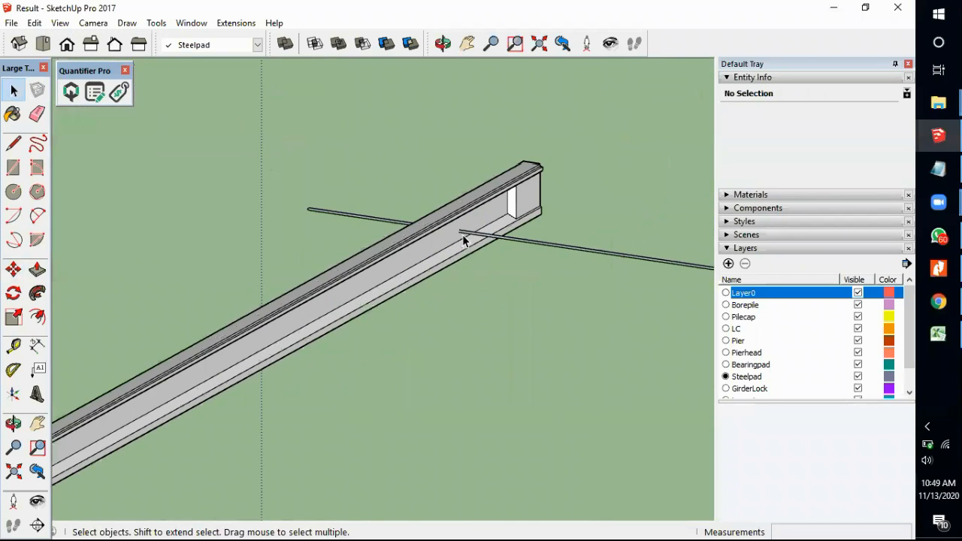
scroll(518, 223, "down", 2)
scroll(503, 246, "up", 2)
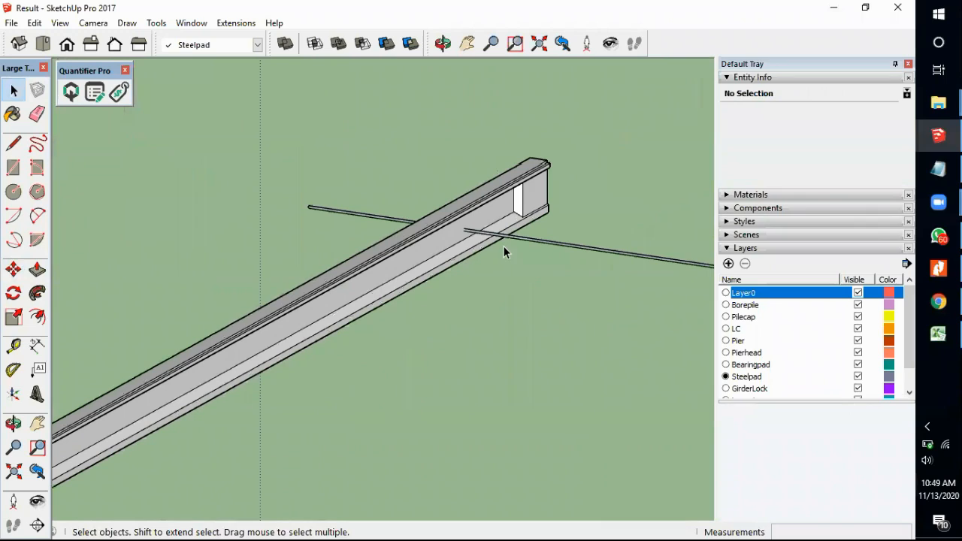
left_click(363, 45)
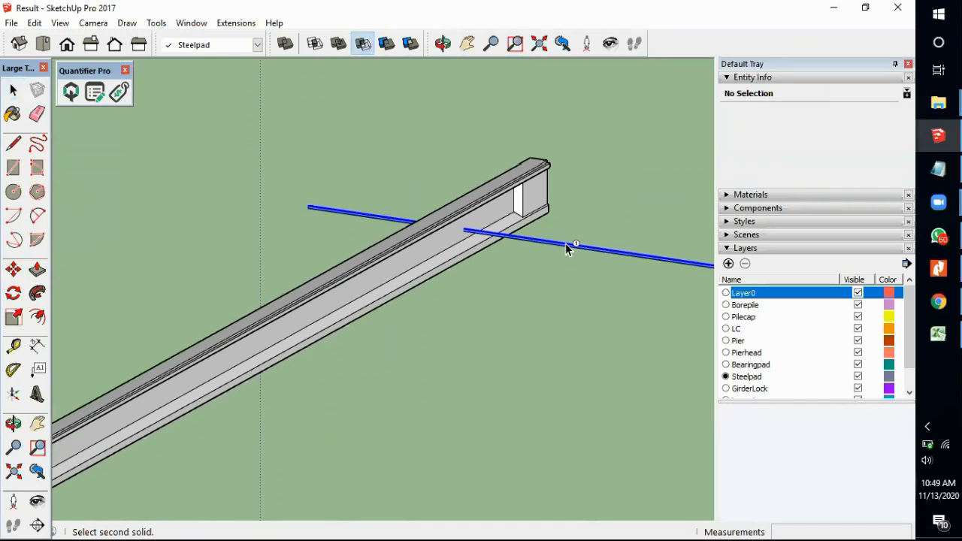
left_click(537, 199)
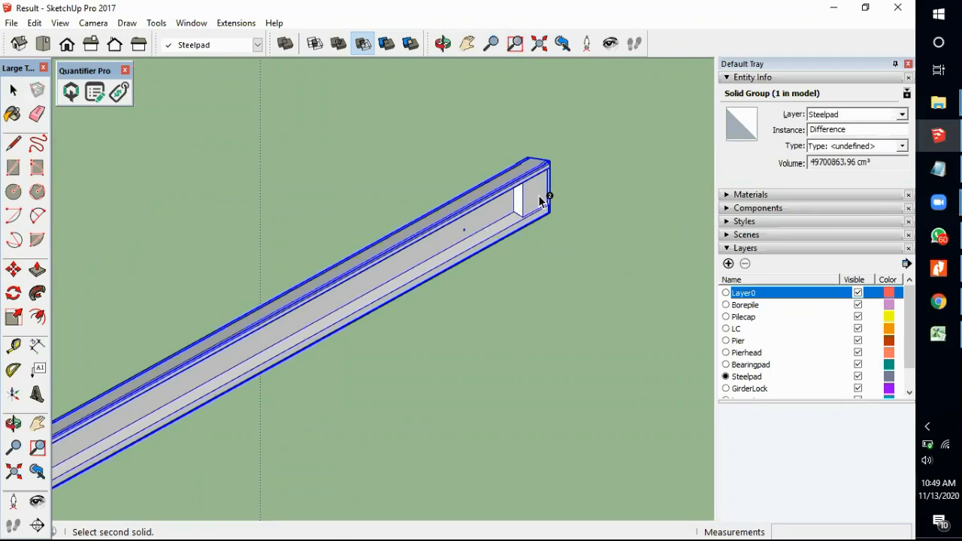
Step: Examine the transverse round hole in the girder copy's web from both sides
key("space")
scroll(499, 257, "up", 3)
middle_click_drag(489, 259, 353, 240)
scroll(263, 190, "up", 3)
middle_click_drag(252, 194, 345, 234)
middle_click_drag(348, 390, 417, 365)
scroll(196, 342, "up", 6)
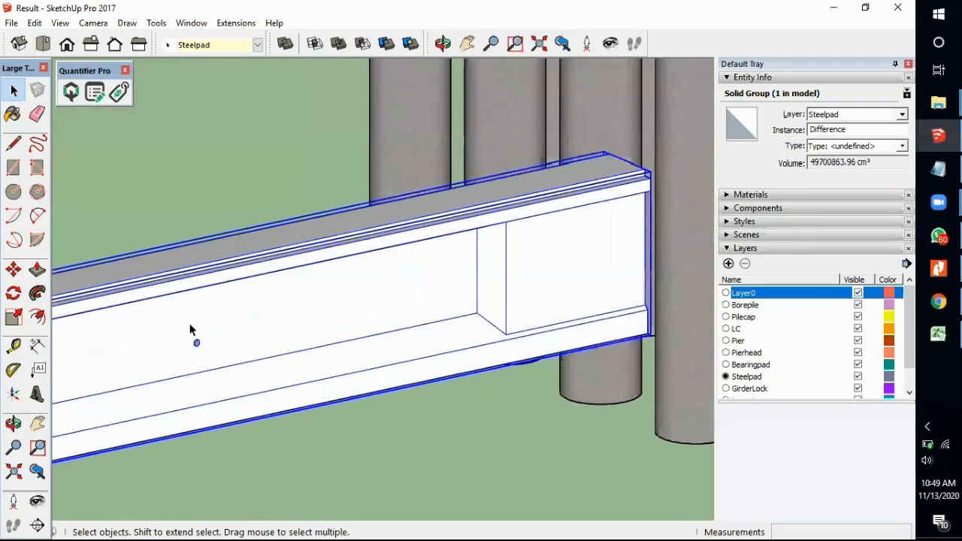
middle_click_drag(206, 355, 92, 299)
scroll(533, 300, "down", 10)
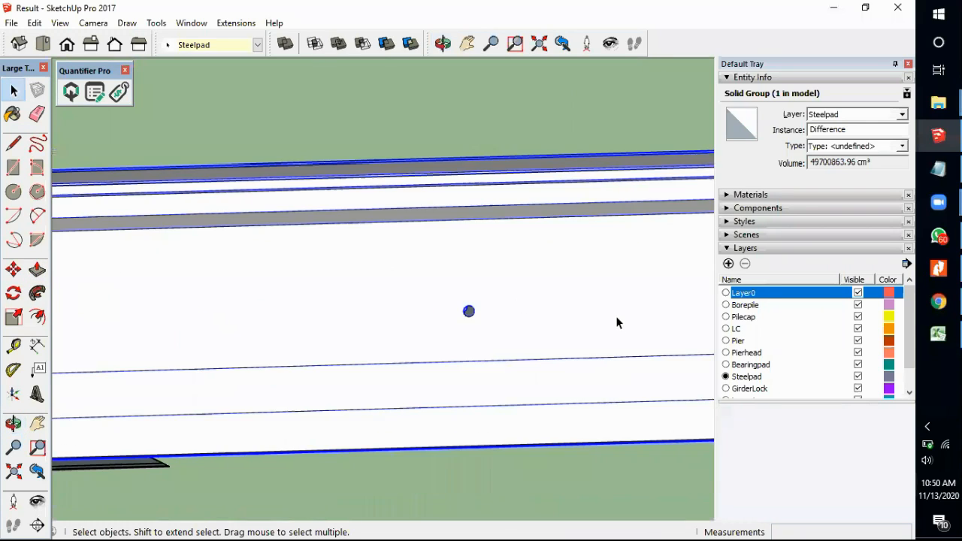
Step: Subtract the lengthwise pipabesi bar from the girder copy to cut a round duct into its end face
scroll(509, 348, "down", 10)
middle_click_drag(307, 387, 318, 390)
scroll(390, 352, "up", 10)
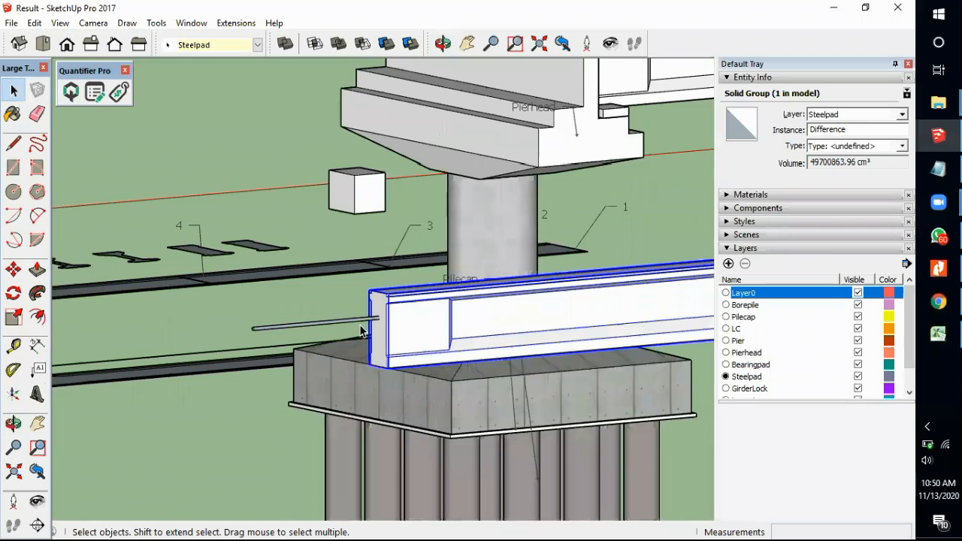
left_click(292, 186)
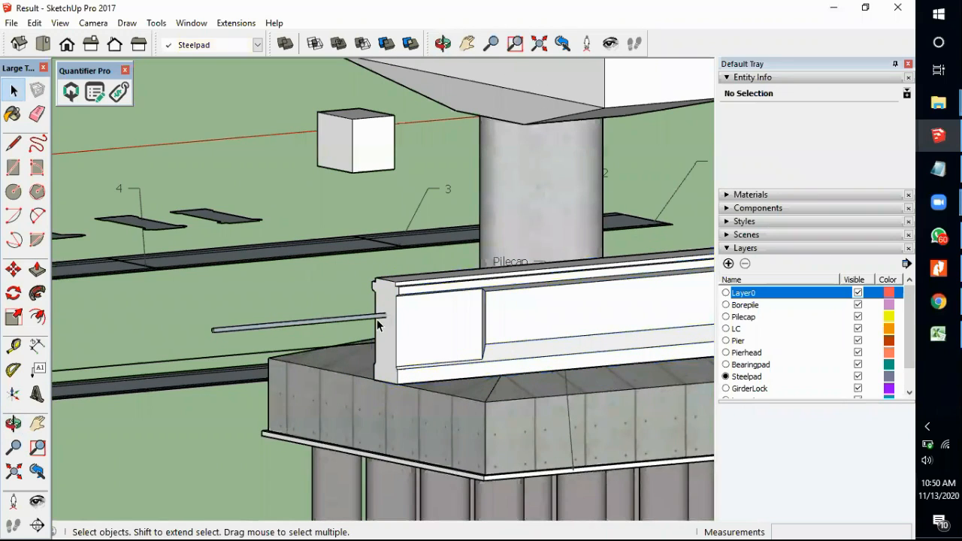
left_click(362, 44)
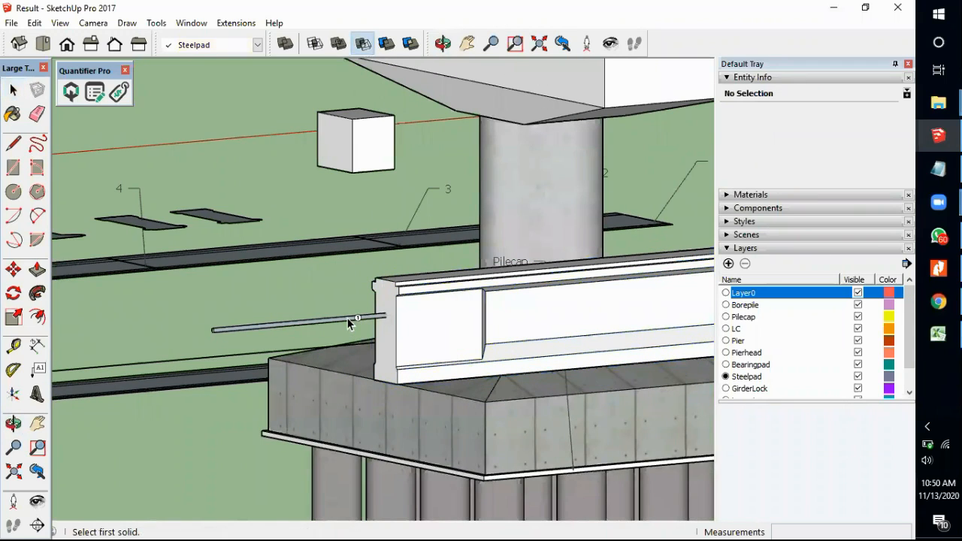
left_click(422, 342)
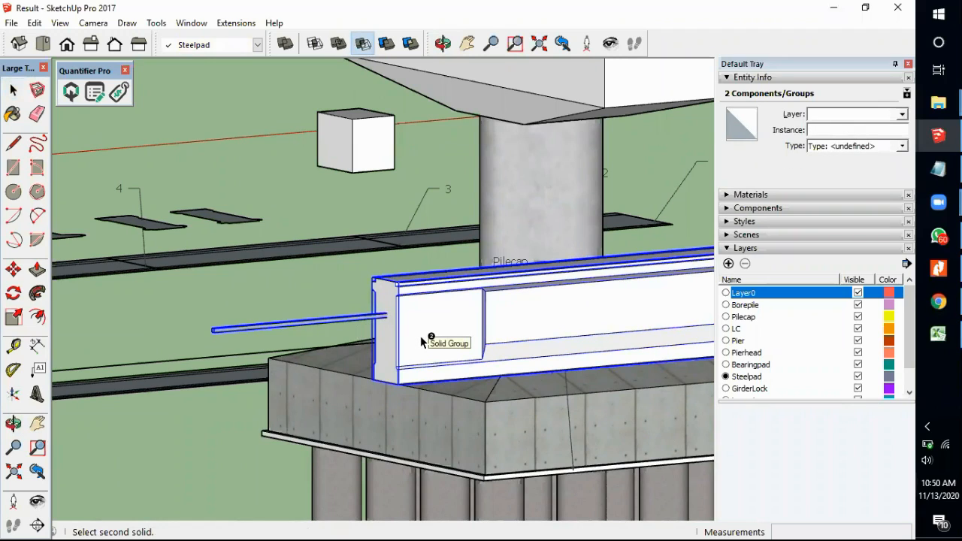
left_click(422, 342)
scroll(429, 309, "down", 6)
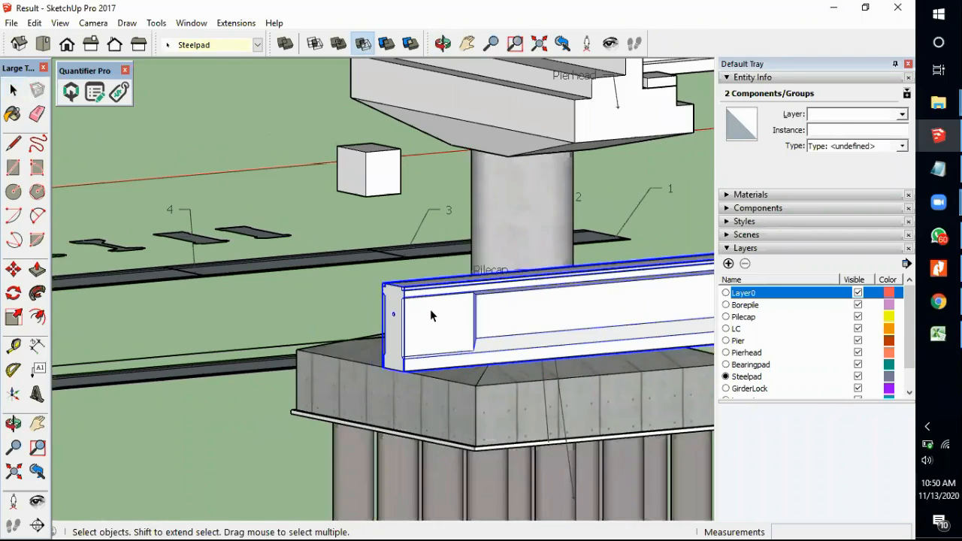
Step: Clear the selection and view the complete bridge span with its girders, pierheads, piers and pile caps
scroll(373, 299, "down", 3)
left_click(616, 389)
middle_click_drag(406, 341, 586, 392)
scroll(519, 371, "down", 2)
middle_click_drag(478, 322, 646, 335)
scroll(357, 332, "down", 2)
scroll(254, 359, "down", 1)
scroll(558, 320, "down", 1)
middle_click_drag(558, 310, 541, 317)
scroll(531, 275, "up", 4)
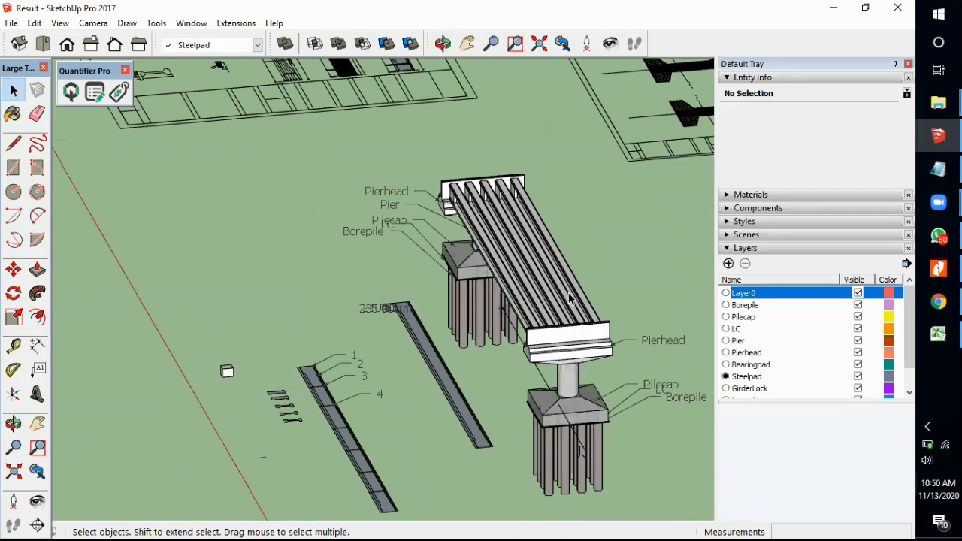